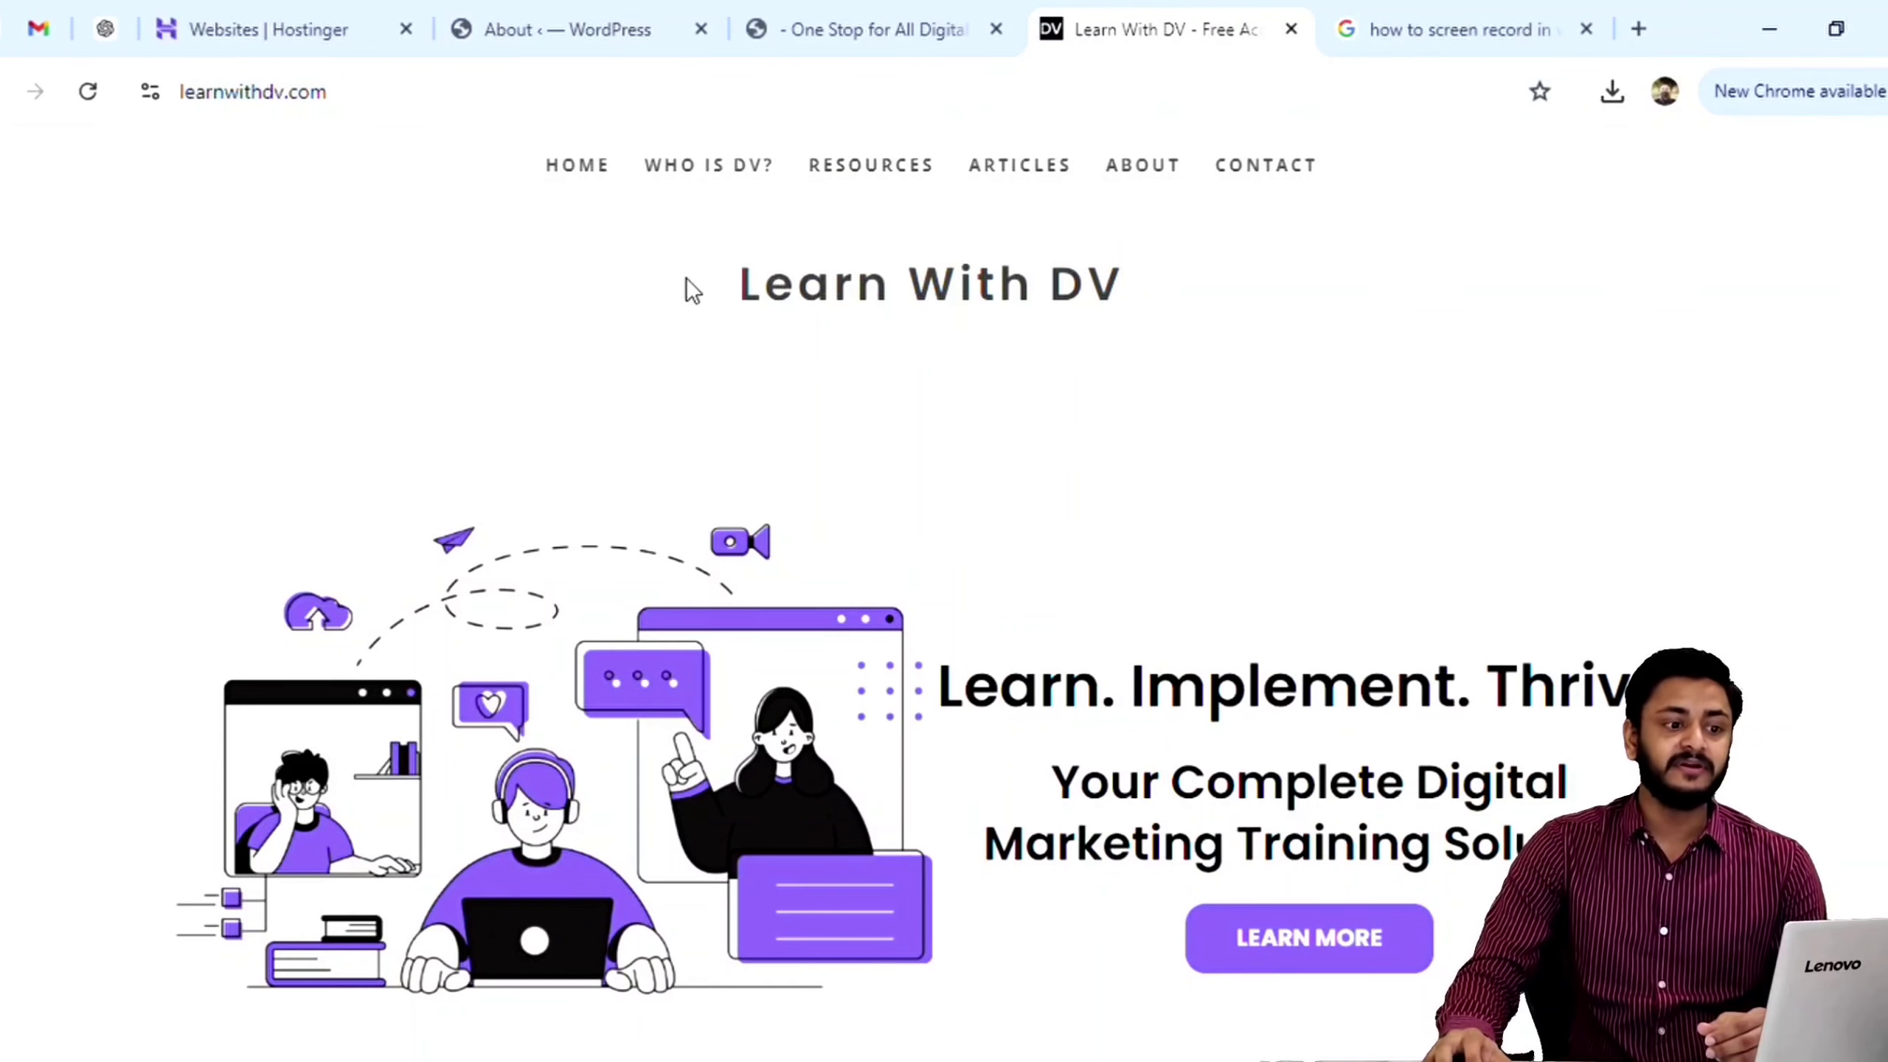
Step: Examine the Learn With DV homepage's header, hero section, subscription form and testimonials
{"action": "left_click_drag", "start_coordinate": [693, 290], "coordinate": [1301, 294]}
{"action": "left_click", "coordinate": [1292, 297]}
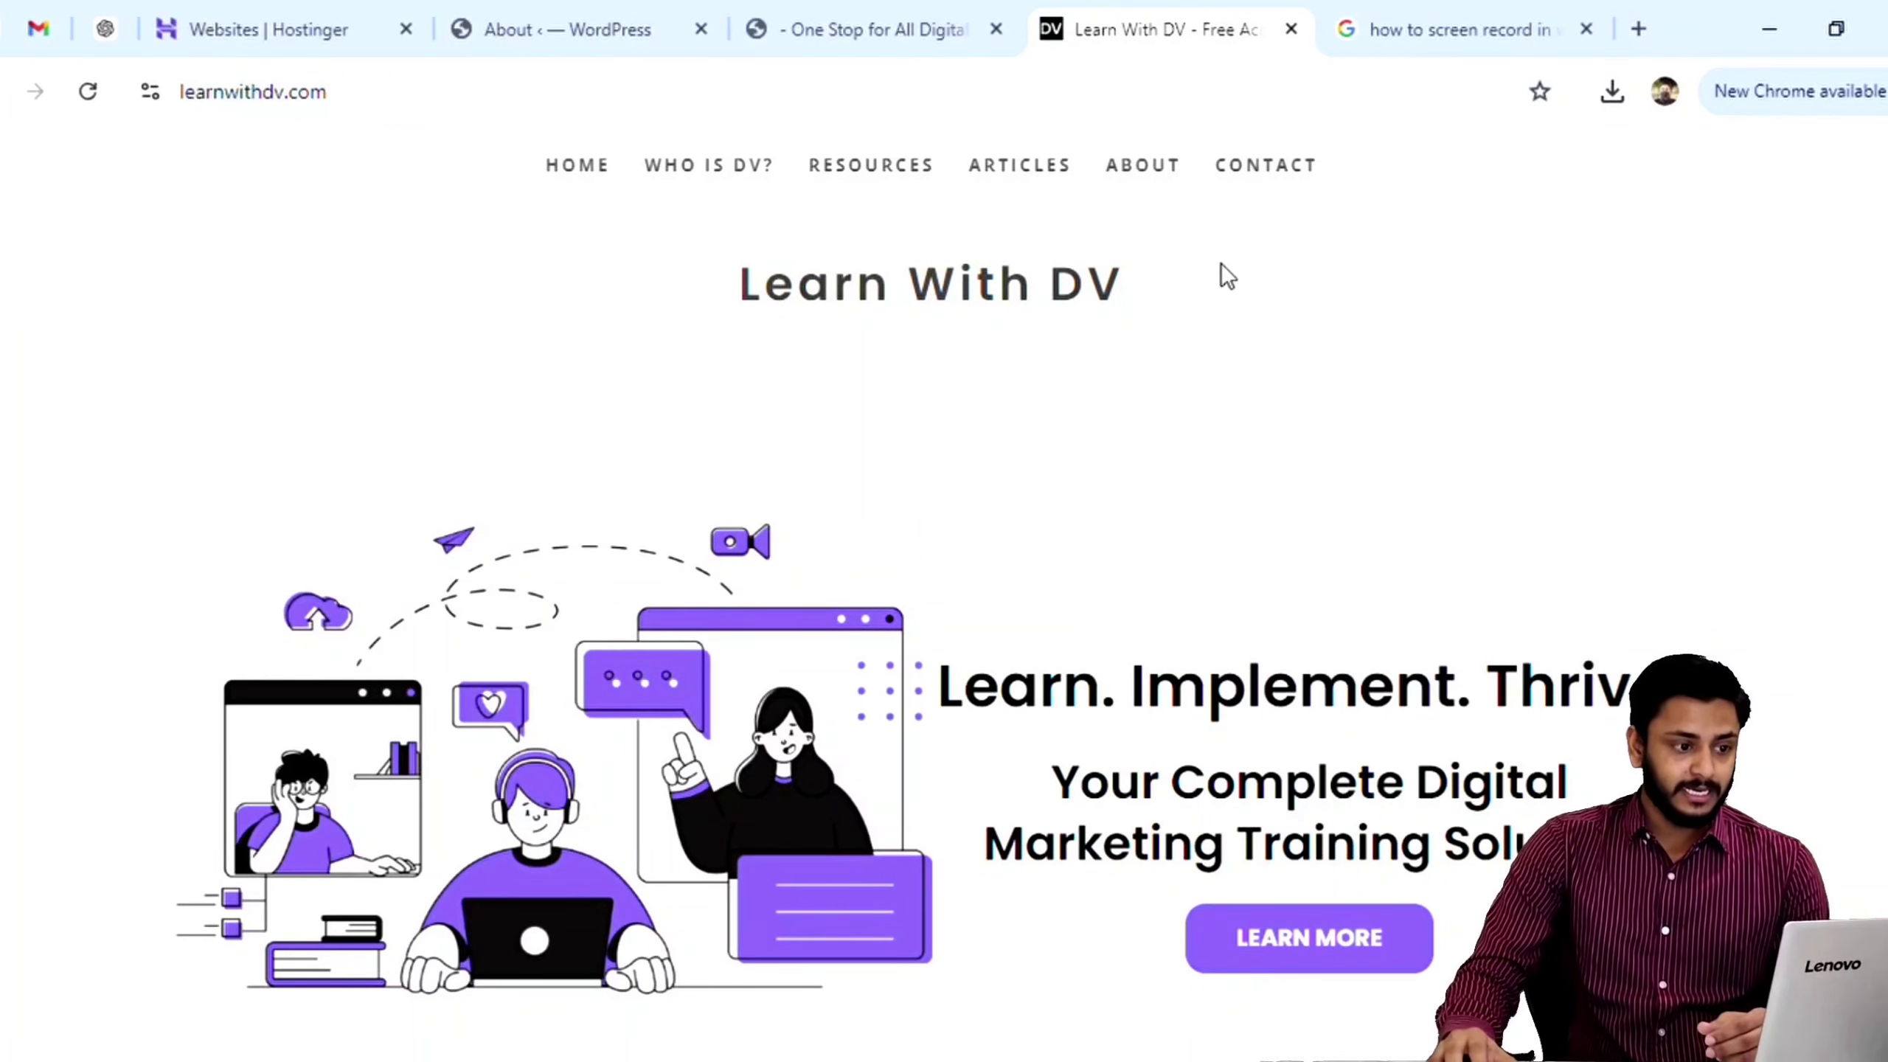
{"action": "scroll", "coordinate": [1226, 439], "scroll_direction": "down", "scroll_amount": 3}
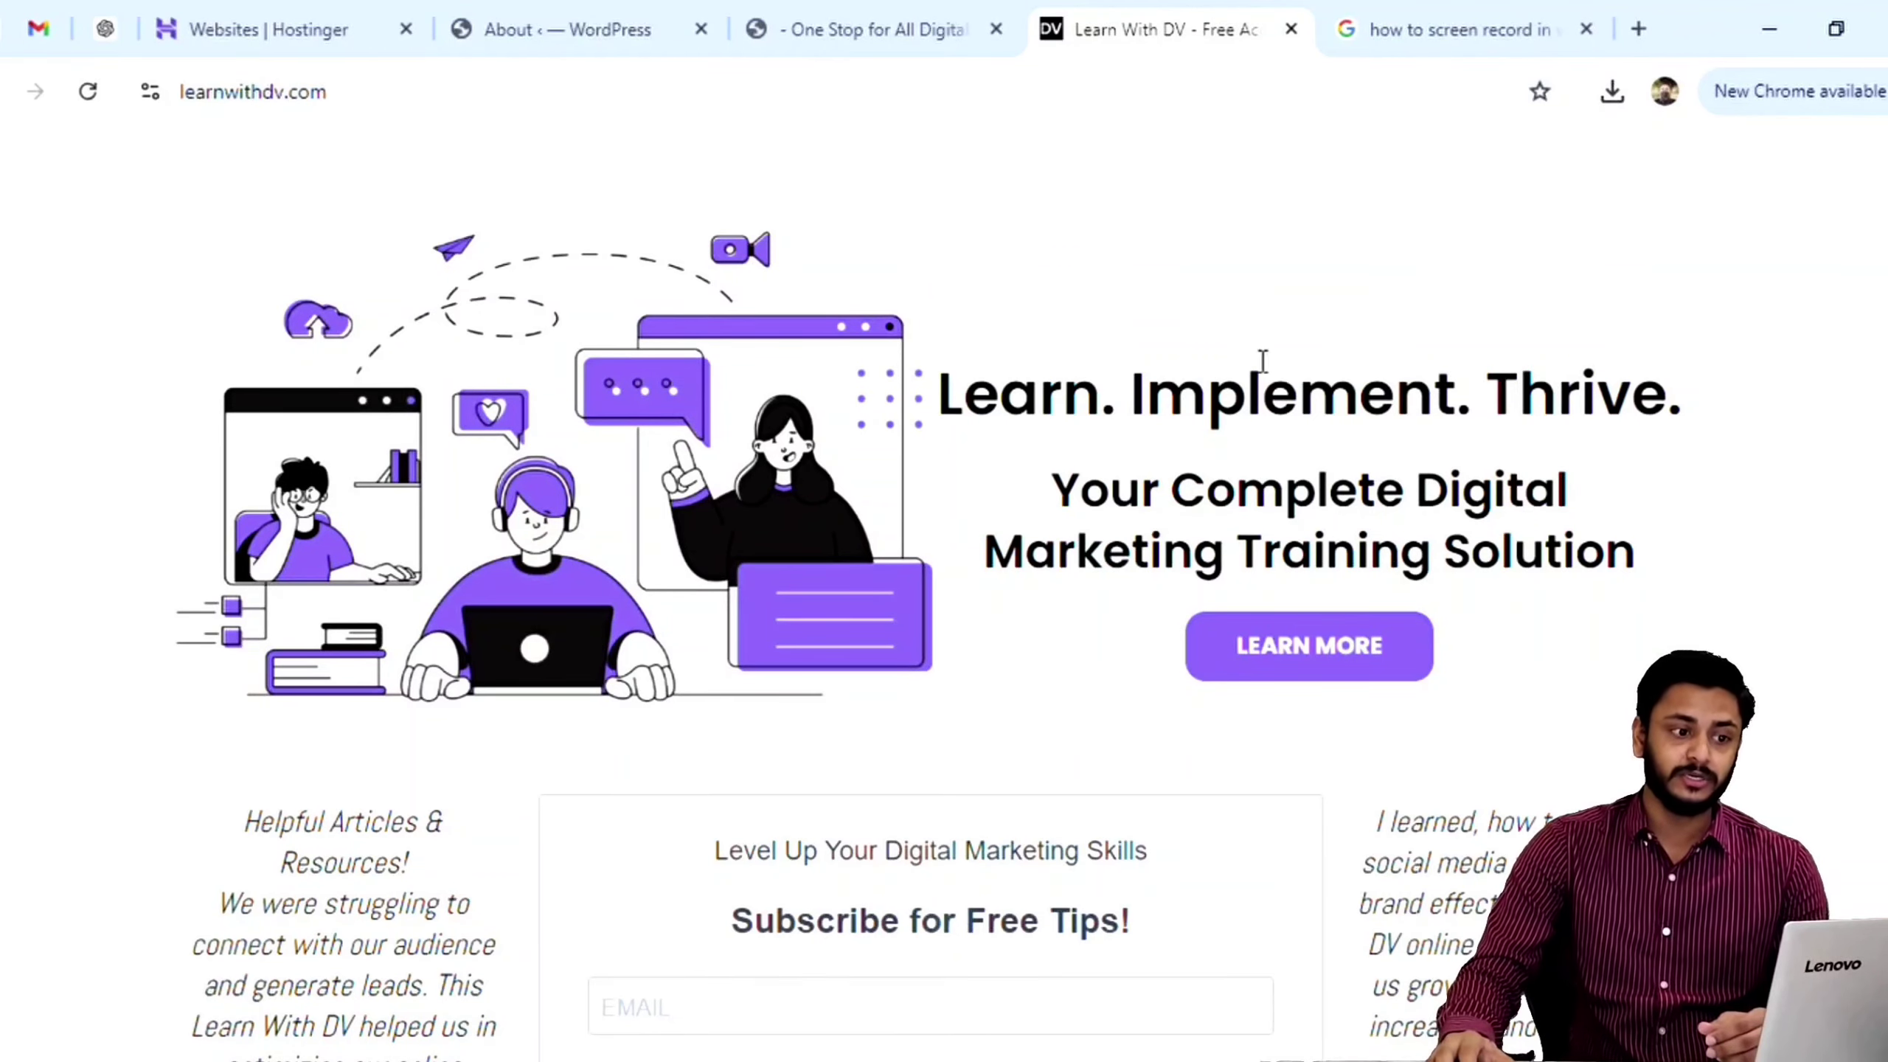
{"action": "scroll", "coordinate": [1153, 311], "scroll_direction": "up", "scroll_amount": 3}
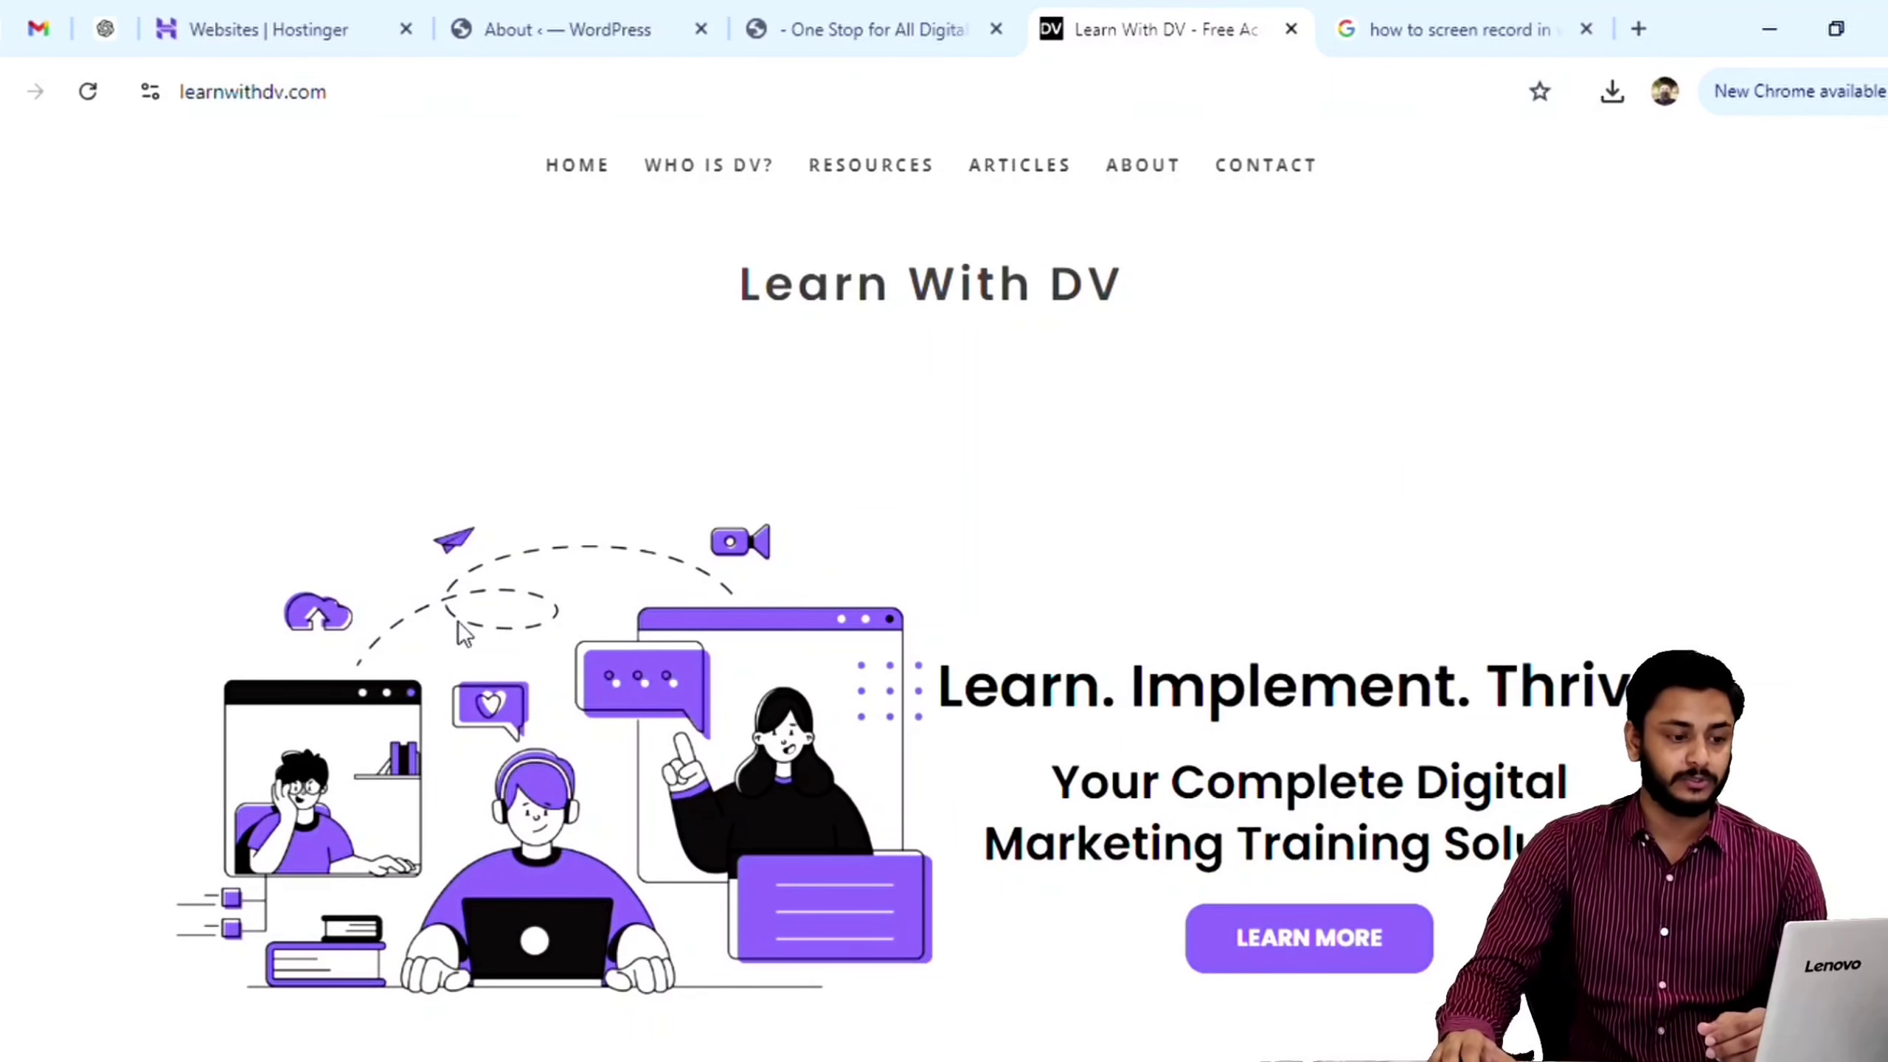
{"action": "scroll", "coordinate": [816, 589], "scroll_direction": "down", "scroll_amount": 3}
{"action": "scroll", "coordinate": [1044, 522], "scroll_direction": "down", "scroll_amount": 3}
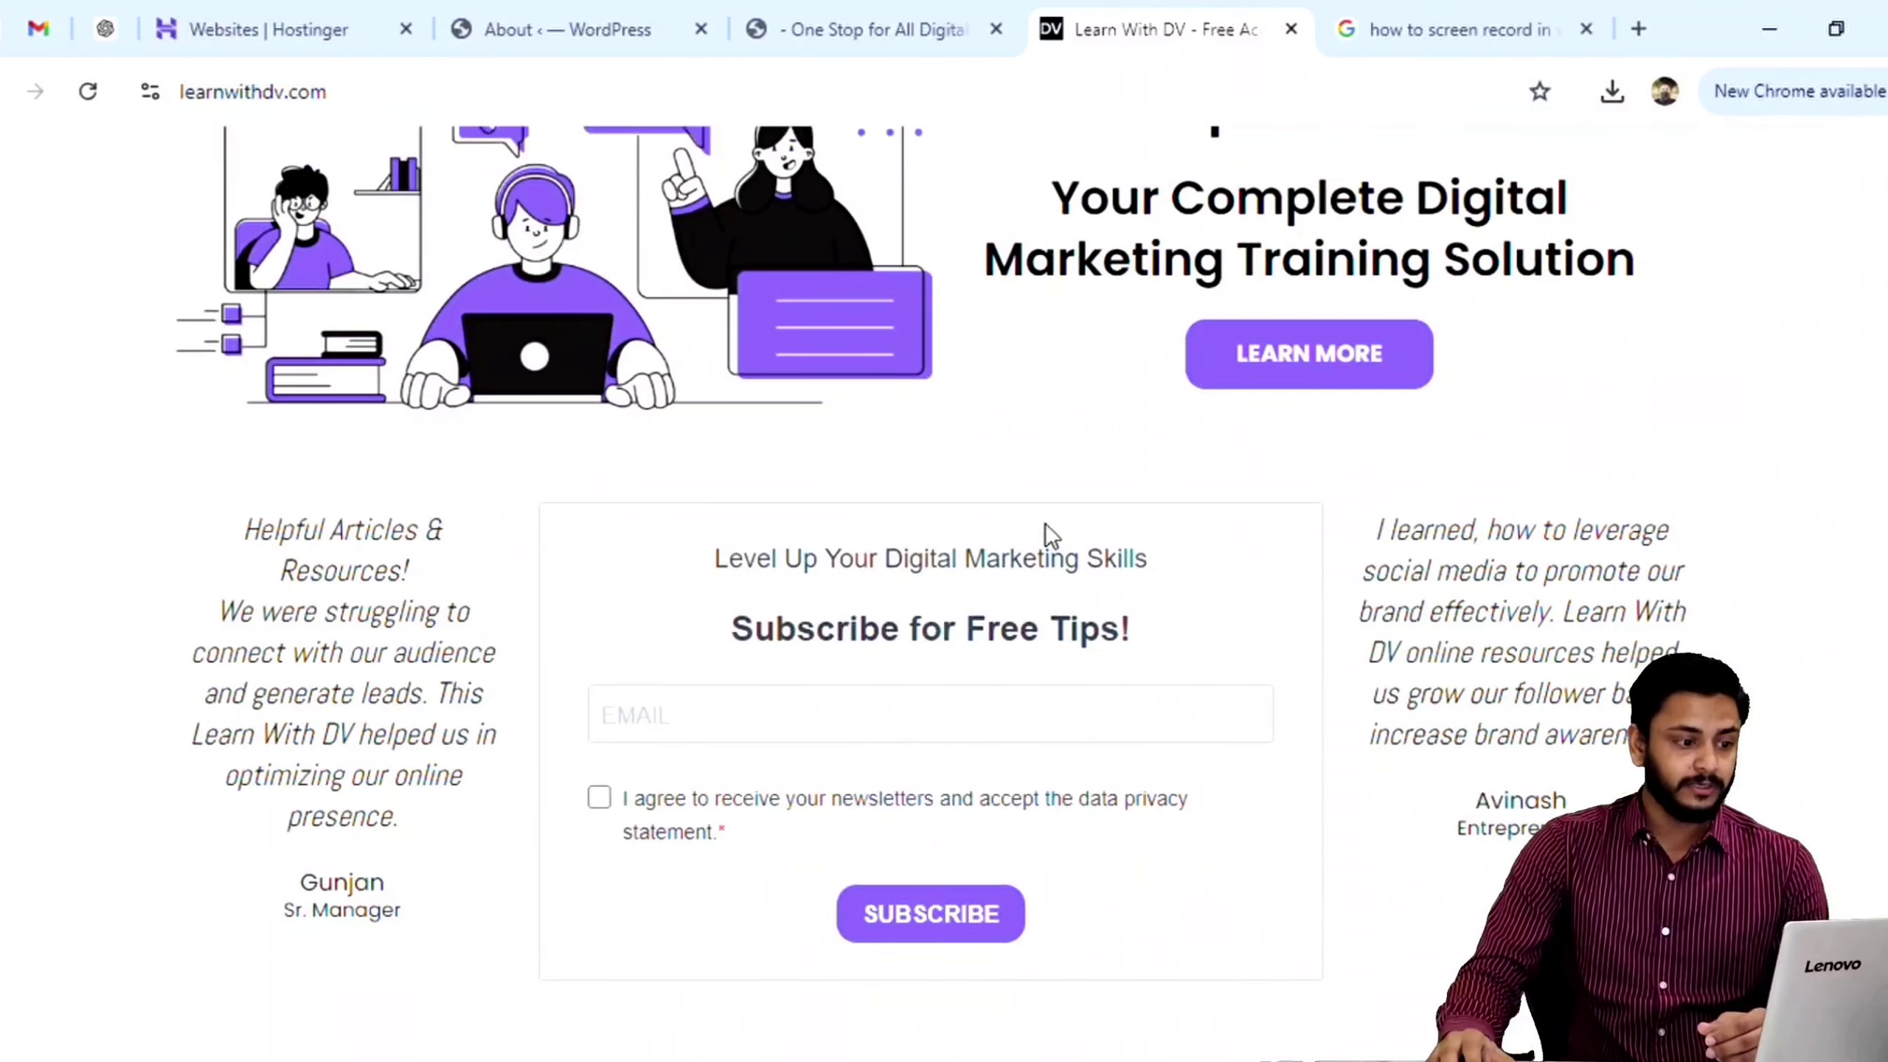
{"action": "scroll", "coordinate": [1047, 476], "scroll_direction": "up", "scroll_amount": 2}
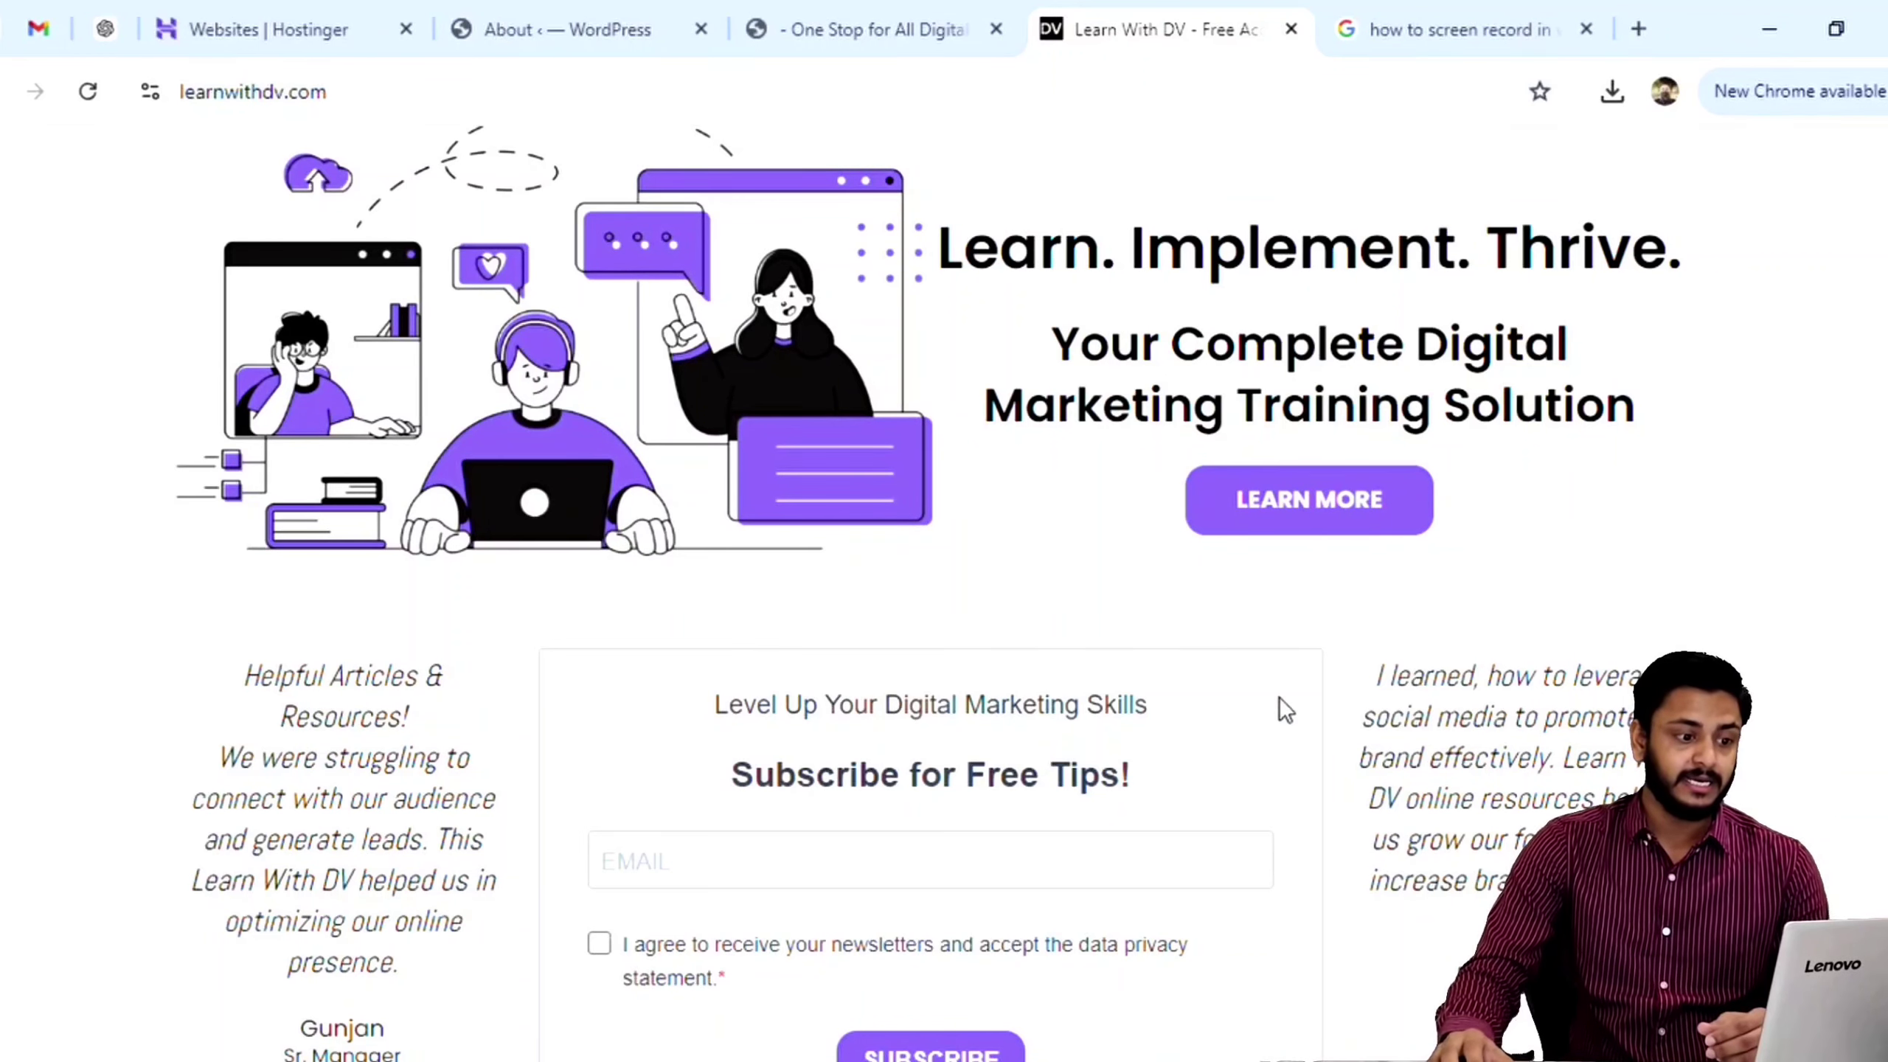
{"action": "scroll", "coordinate": [1278, 697], "scroll_direction": "down", "scroll_amount": 4}
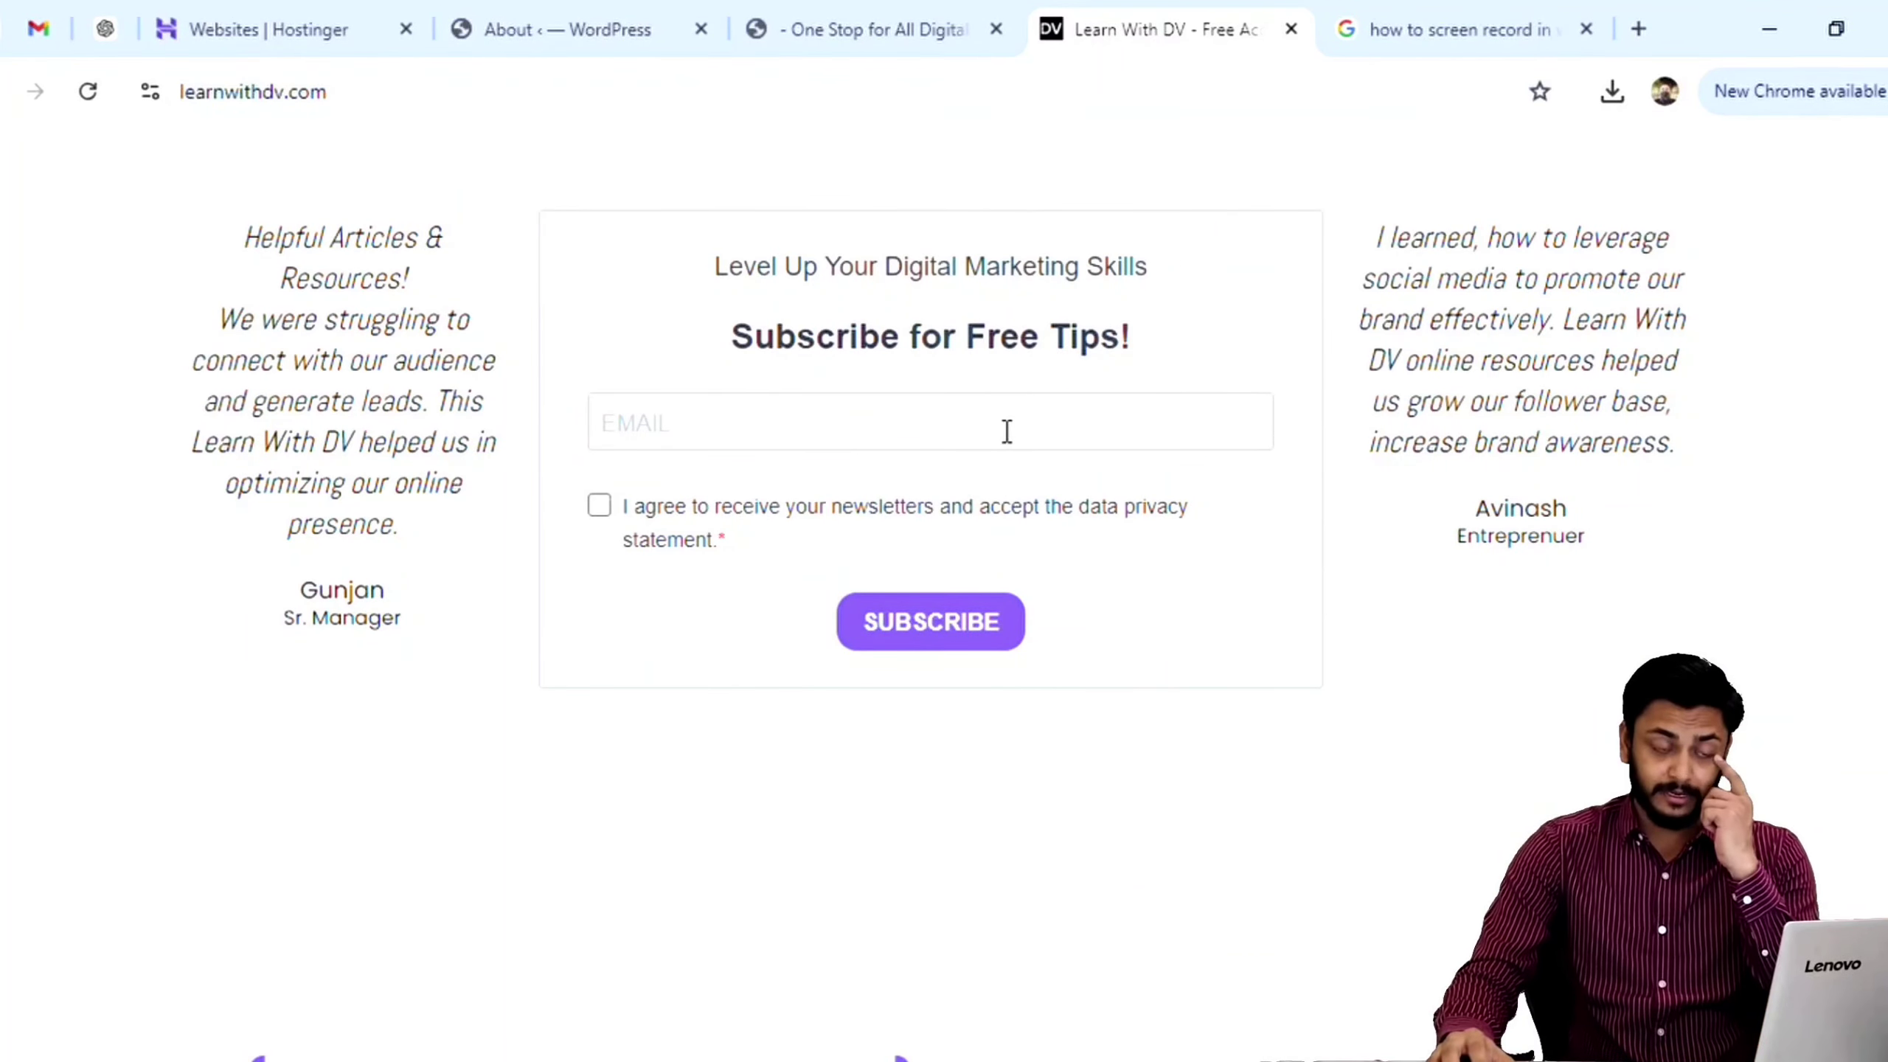
Step: Look through the homepage's article previews, open "Audience: The Core of Effective Marketing" and skim the full article
{"action": "scroll", "coordinate": [1030, 454], "scroll_direction": "down", "scroll_amount": 7}
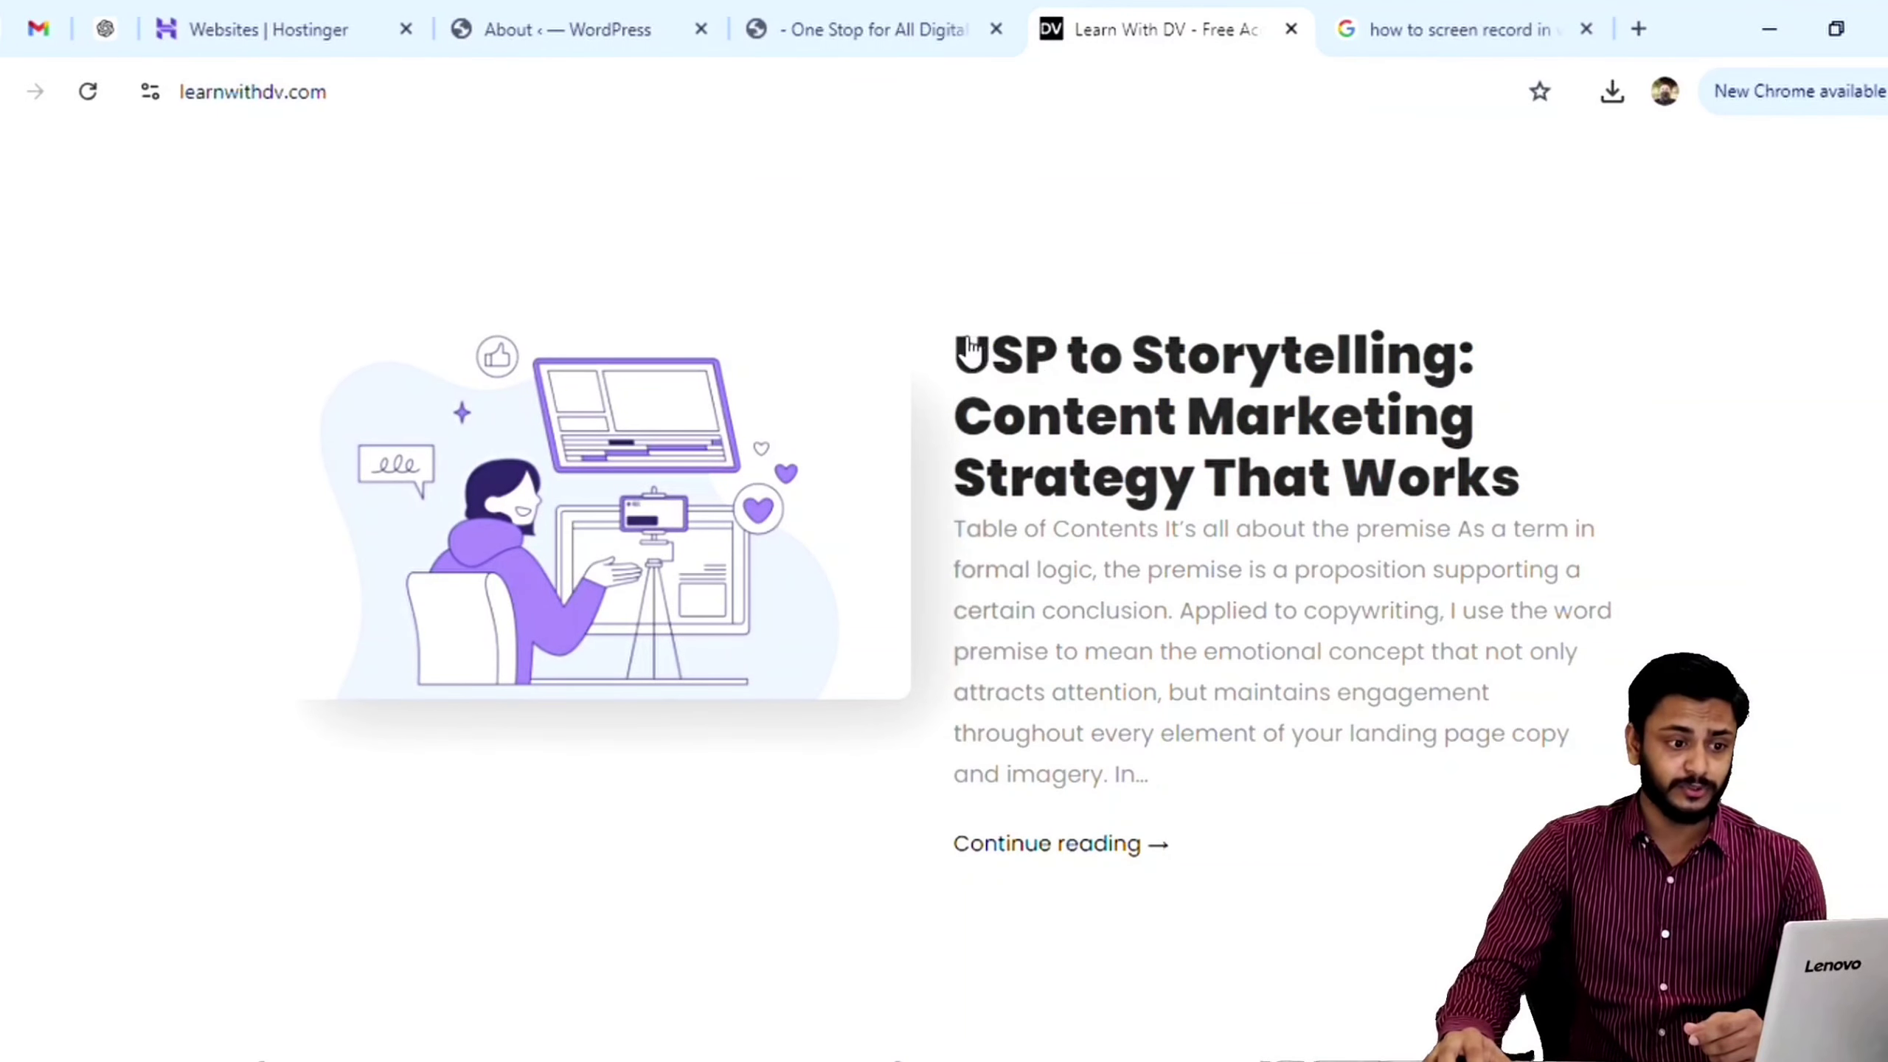
{"action": "left_click_drag", "start_coordinate": [966, 350], "coordinate": [1542, 484]}
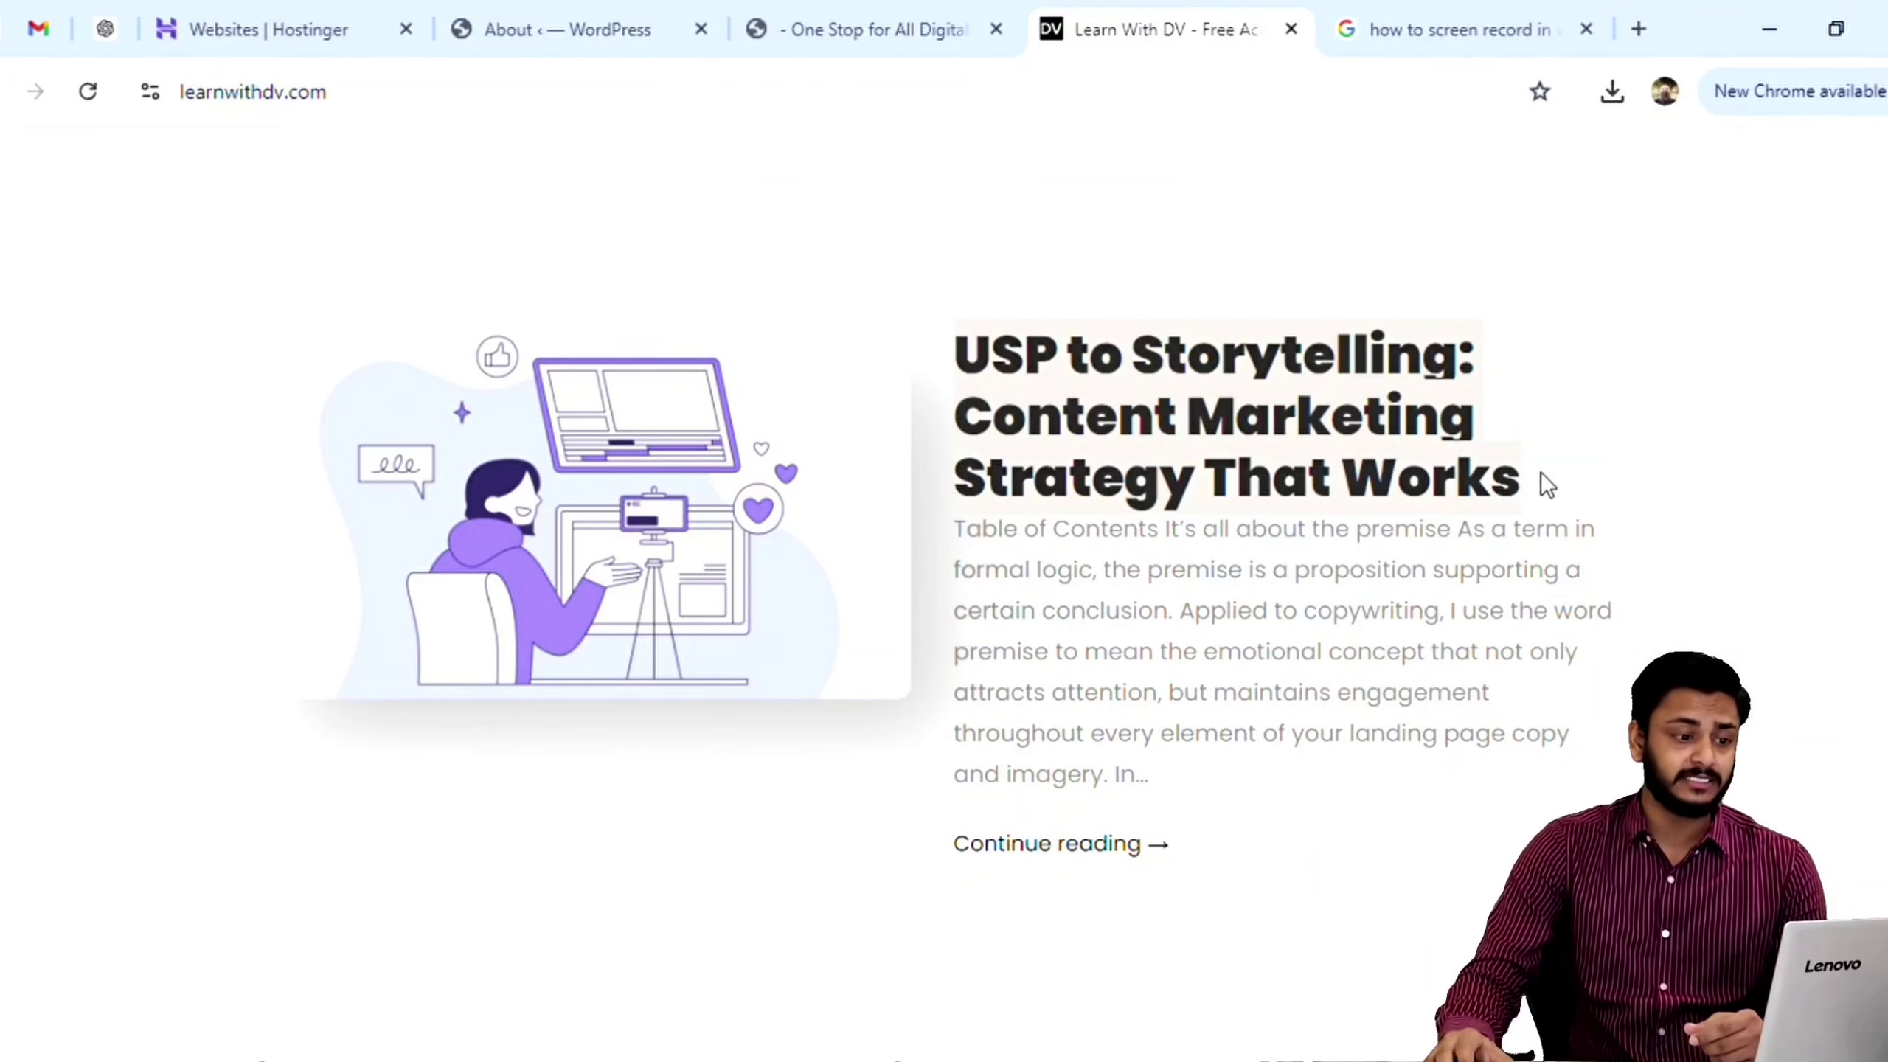
{"action": "scroll", "coordinate": [1135, 658], "scroll_direction": "down", "scroll_amount": 1}
{"action": "scroll", "coordinate": [1135, 657], "scroll_direction": "down", "scroll_amount": 6}
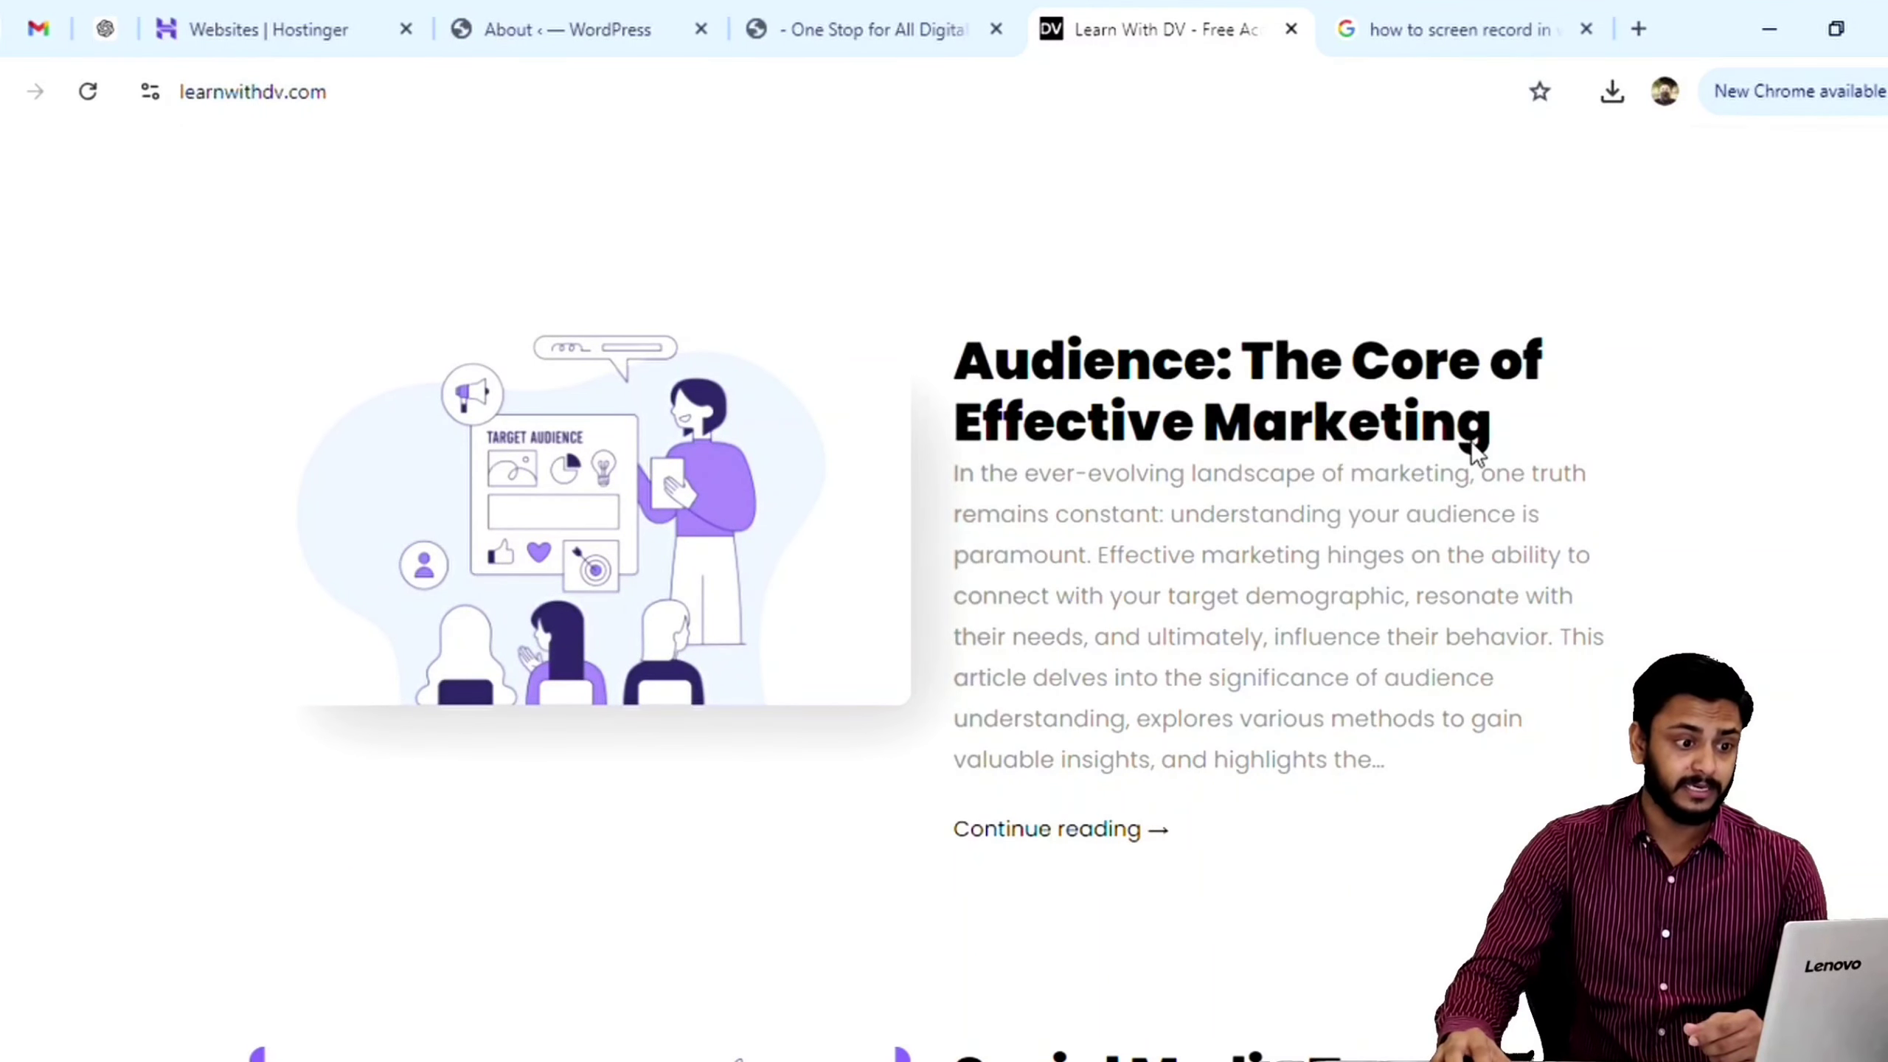
{"action": "triple_click", "coordinate": [984, 376]}
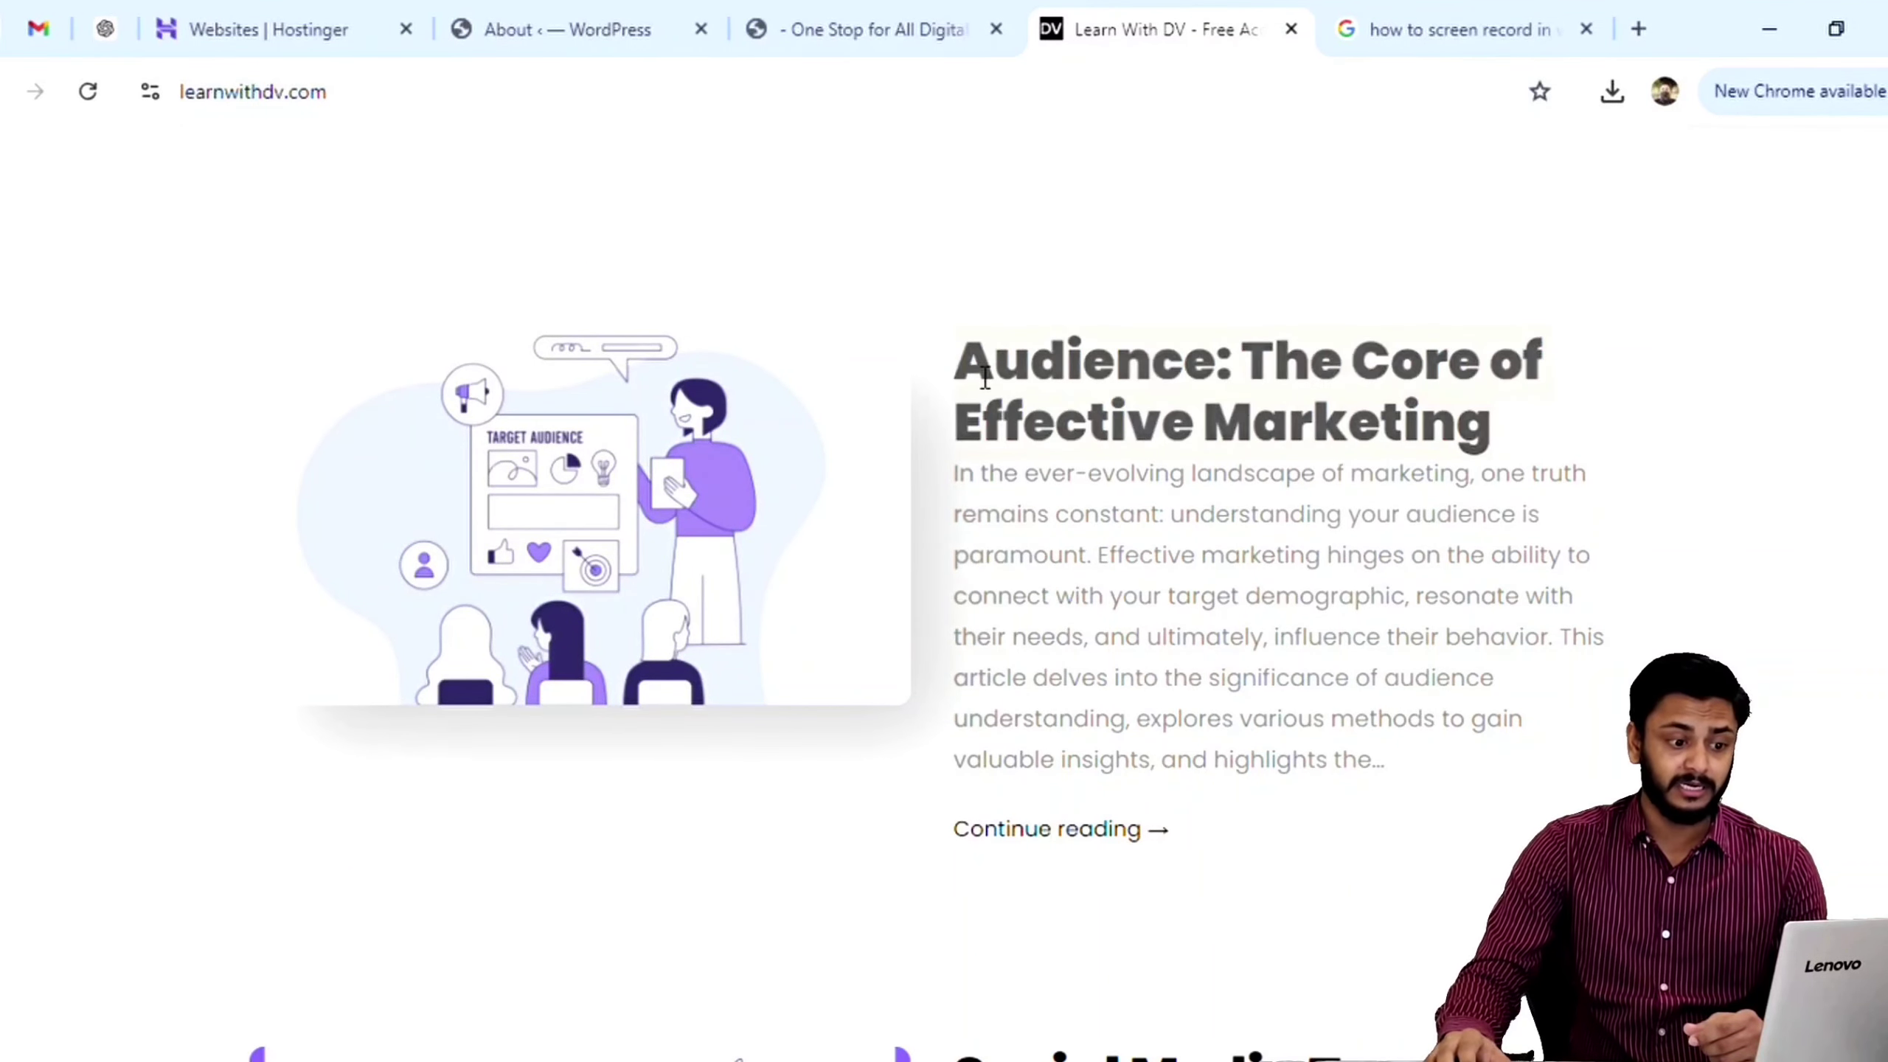
{"action": "left_click", "coordinate": [1083, 829]}
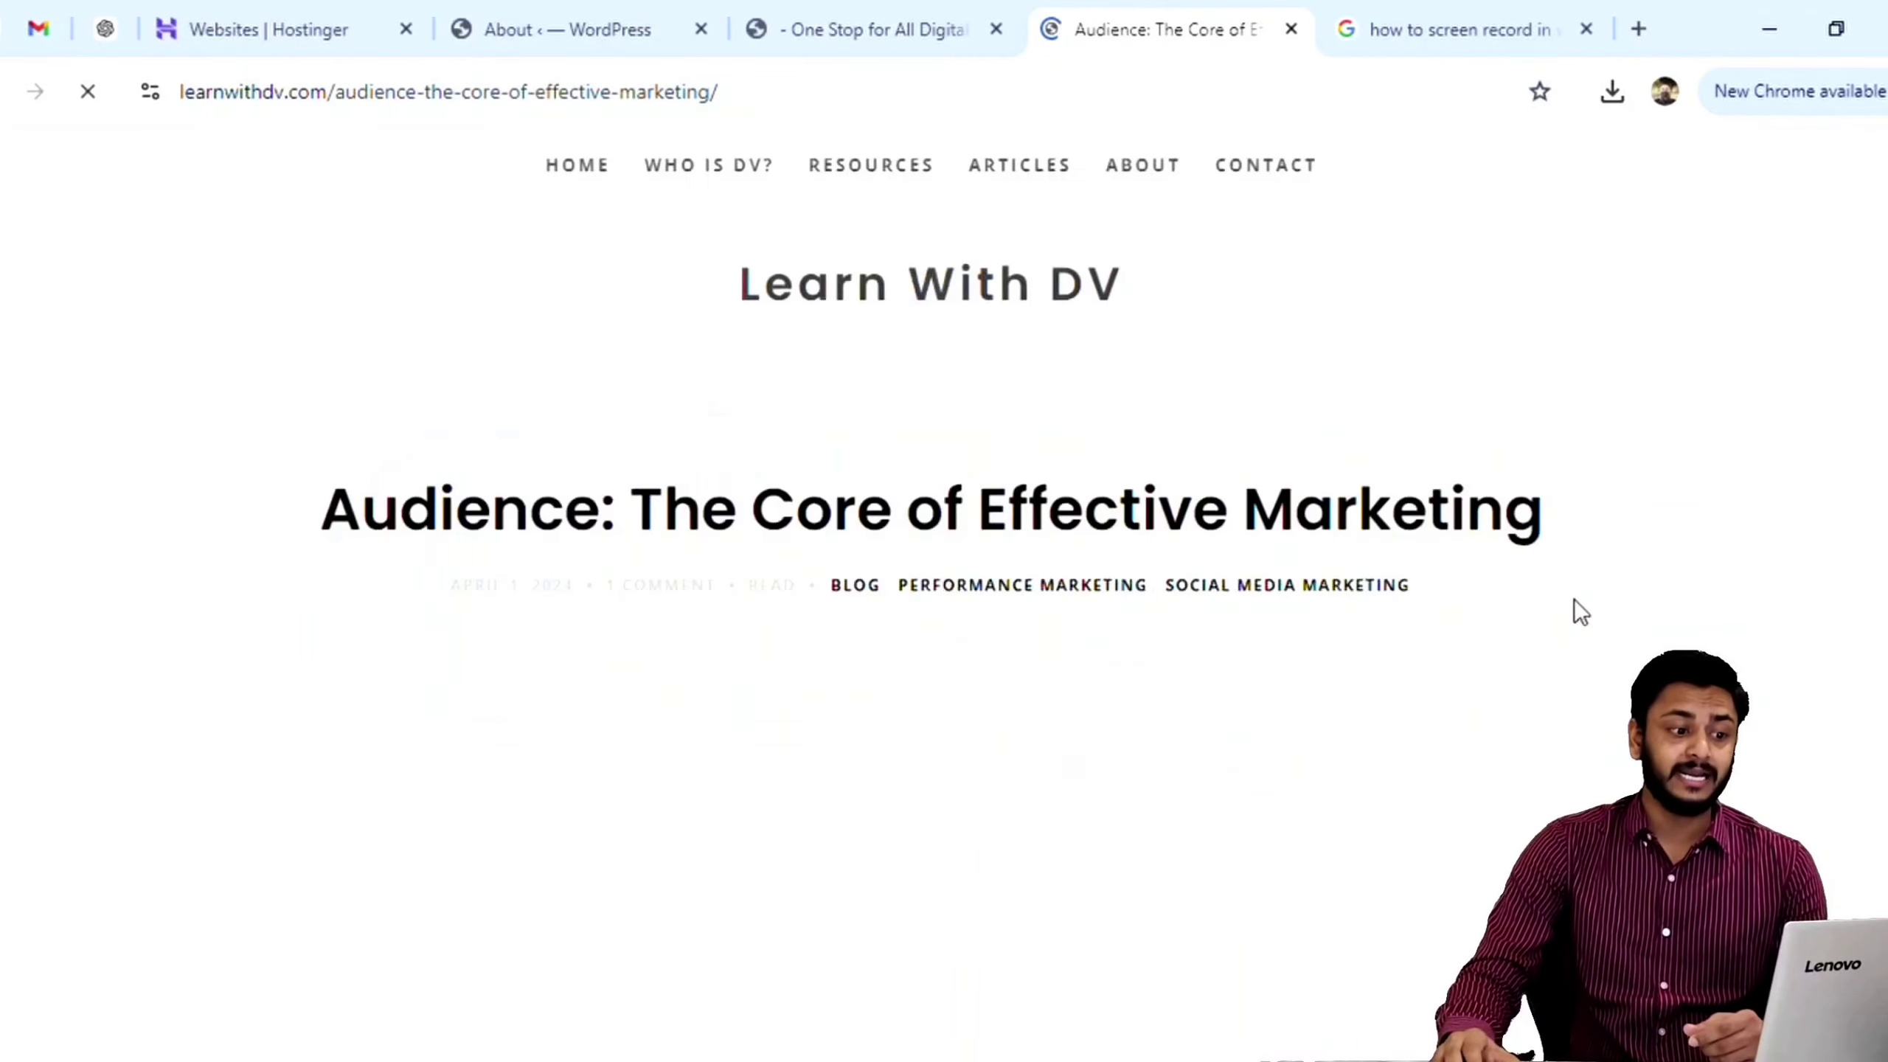
{"action": "scroll", "coordinate": [1141, 499], "scroll_direction": "down", "scroll_amount": 20}
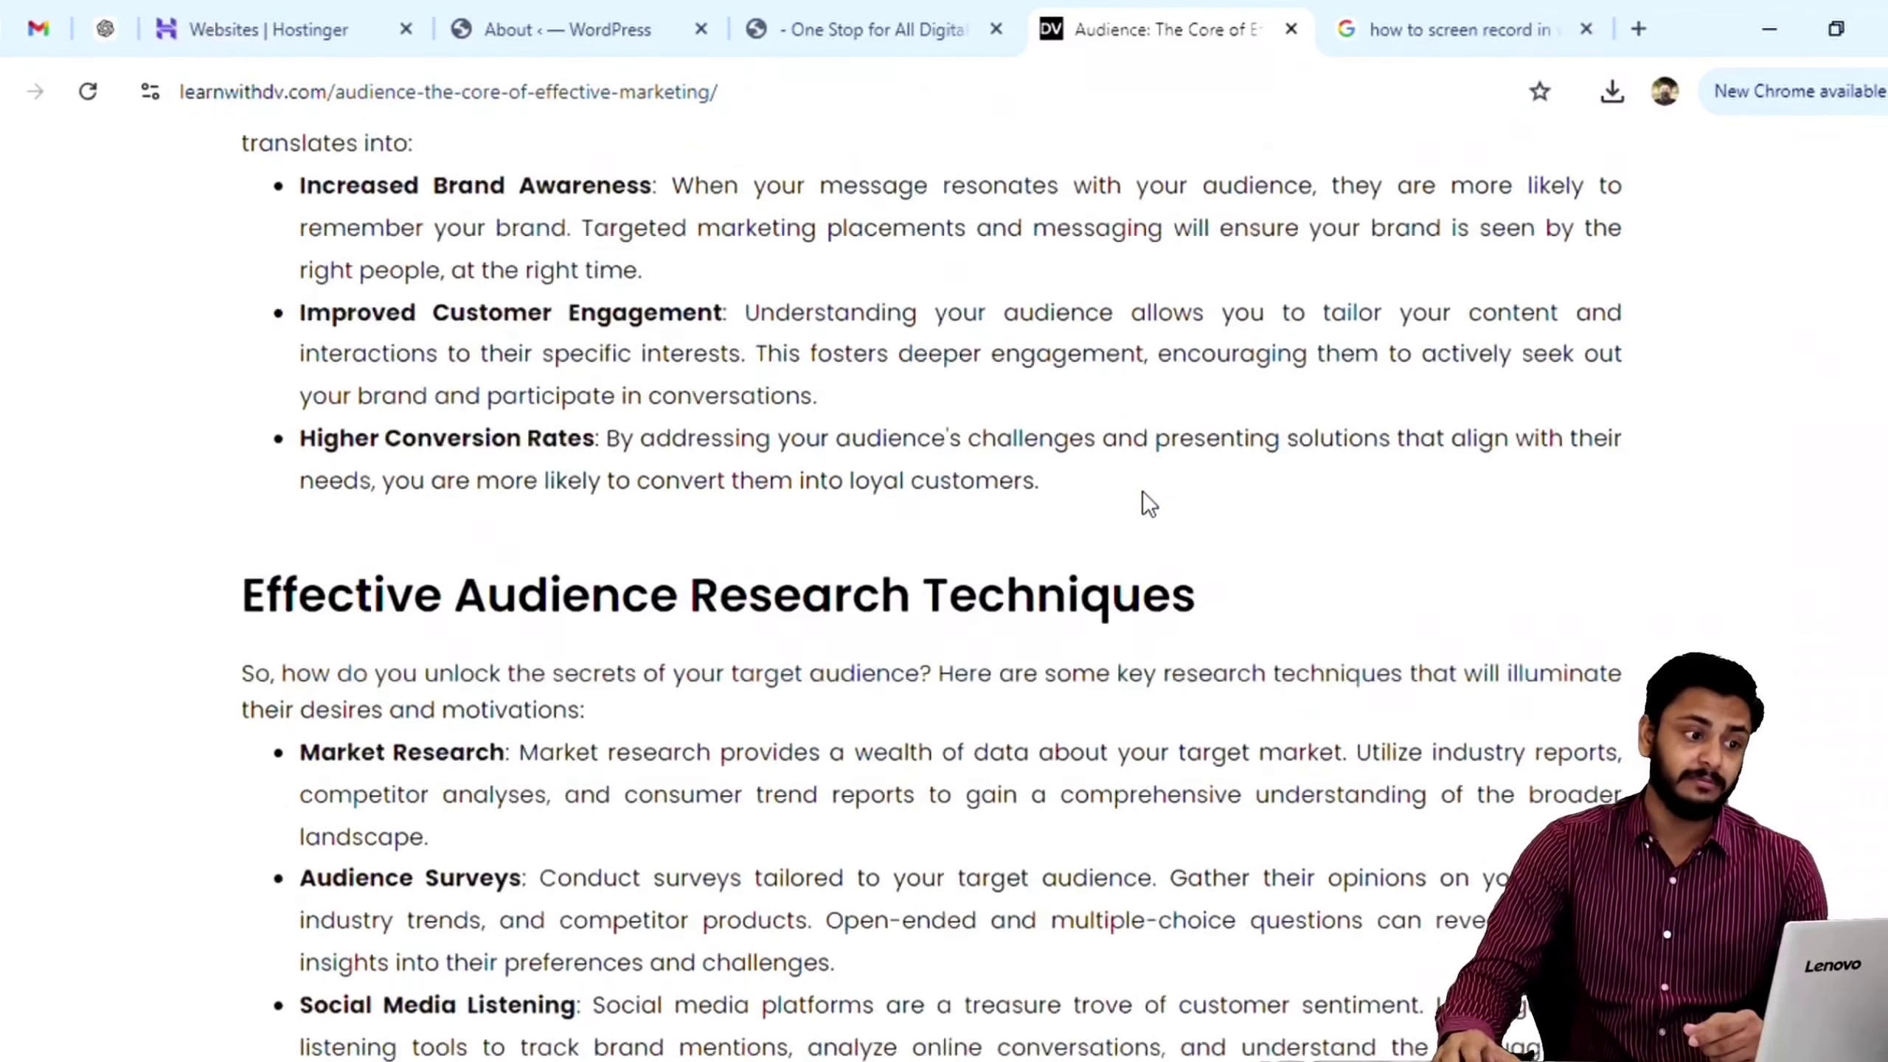
{"action": "scroll", "coordinate": [1145, 495], "scroll_direction": "up", "scroll_amount": 8}
{"action": "scroll", "coordinate": [1144, 485], "scroll_direction": "up", "scroll_amount": 12}
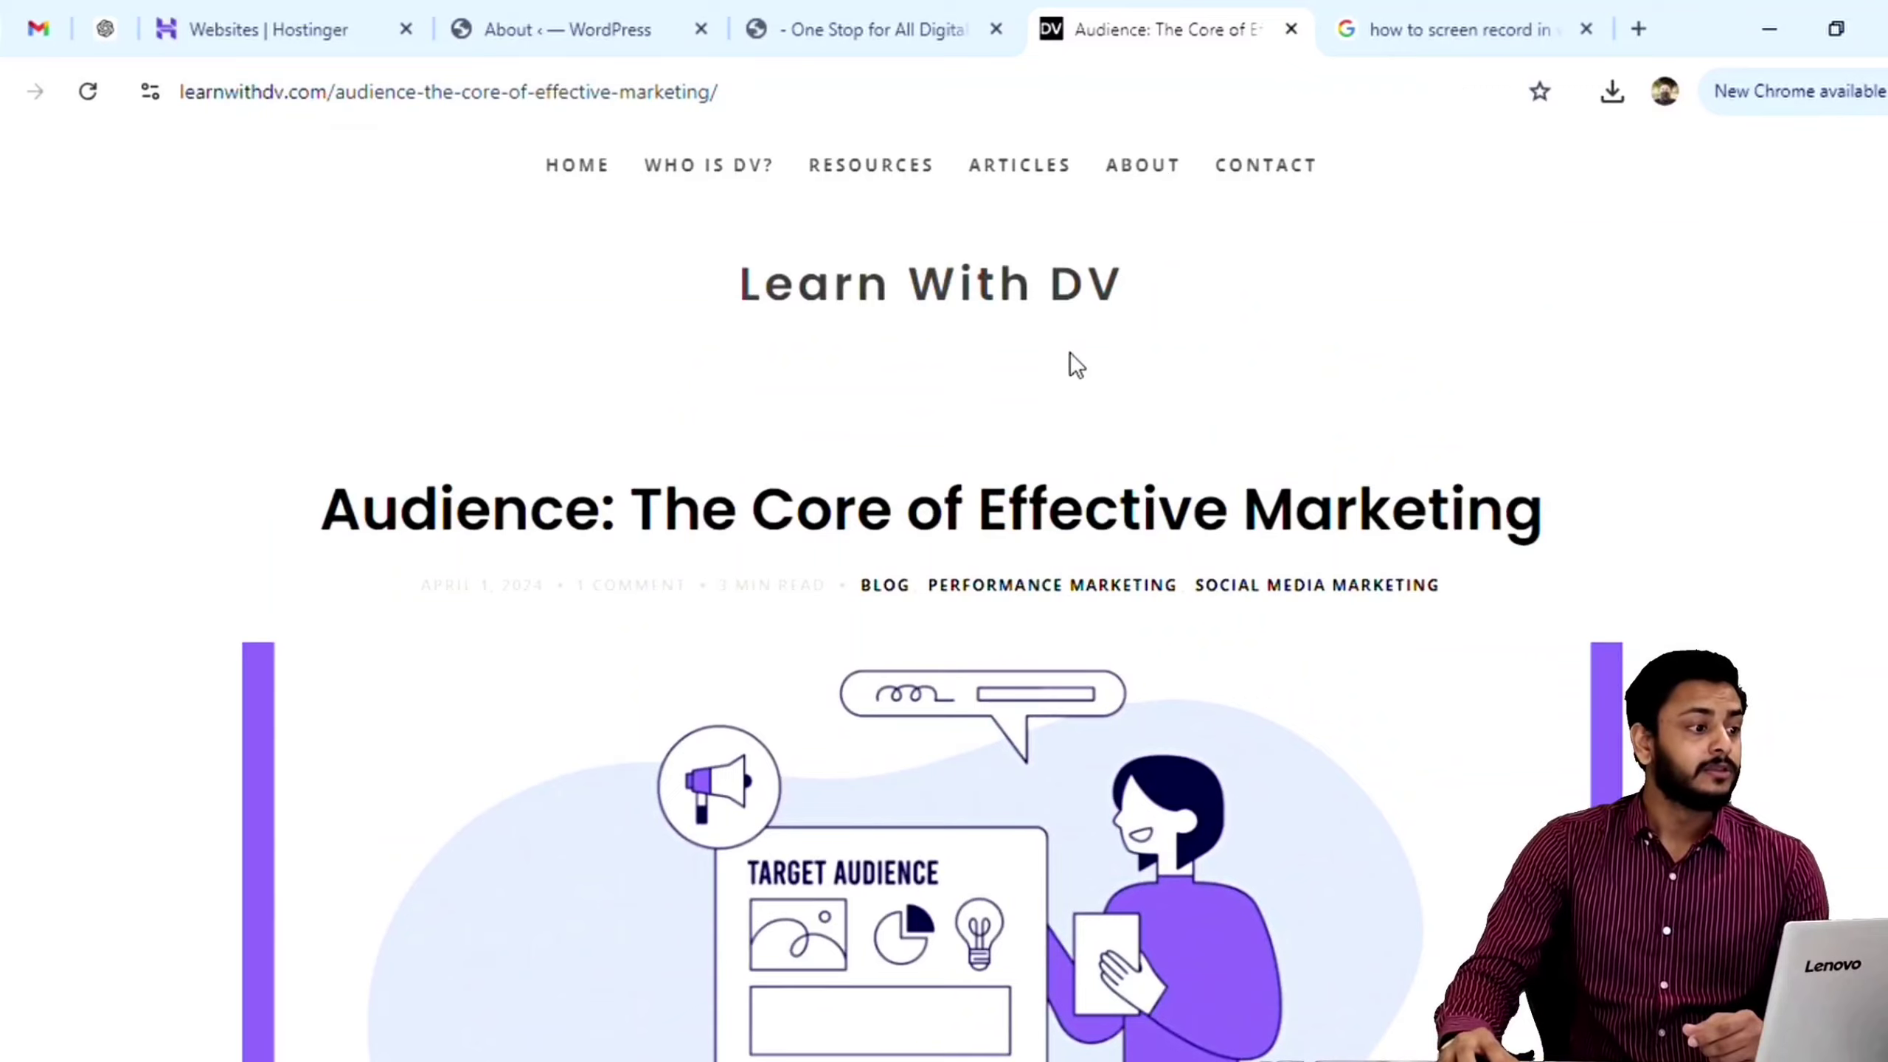
Step: Return to the Learn With DV homepage and review the remaining article previews, the closing subscription form and the social links
{"action": "key", "text": "alt+Left"}
{"action": "scroll", "coordinate": [1104, 480], "scroll_direction": "down", "scroll_amount": 18}
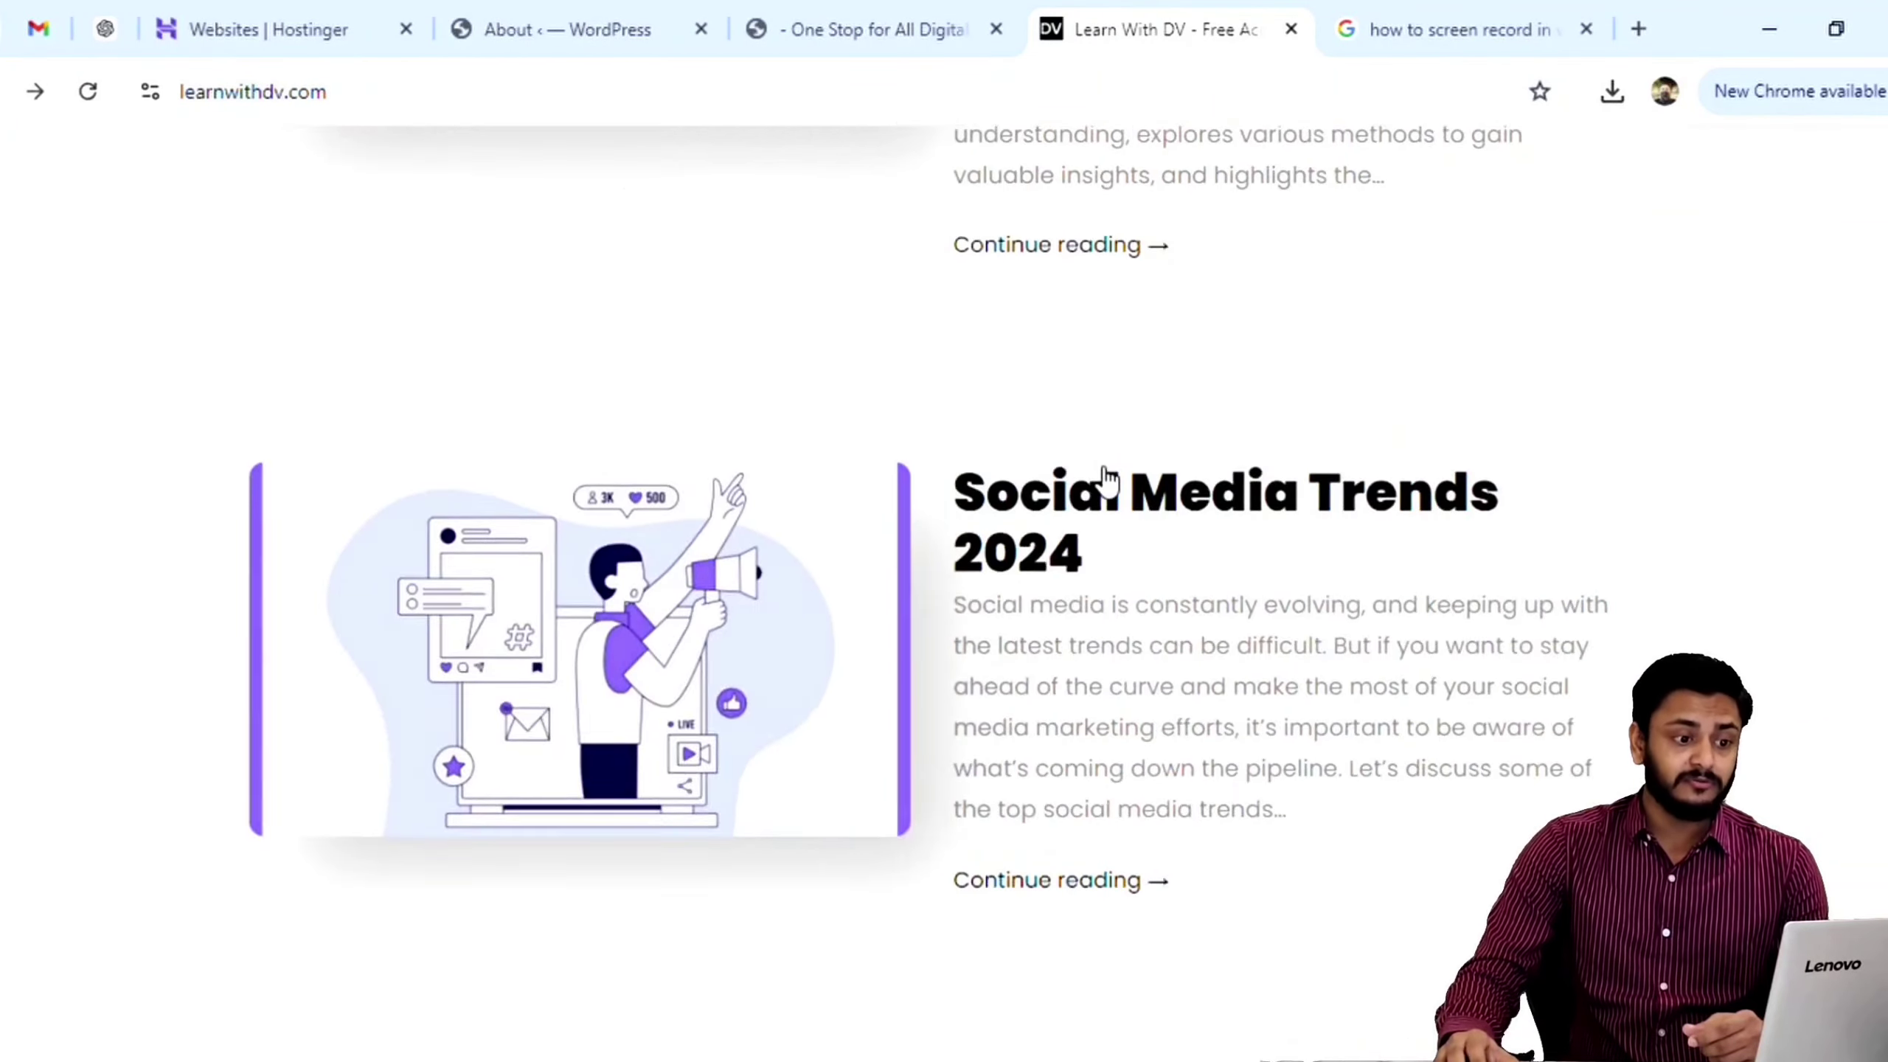
{"action": "scroll", "coordinate": [1094, 466], "scroll_direction": "down", "scroll_amount": 10}
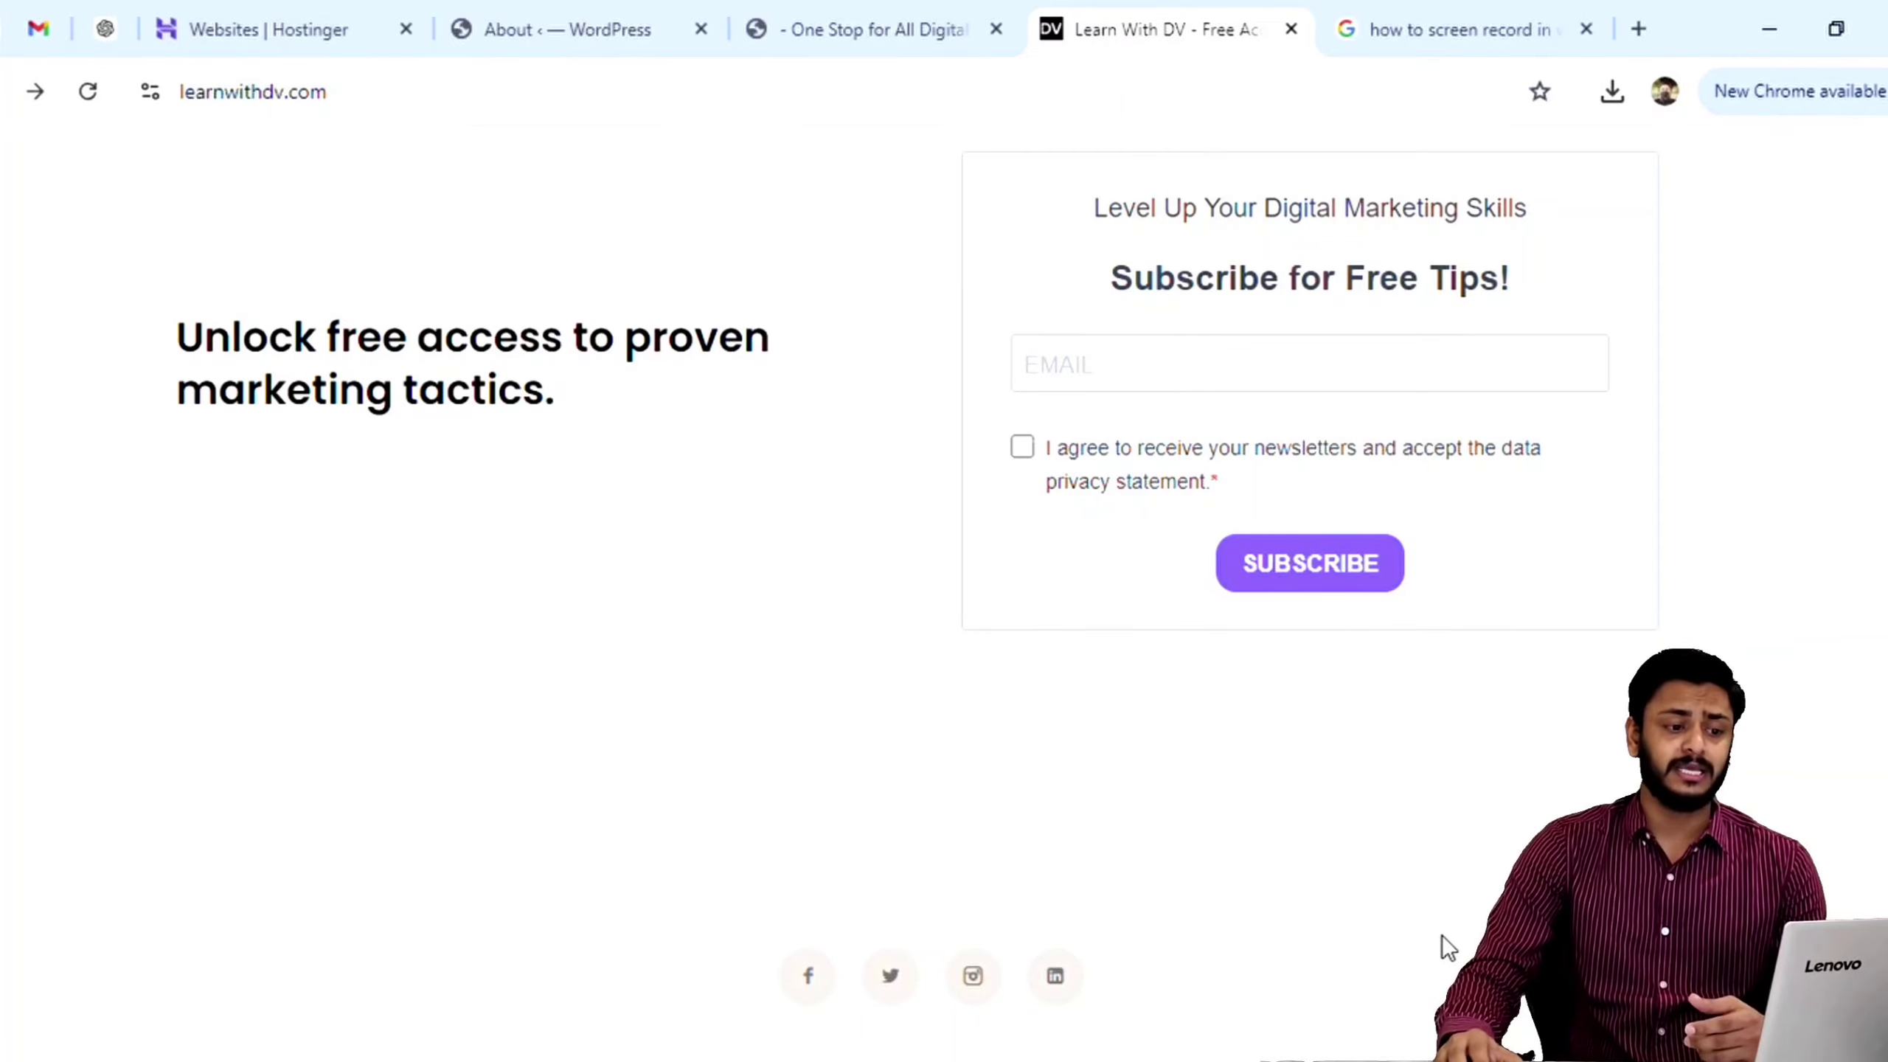
{"action": "scroll", "coordinate": [970, 803], "scroll_direction": "up", "scroll_amount": 15}
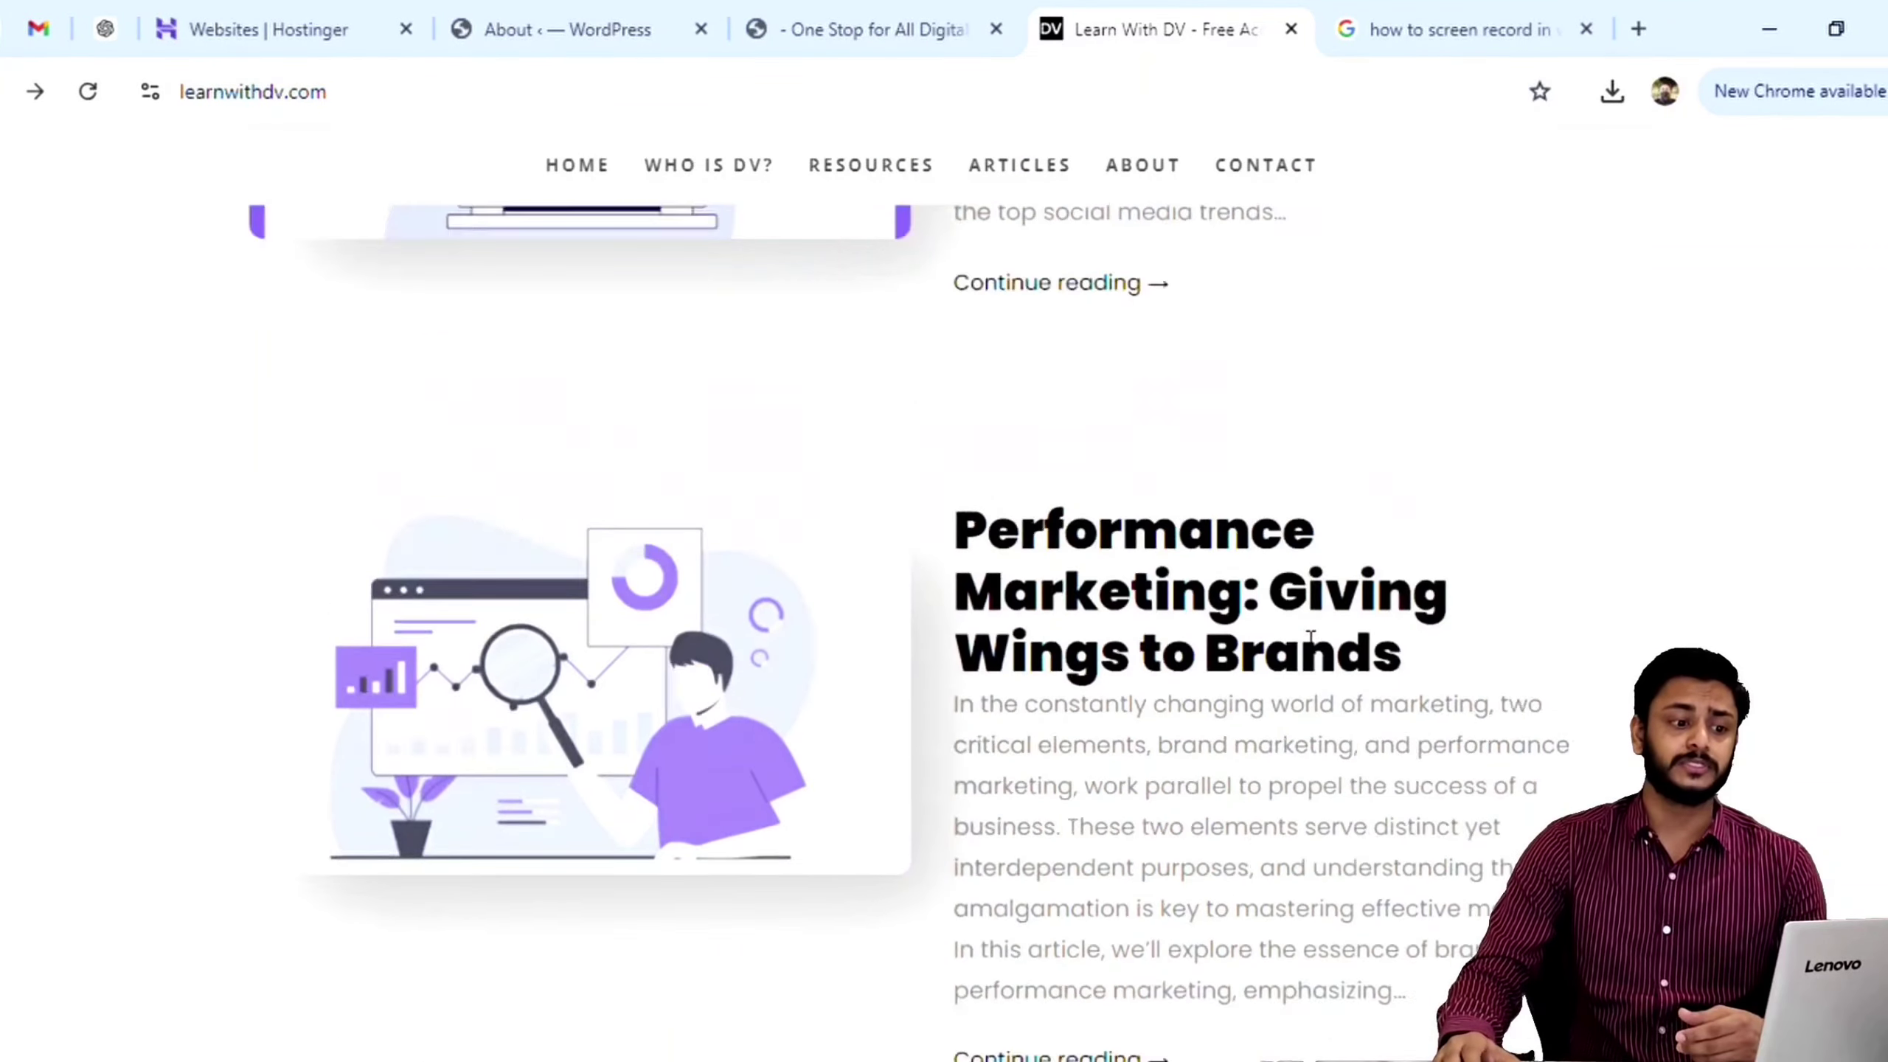
{"action": "scroll", "coordinate": [1315, 644], "scroll_direction": "up", "scroll_amount": 10}
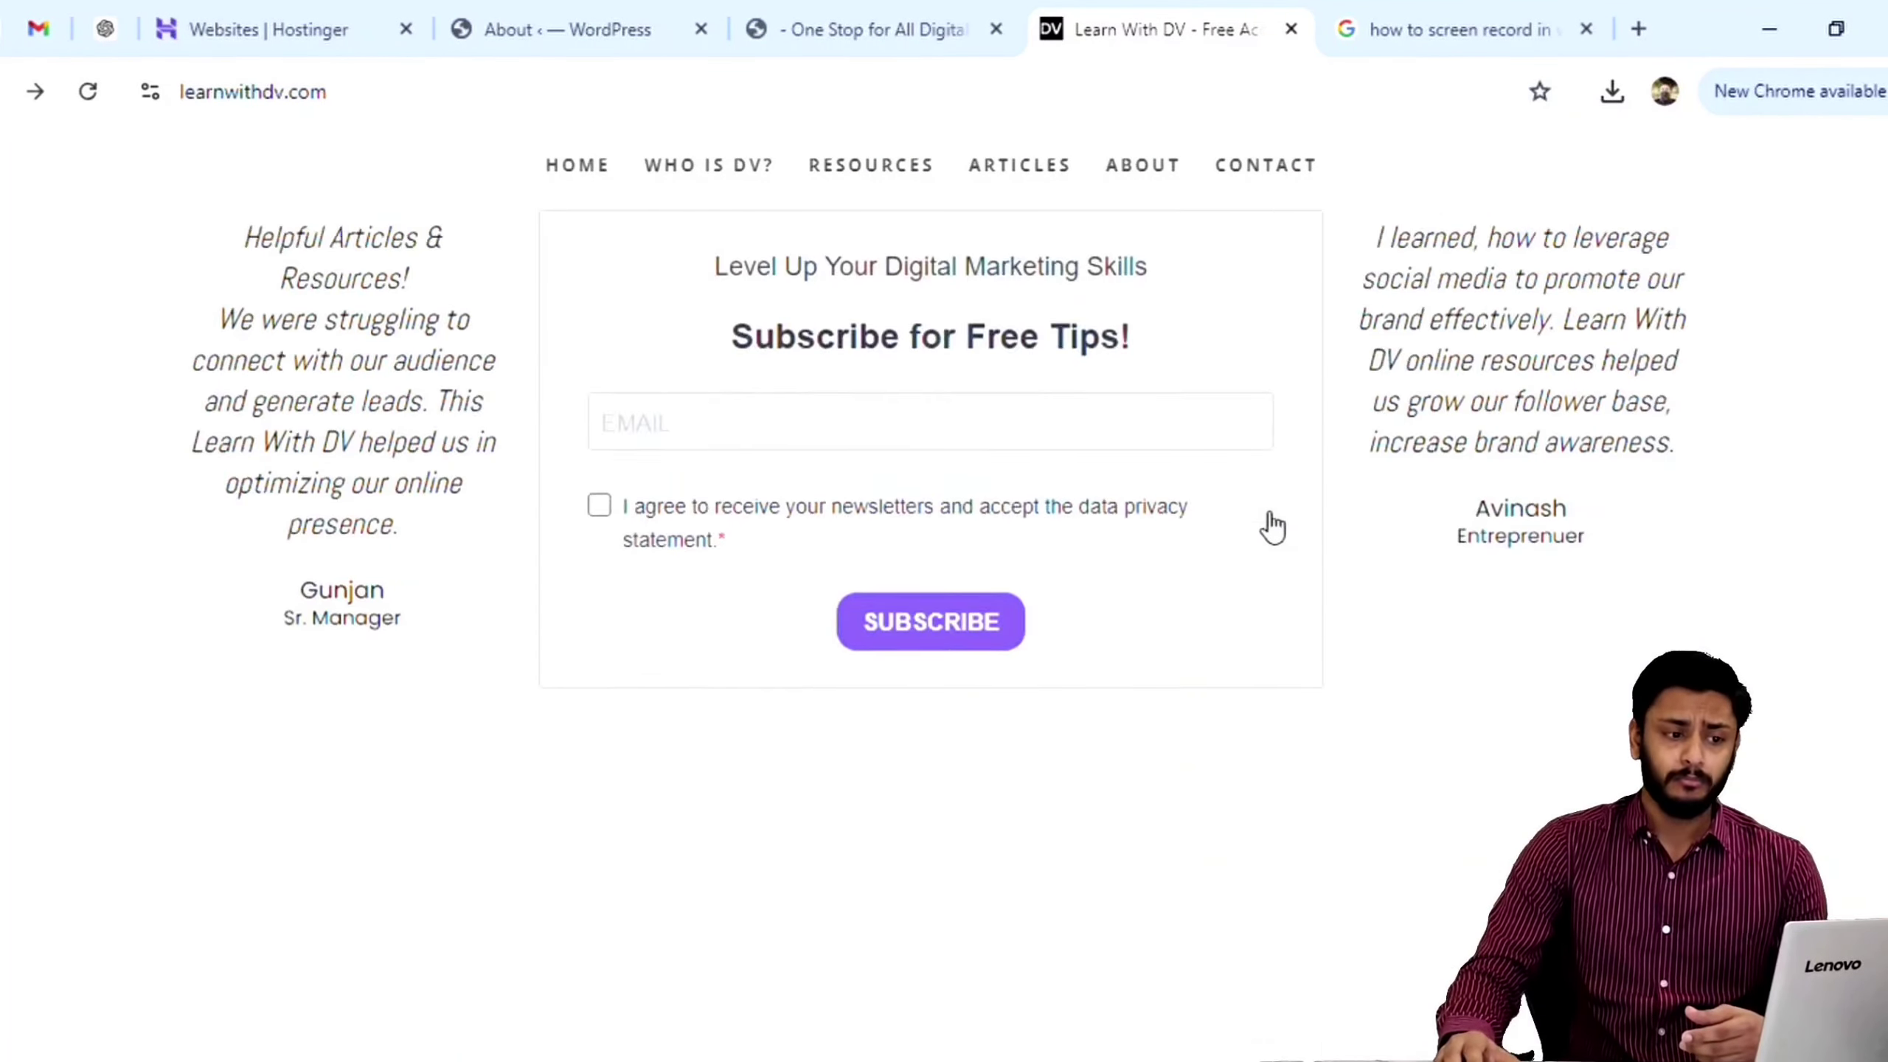
{"action": "scroll", "coordinate": [1090, 655], "scroll_direction": "up", "scroll_amount": 2}
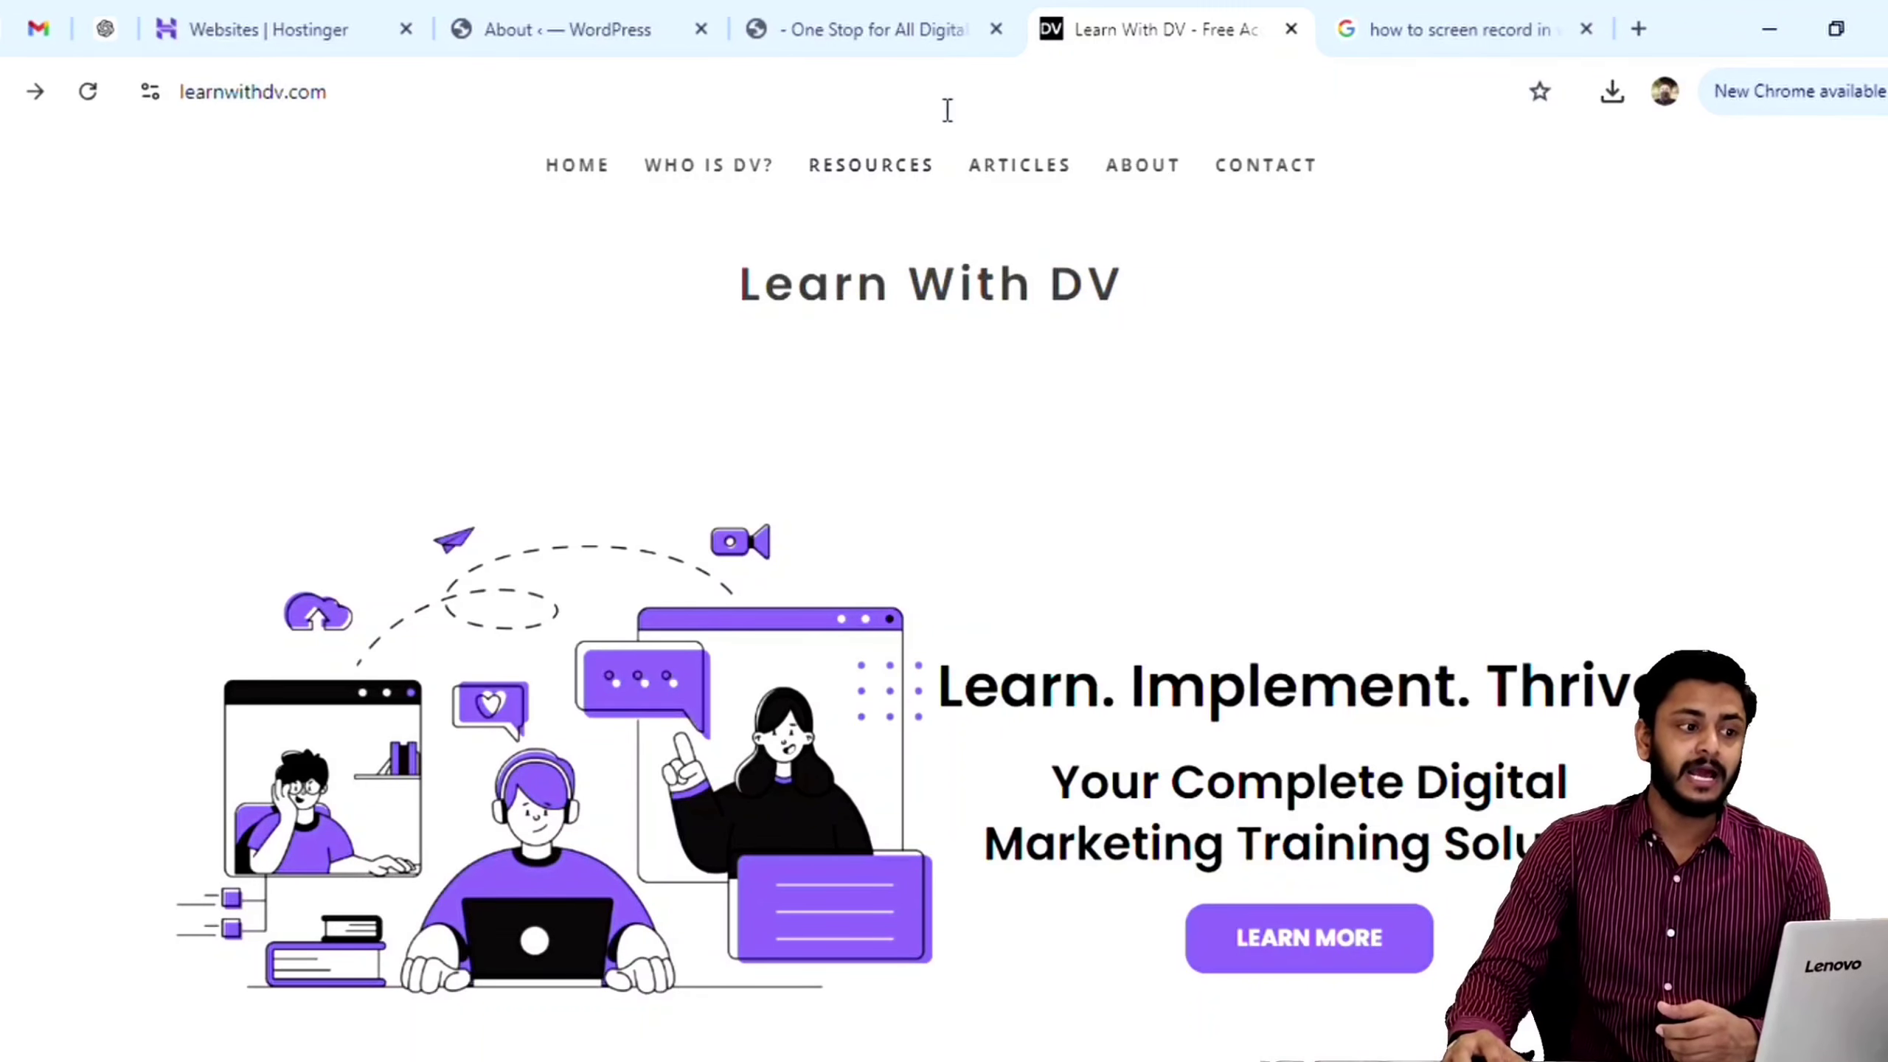
Step: Switch to the digitaltutor.in WordPress admin and search the plugin directory for "elementor"
{"action": "left_click", "coordinate": [572, 31]}
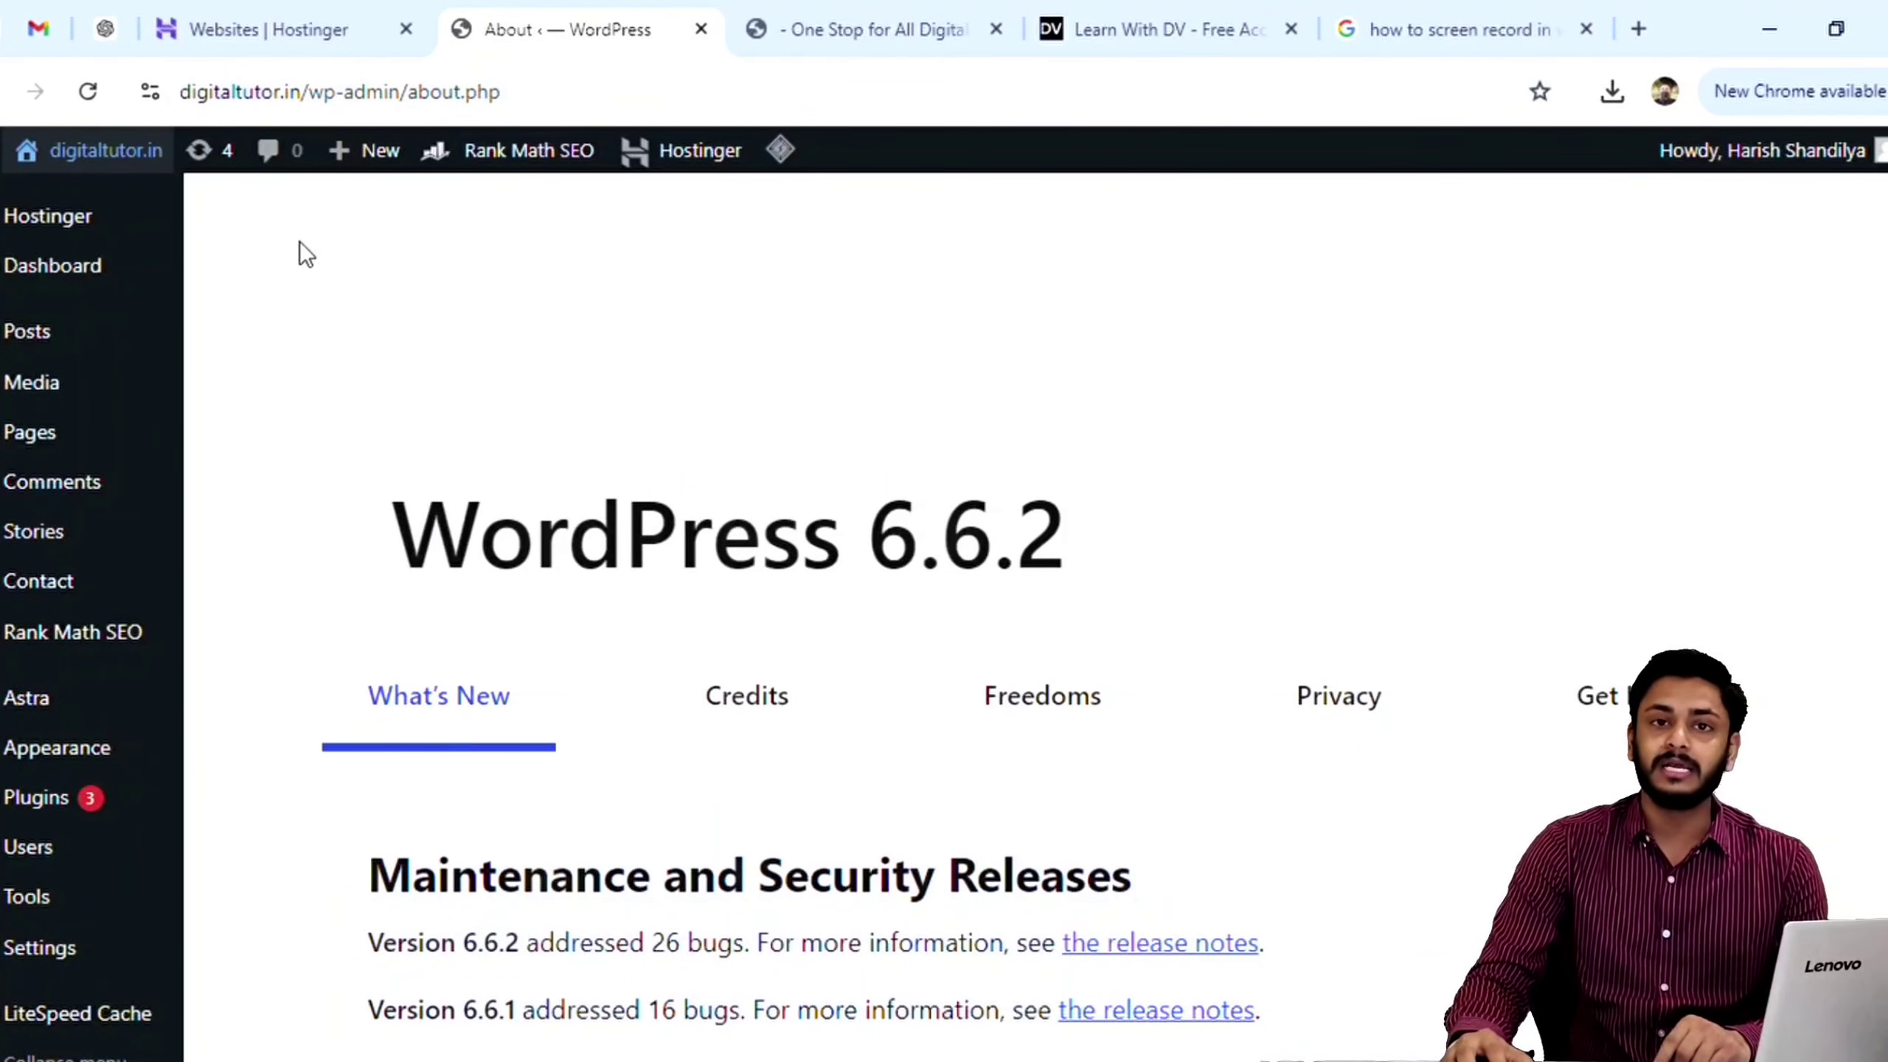
{"action": "mouse_move", "coordinate": [127, 591]}
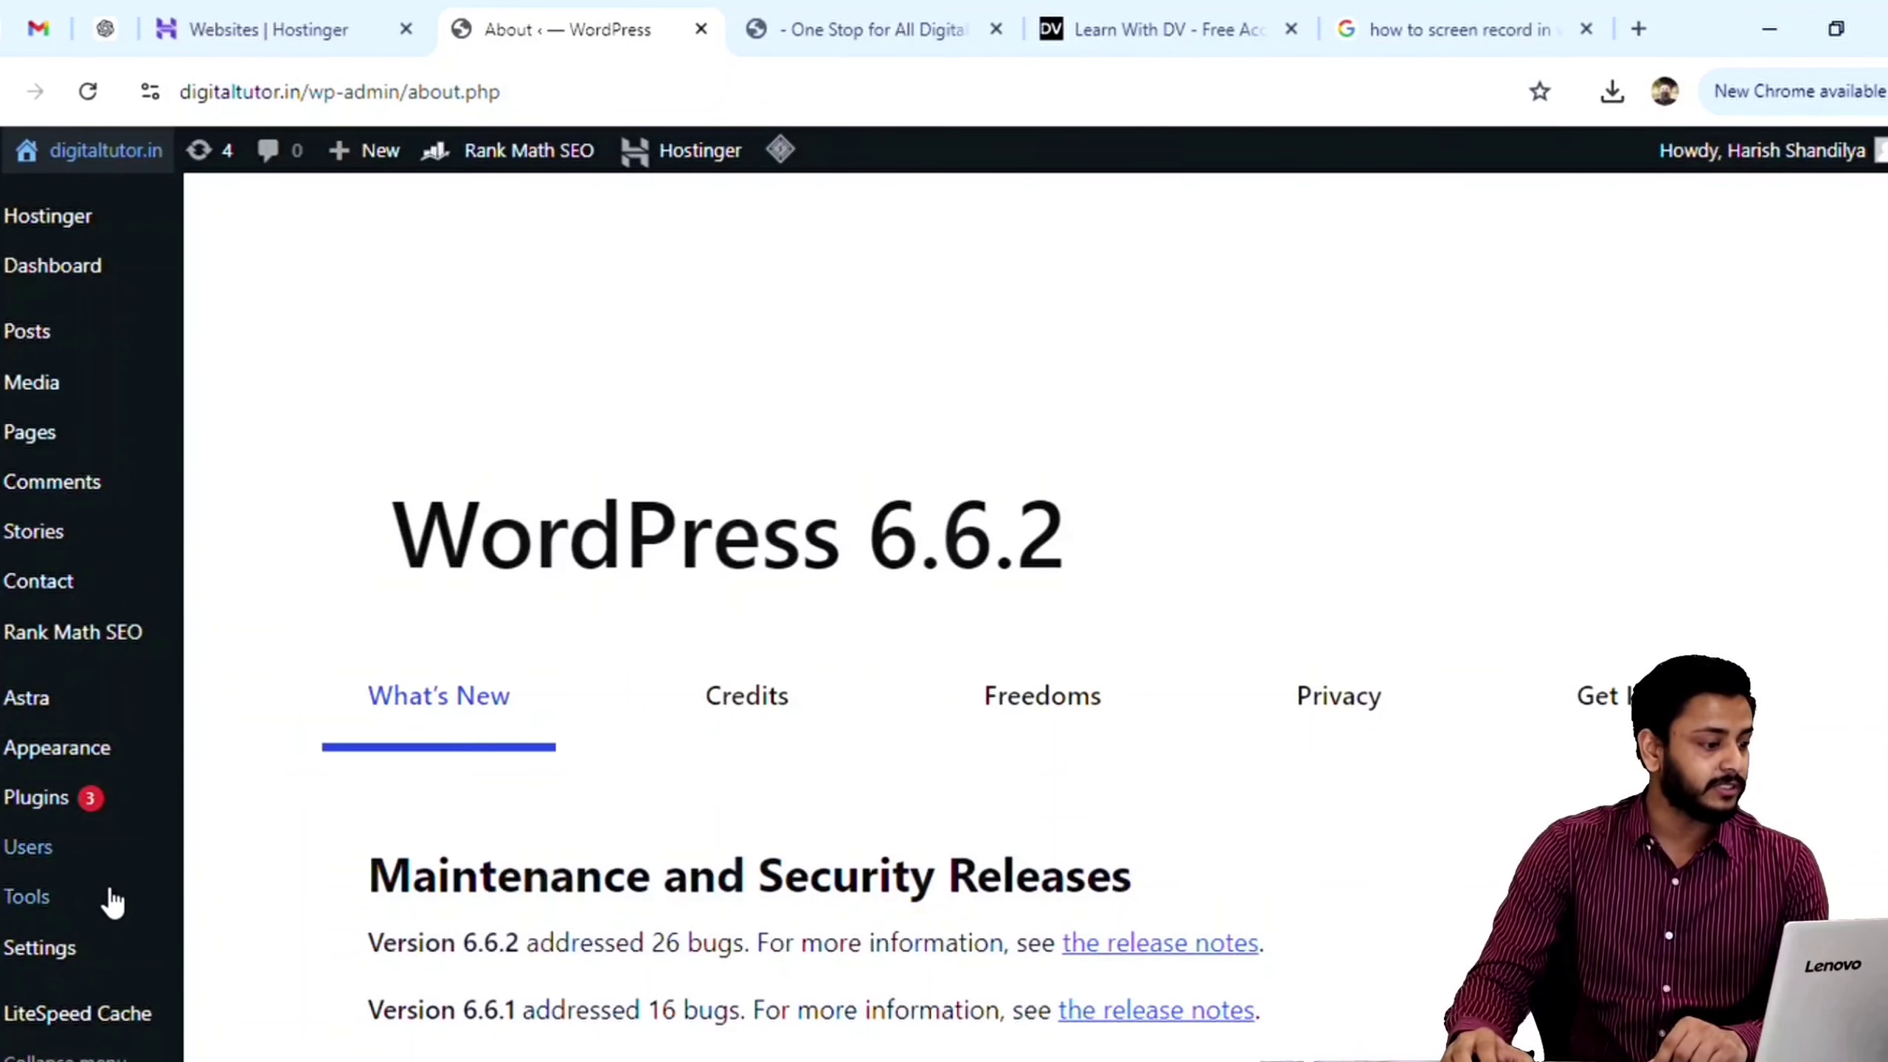
{"action": "scroll", "coordinate": [45, 803], "scroll_direction": "down", "scroll_amount": 2}
{"action": "mouse_move", "coordinate": [33, 758]}
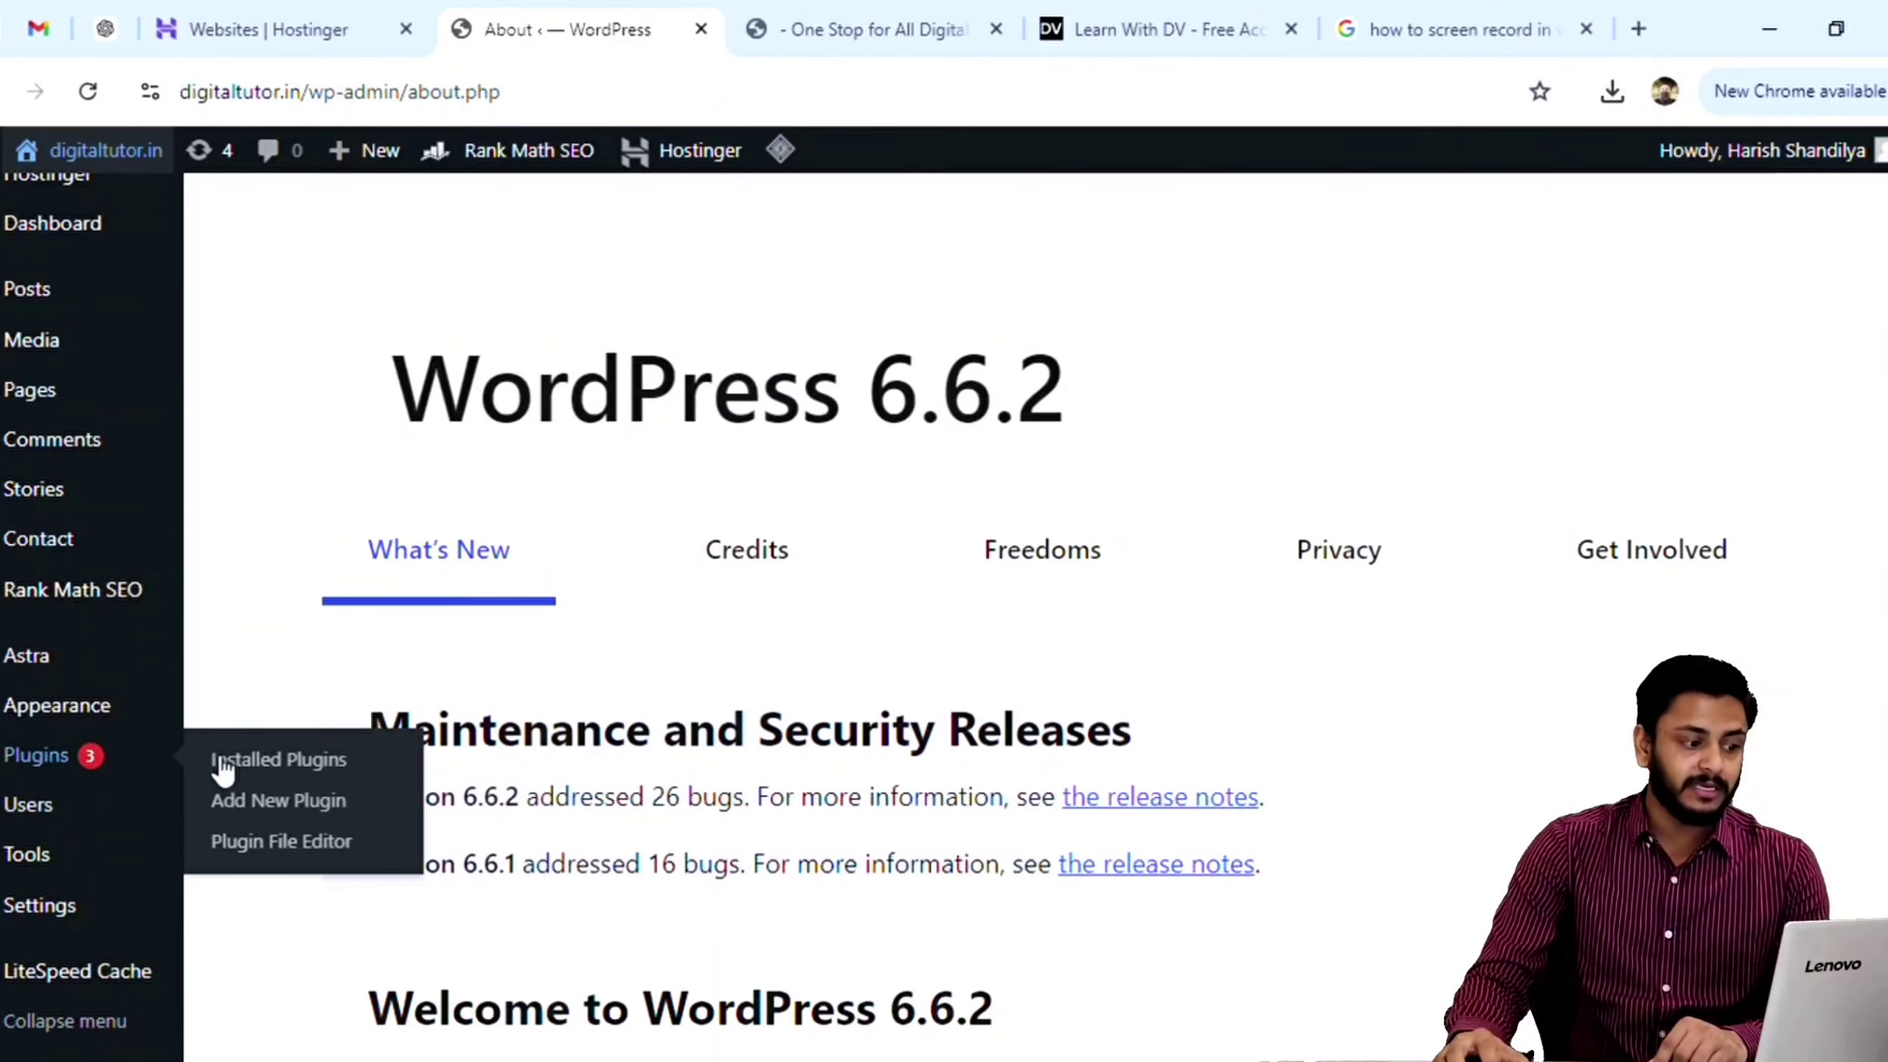
{"action": "left_click", "coordinate": [261, 799]}
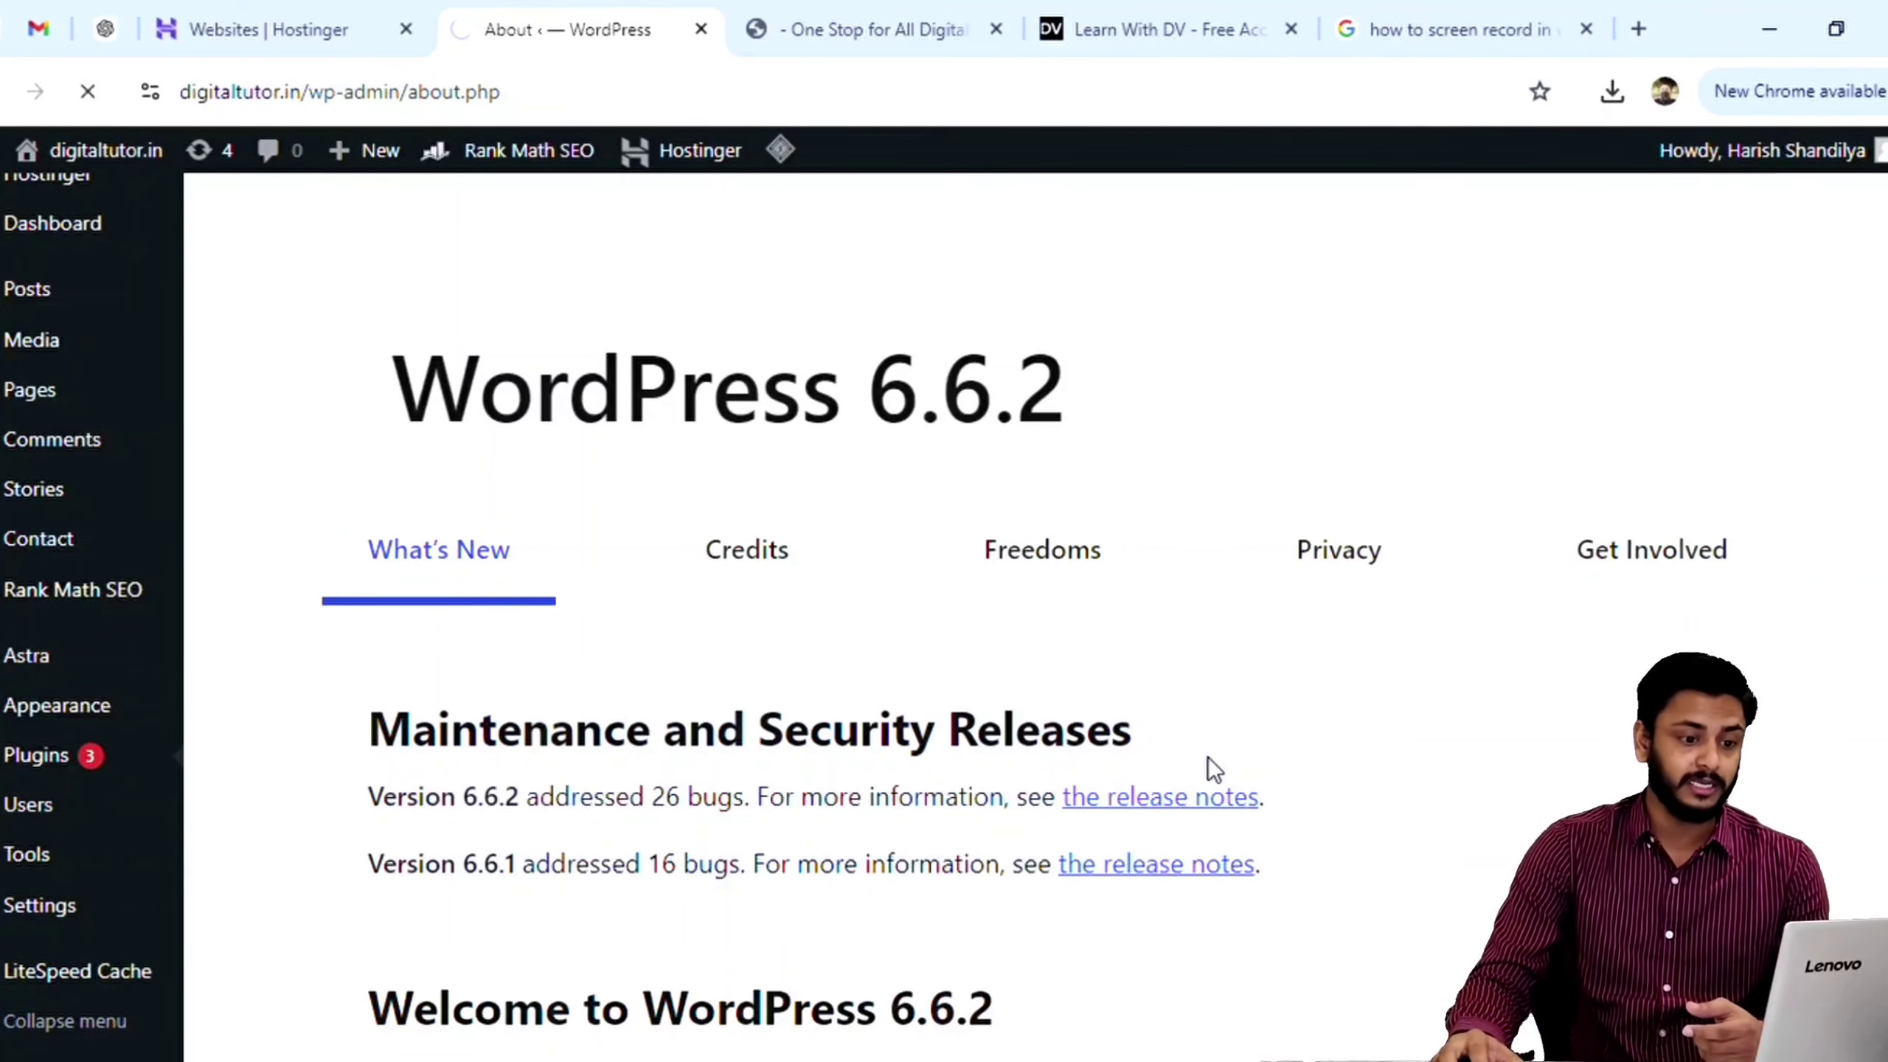
{"action": "left_click", "coordinate": [1425, 394]}
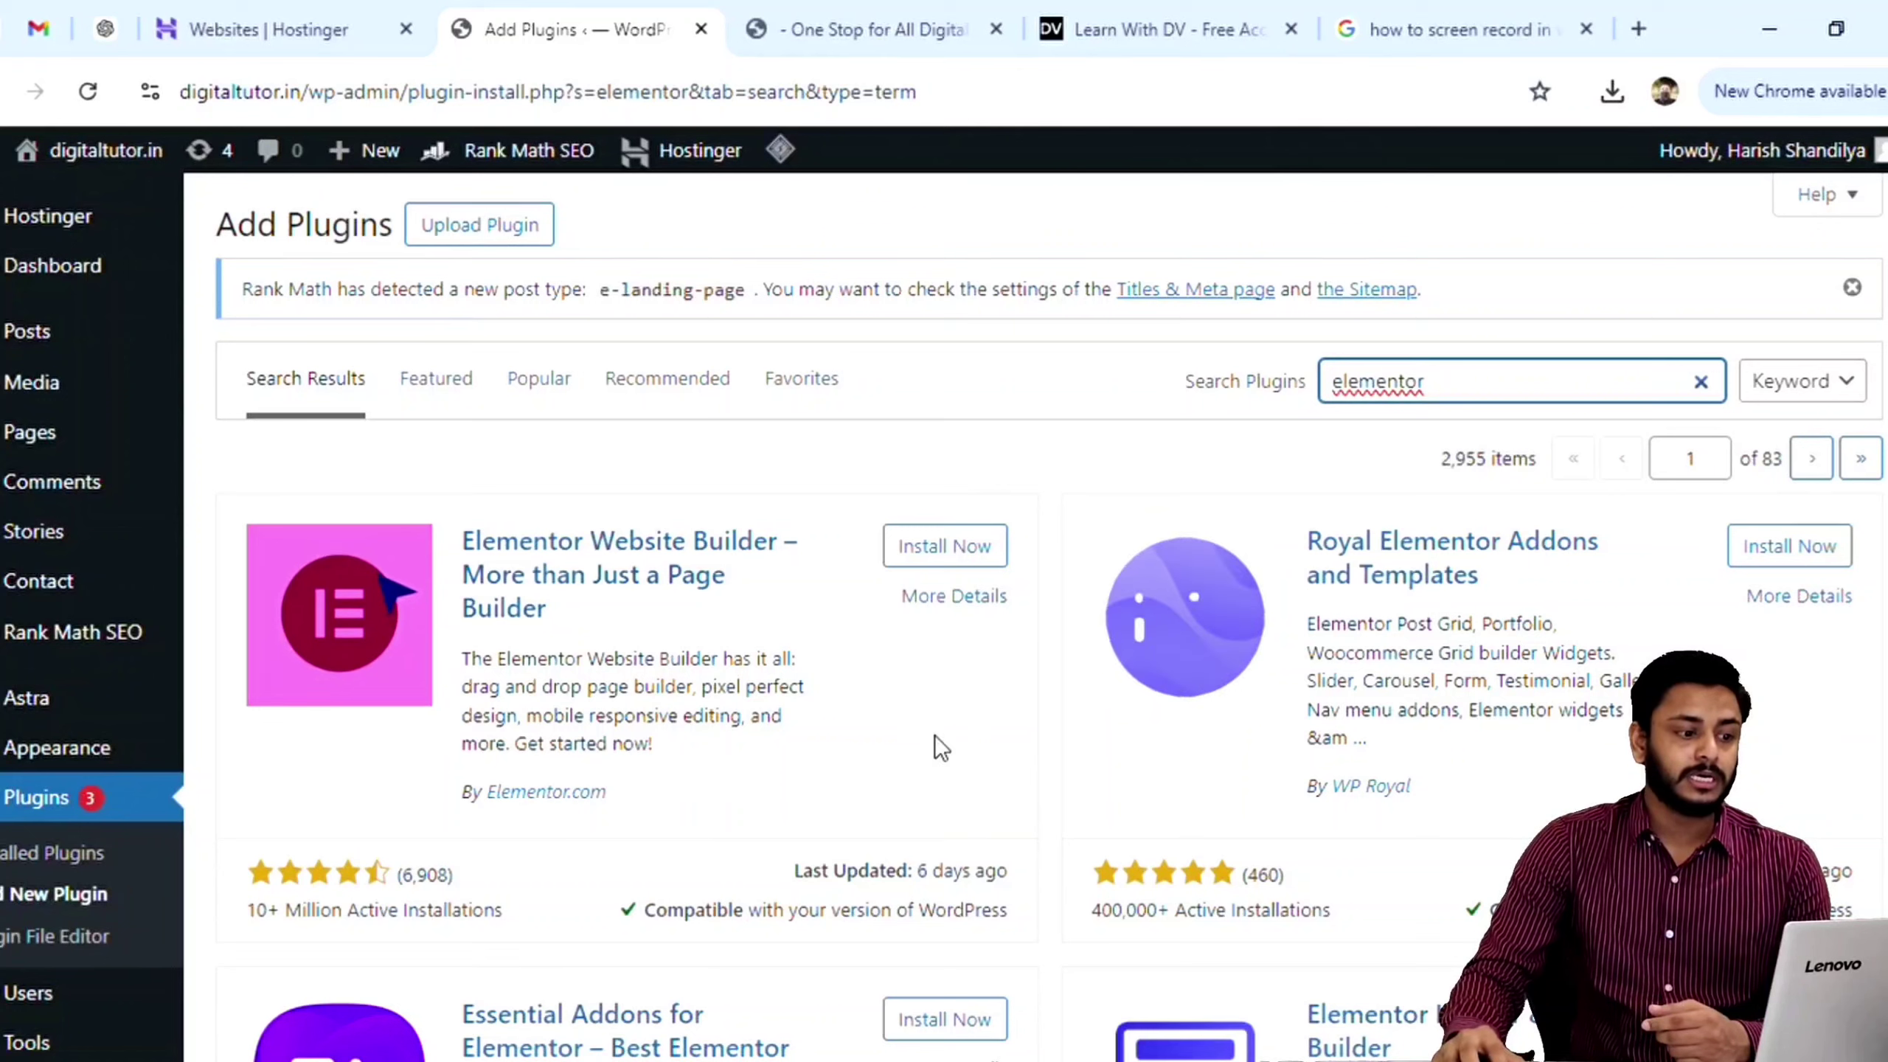
Step: Install and activate the Elementor Website Builder plugin
{"action": "left_click", "coordinate": [961, 551]}
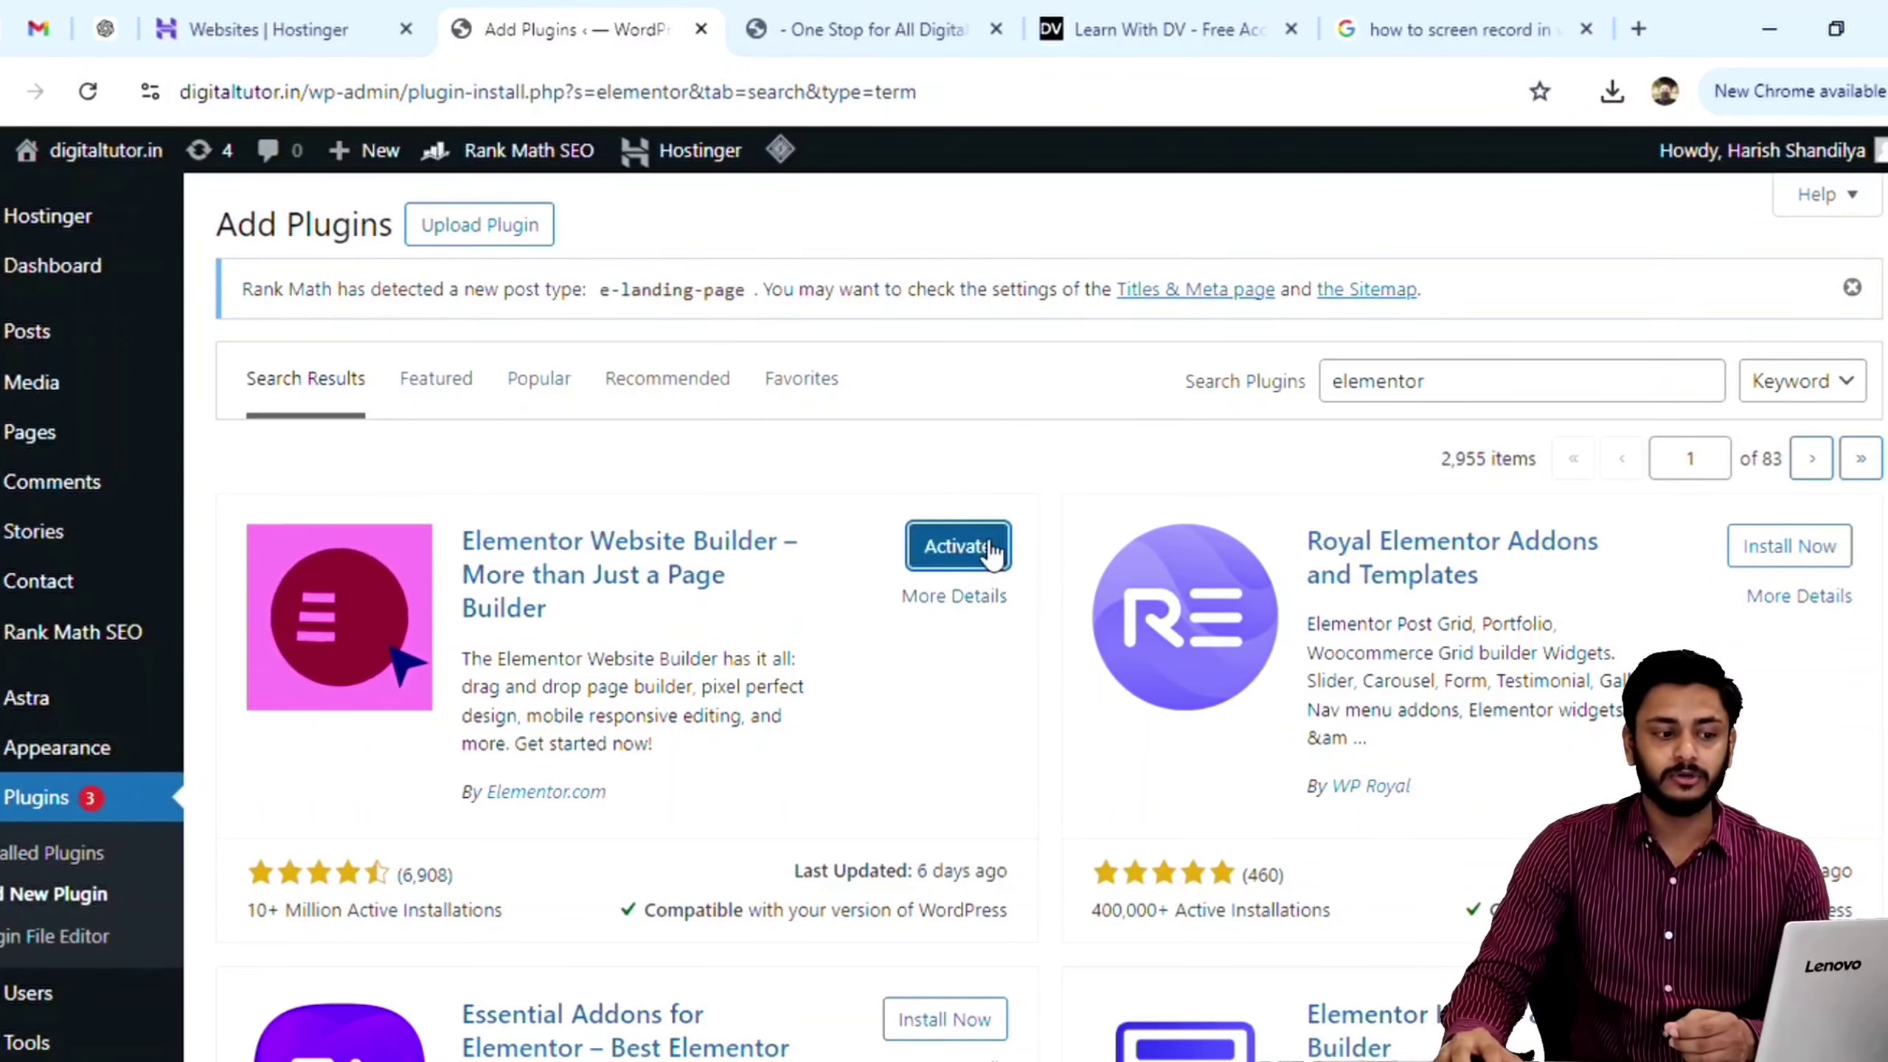
{"action": "left_click", "coordinate": [966, 551]}
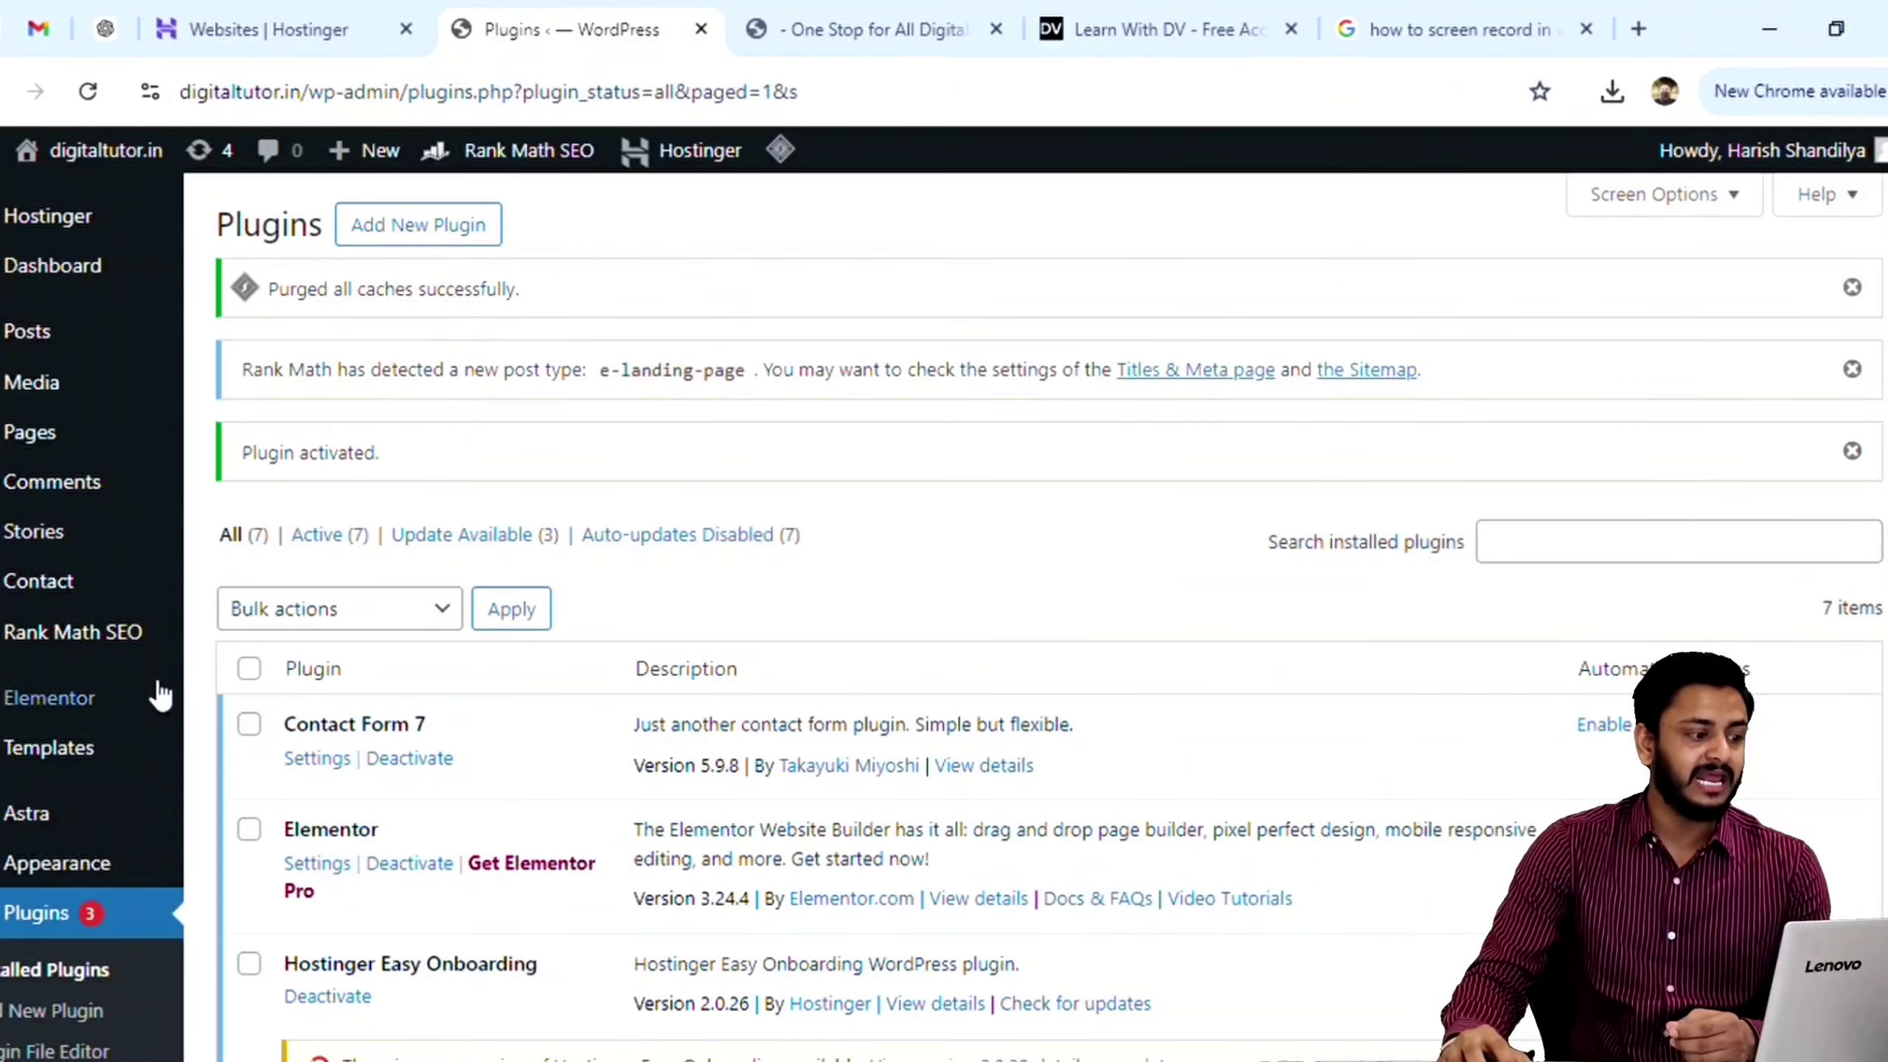
{"action": "mouse_move", "coordinate": [36, 703]}
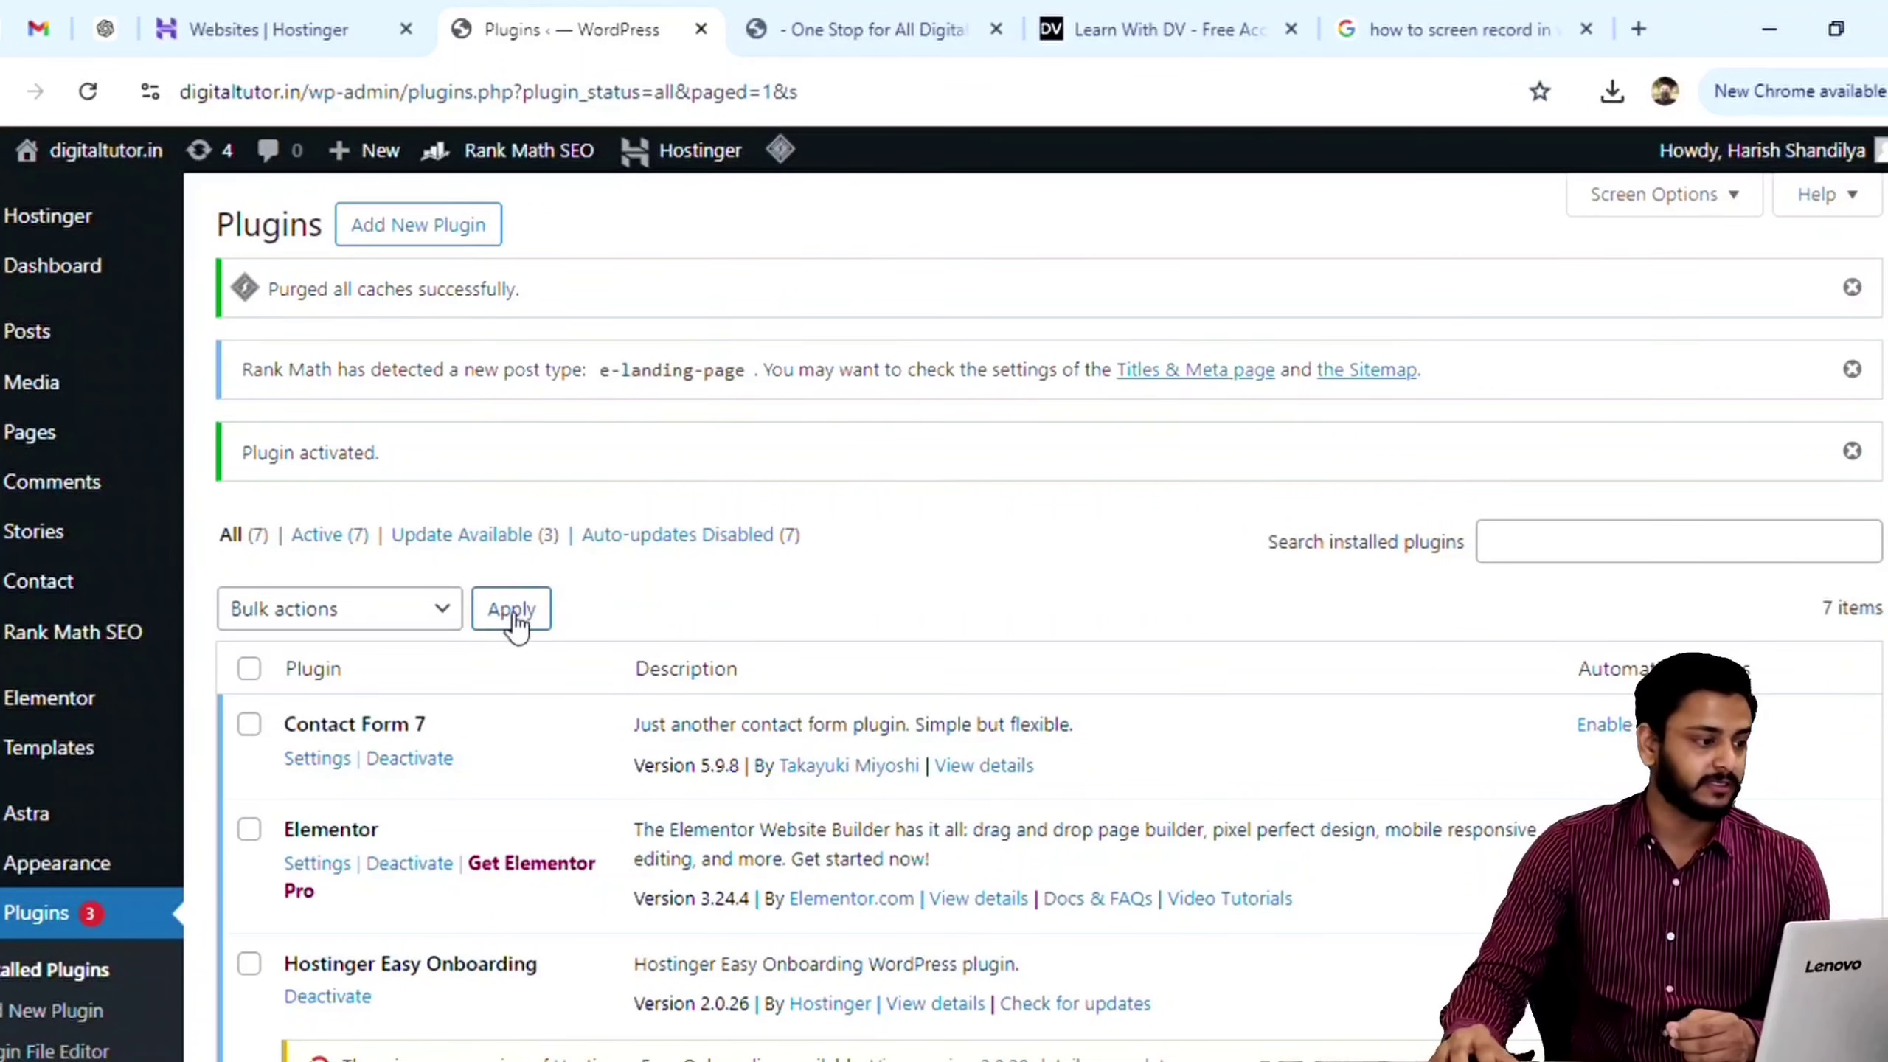
Step: Create a new WordPress page and check the block choices offered for its content
{"action": "mouse_move", "coordinate": [34, 439]}
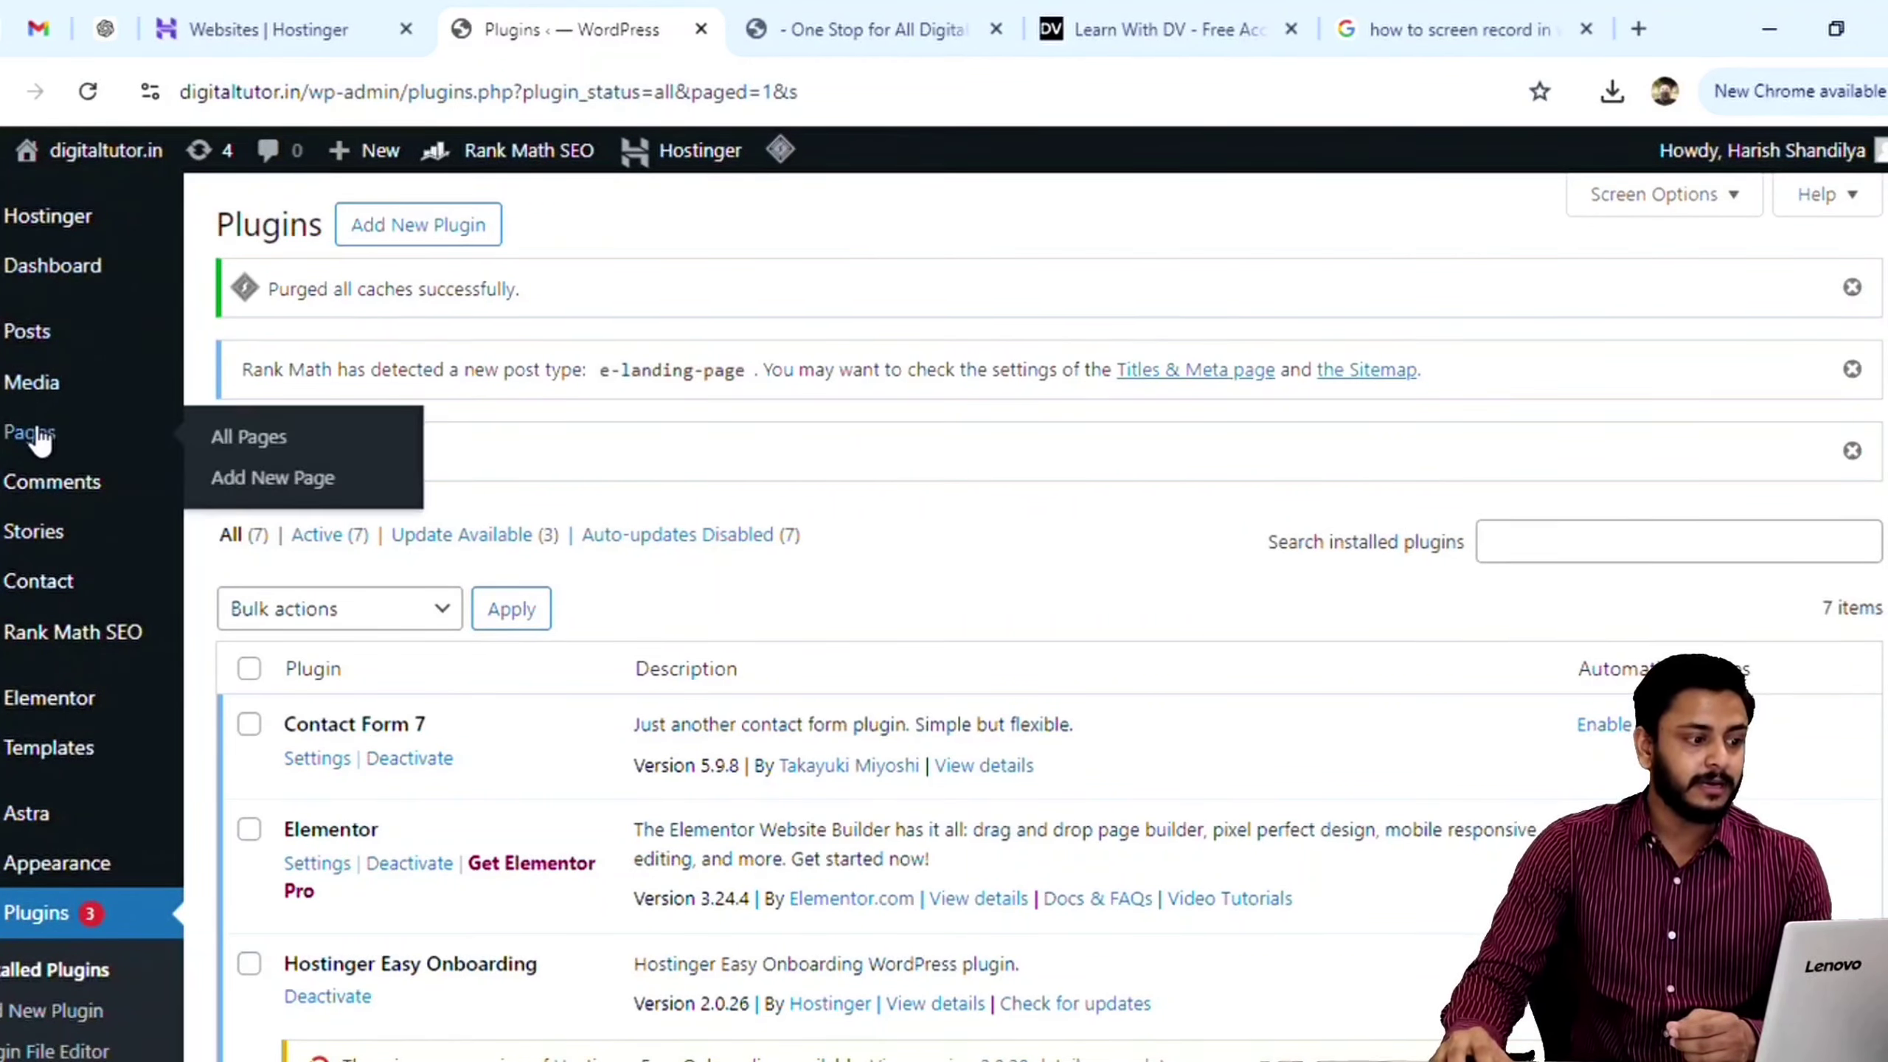
{"action": "left_click", "coordinate": [275, 479]}
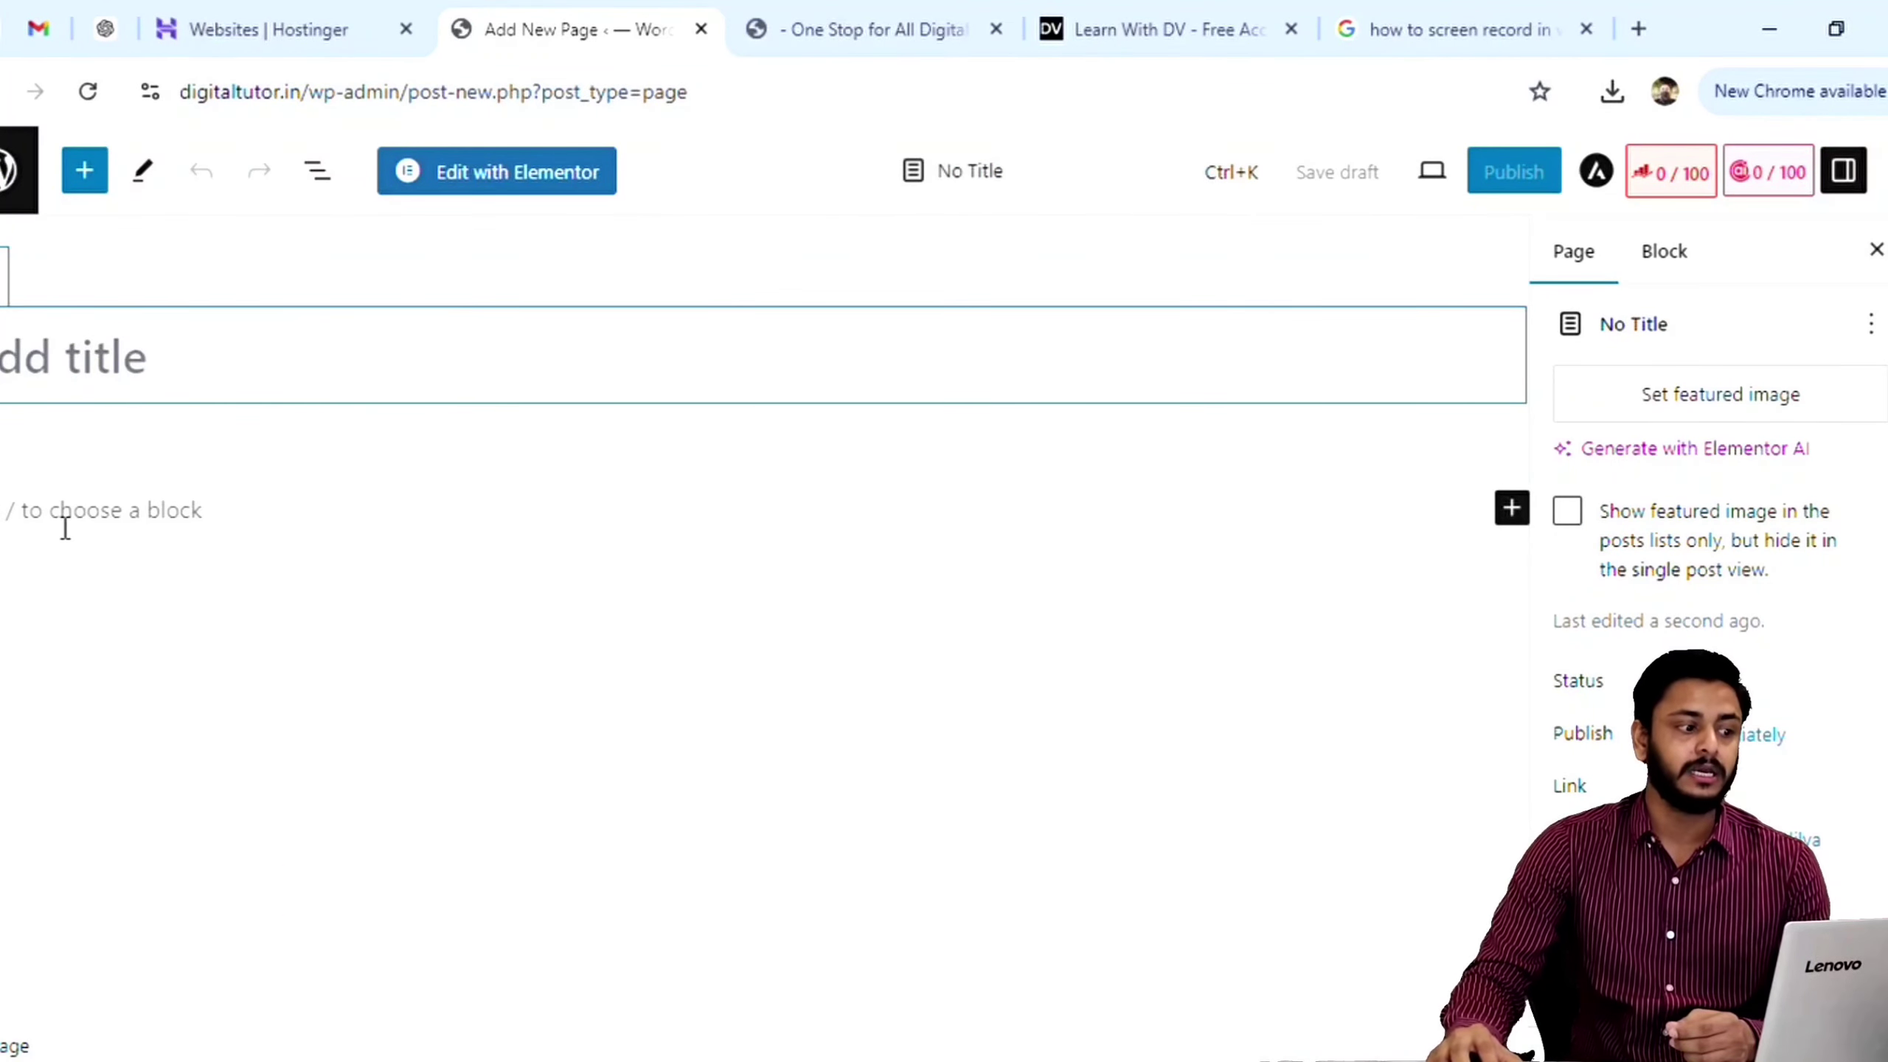
{"action": "left_click", "coordinate": [1515, 510]}
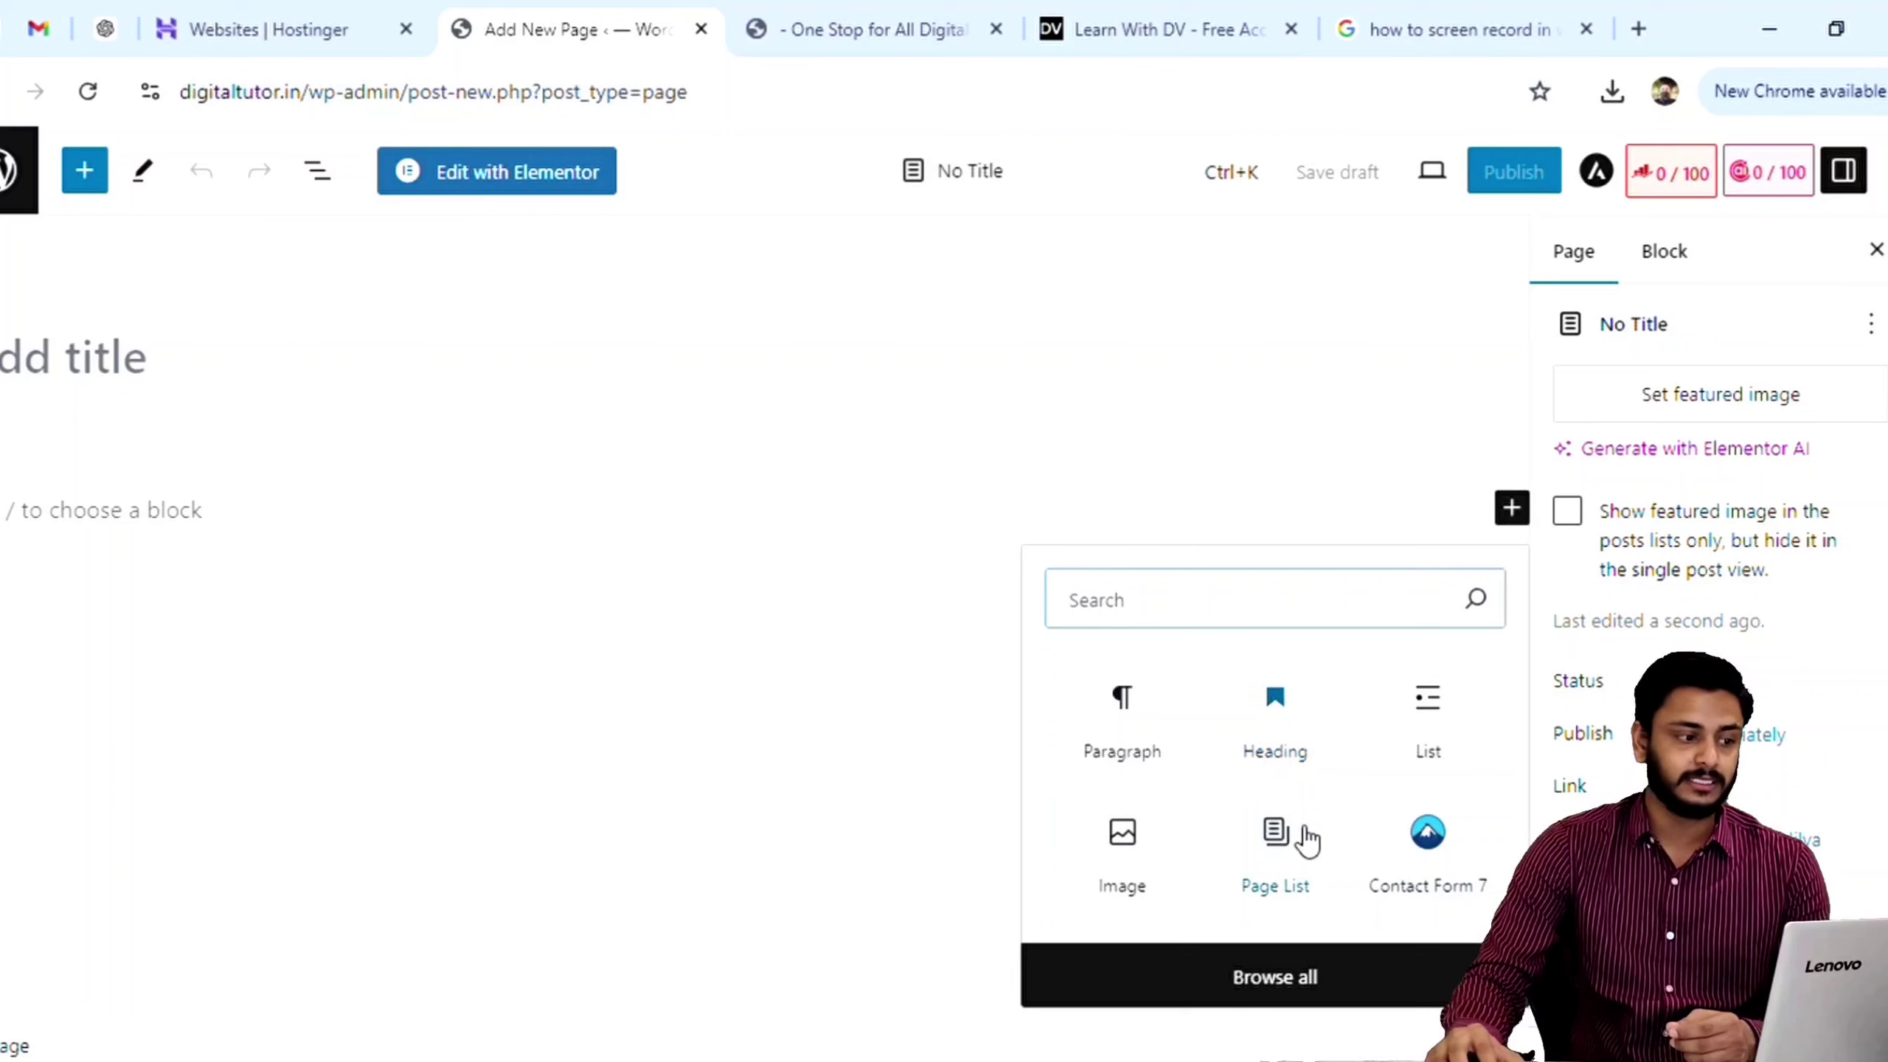
{"action": "left_click", "coordinate": [1006, 740]}
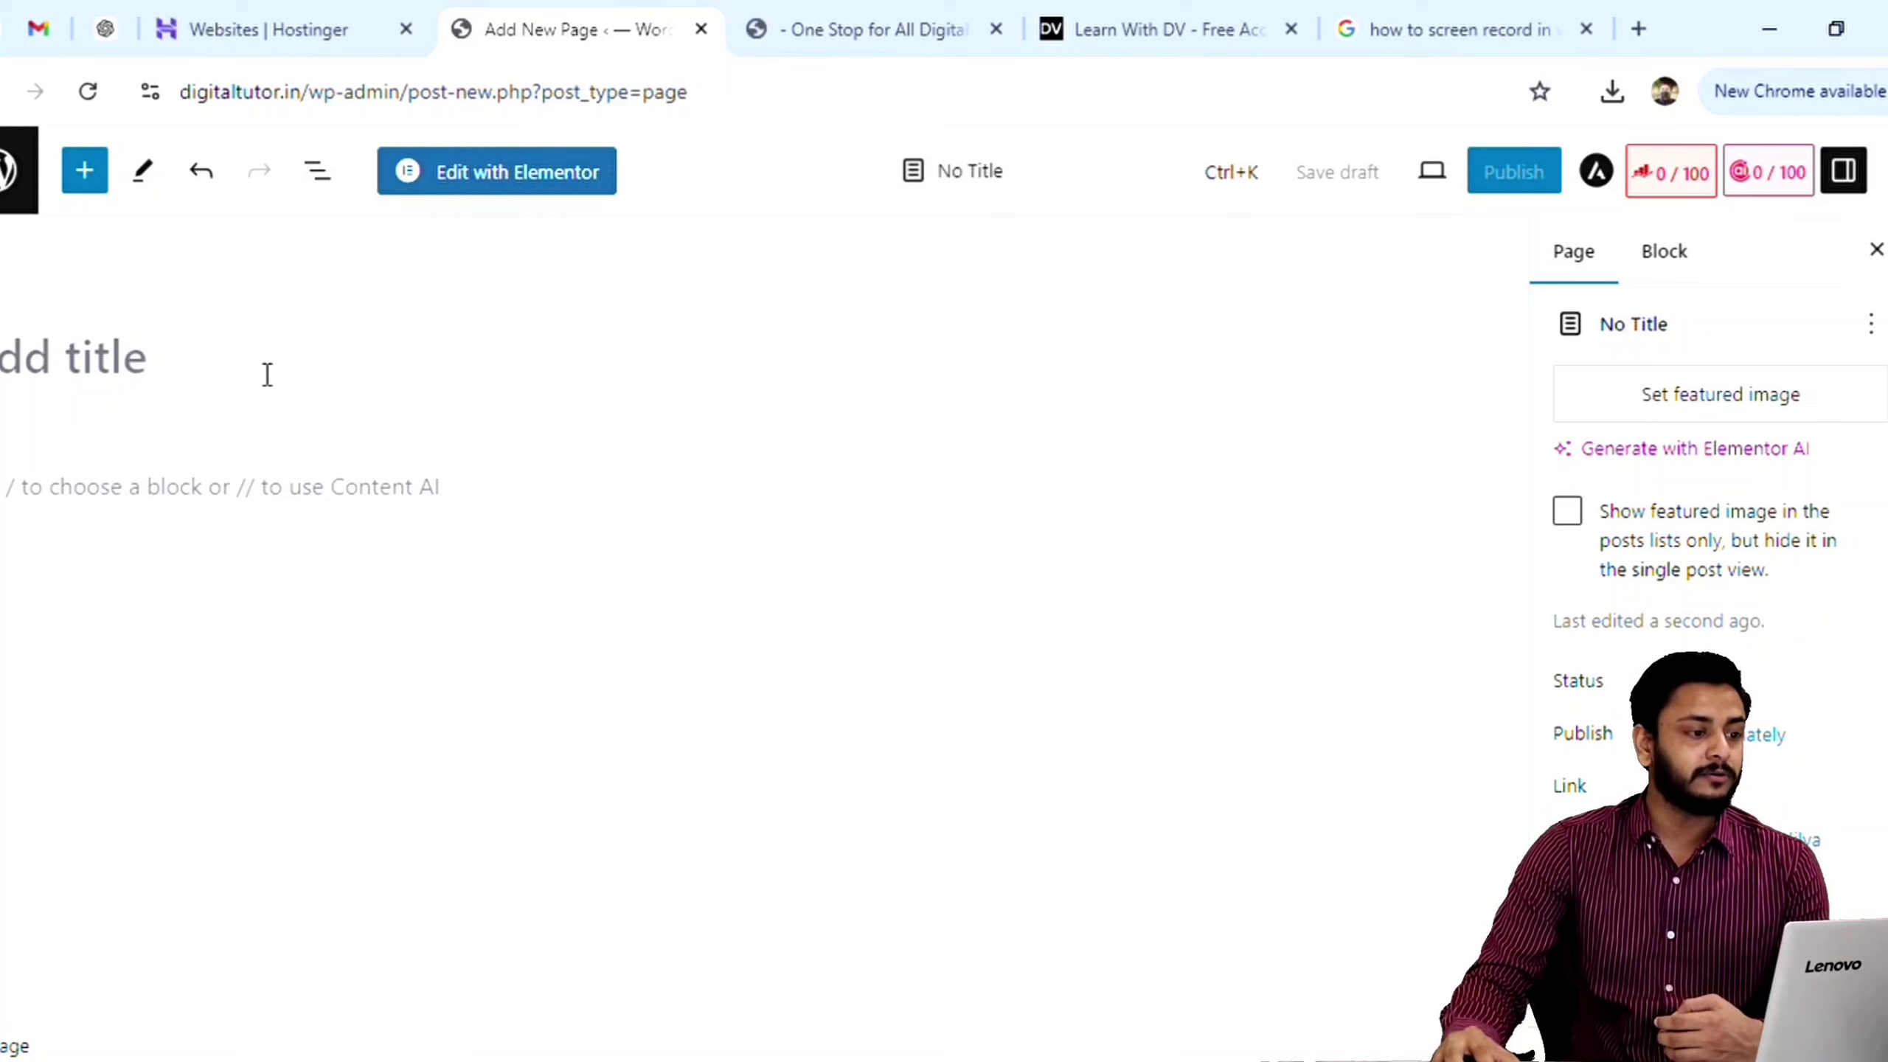
Step: Open the new page in the Elementor editor, close the Structure window and look over the available widgets
{"action": "left_click", "coordinate": [557, 180]}
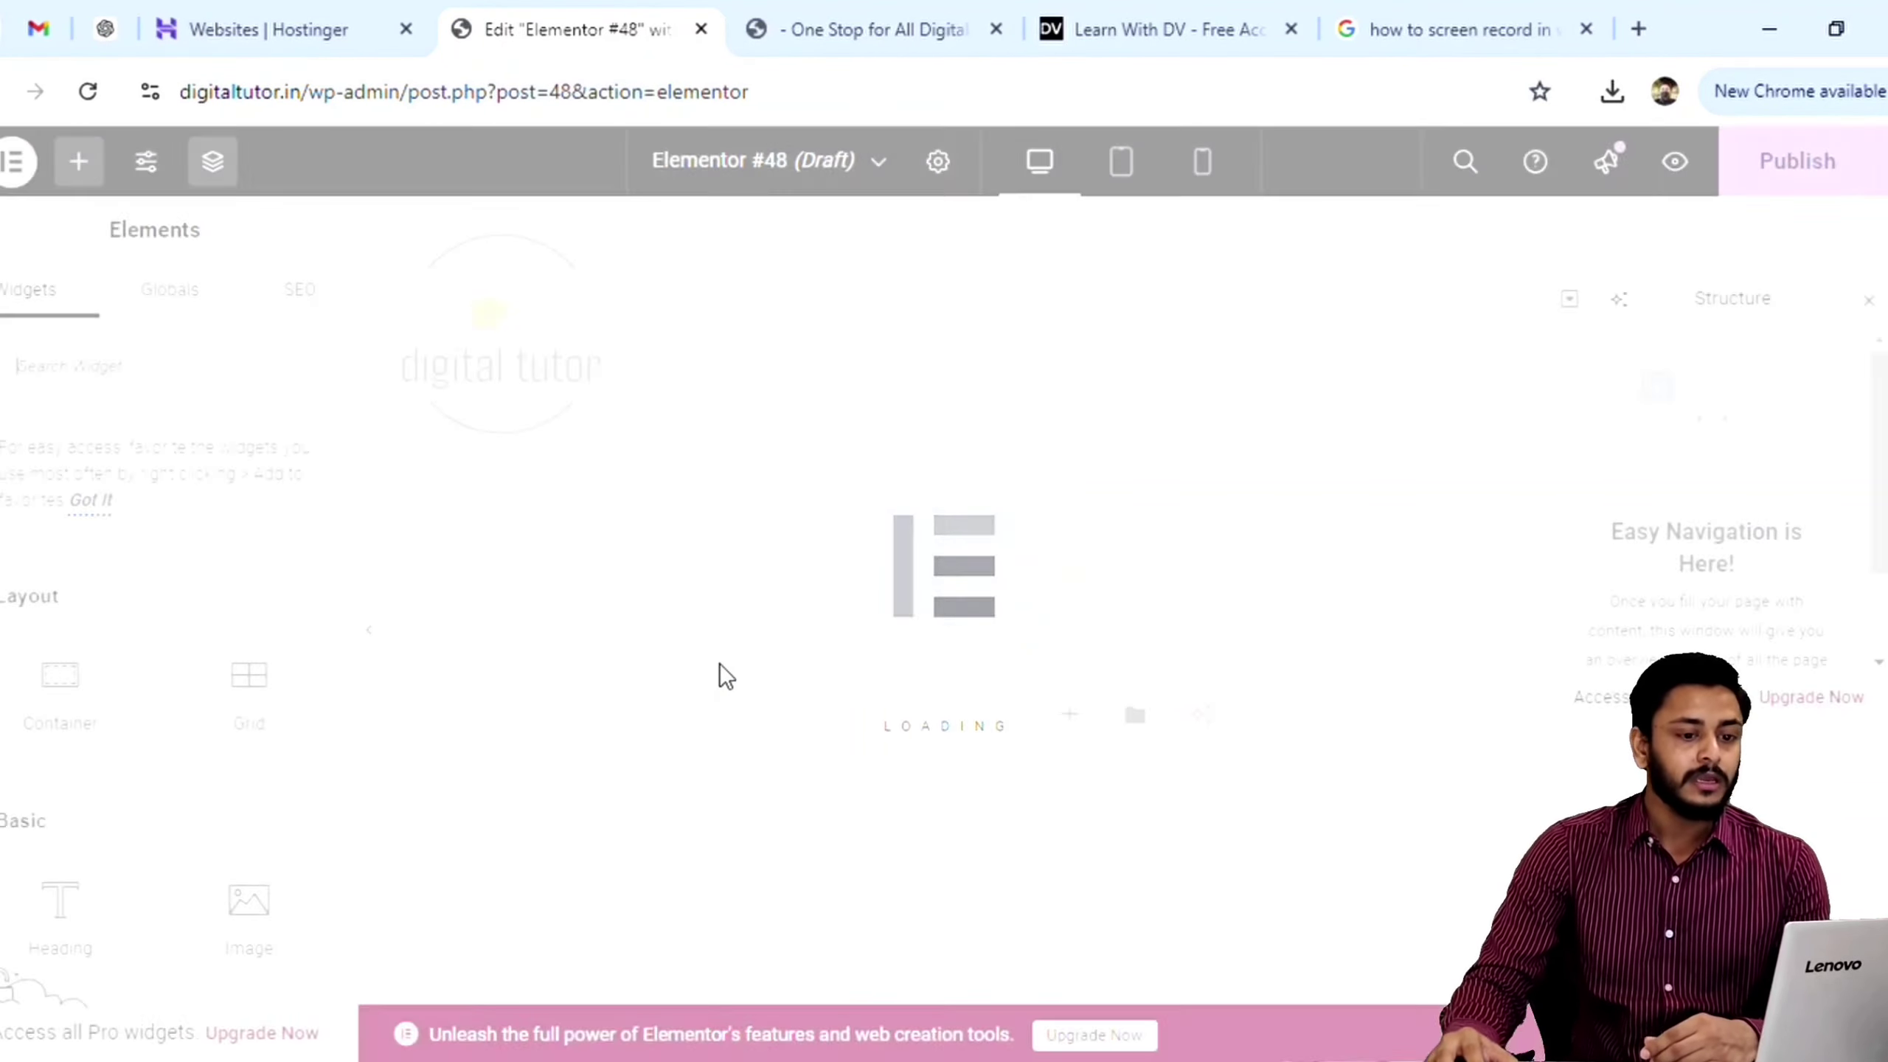
{"action": "left_click", "coordinate": [1869, 300]}
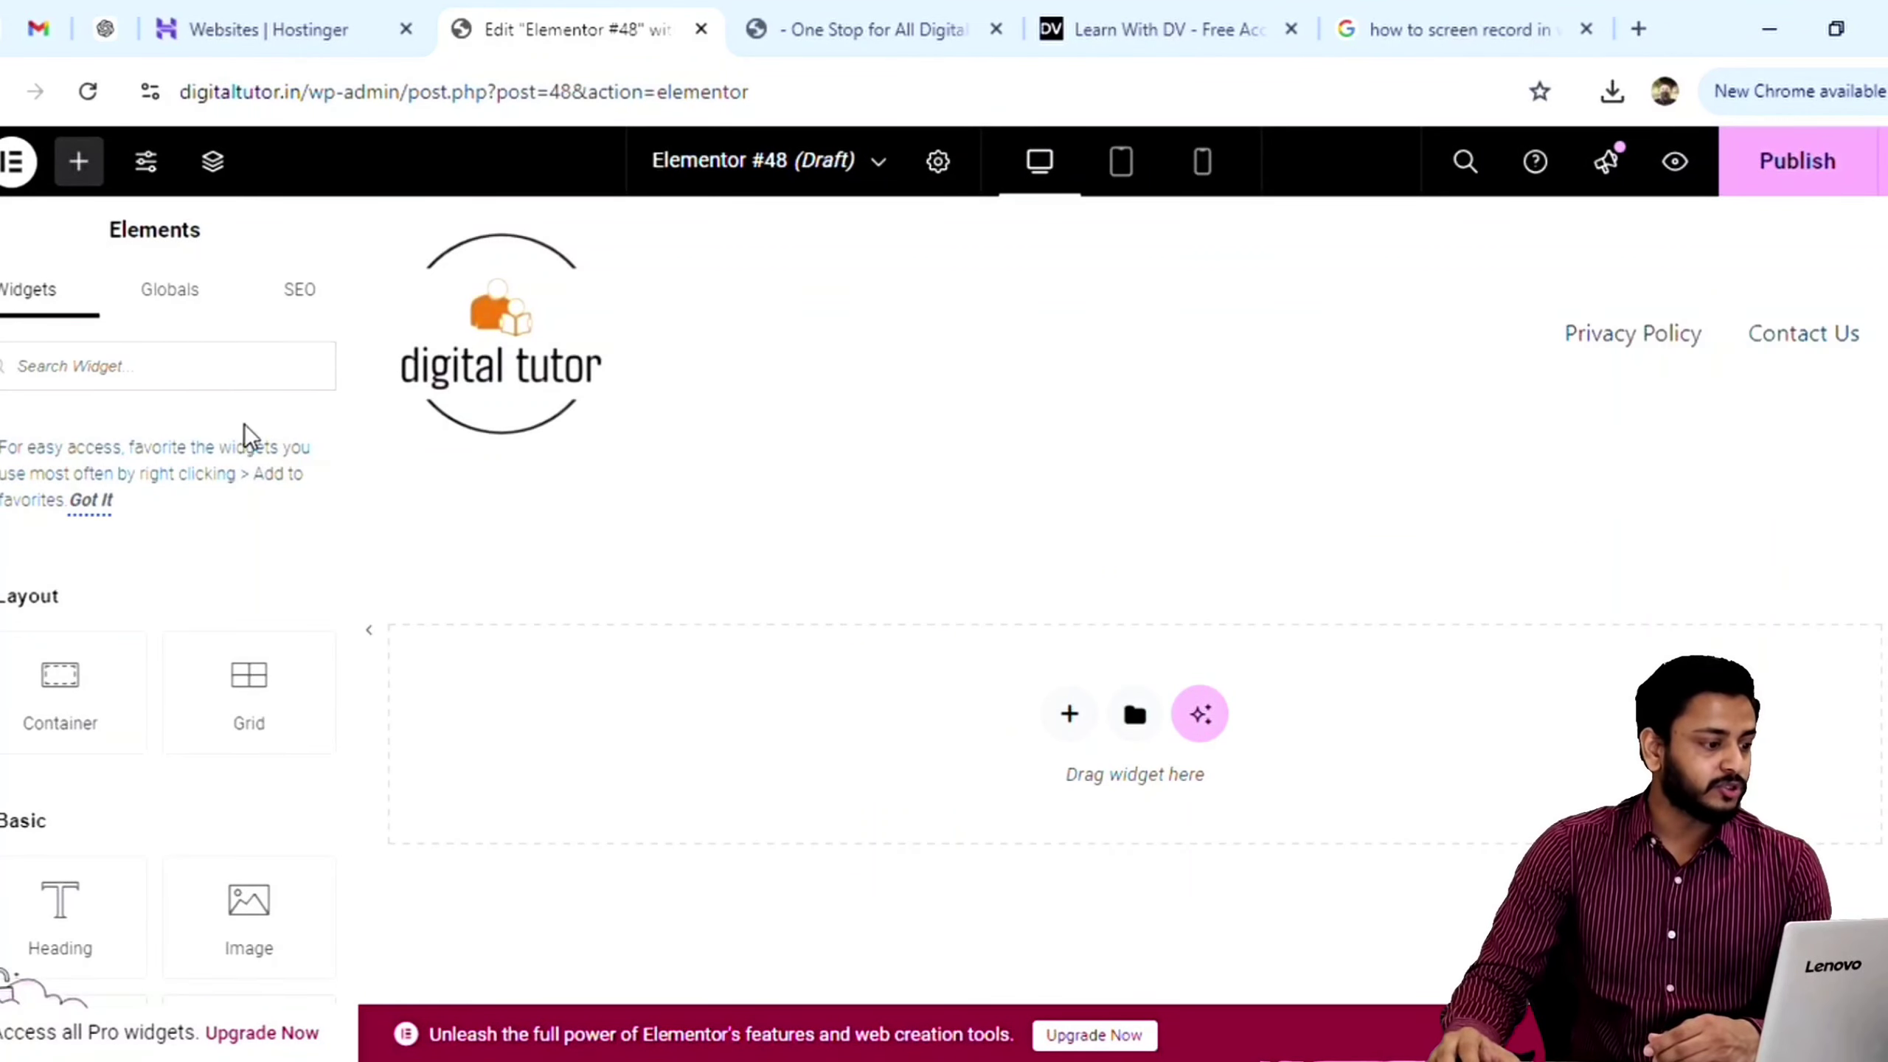
{"action": "scroll", "coordinate": [197, 616], "scroll_direction": "down", "scroll_amount": 2}
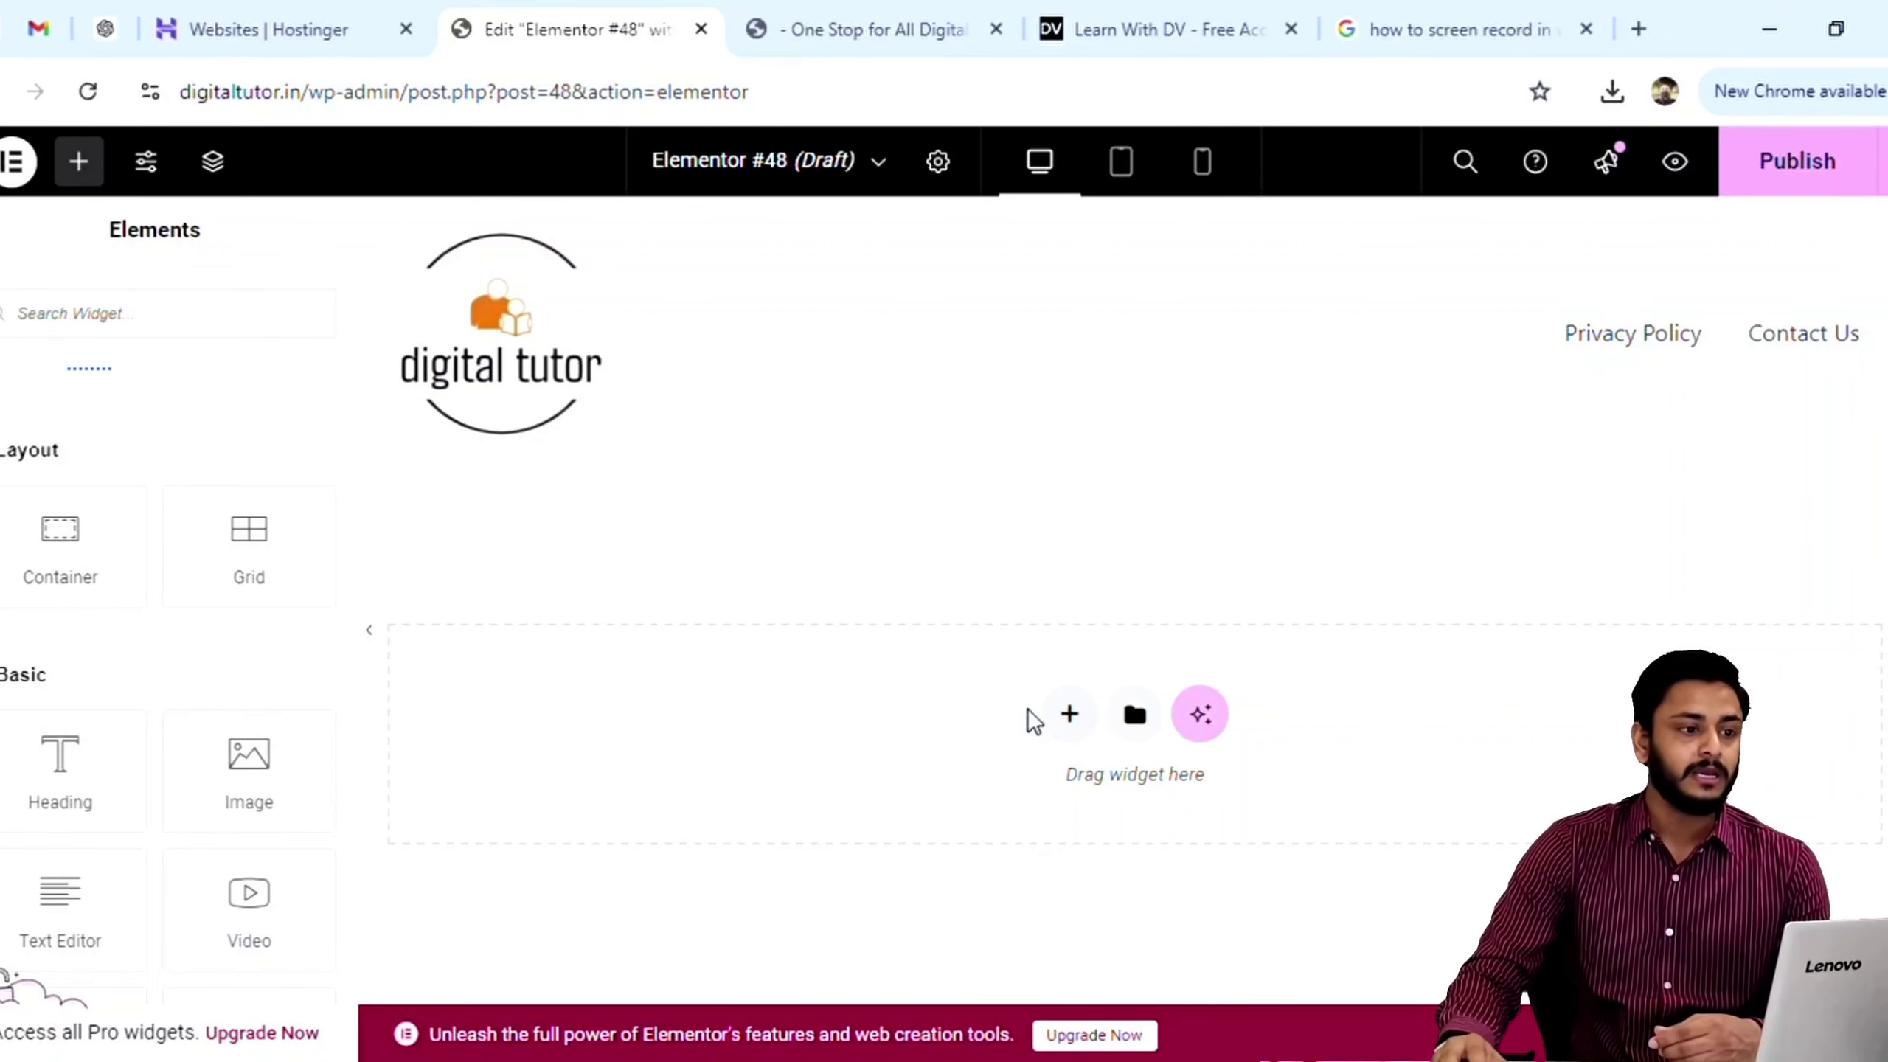
Step: Switch to the Learn With DV homepage and review its hero and subscription sections as a layout reference
{"action": "left_click", "coordinate": [1137, 40]}
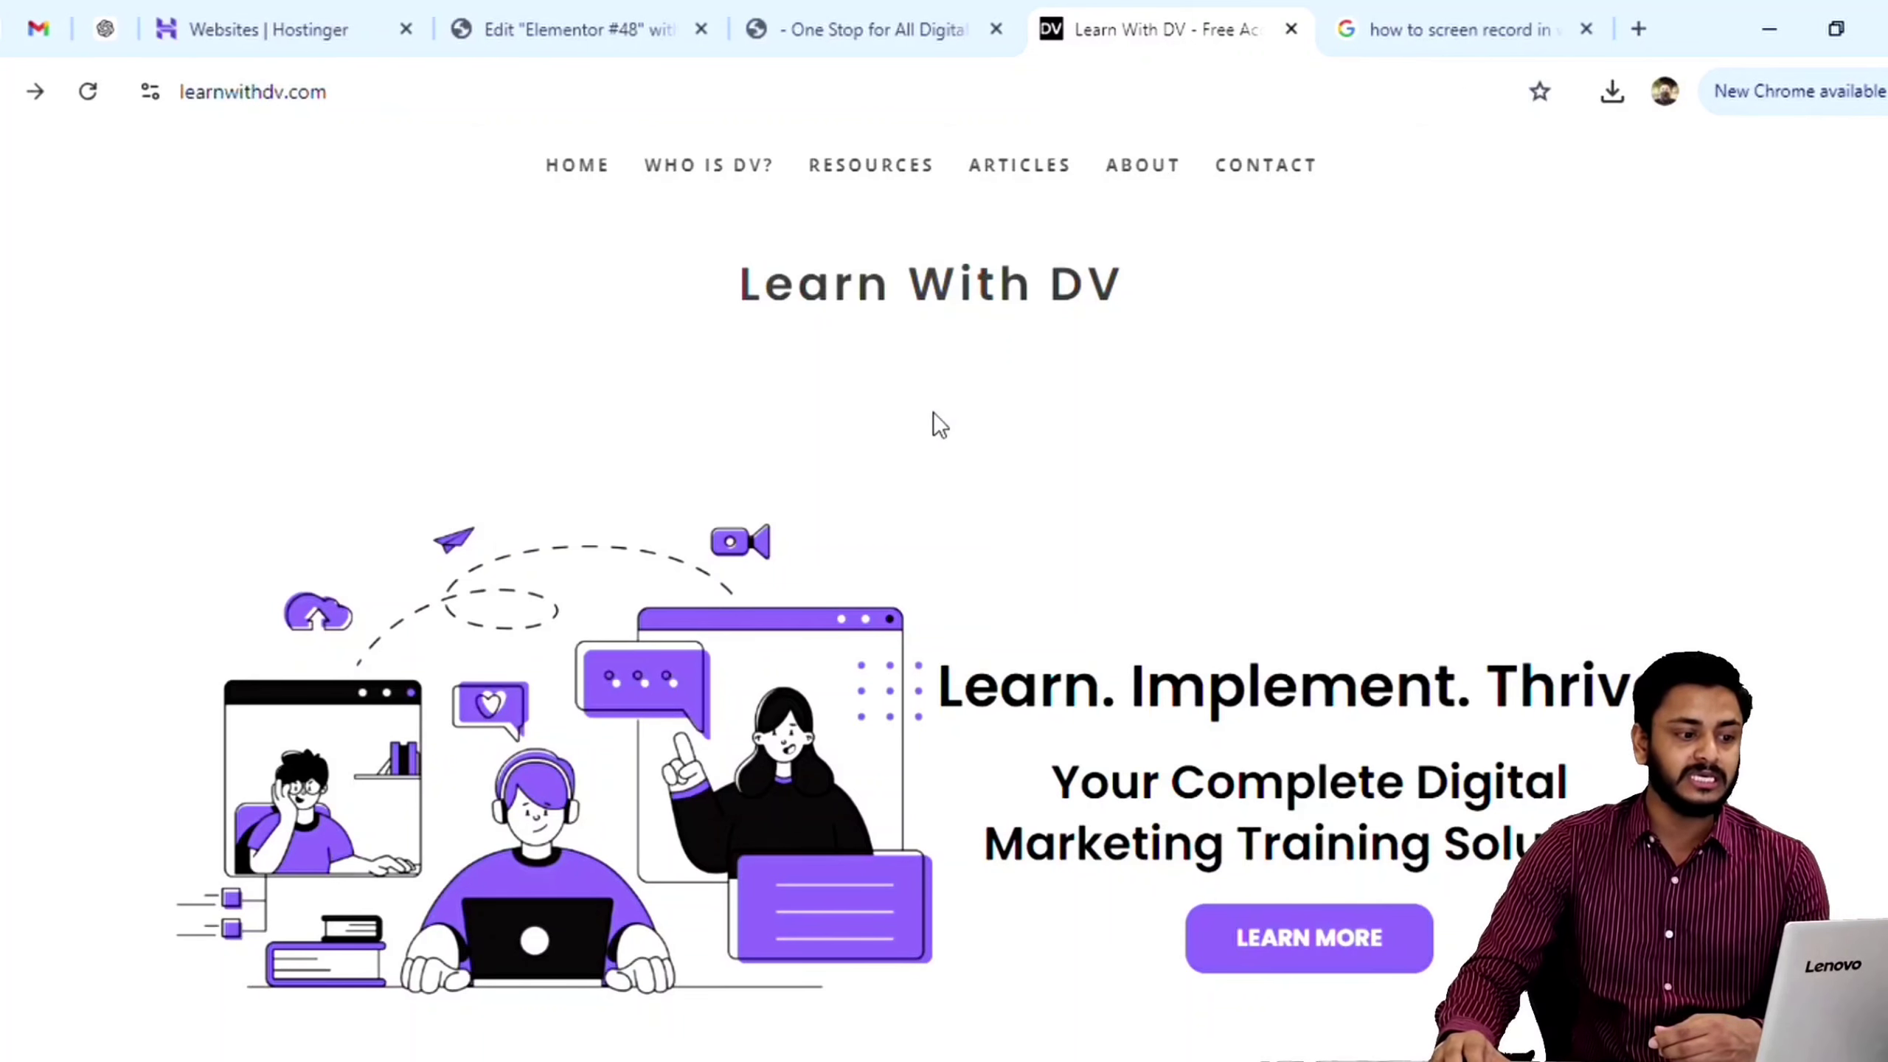
{"action": "scroll", "coordinate": [622, 439], "scroll_direction": "down", "scroll_amount": 5}
{"action": "scroll", "coordinate": [979, 417], "scroll_direction": "up", "scroll_amount": 4}
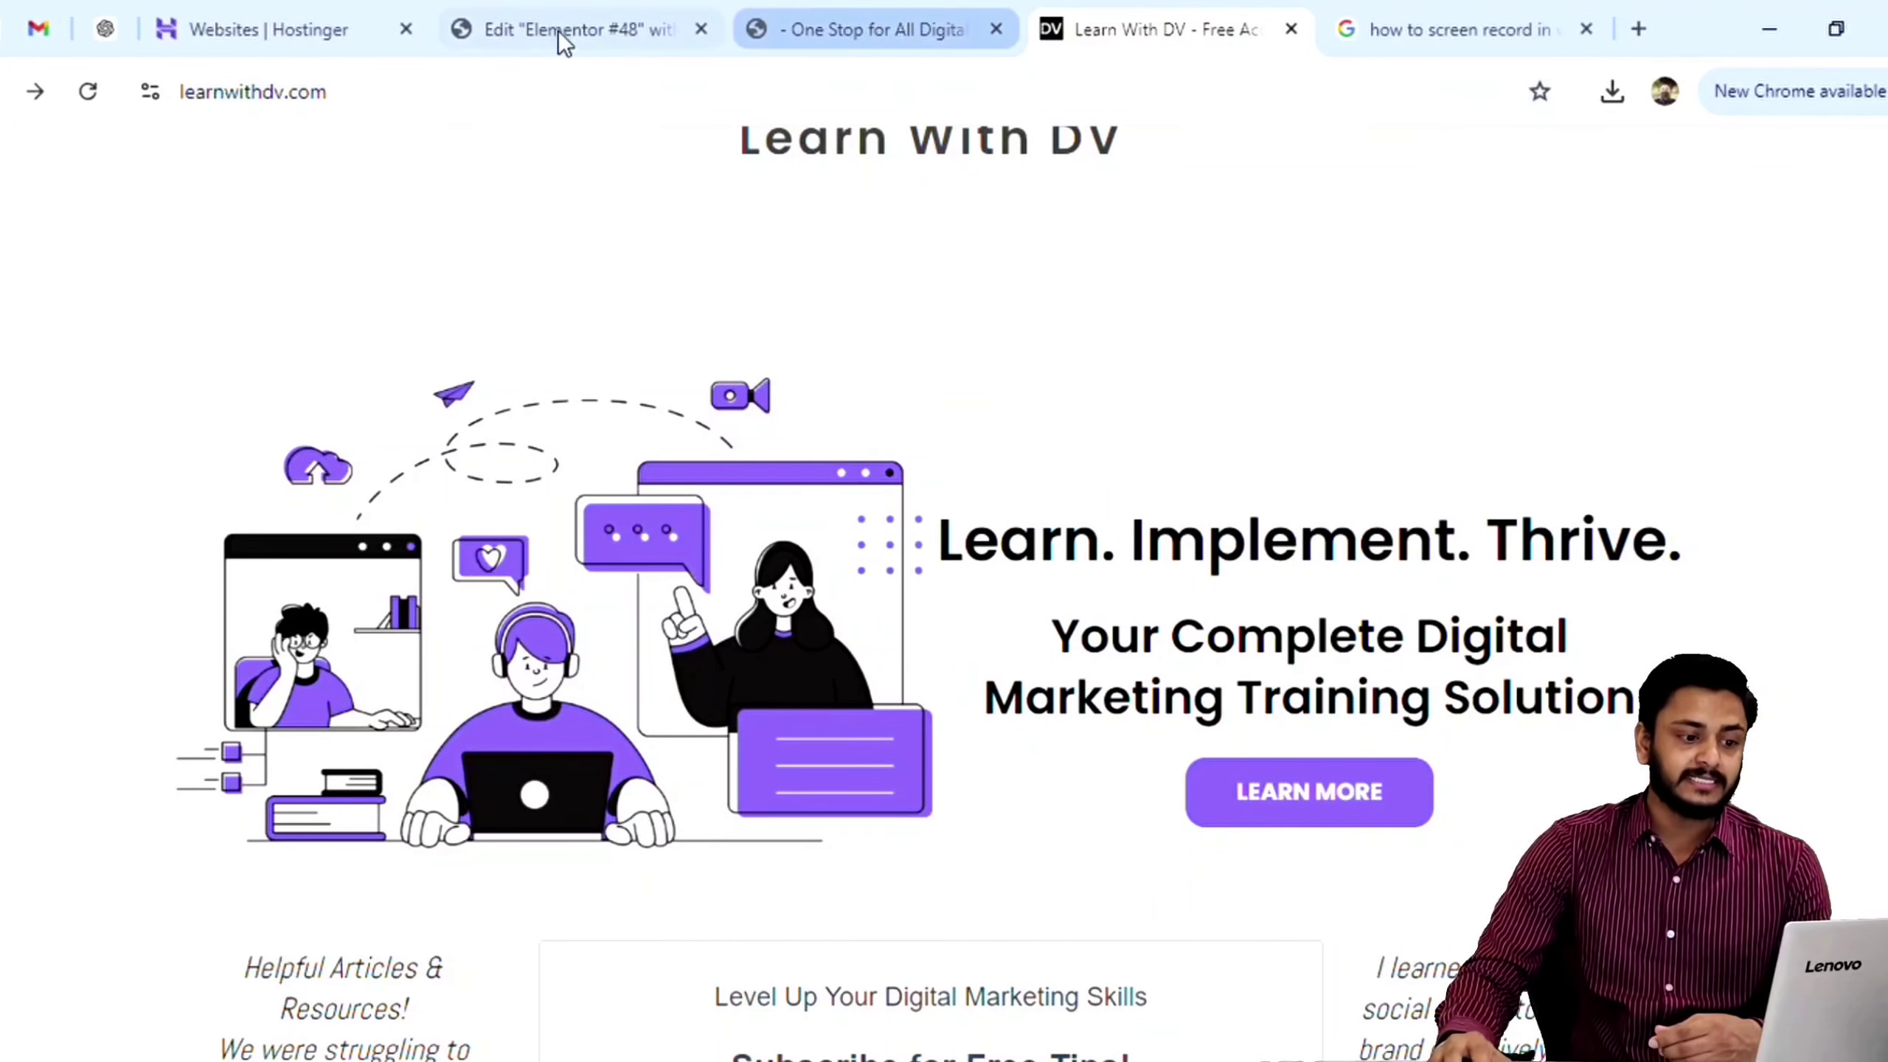
Step: Review the Learn With DV homepage from the hero and subscription sections down to the article section as a layout reference
{"action": "left_click", "coordinate": [507, 31]}
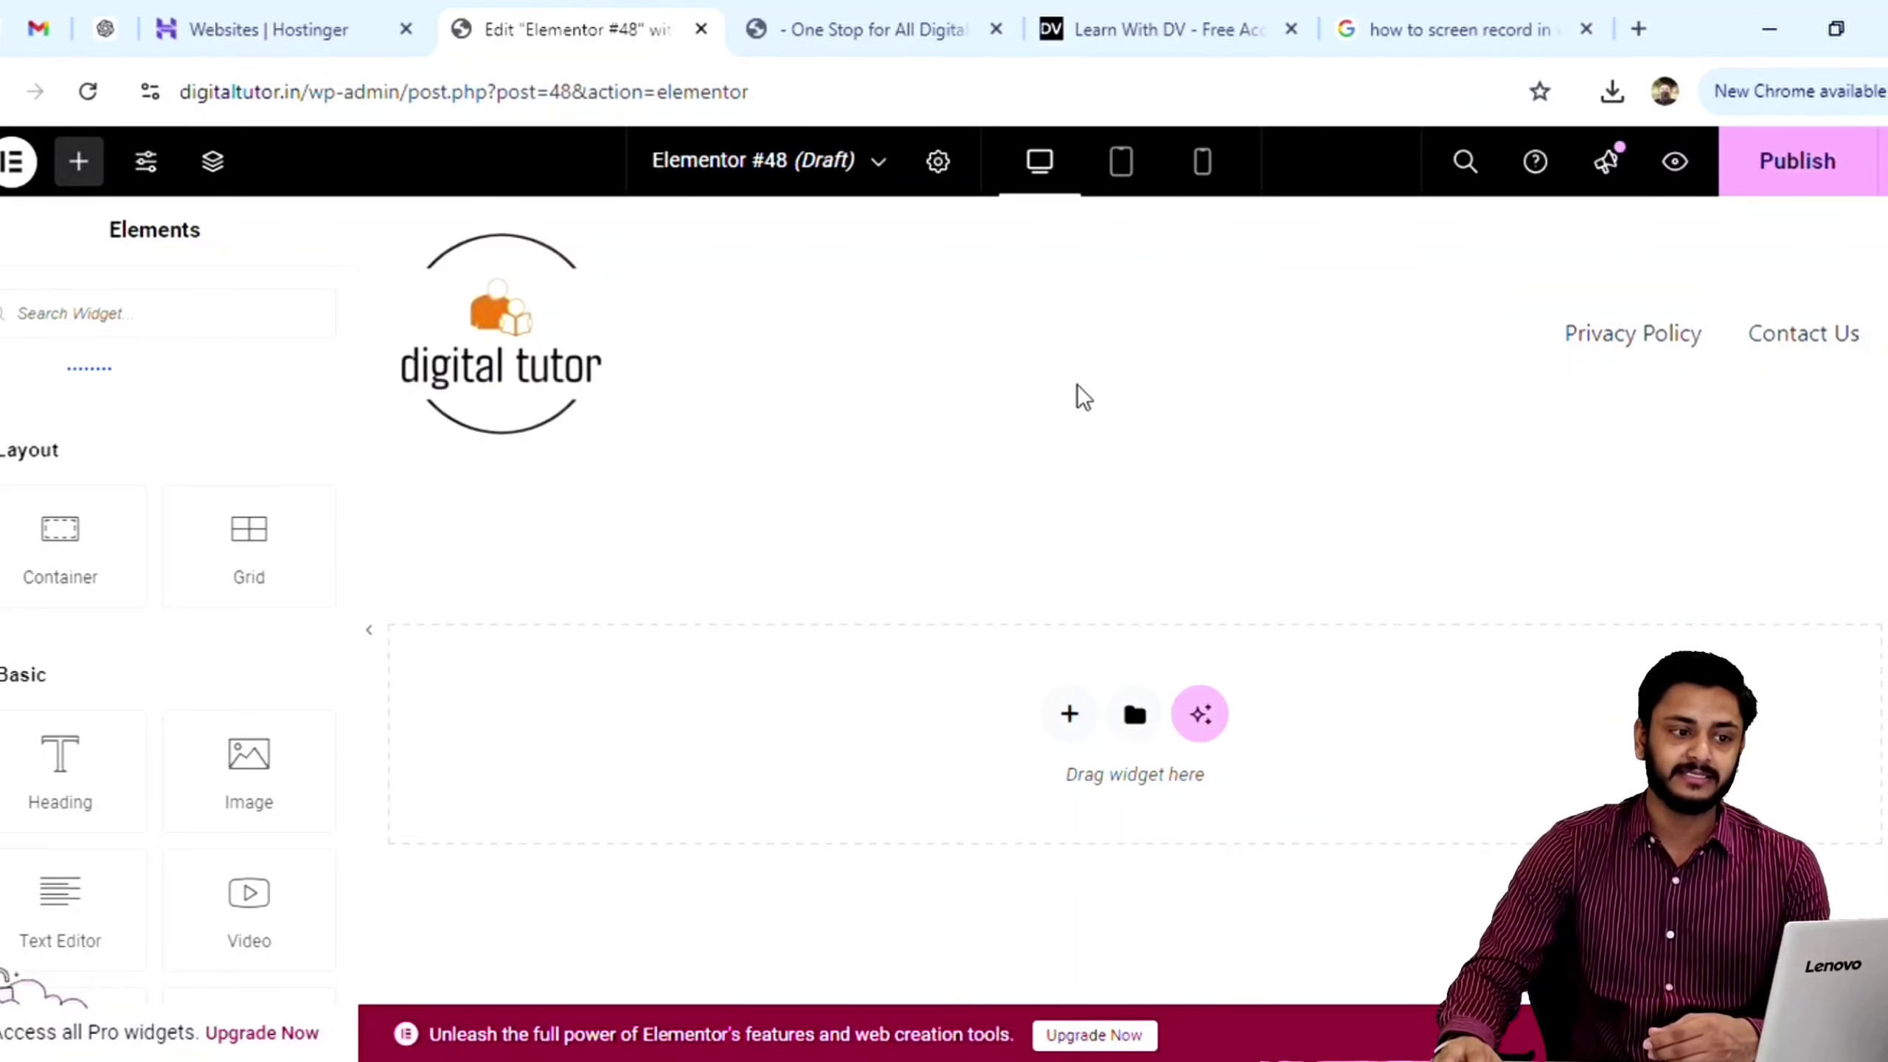
{"action": "left_click", "coordinate": [1134, 22]}
{"action": "scroll", "coordinate": [991, 444], "scroll_direction": "down", "scroll_amount": 5}
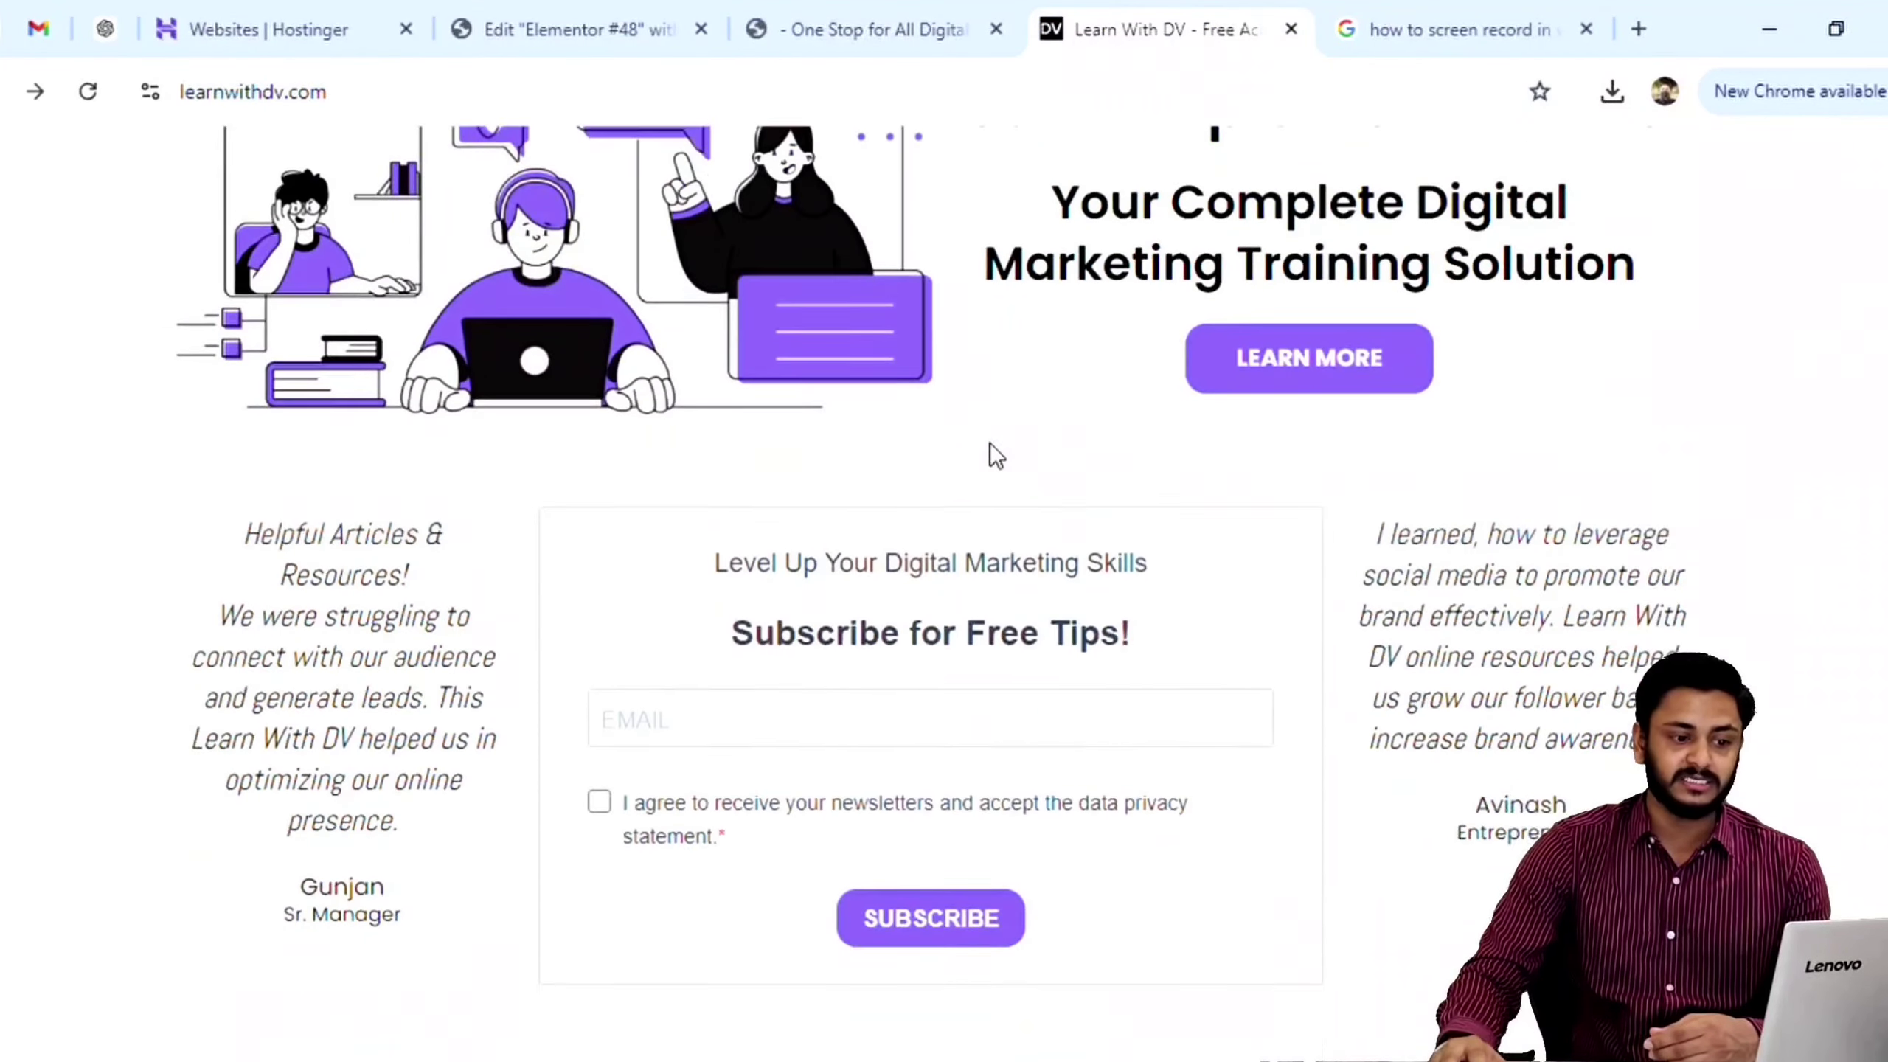
{"action": "scroll", "coordinate": [1374, 667], "scroll_direction": "down", "scroll_amount": 6}
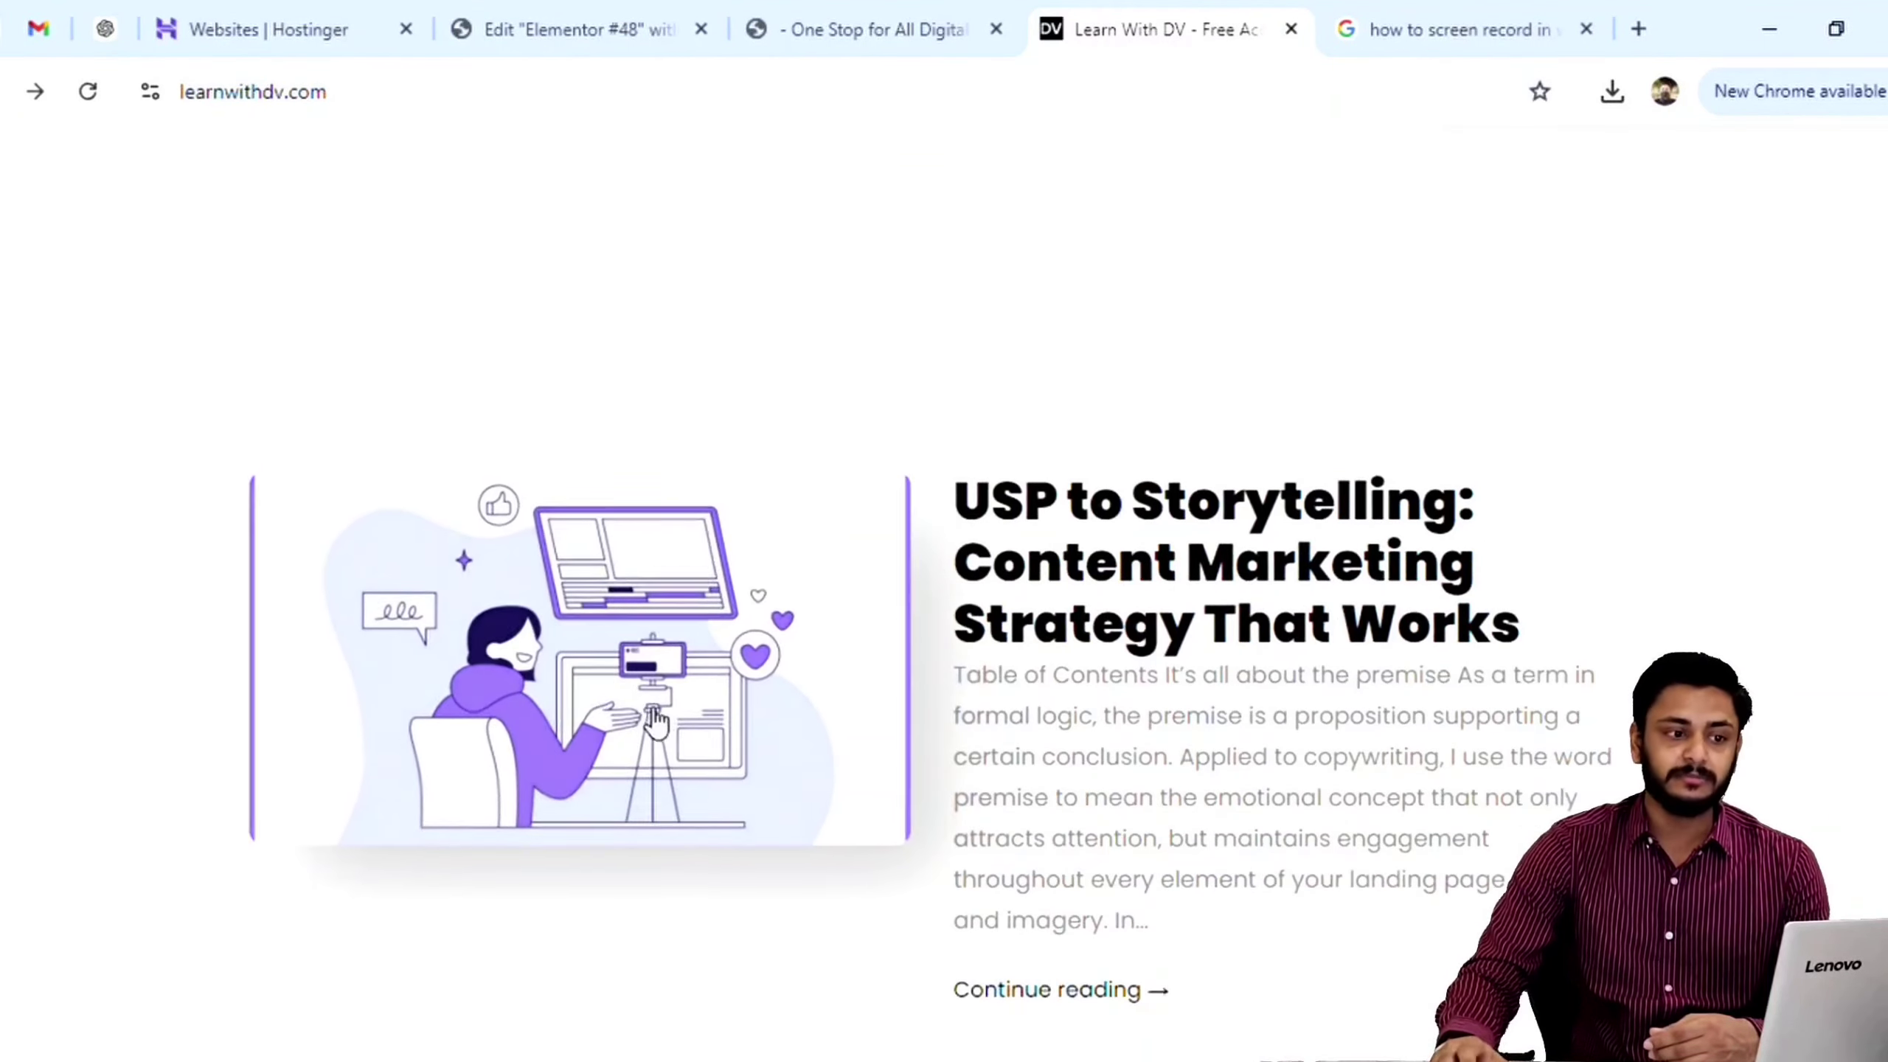
{"action": "scroll", "coordinate": [1209, 593], "scroll_direction": "up", "scroll_amount": 3}
{"action": "scroll", "coordinate": [1210, 594], "scroll_direction": "up", "scroll_amount": 4}
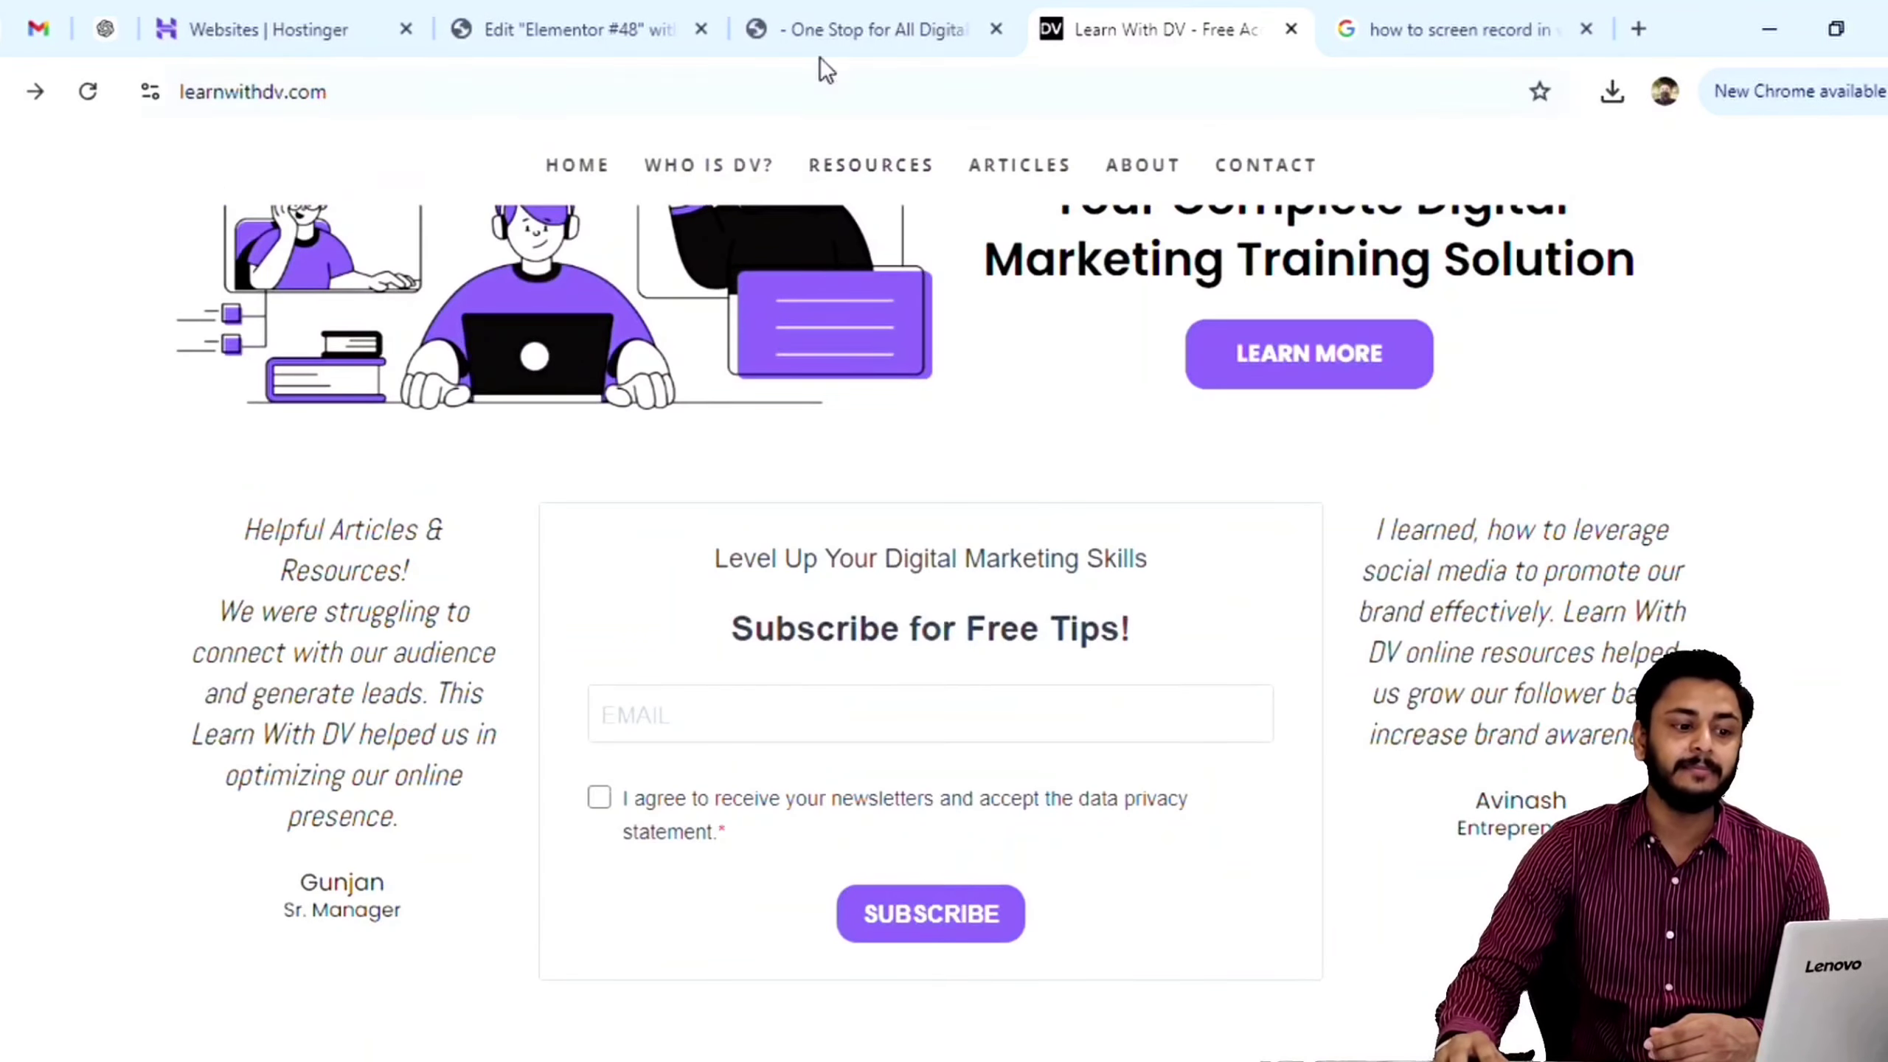
Step: Check the Learn With DV hero layout again and add a row-direction Flexbox container to the Elementor page
{"action": "left_click", "coordinate": [556, 29]}
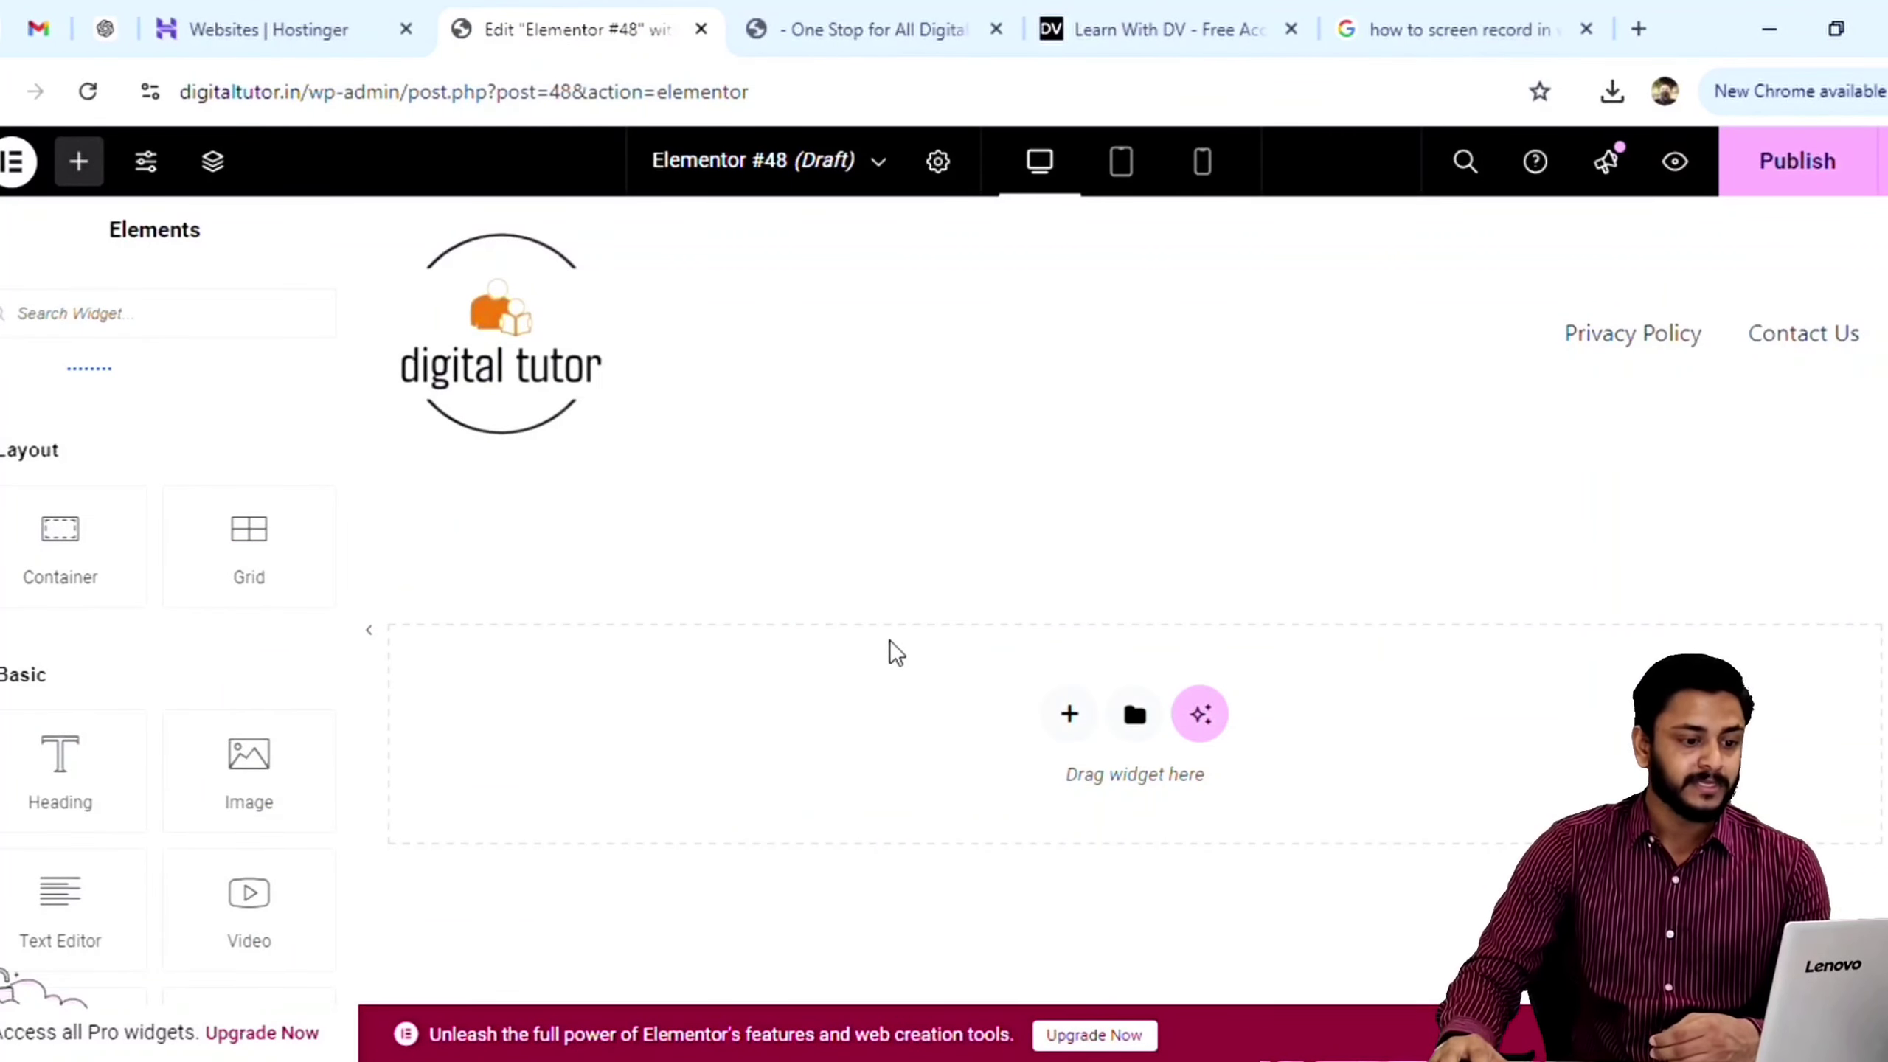
{"action": "left_click", "coordinate": [1071, 725]}
{"action": "left_click", "coordinate": [1042, 817]}
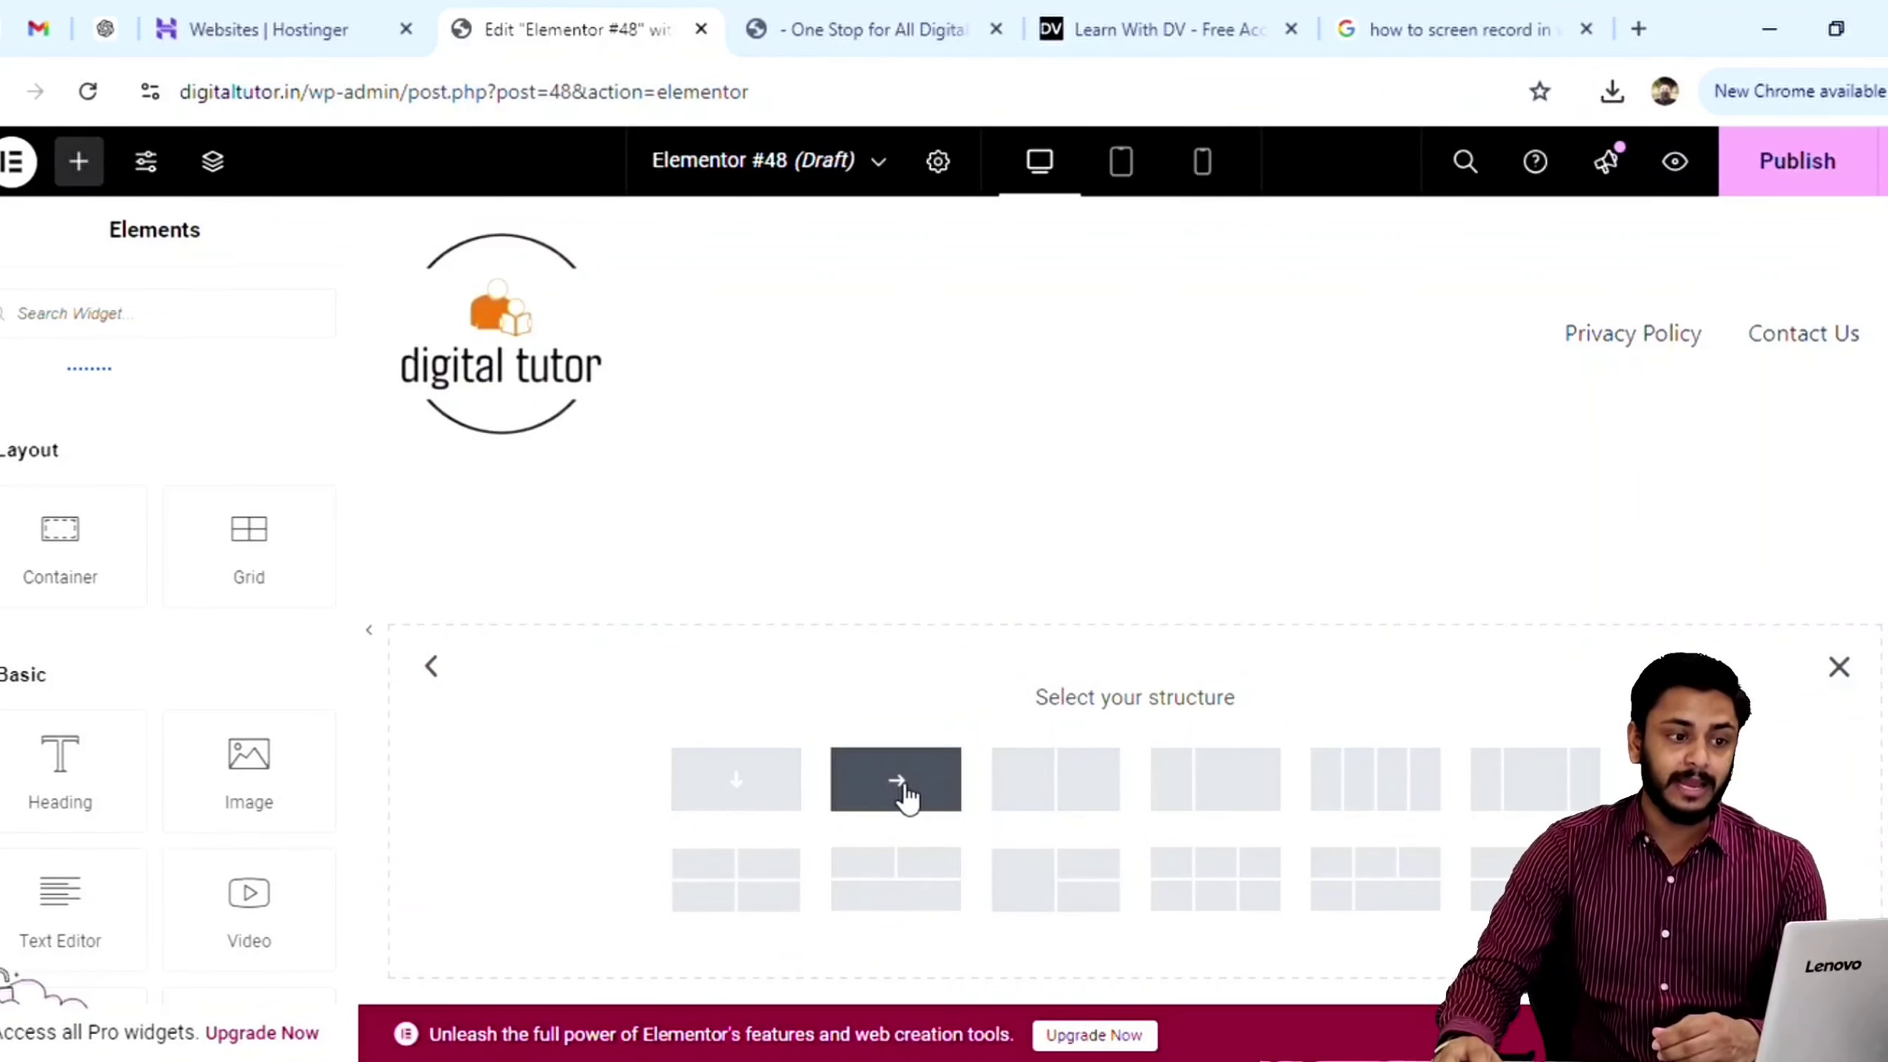
{"action": "left_click", "coordinate": [1117, 23]}
{"action": "scroll", "coordinate": [565, 759], "scroll_direction": "up", "scroll_amount": 6}
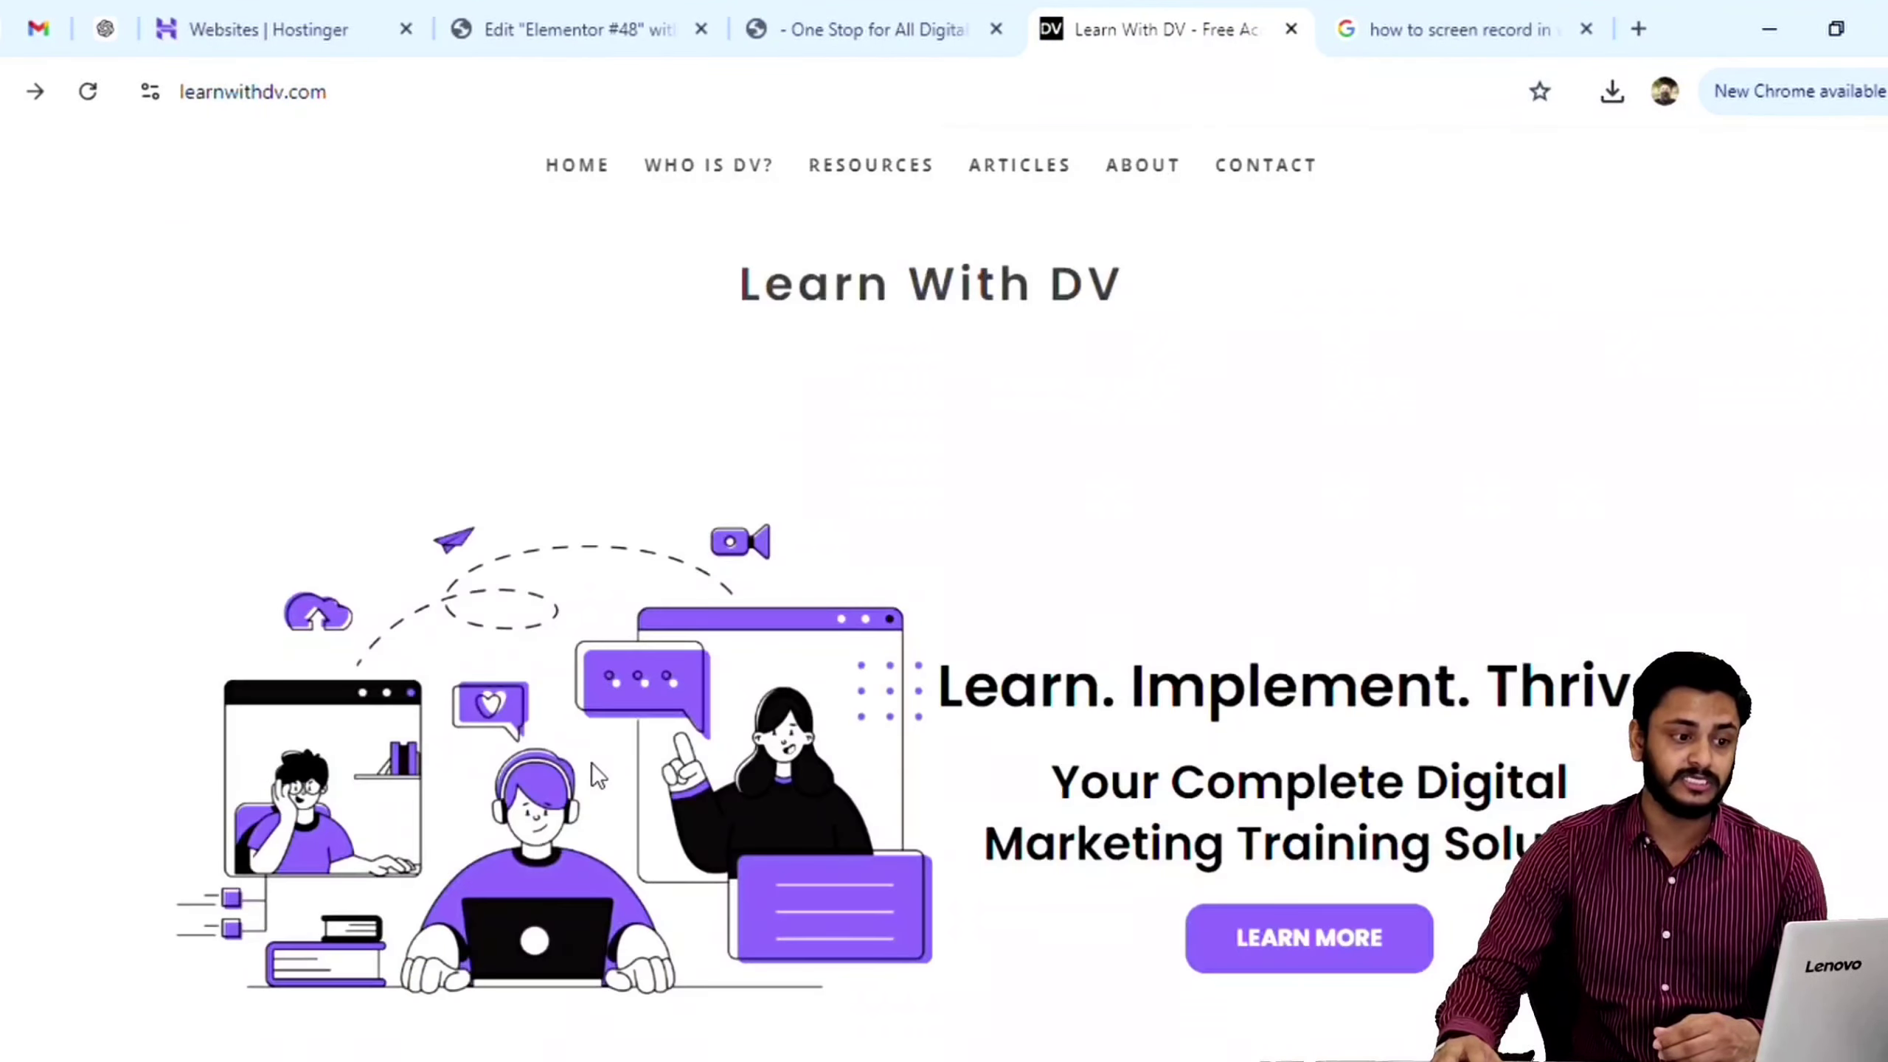
{"action": "scroll", "coordinate": [594, 767], "scroll_direction": "down", "scroll_amount": 3}
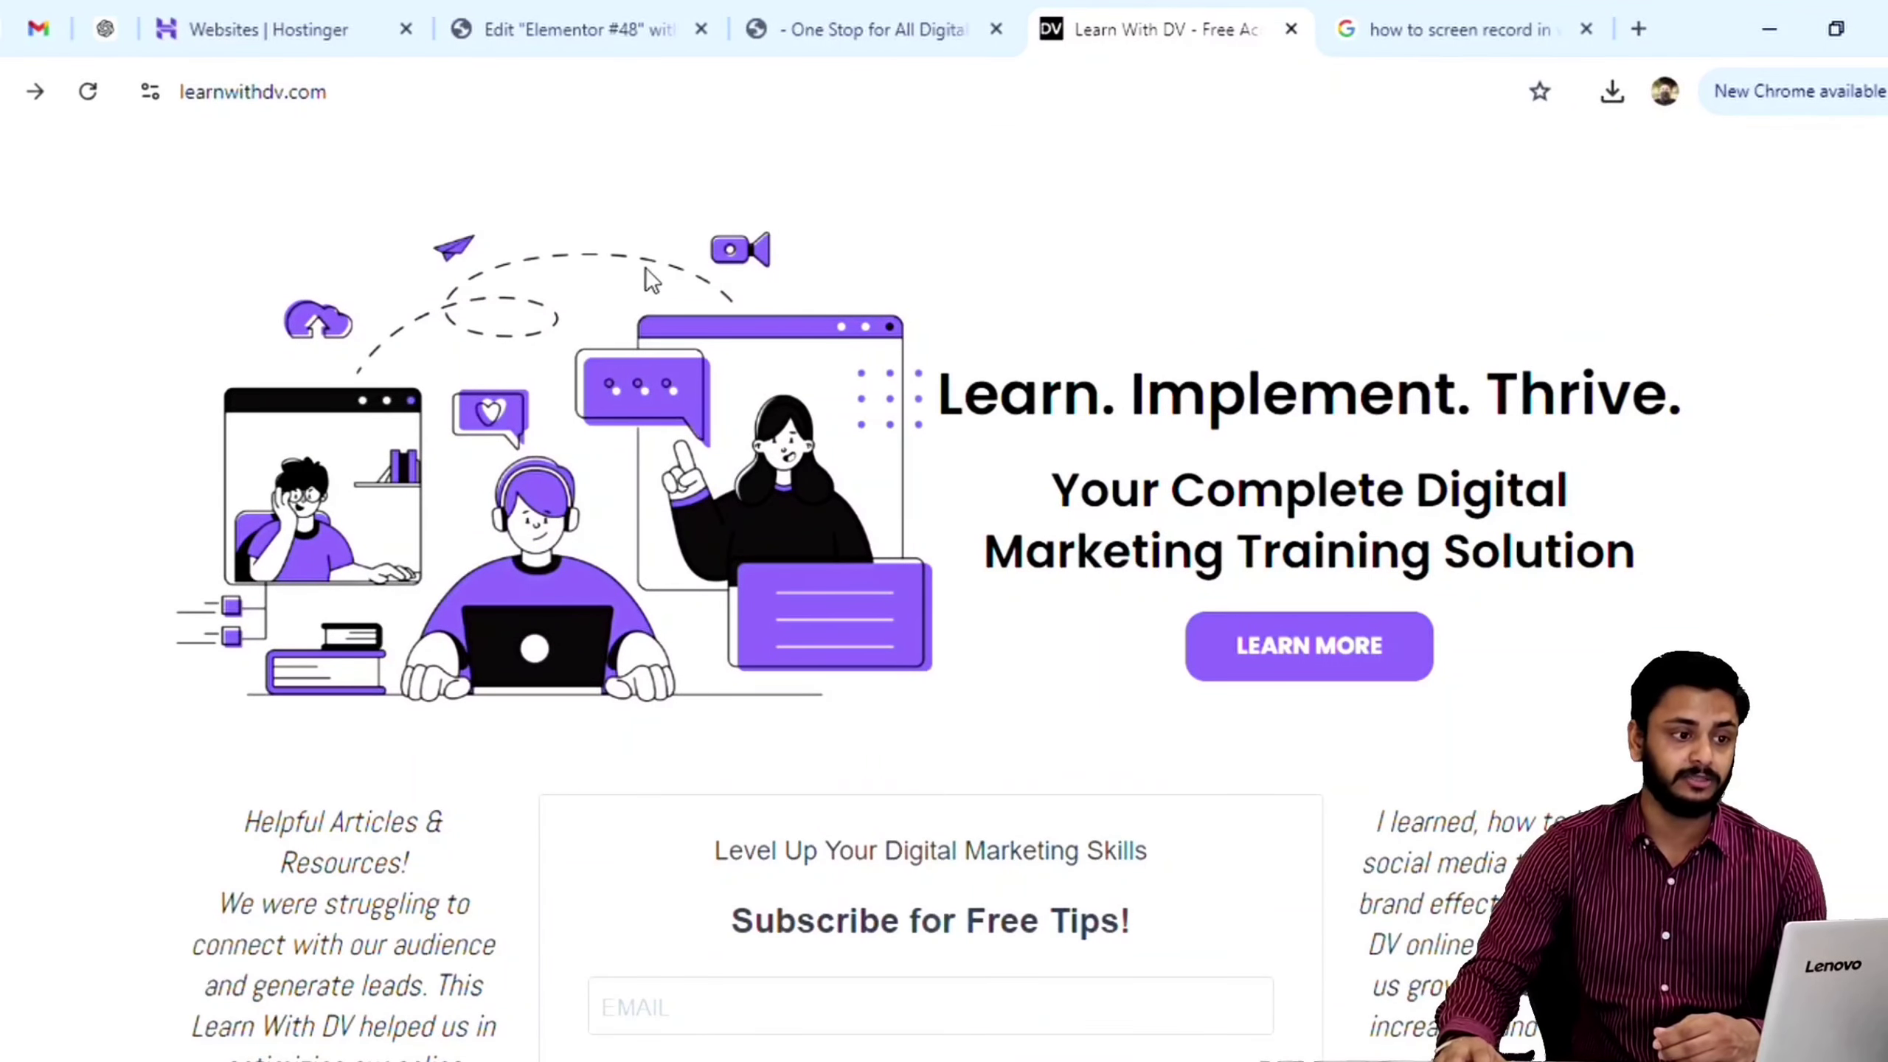
{"action": "left_click", "coordinate": [834, 41]}
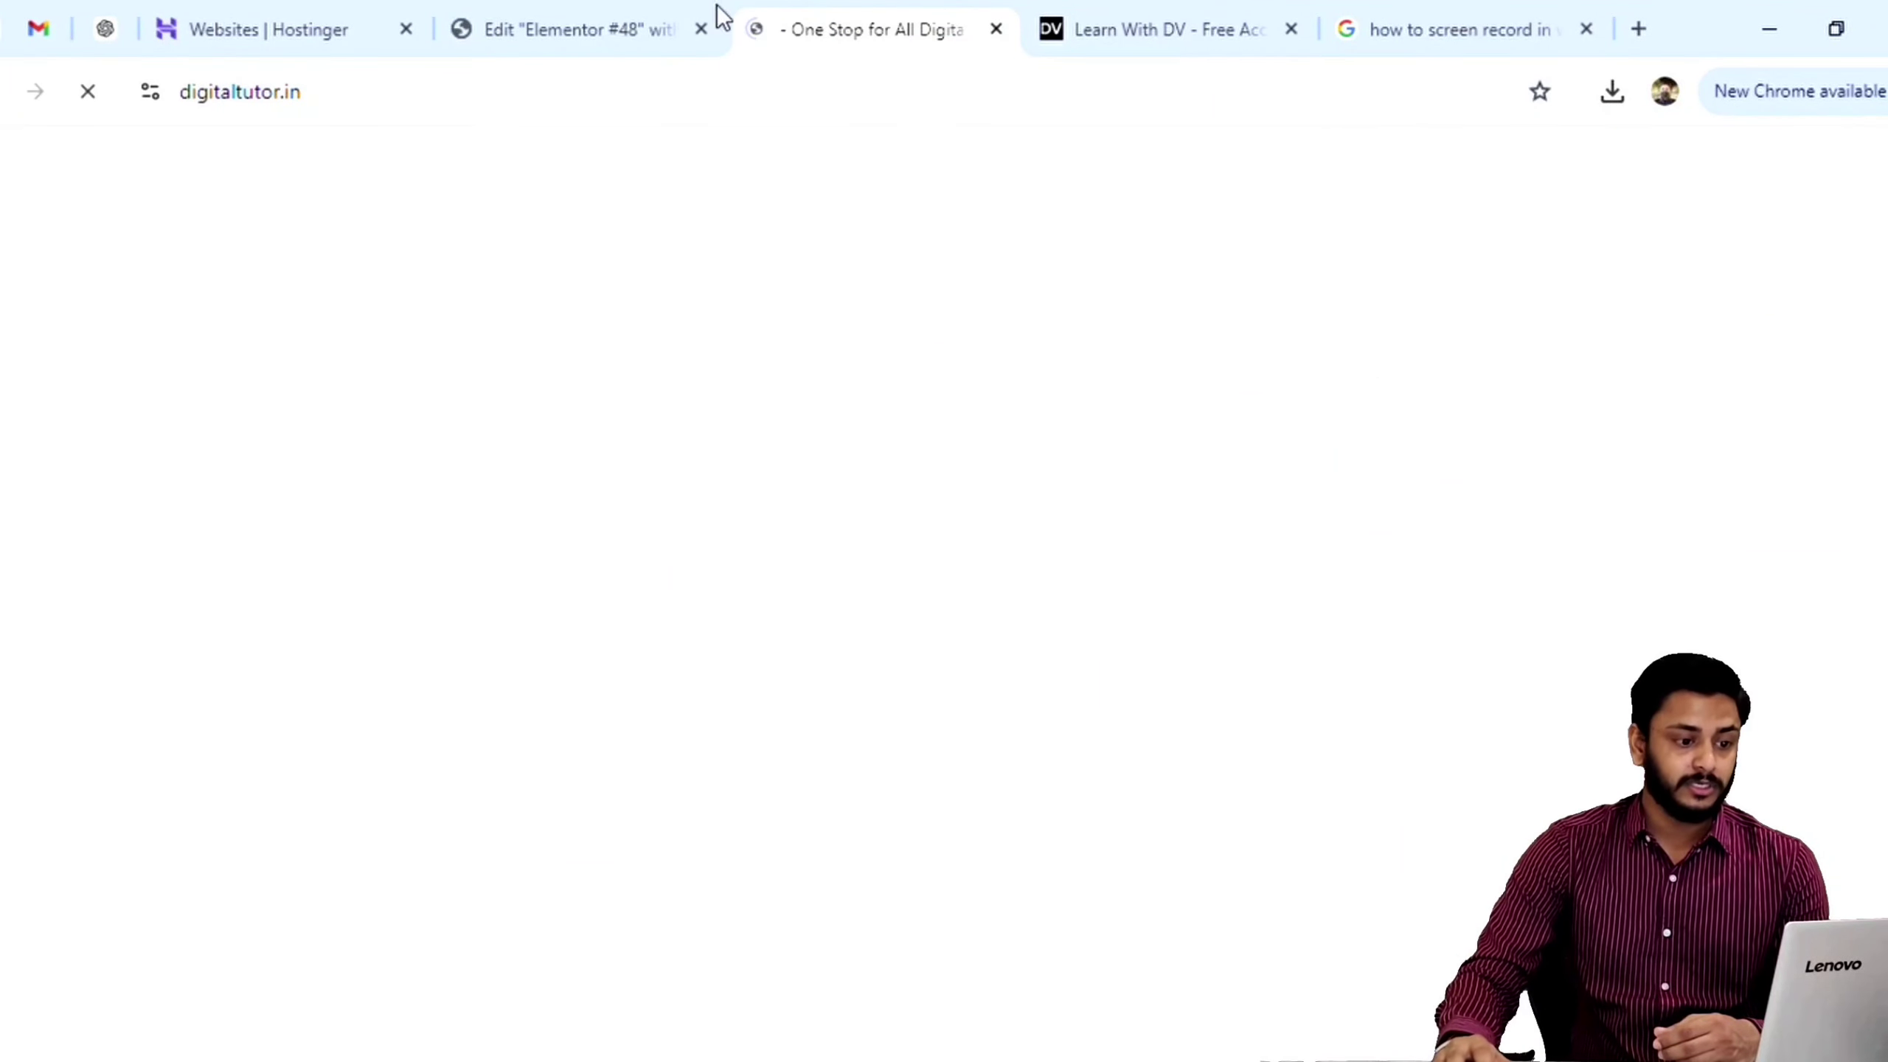
{"action": "left_click", "coordinate": [687, 25]}
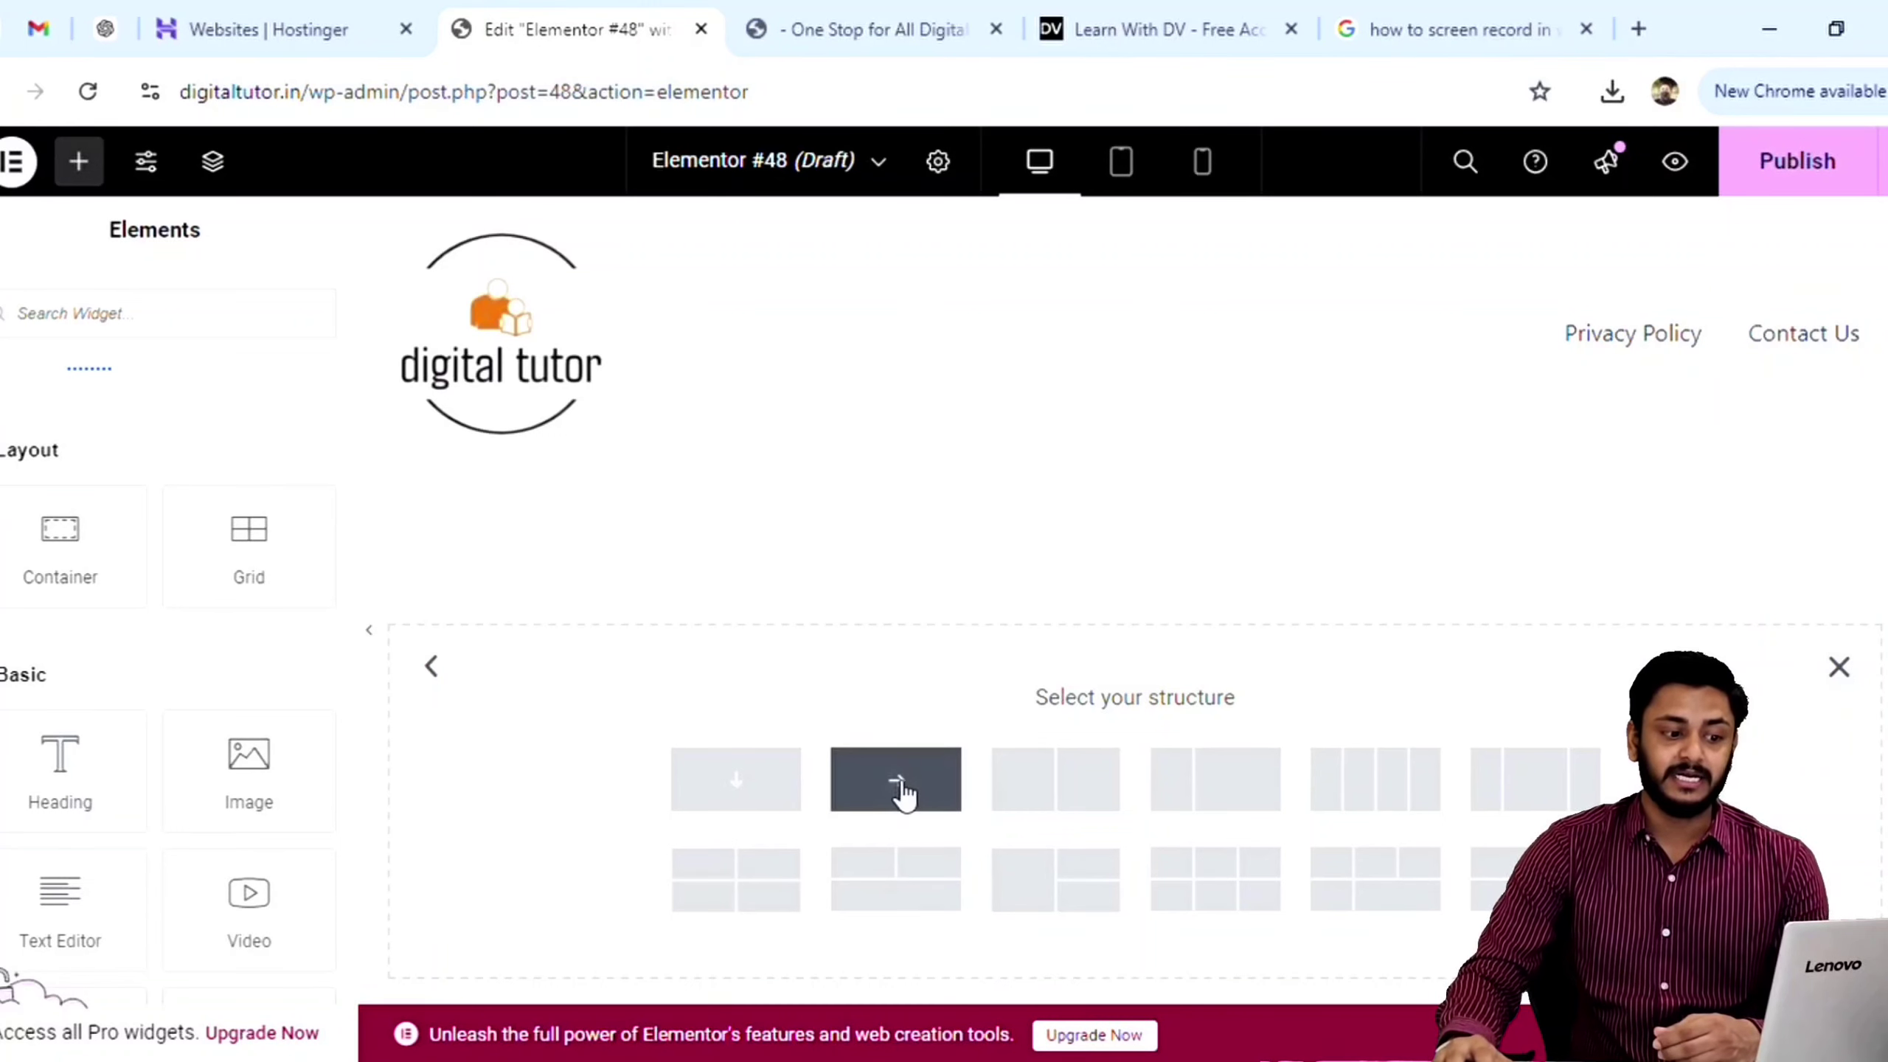
{"action": "left_click", "coordinate": [956, 895]}
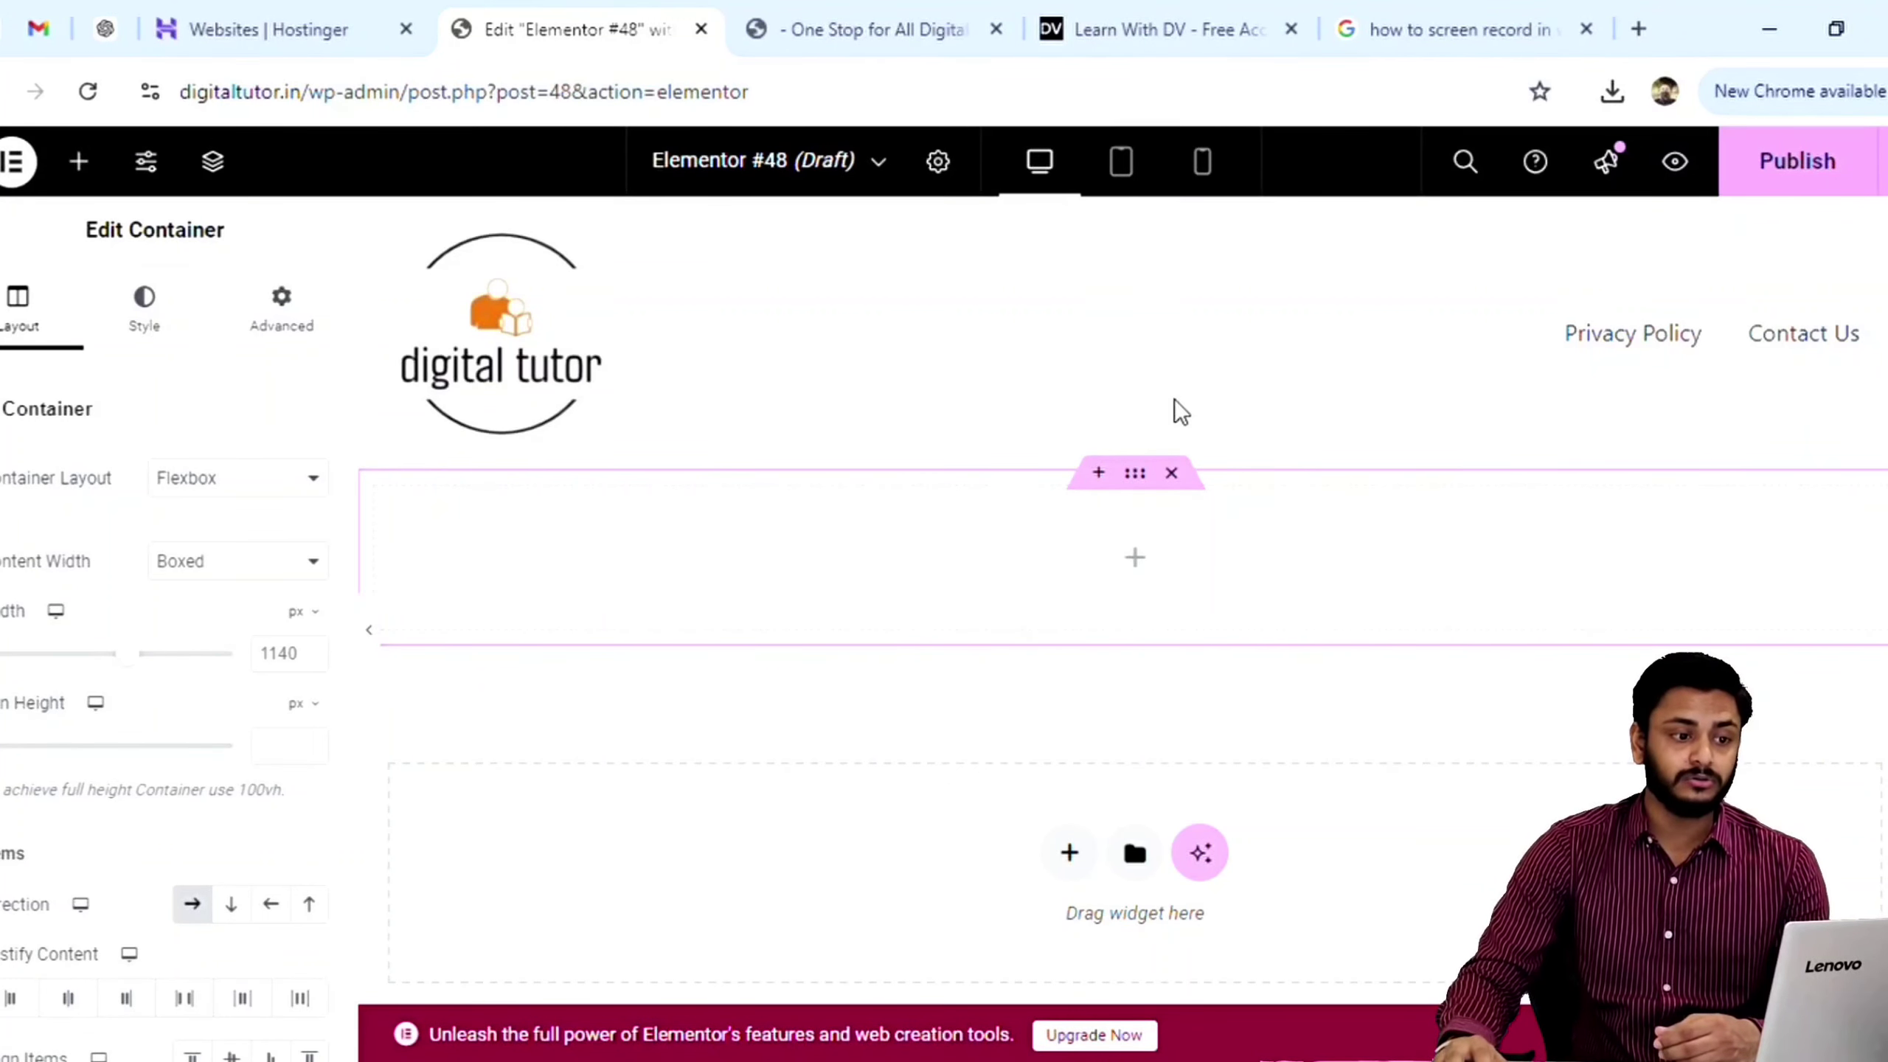
{"action": "left_click", "coordinate": [1070, 853]}
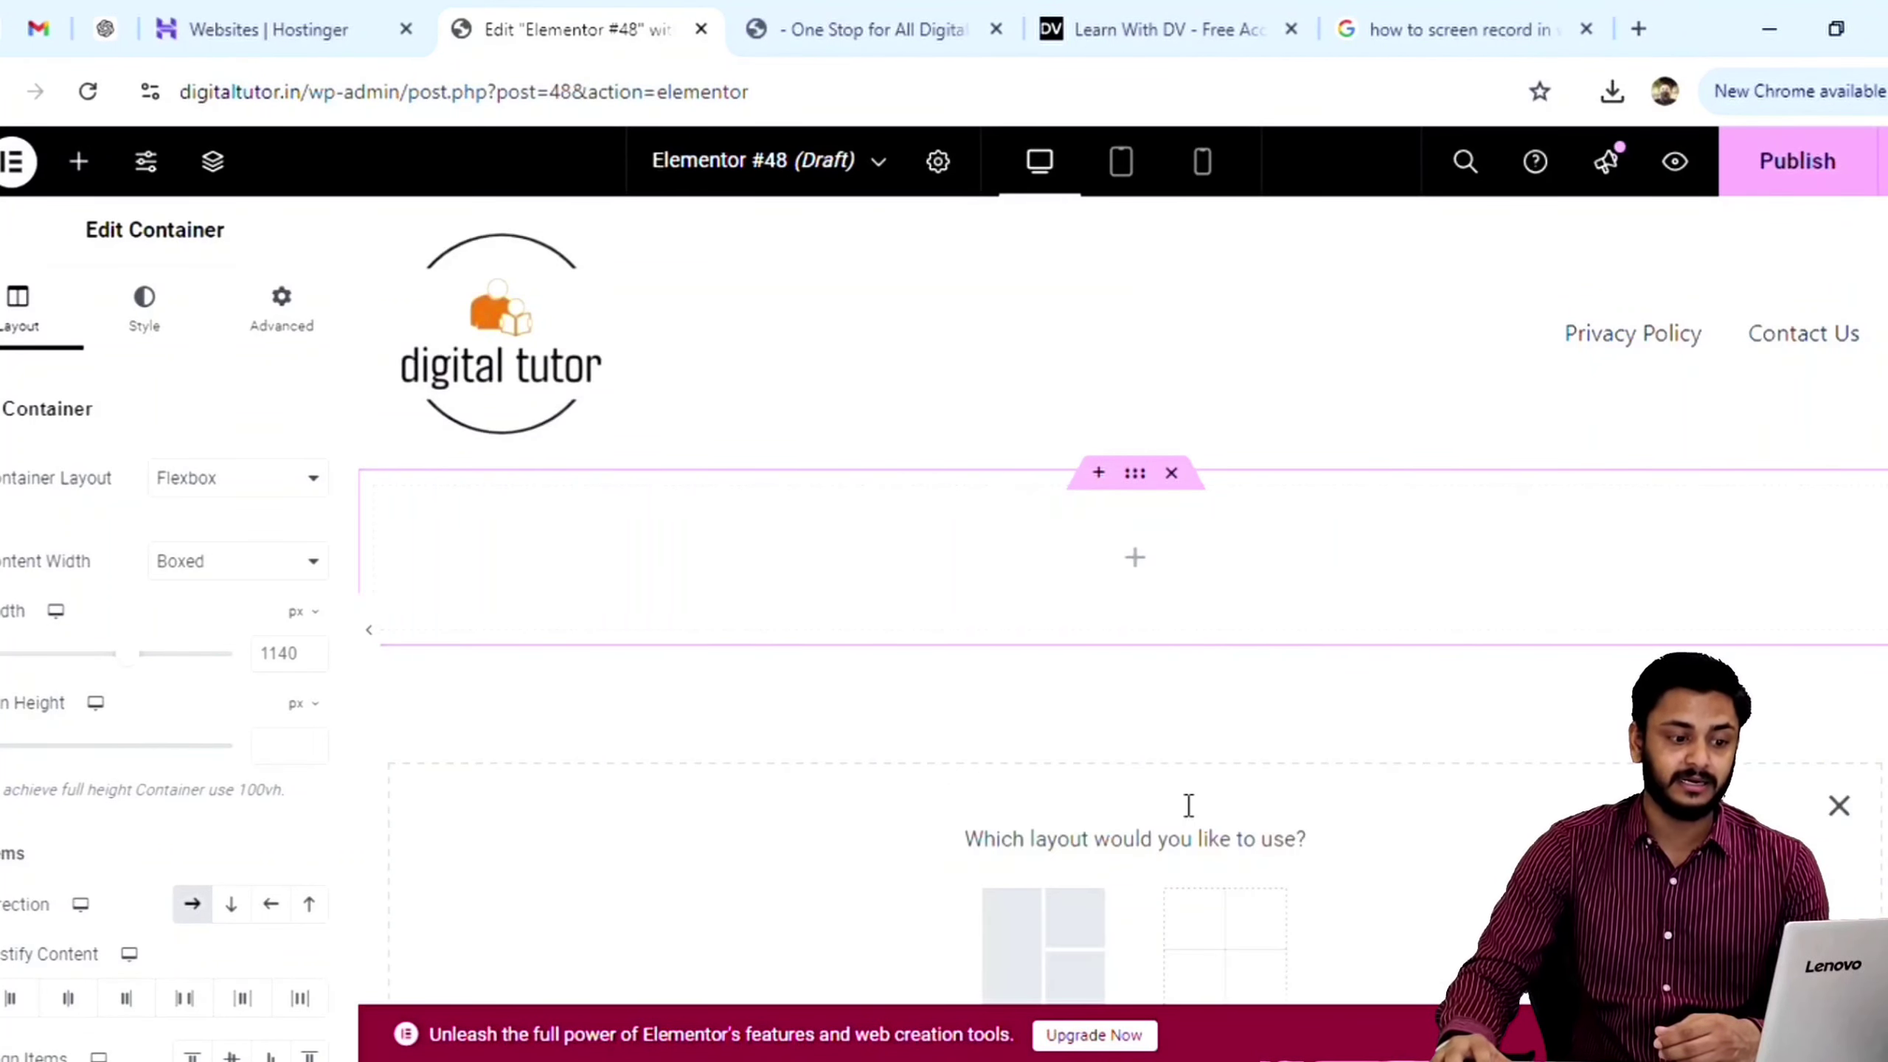
{"action": "left_click", "coordinate": [1041, 800]}
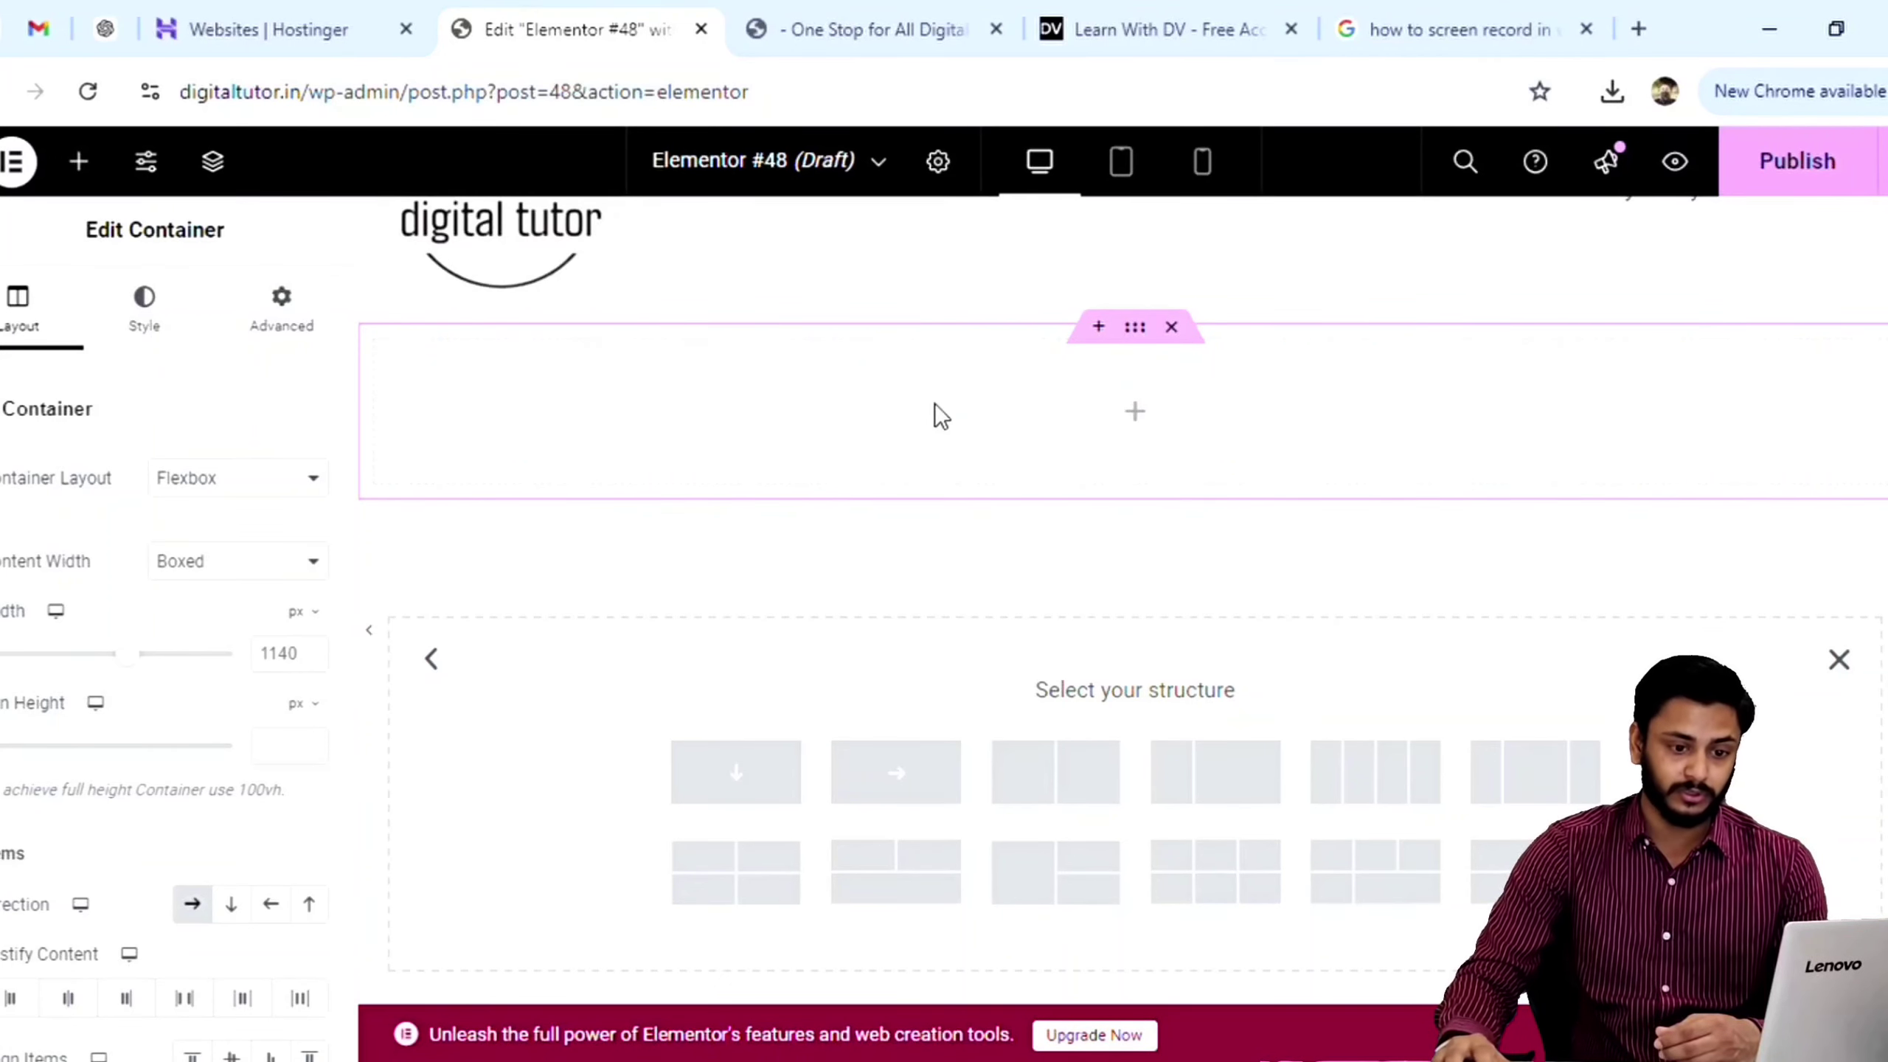
{"action": "left_click", "coordinate": [1838, 659]}
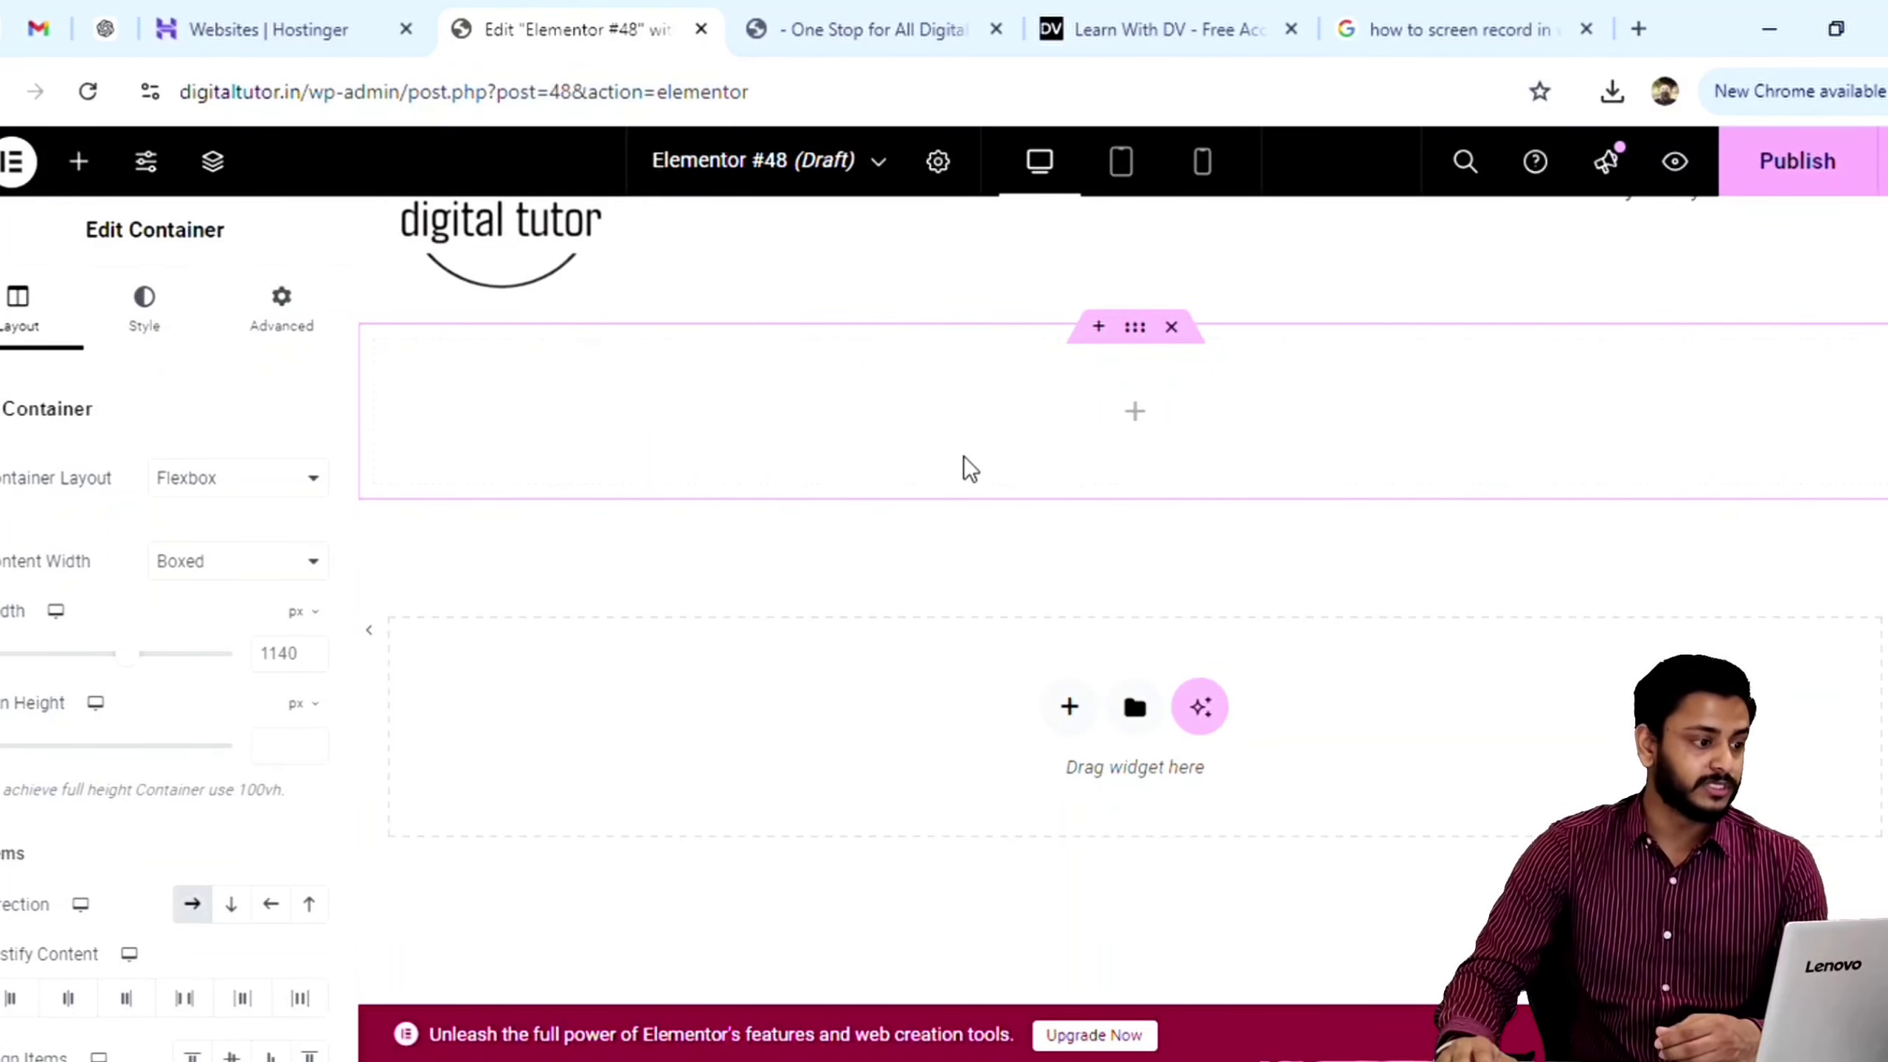
Step: Place an Image widget inside the empty row container below the site header
{"action": "scroll", "coordinate": [1005, 442], "scroll_direction": "up", "scroll_amount": 2}
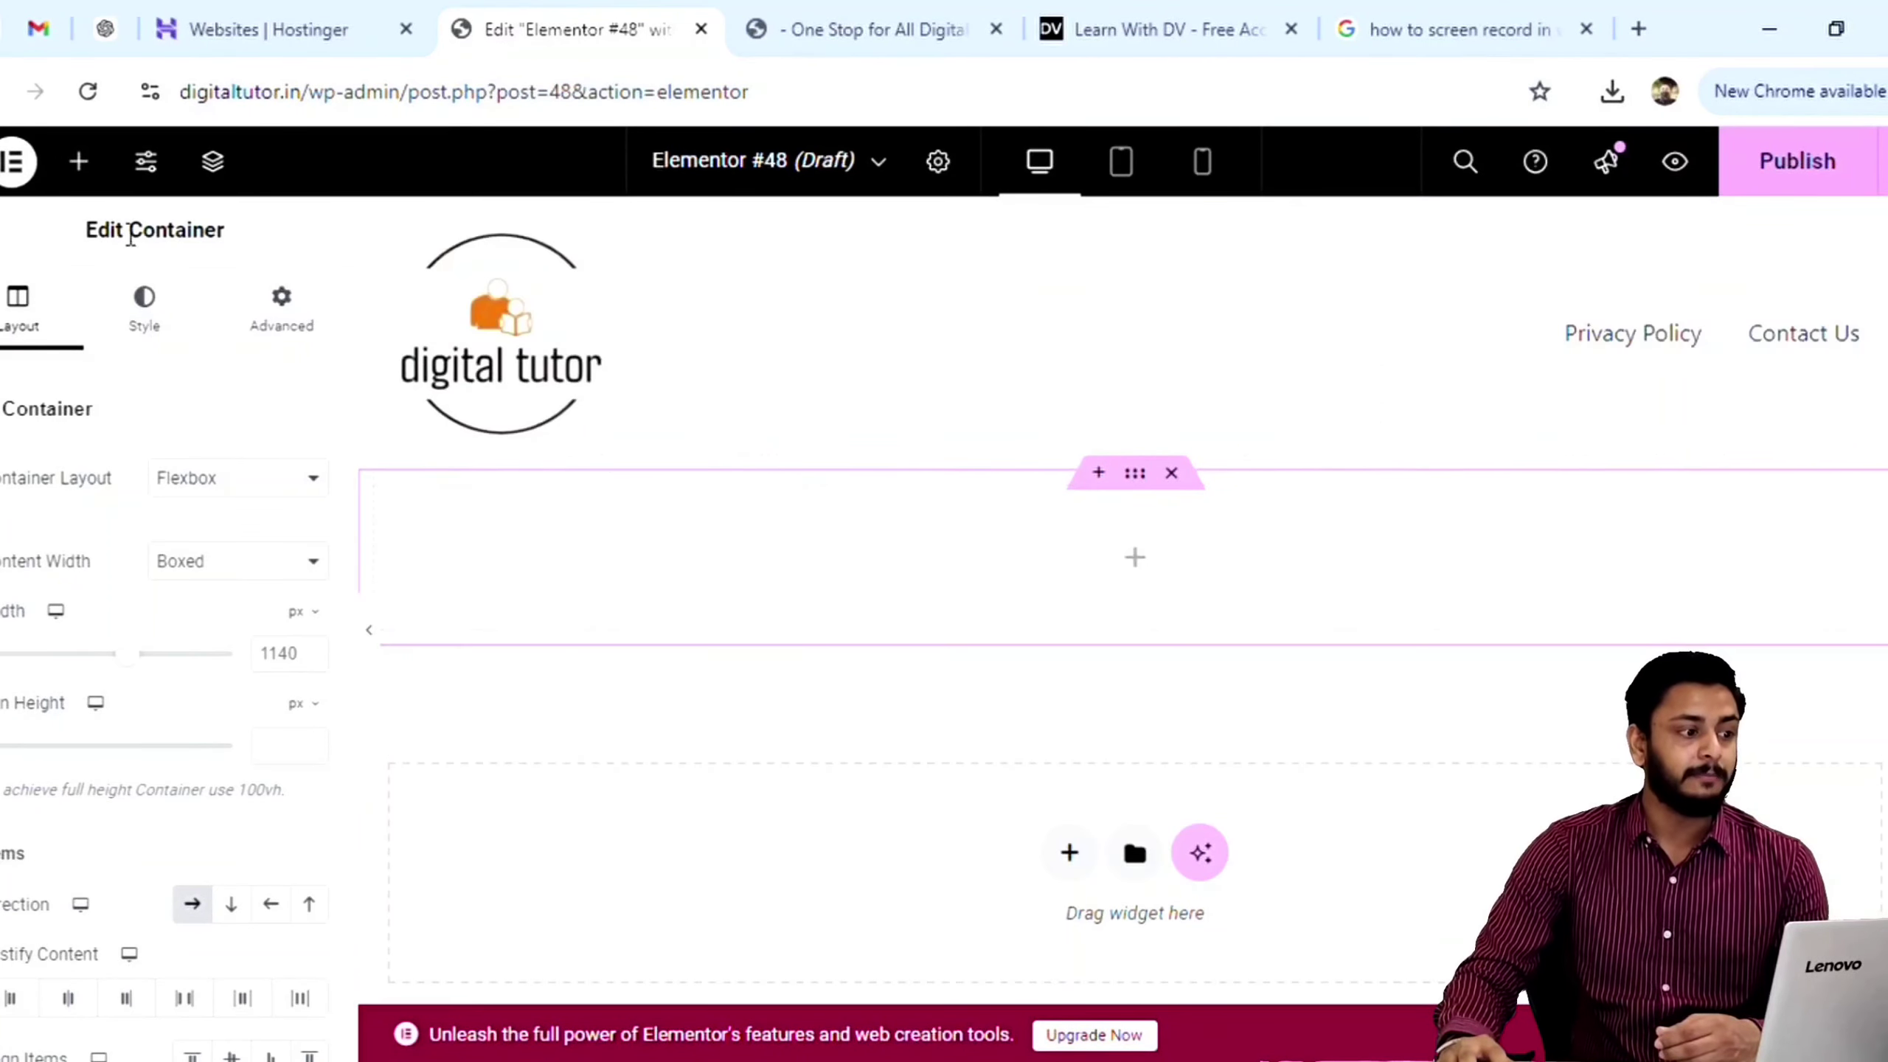
{"action": "left_click", "coordinate": [91, 168]}
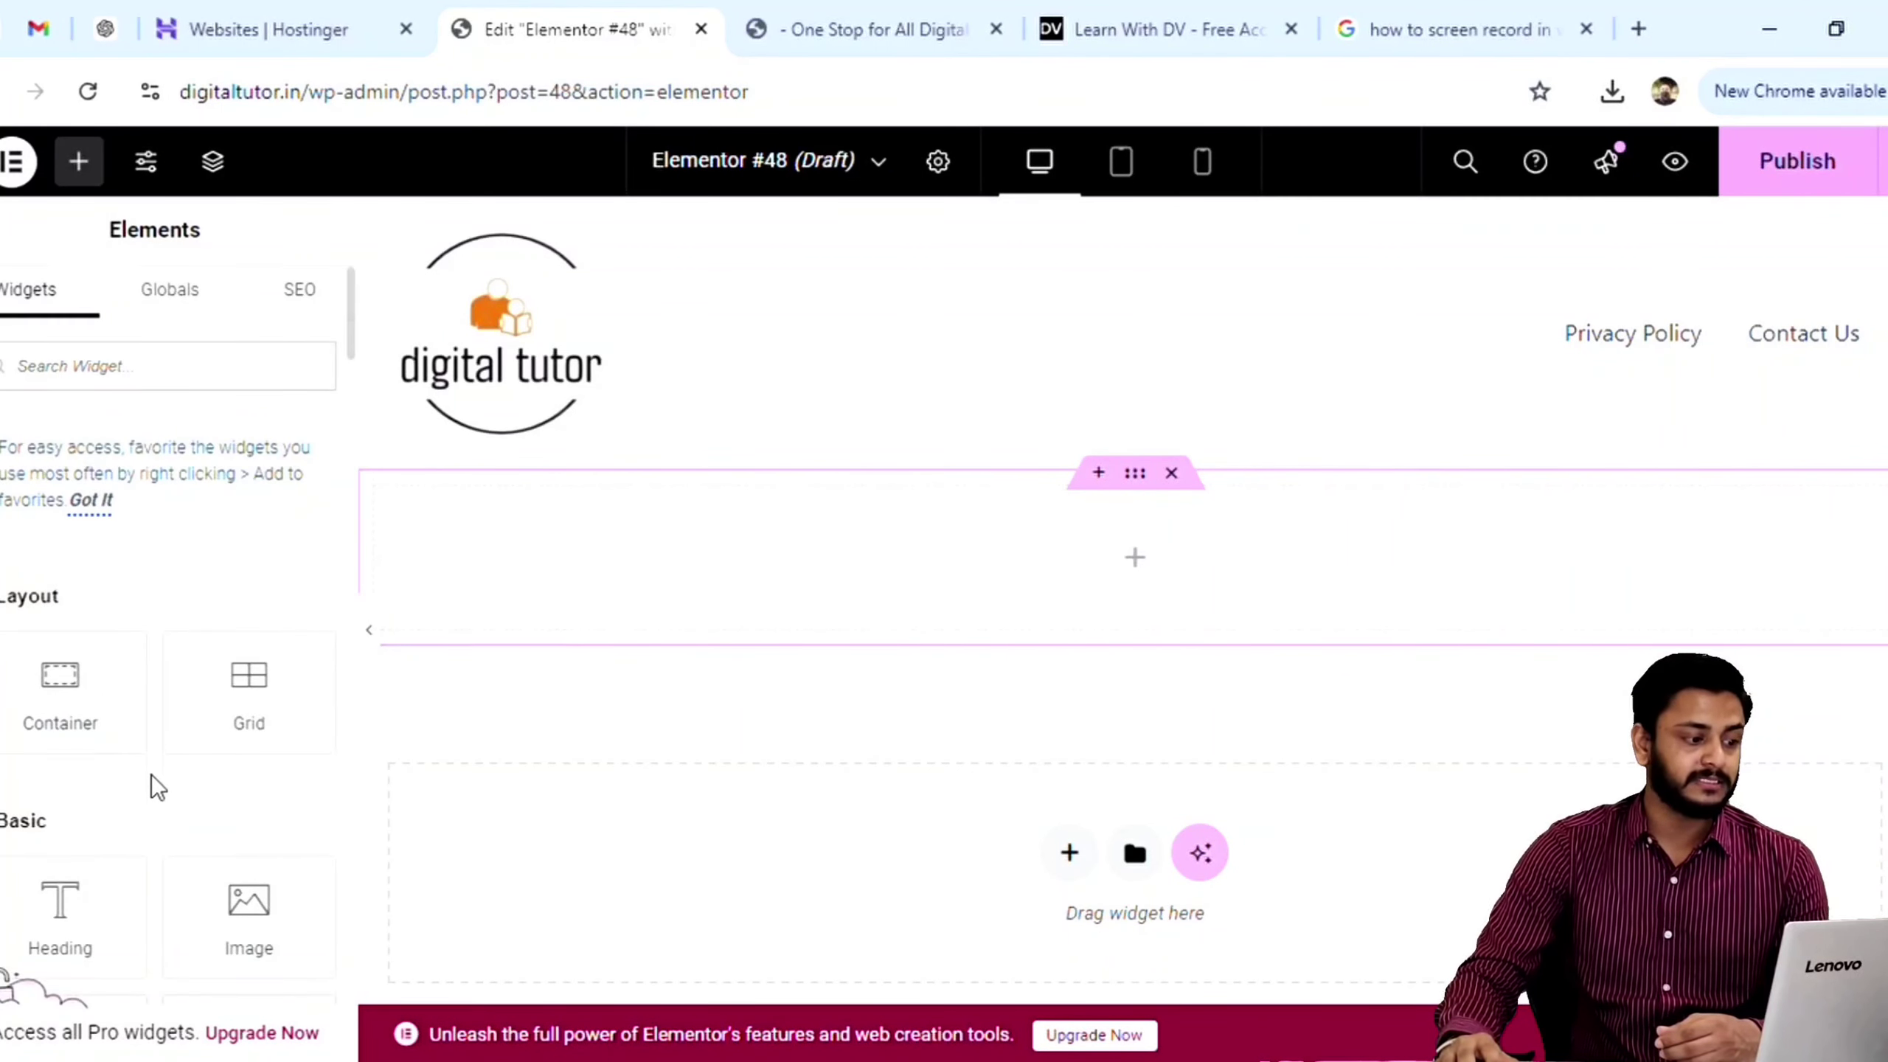
{"action": "scroll", "coordinate": [149, 774], "scroll_direction": "down", "scroll_amount": 3}
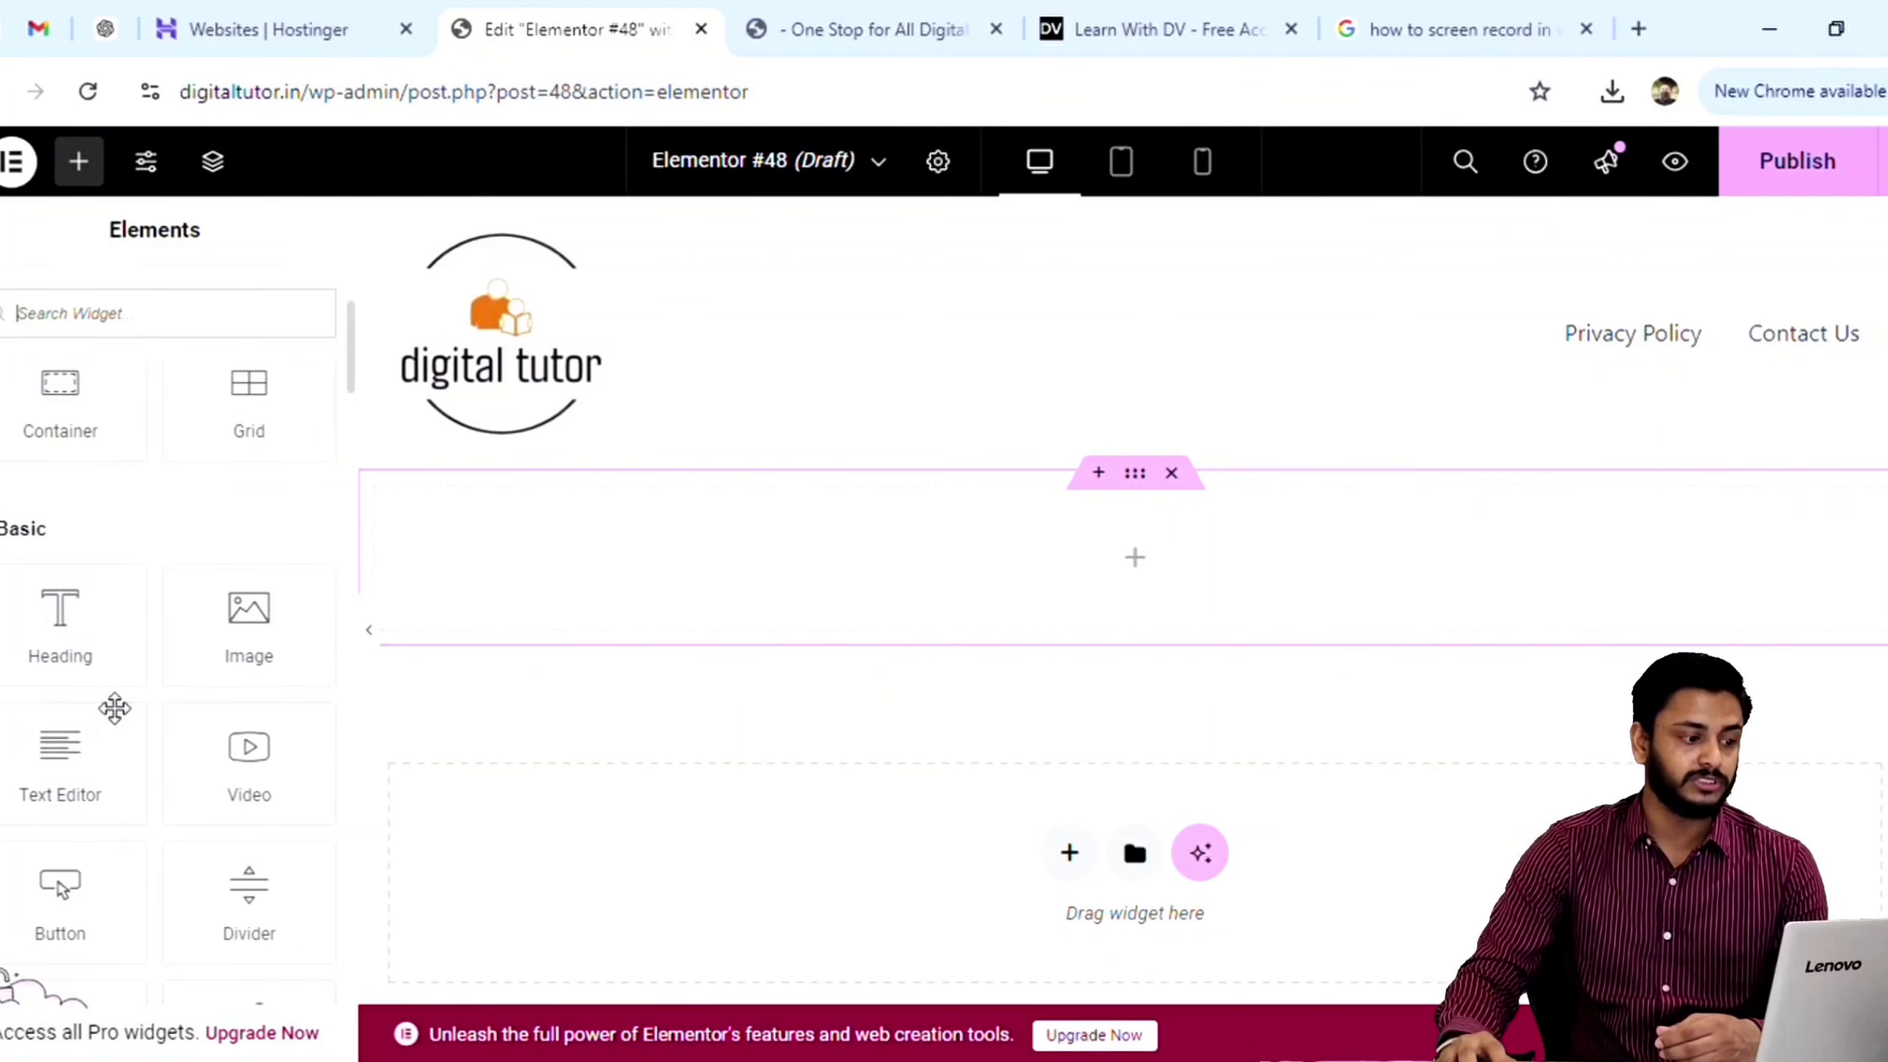
{"action": "left_click_drag", "start_coordinate": [257, 657], "coordinate": [764, 576]}
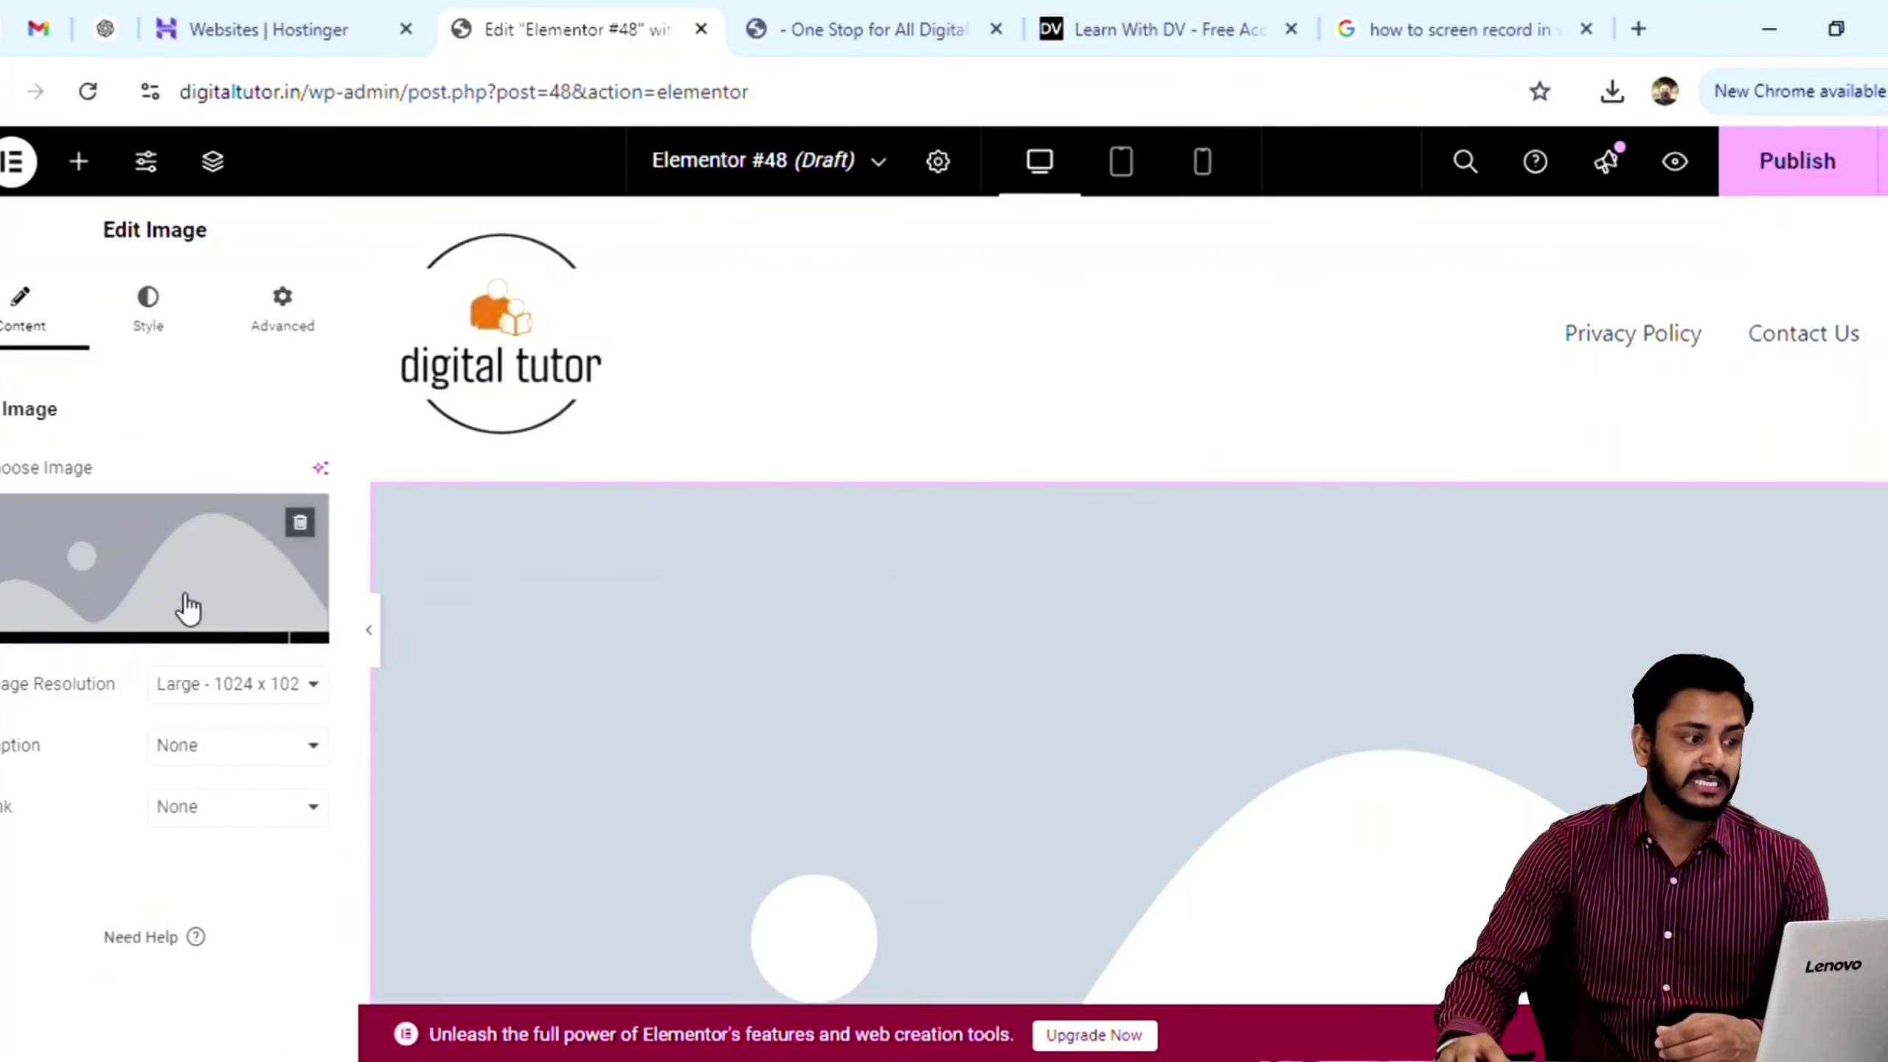
Step: Place a Text Editor widget beside the image placeholder in the row container
{"action": "left_click", "coordinate": [80, 162]}
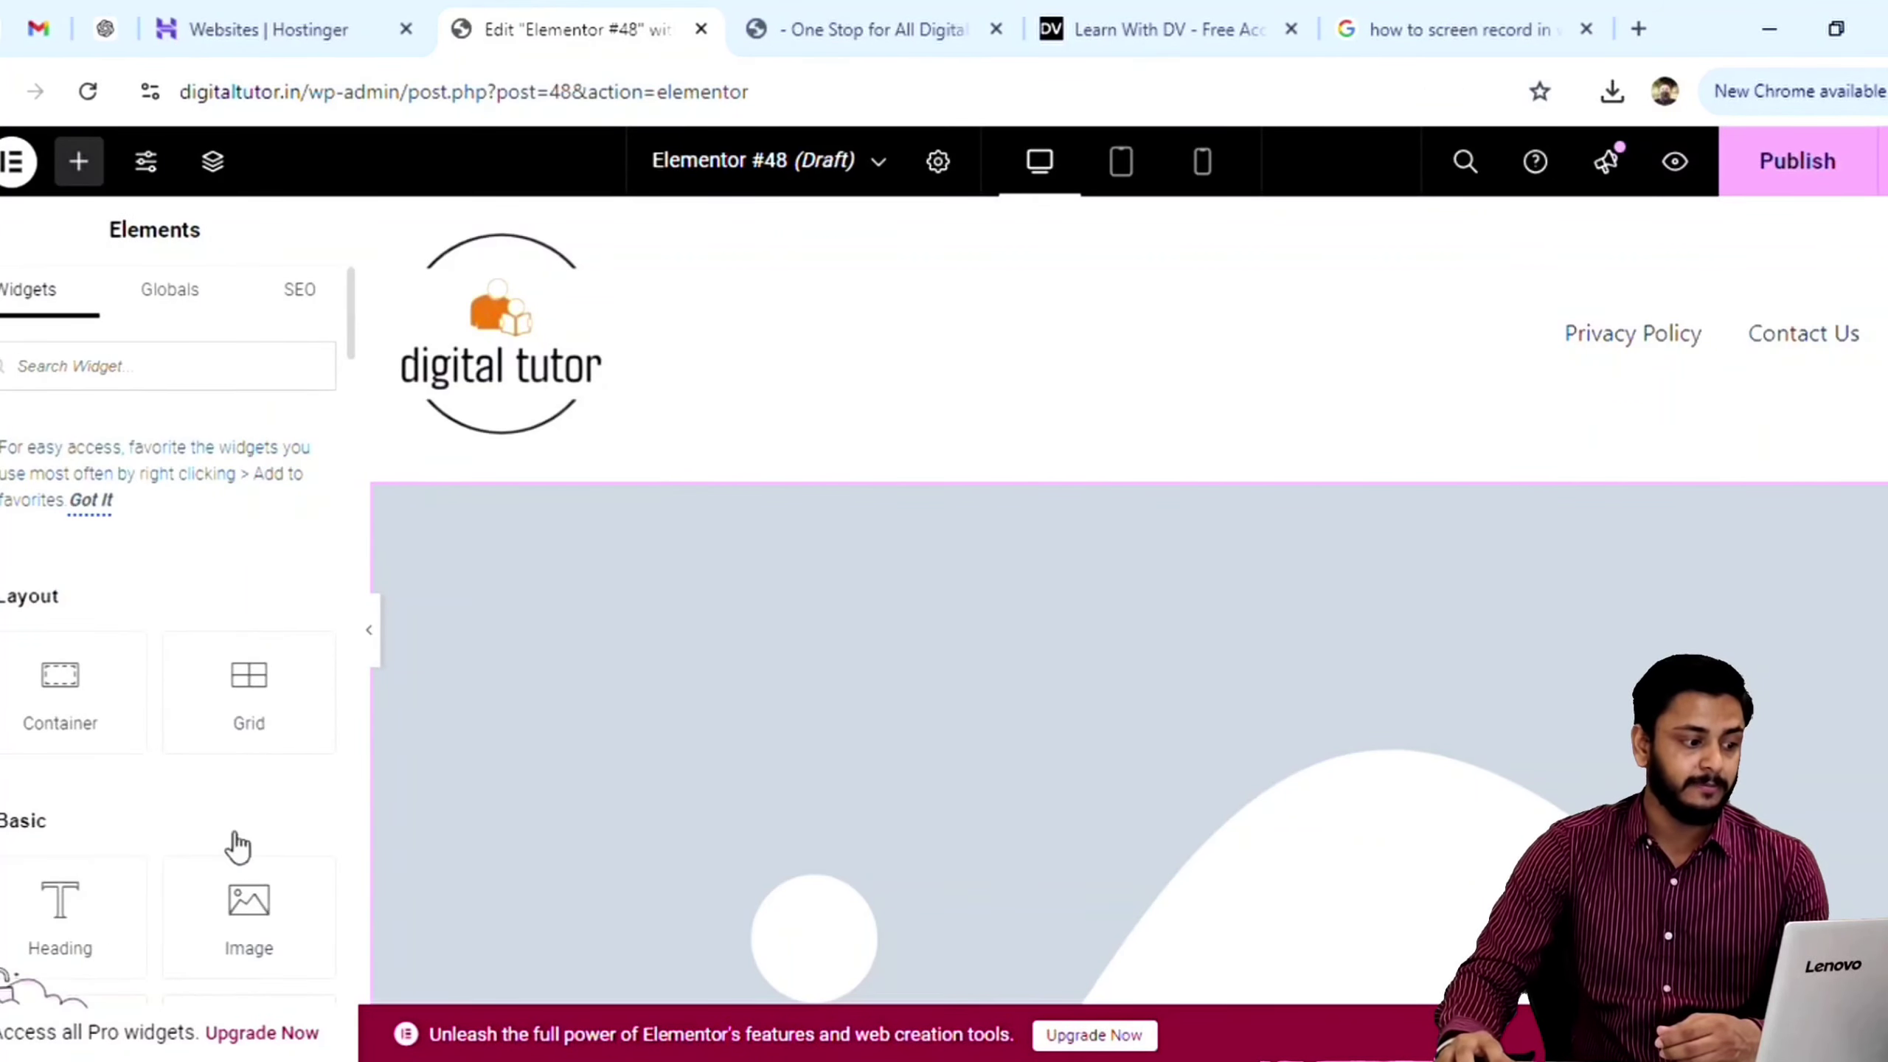
{"action": "left_click_drag", "start_coordinate": [68, 768], "coordinate": [1829, 788]}
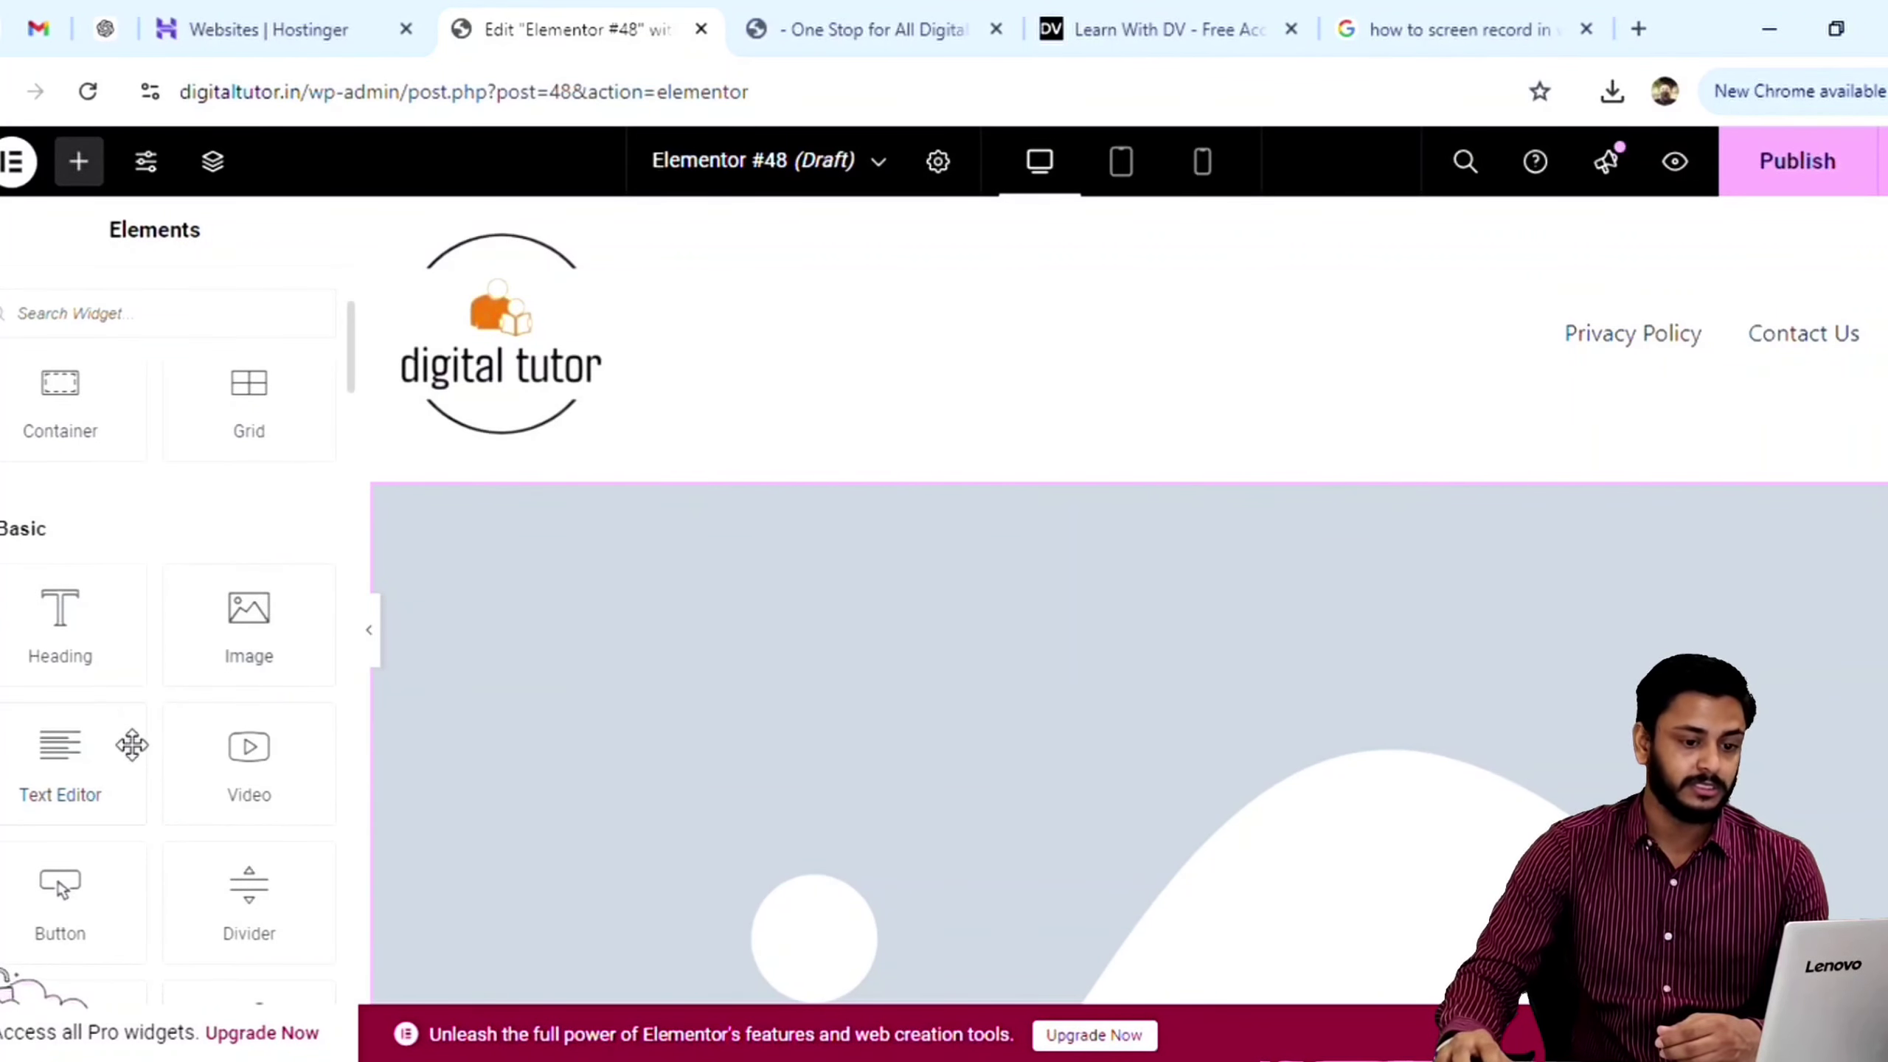
{"action": "left_click_drag", "start_coordinate": [56, 789], "coordinate": [1812, 801]}
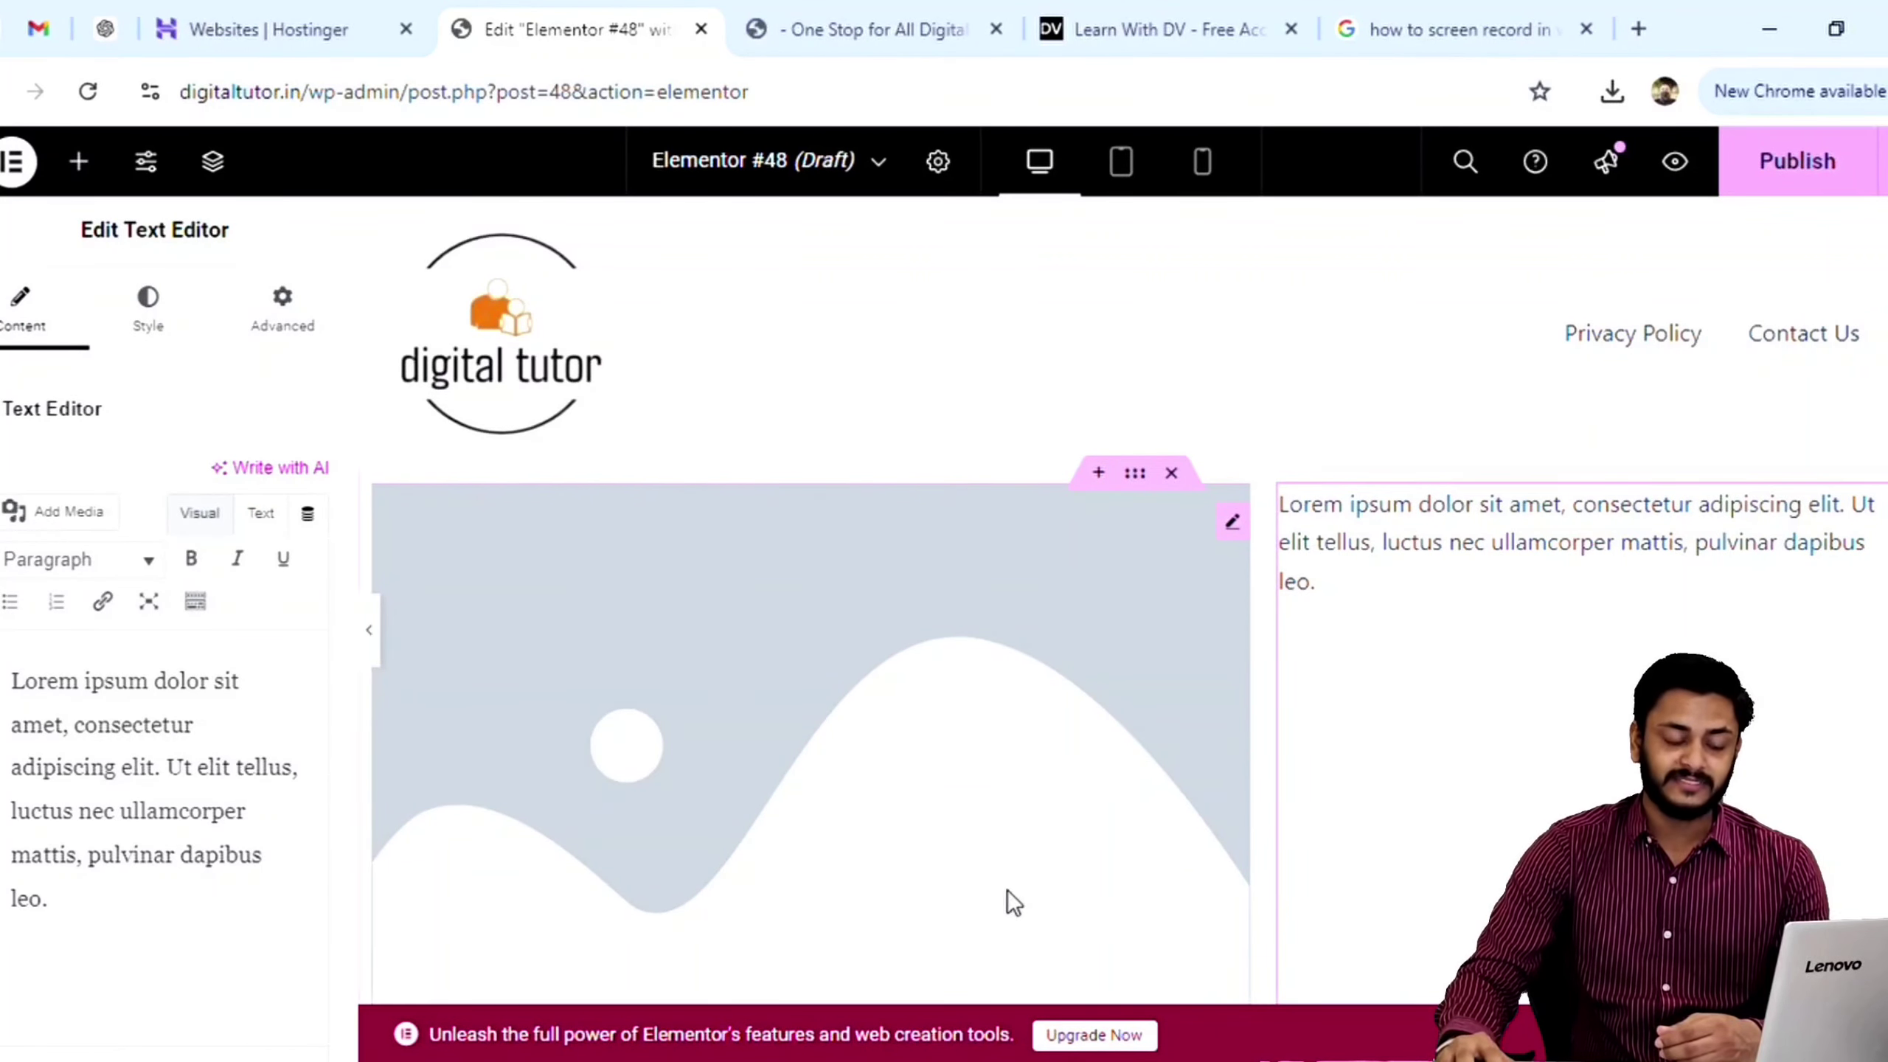
Step: Search the widgets for "butto" and try to place a Button widget under the image and text section
{"action": "scroll", "coordinate": [1554, 646], "scroll_direction": "down", "scroll_amount": 4}
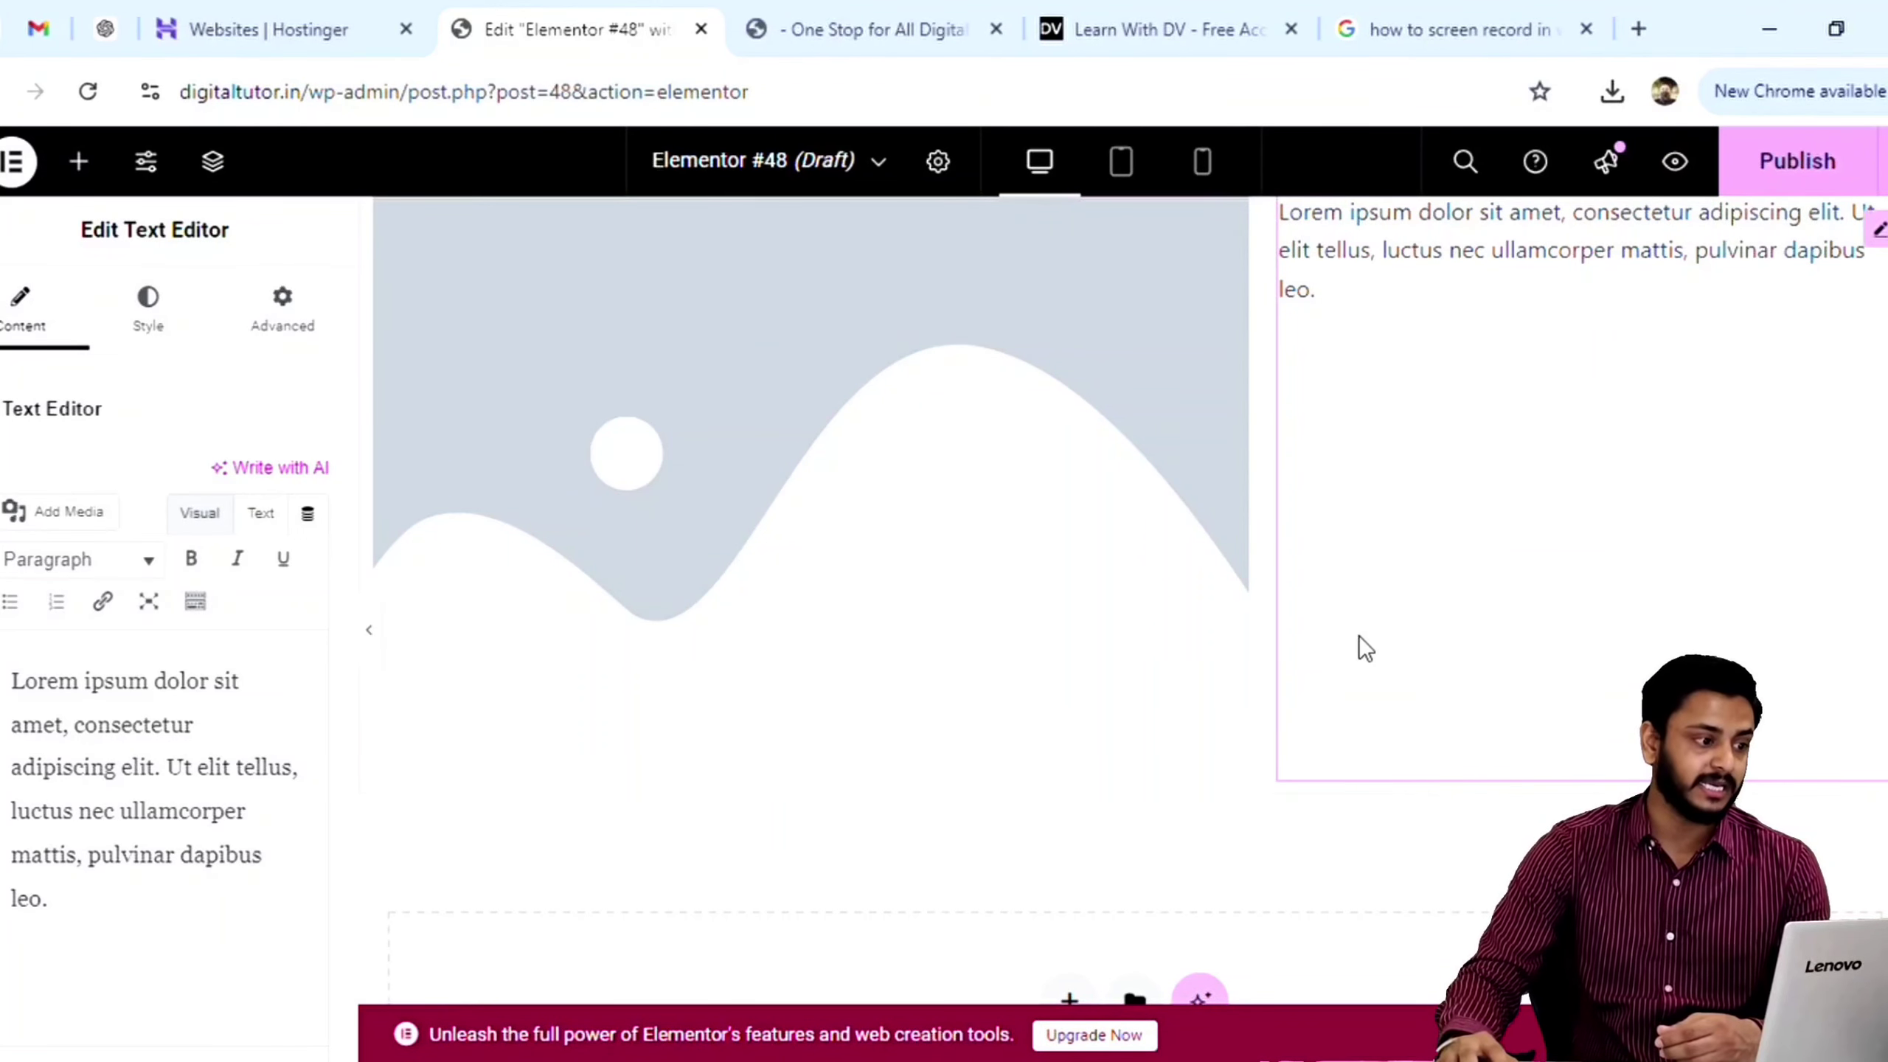
{"action": "left_click", "coordinate": [78, 162]}
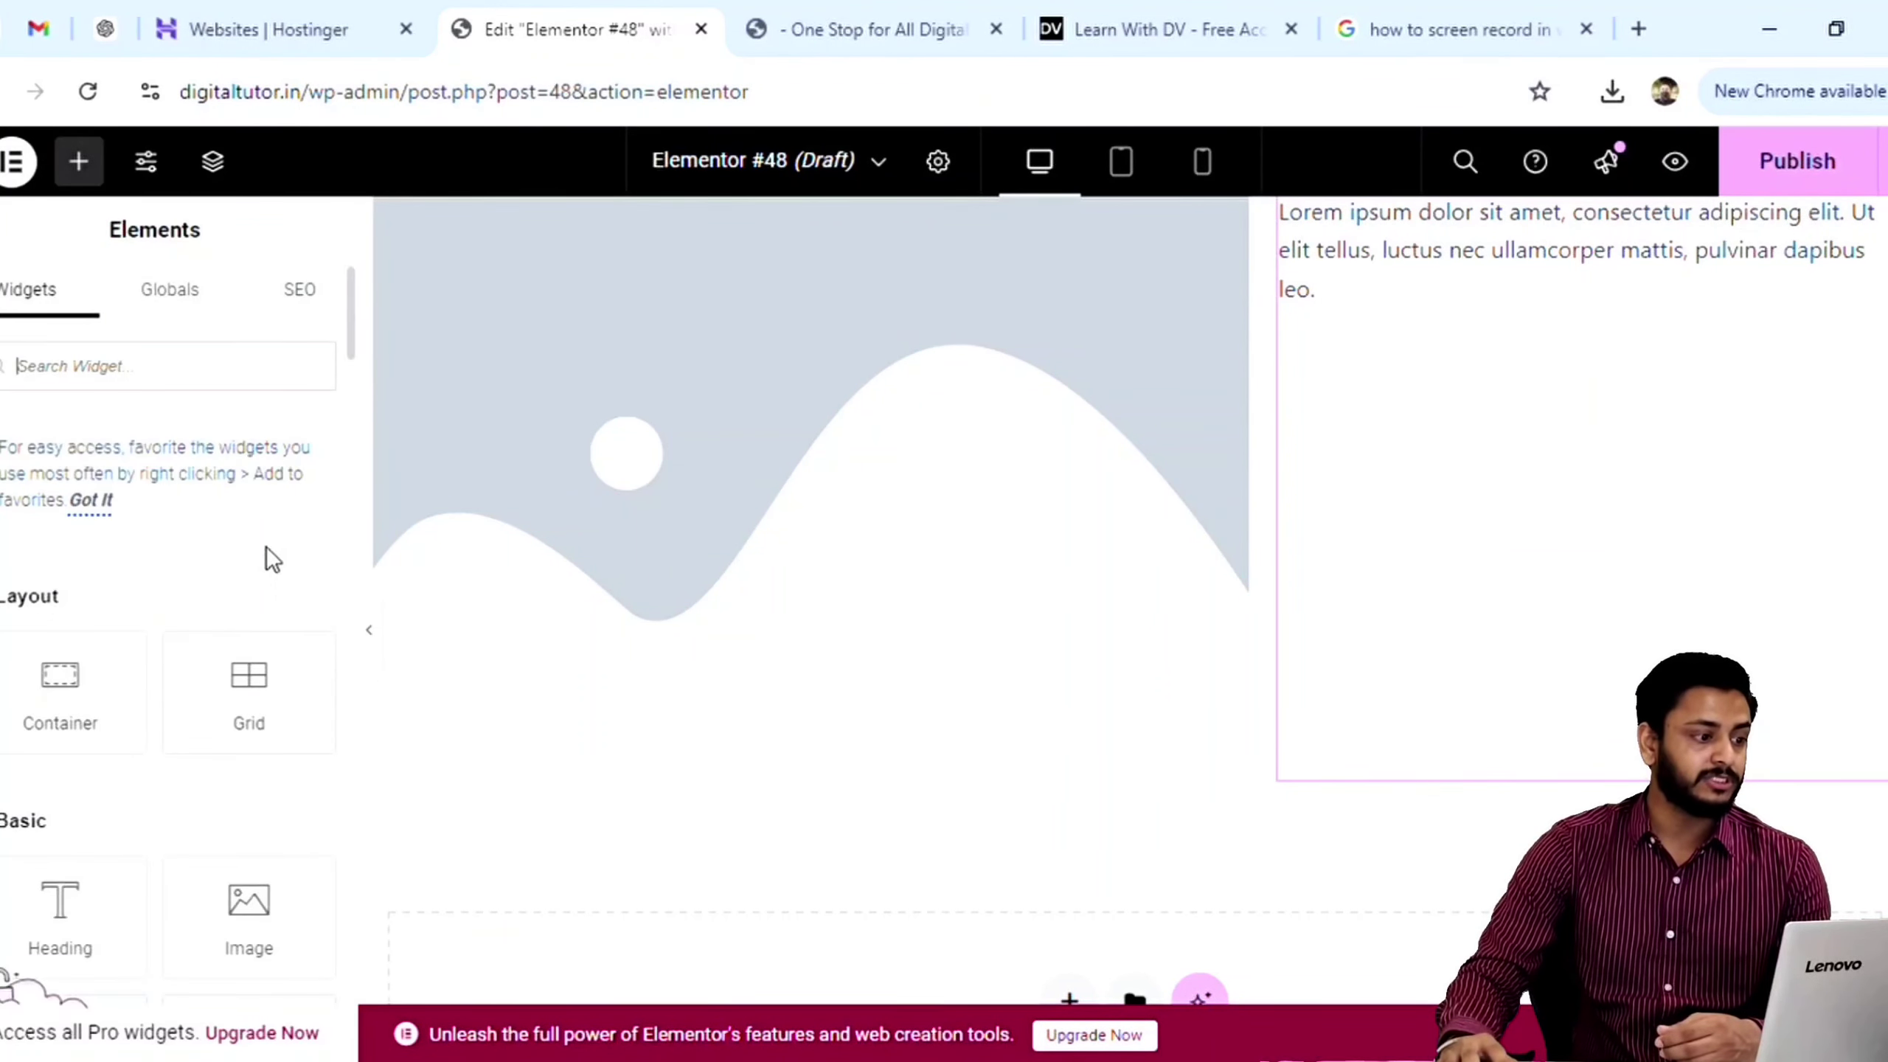
{"action": "left_click", "coordinate": [110, 370]}
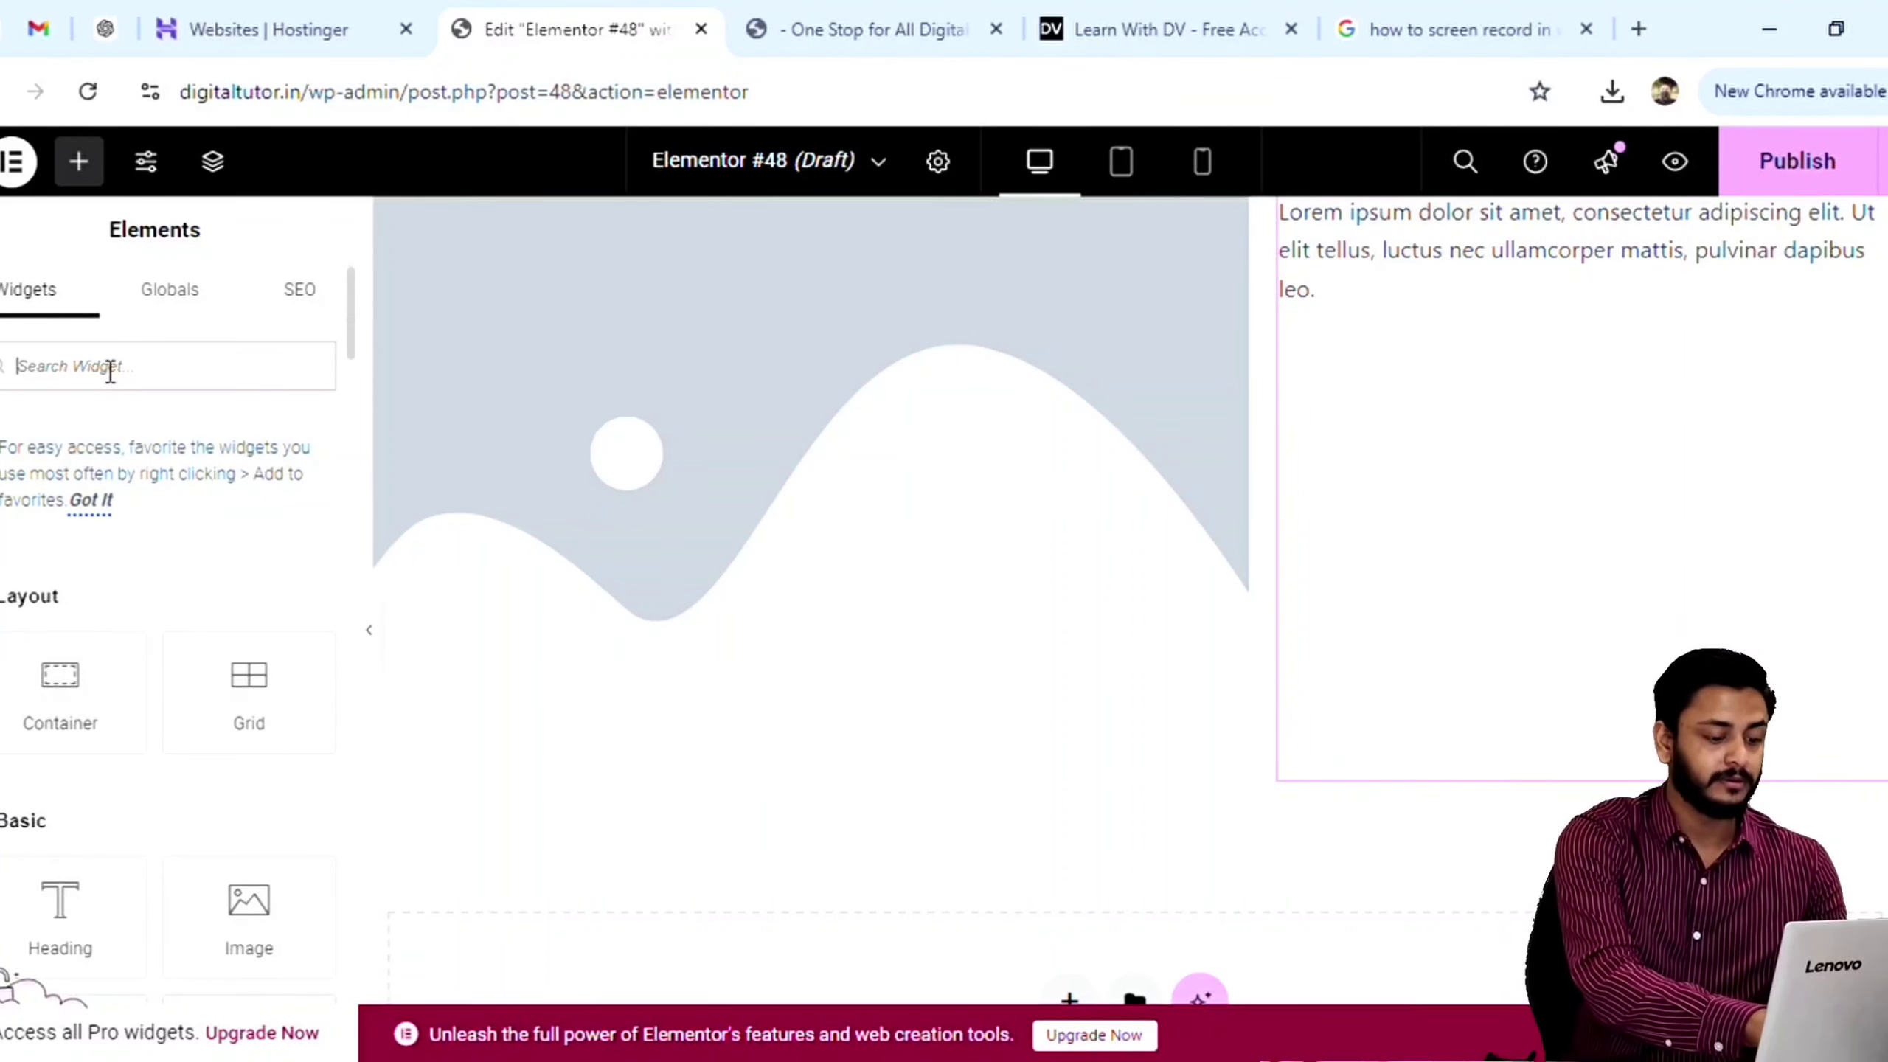
{"action": "type", "text": "butto"}
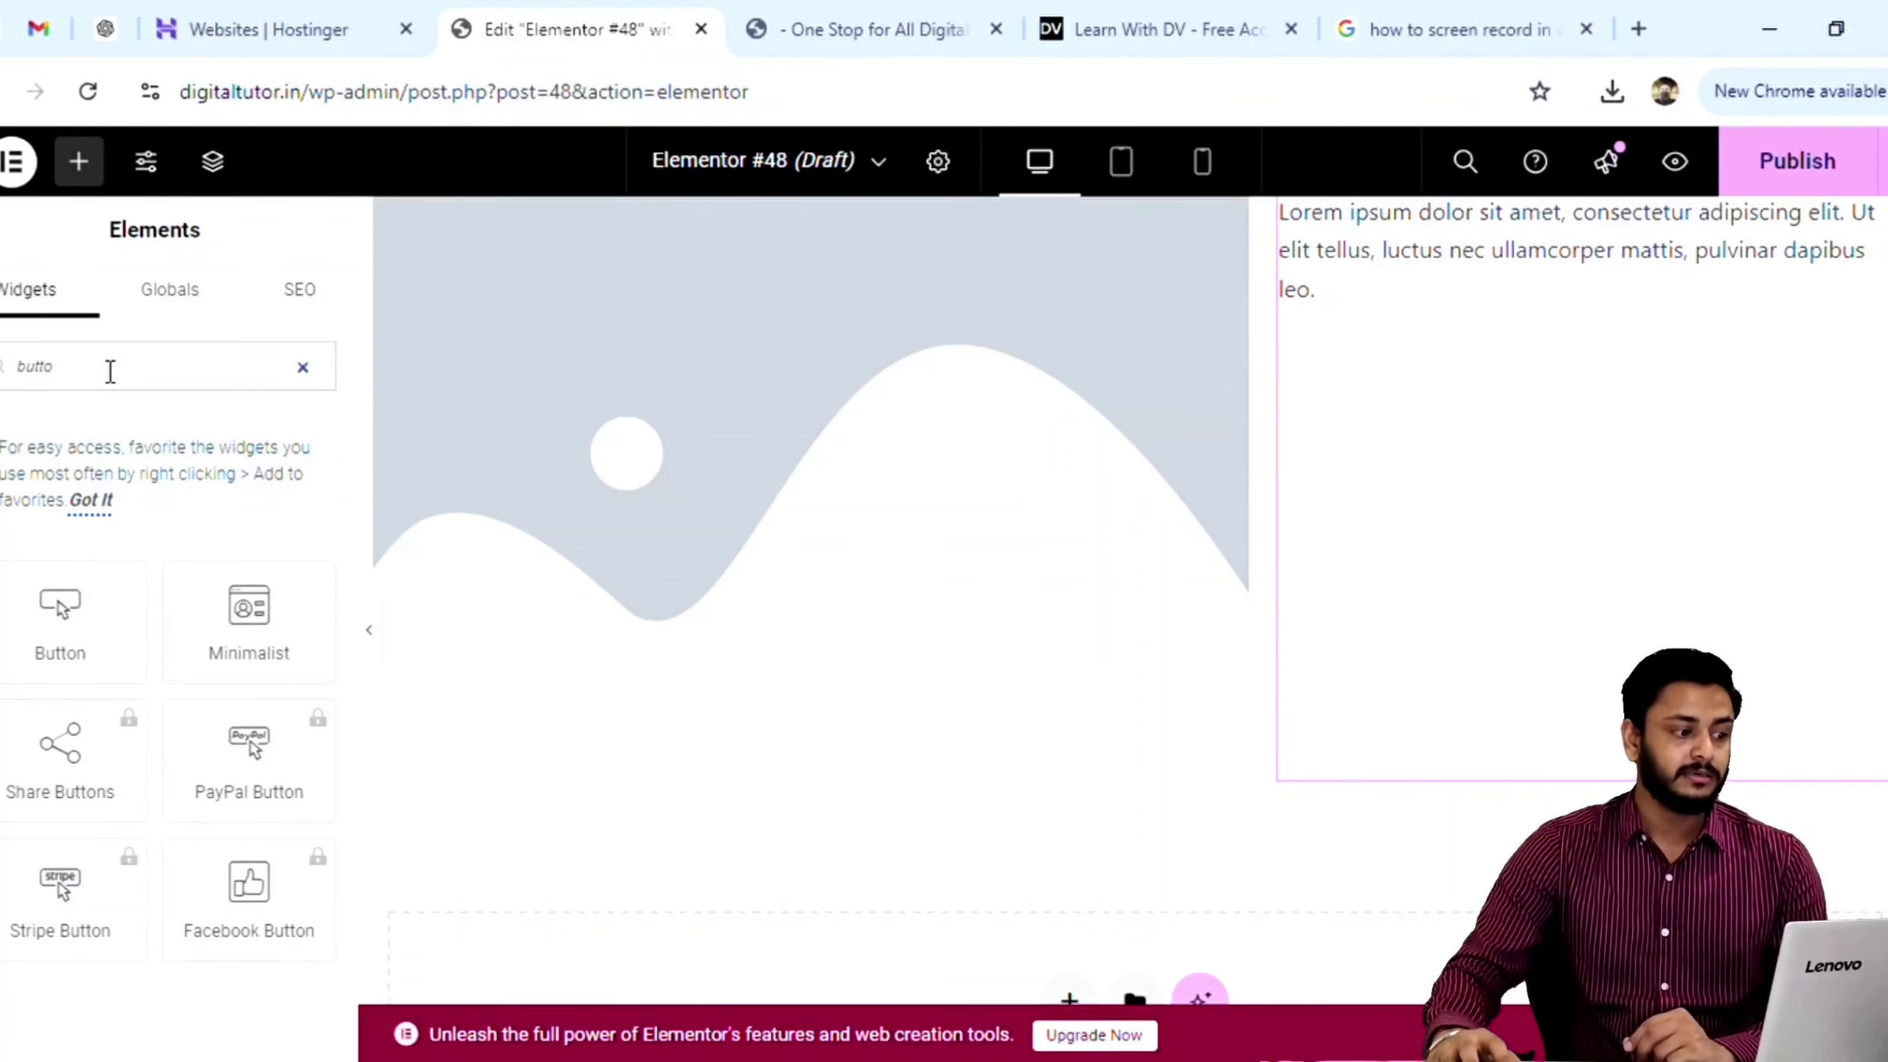
{"action": "left_click_drag", "start_coordinate": [61, 660], "coordinate": [1431, 868]}
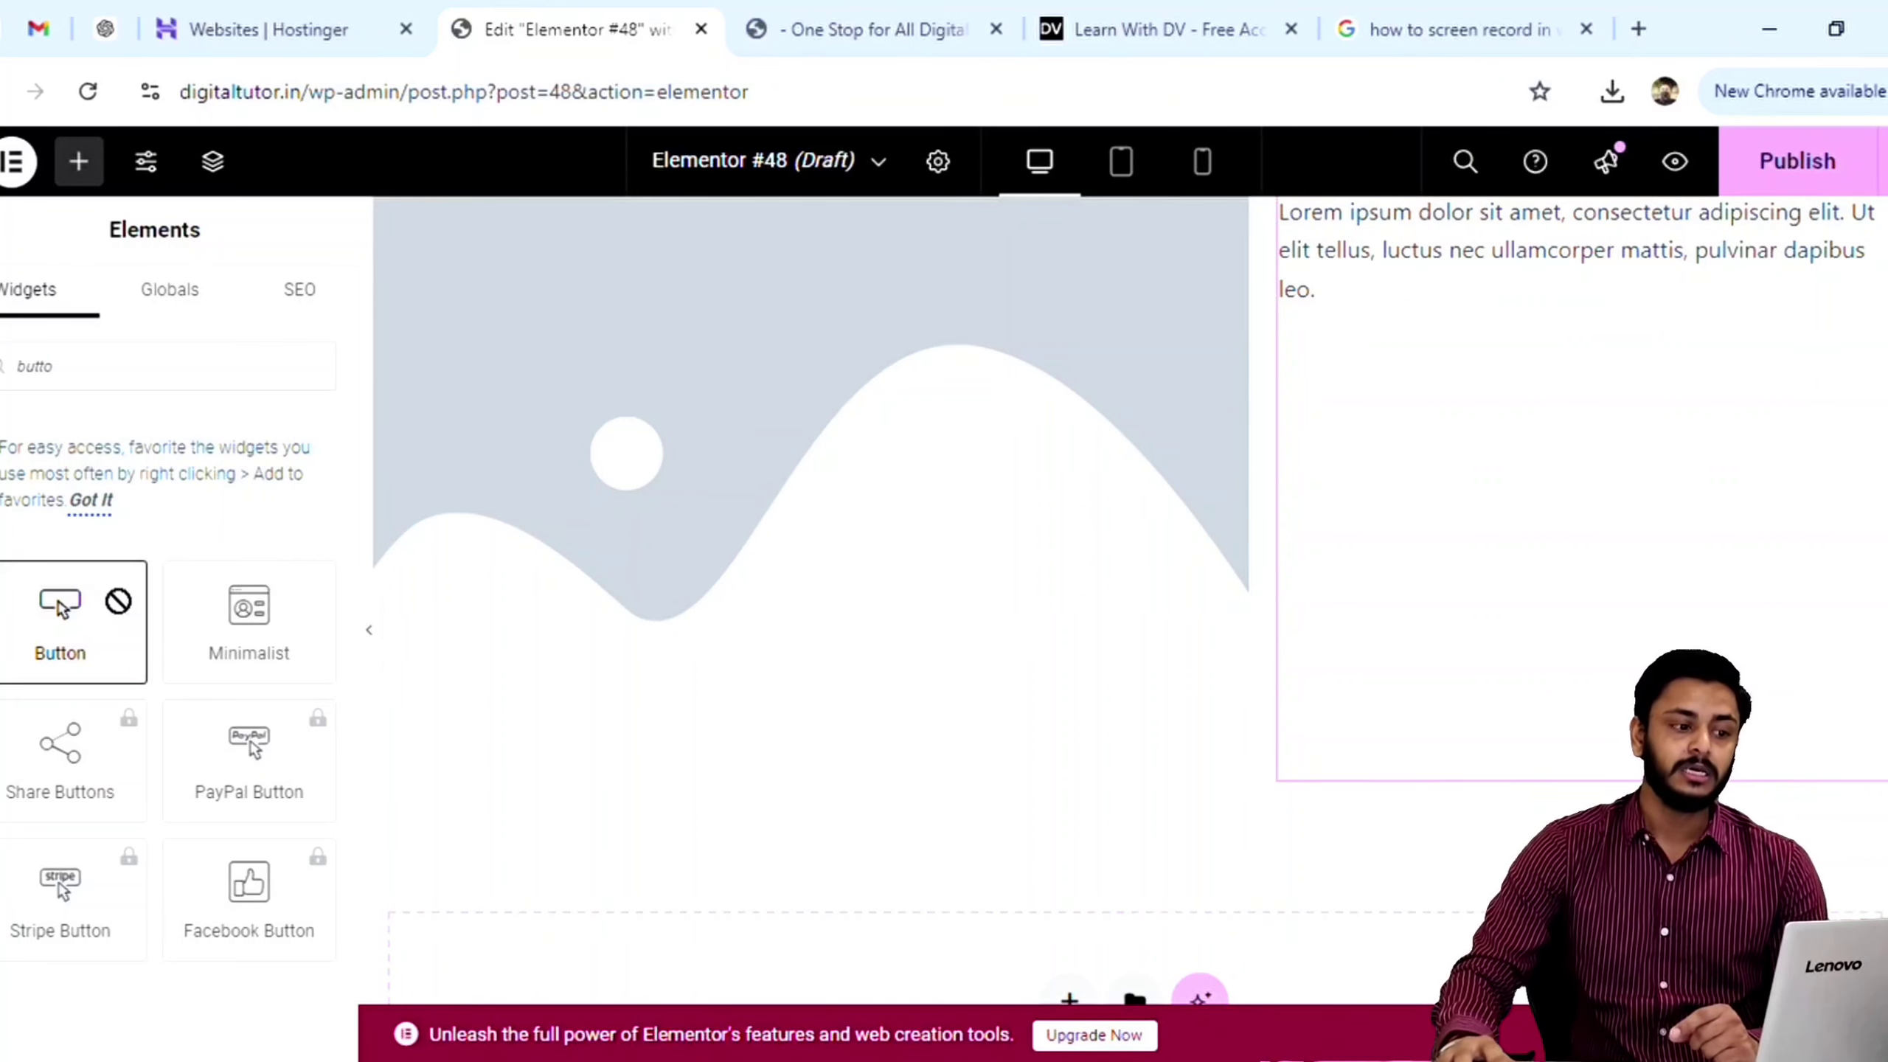
{"action": "left_click_drag", "start_coordinate": [43, 673], "coordinate": [44, 672]}
Step: Add a column-direction Flexbox container below the image and text section and place a Text Editor widget in it
{"action": "scroll", "coordinate": [1167, 796], "scroll_direction": "up", "scroll_amount": 4}
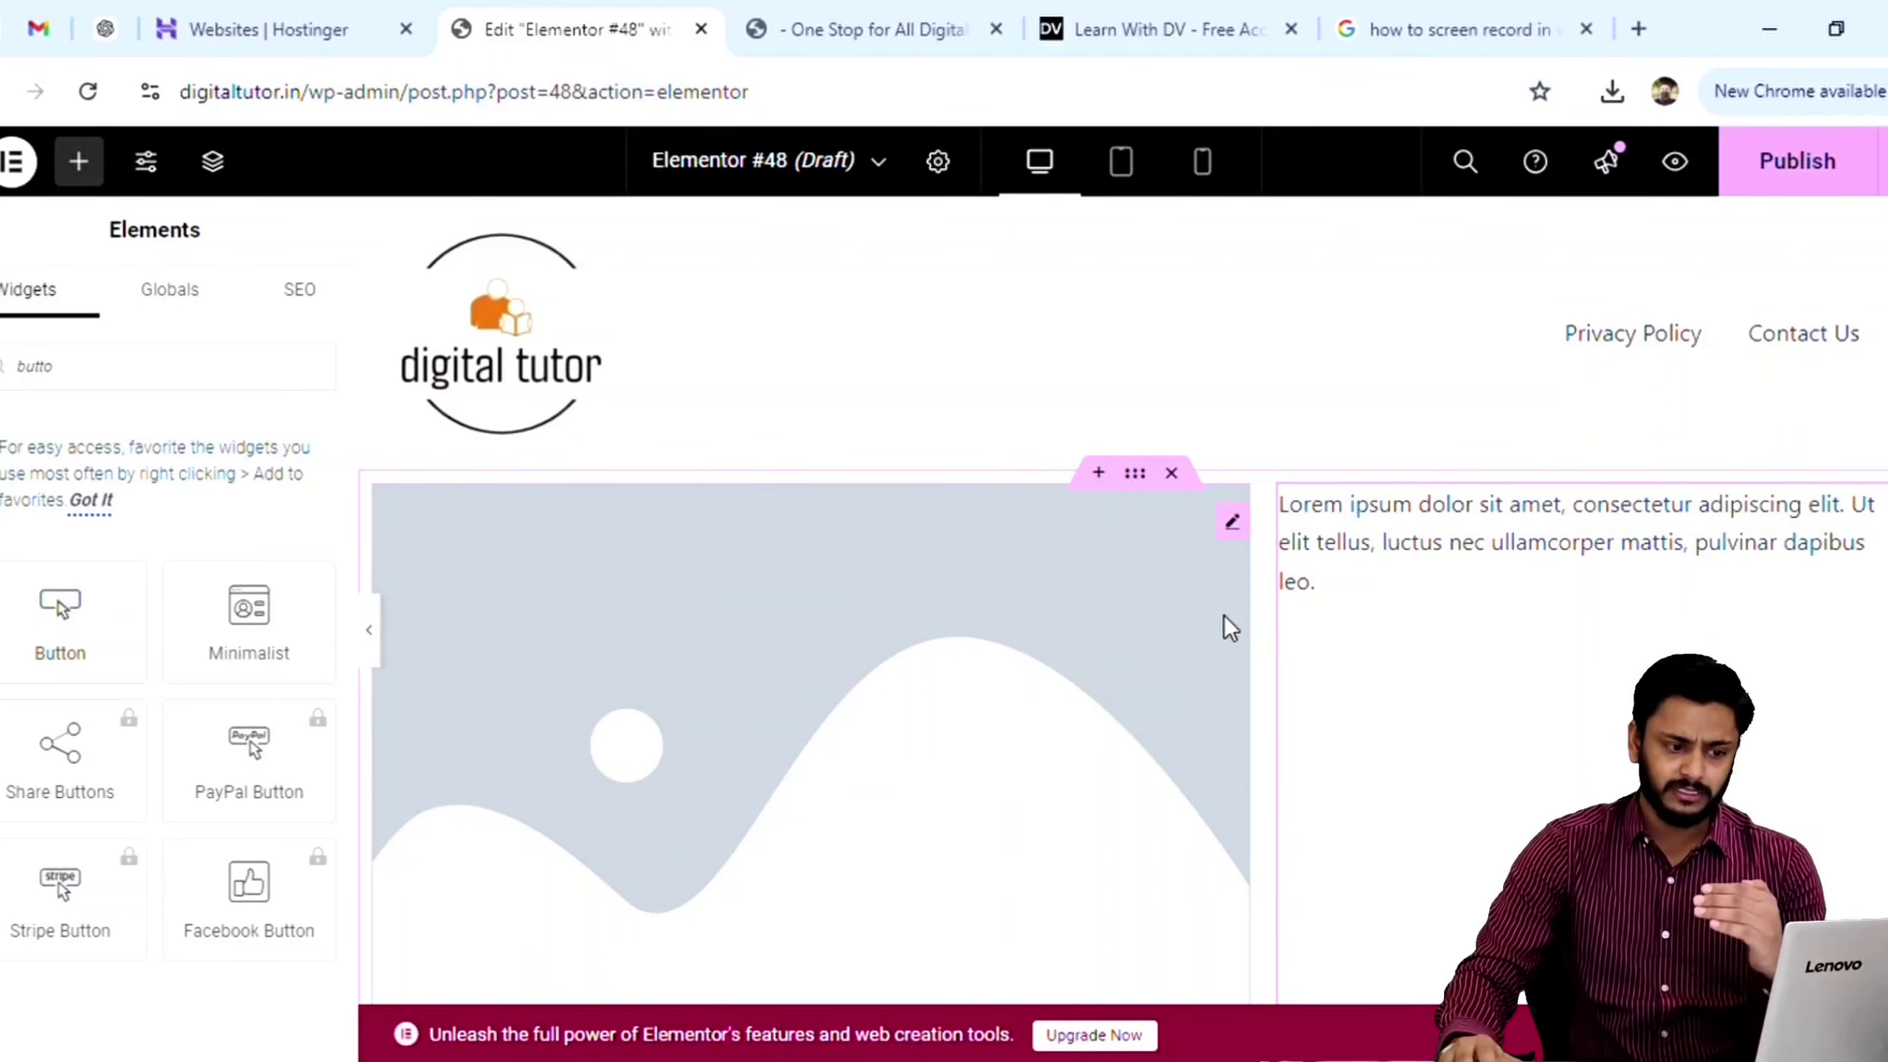
{"action": "scroll", "coordinate": [1227, 626], "scroll_direction": "down", "scroll_amount": 6}
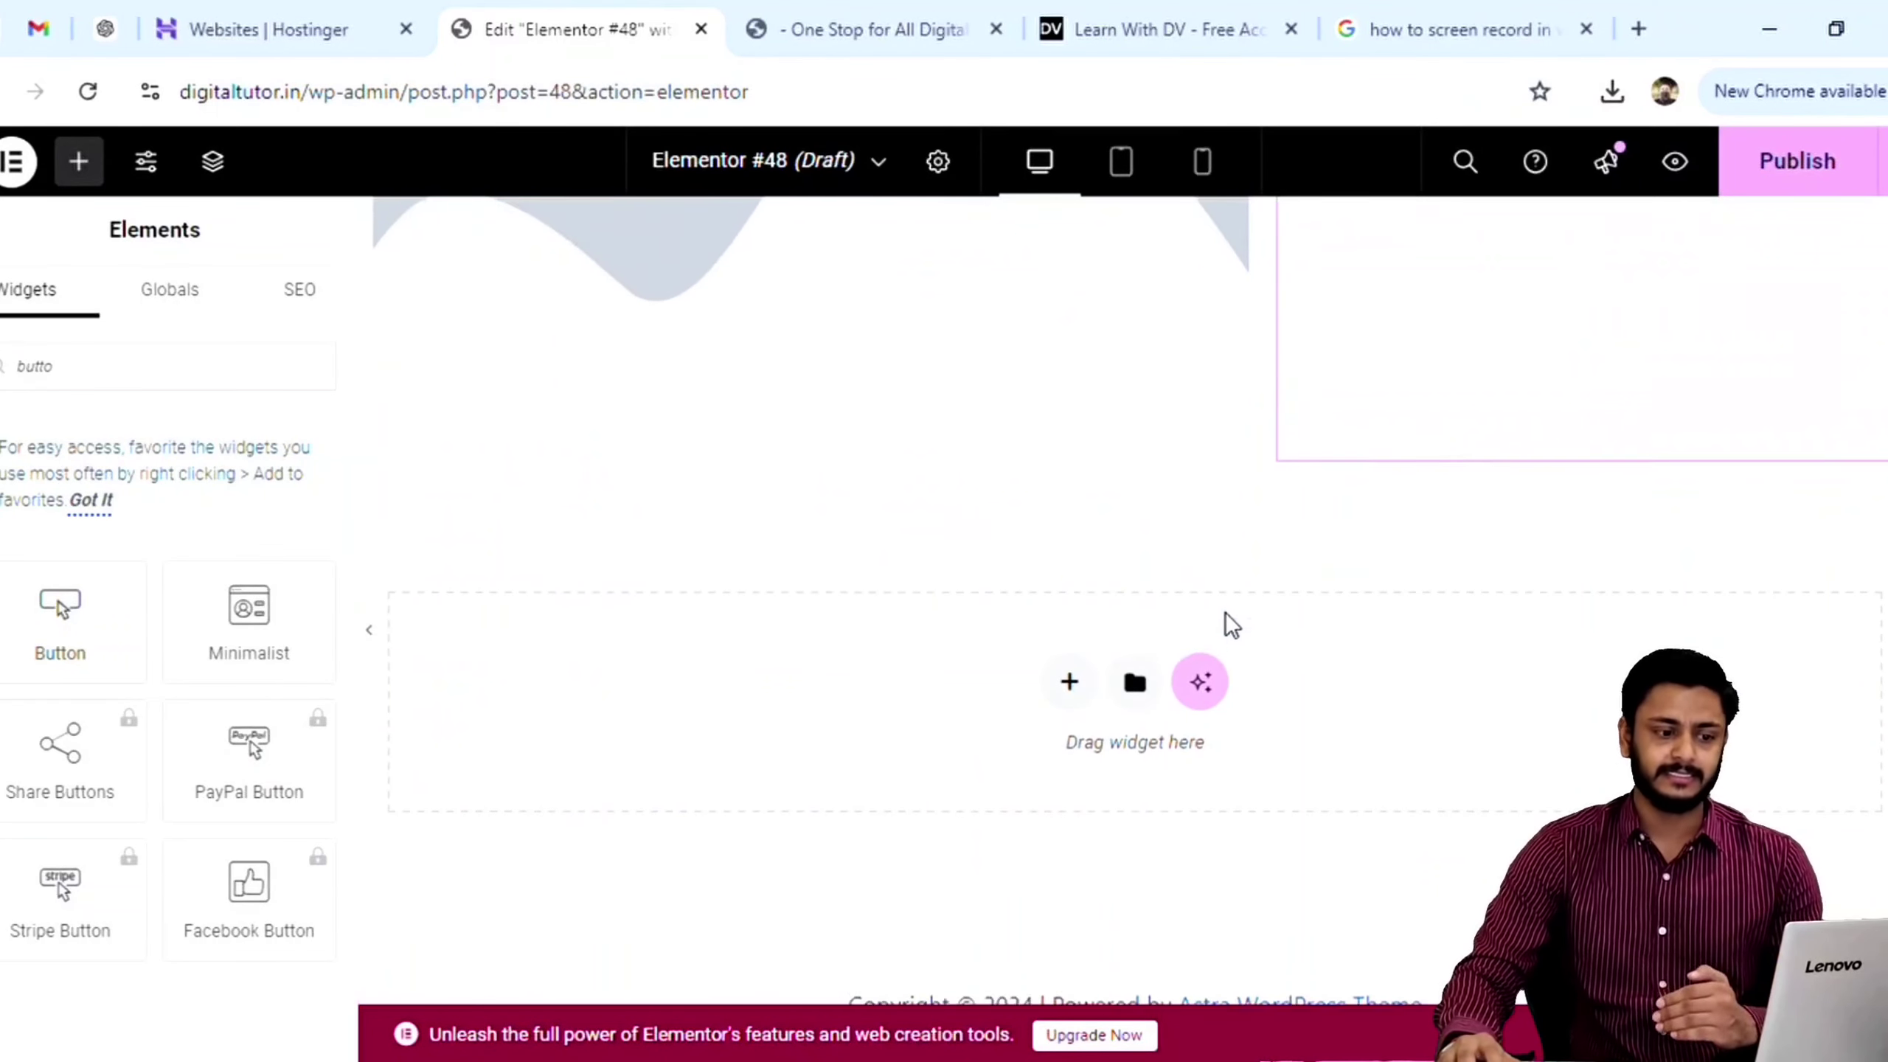
{"action": "left_click", "coordinate": [1070, 682]}
{"action": "left_click", "coordinate": [1063, 781]}
{"action": "left_click", "coordinate": [799, 744]}
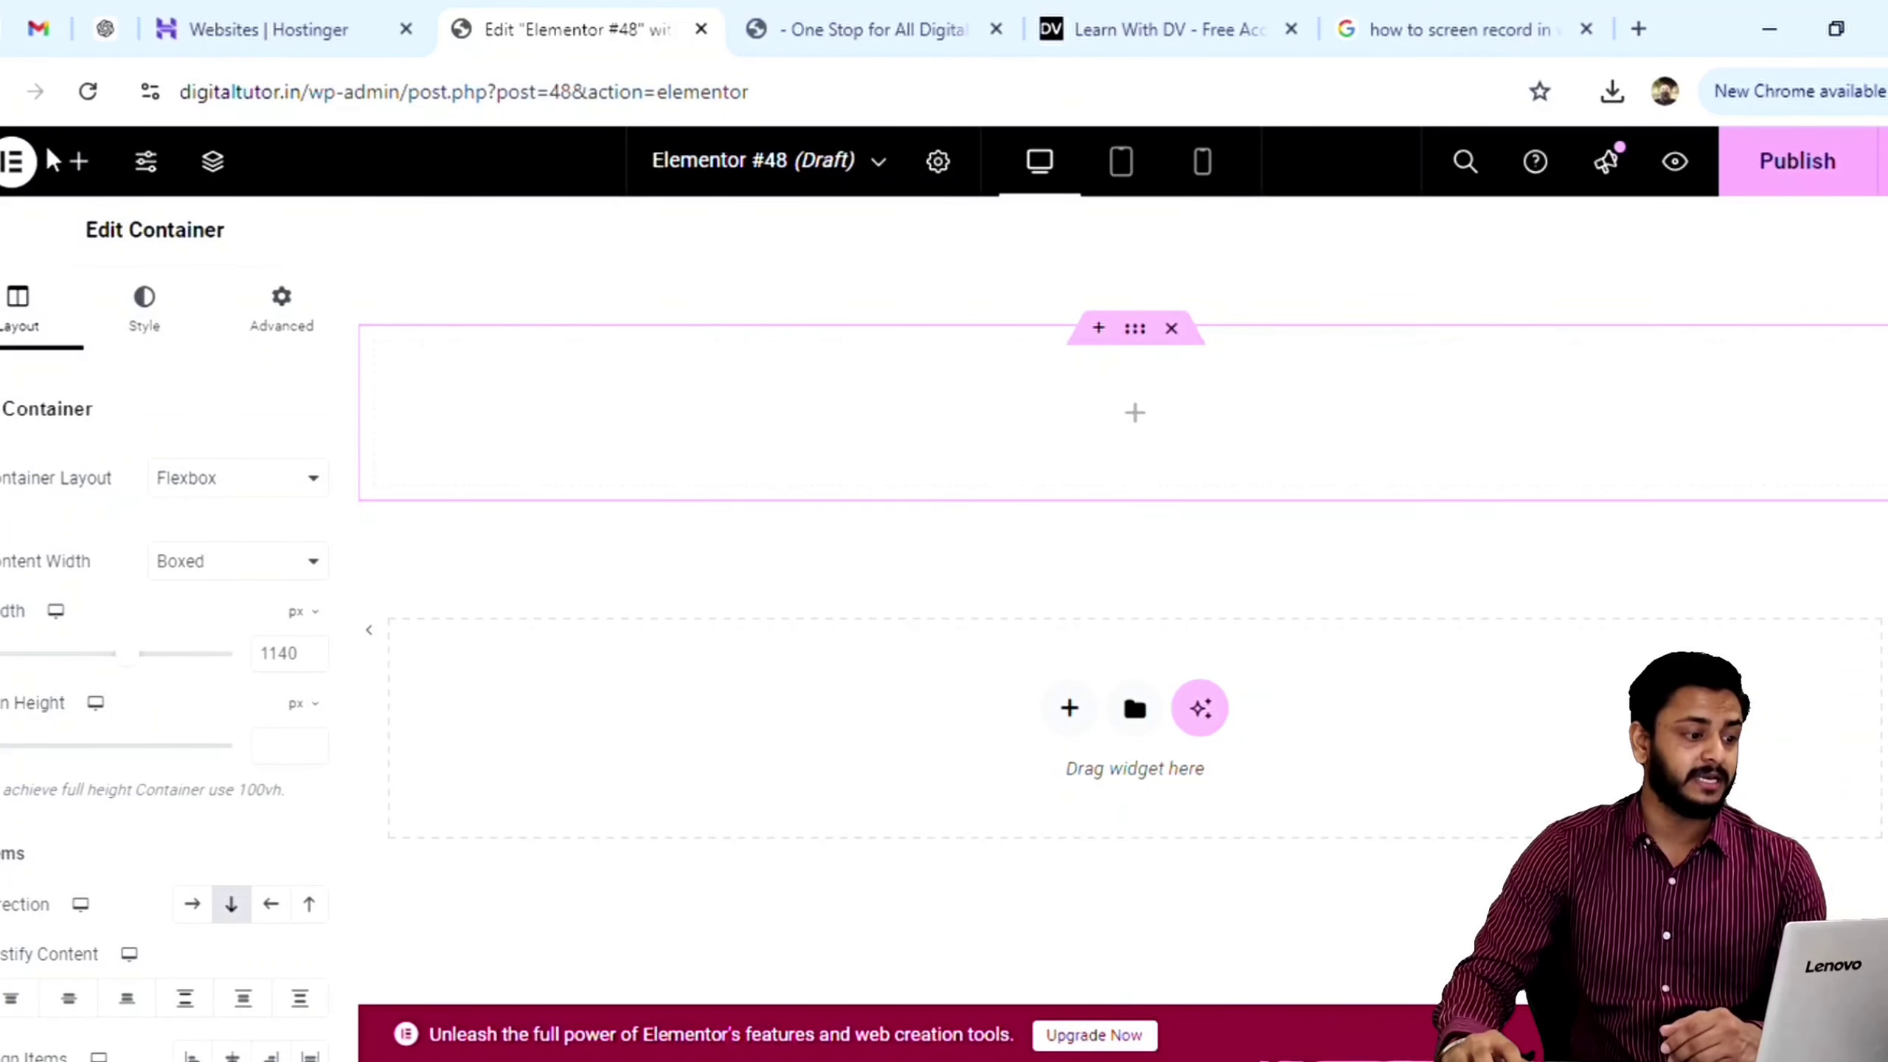
{"action": "scroll", "coordinate": [67, 855], "scroll_direction": "down", "scroll_amount": 5}
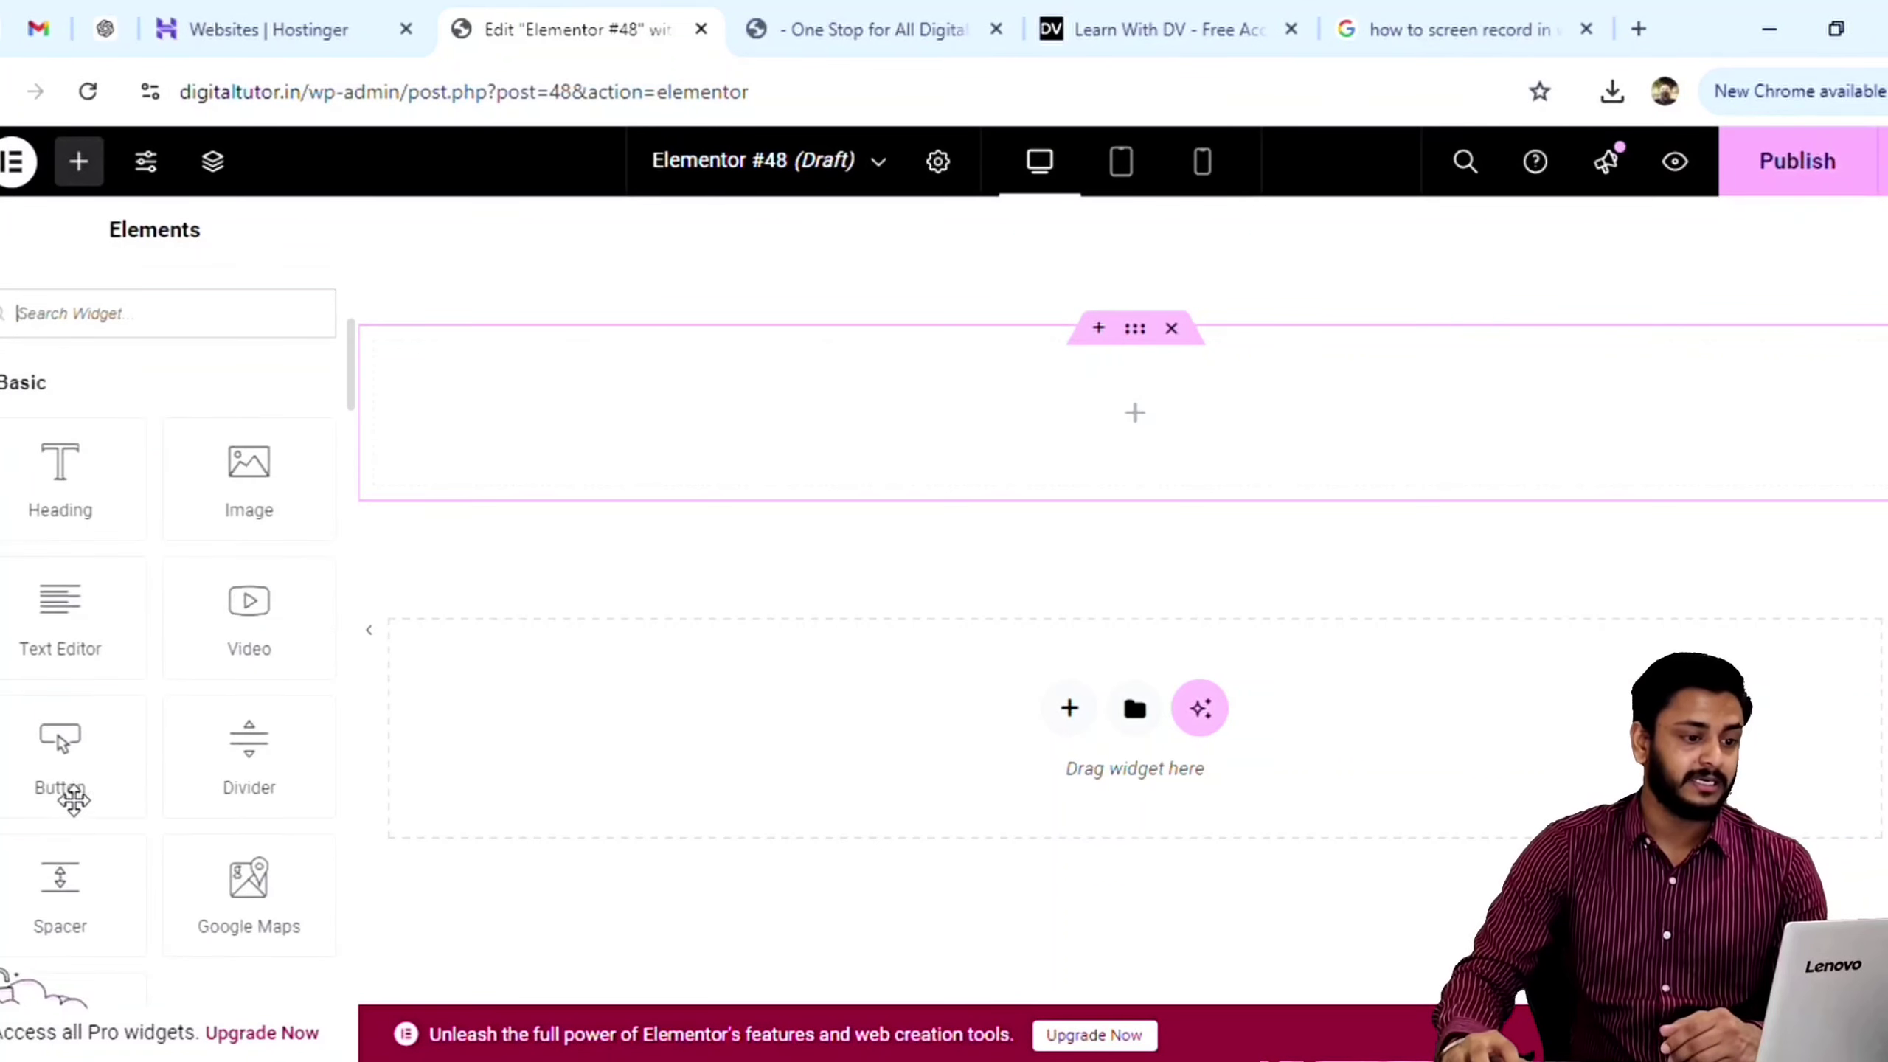
{"action": "left_click_drag", "start_coordinate": [87, 638], "coordinate": [1252, 439]}
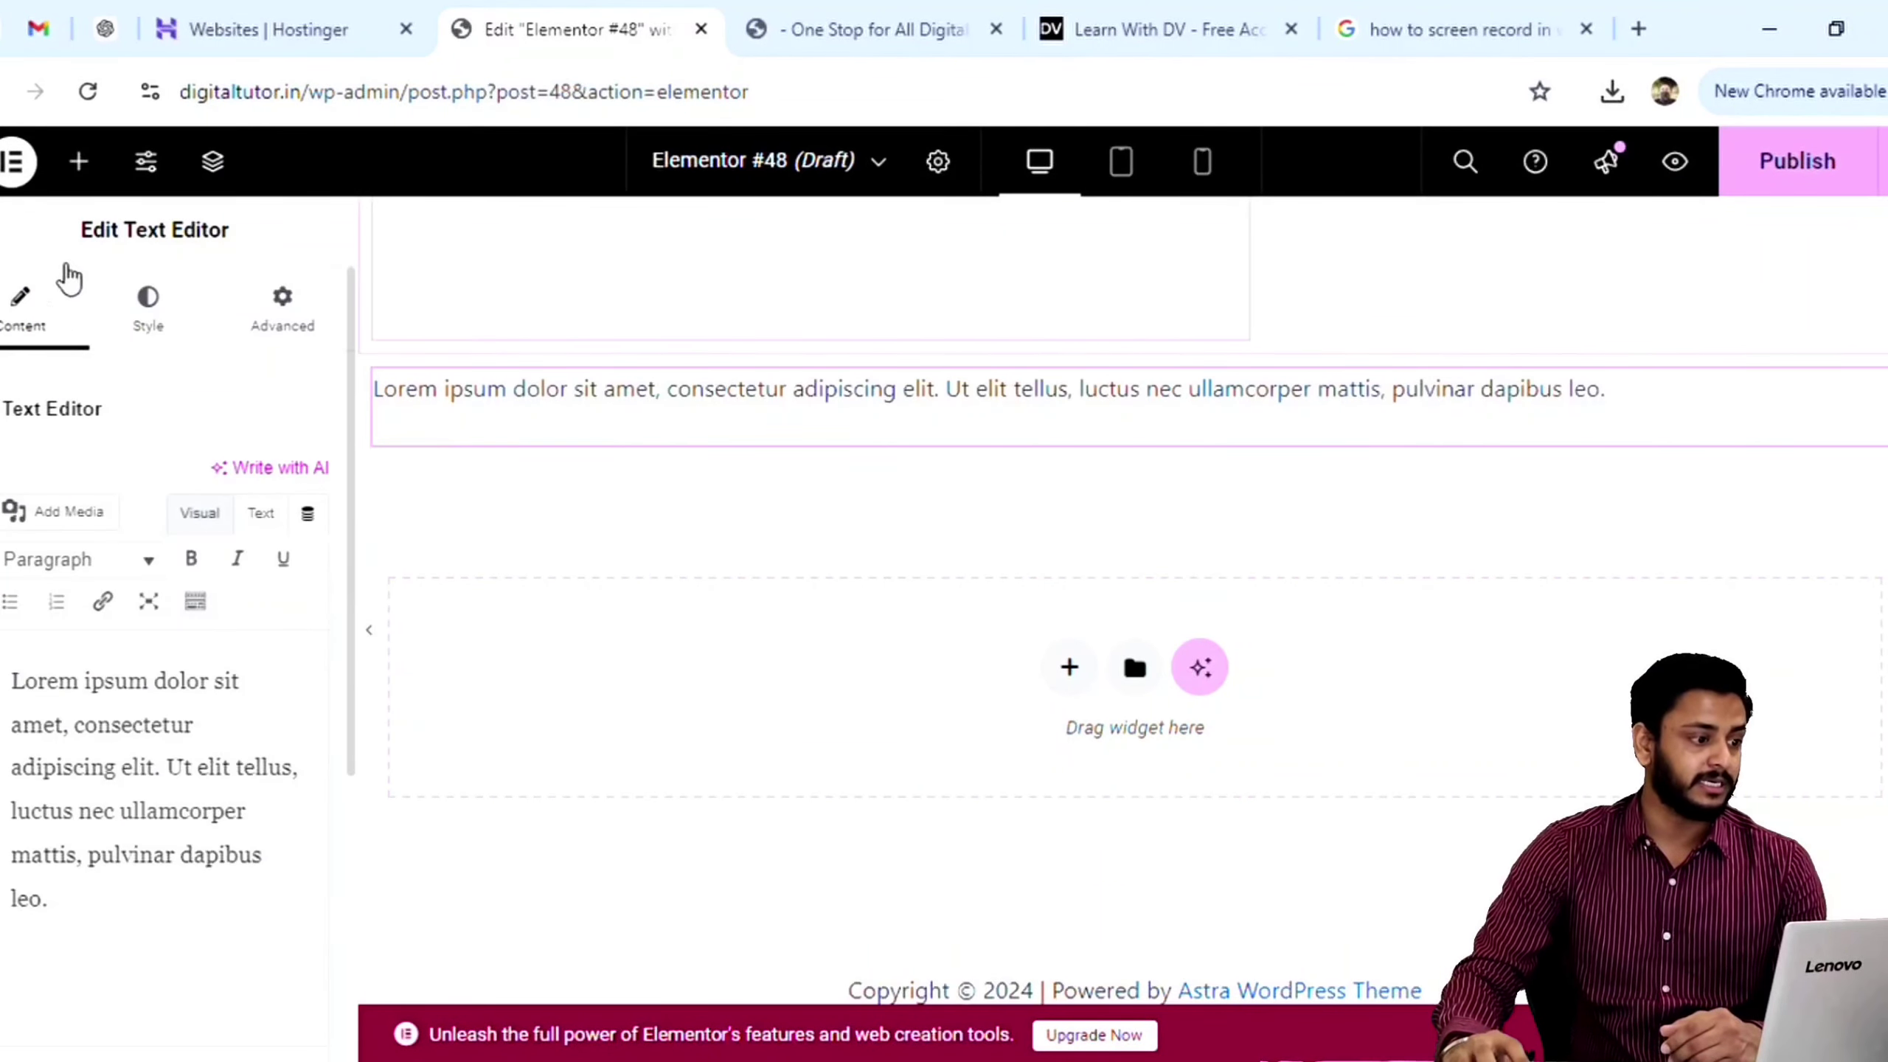
Step: Search the widgets for "button" and place a Button widget under the text in the lower container
{"action": "left_click", "coordinate": [92, 166]}
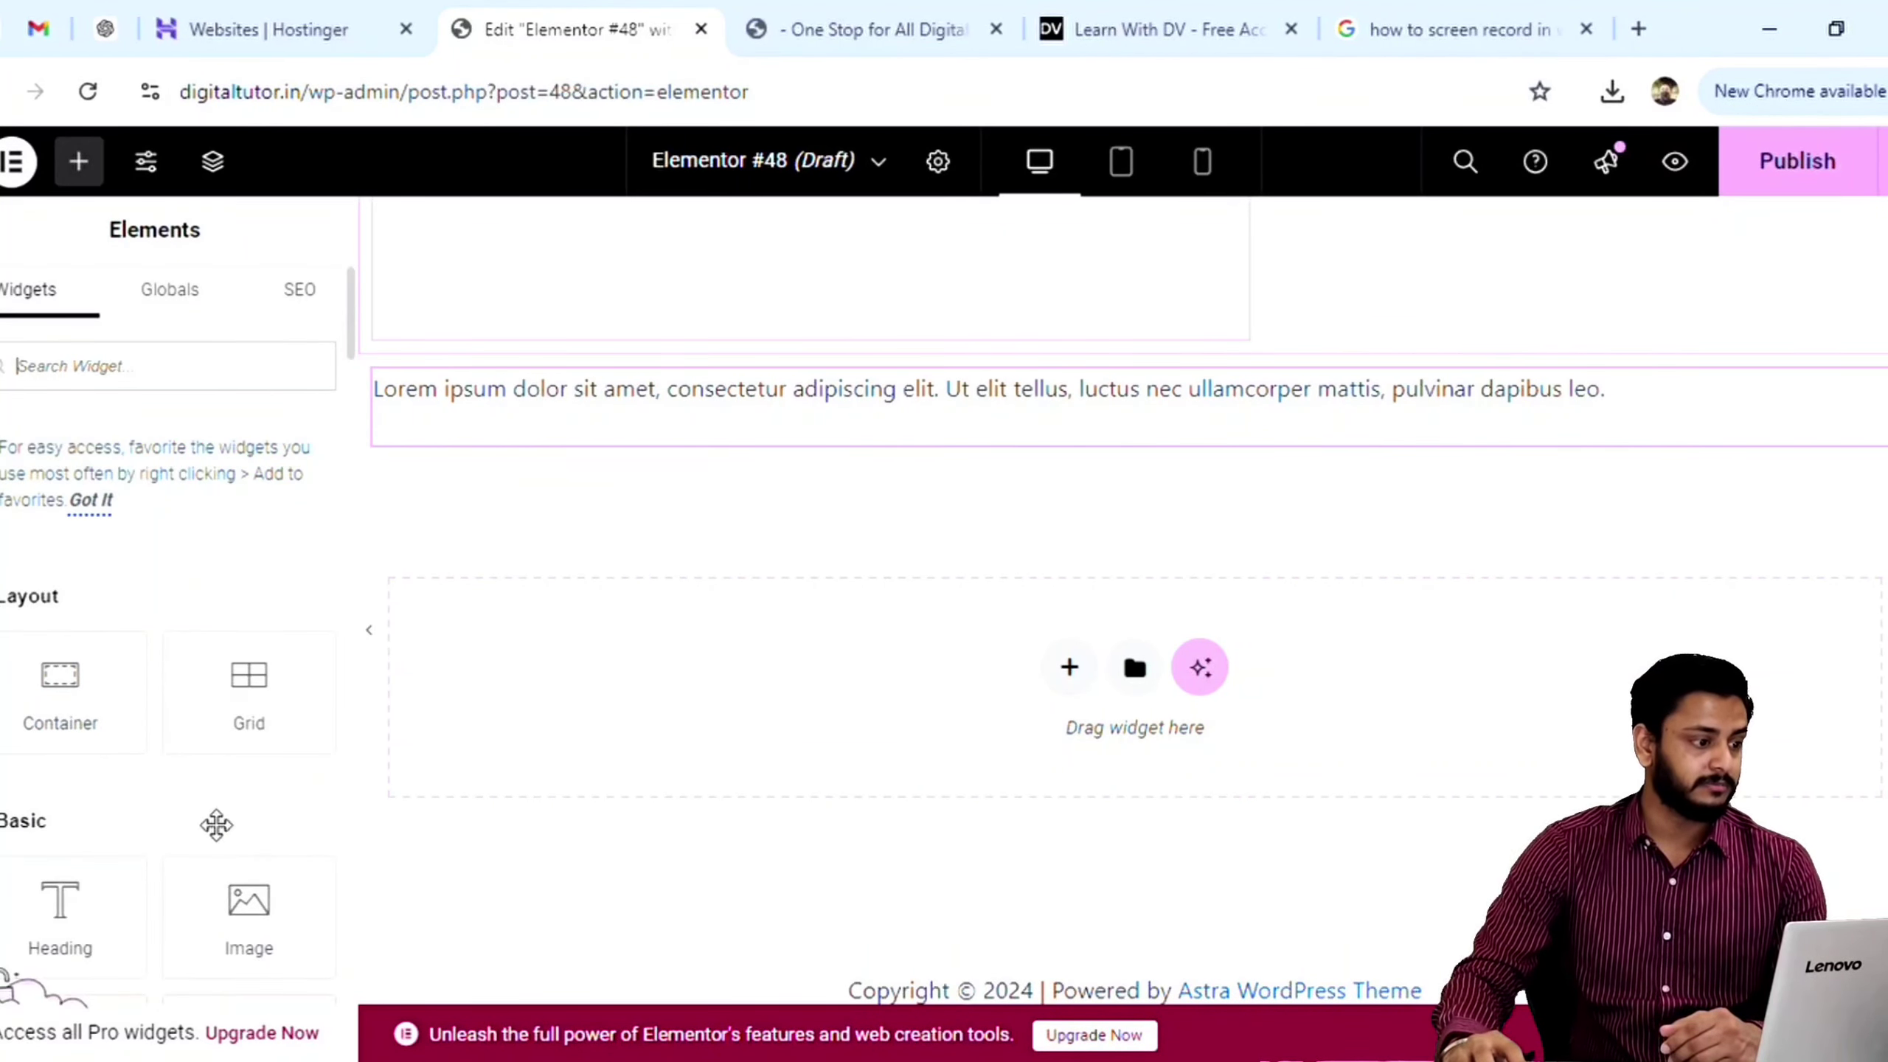
{"action": "type", "text": "butd"}
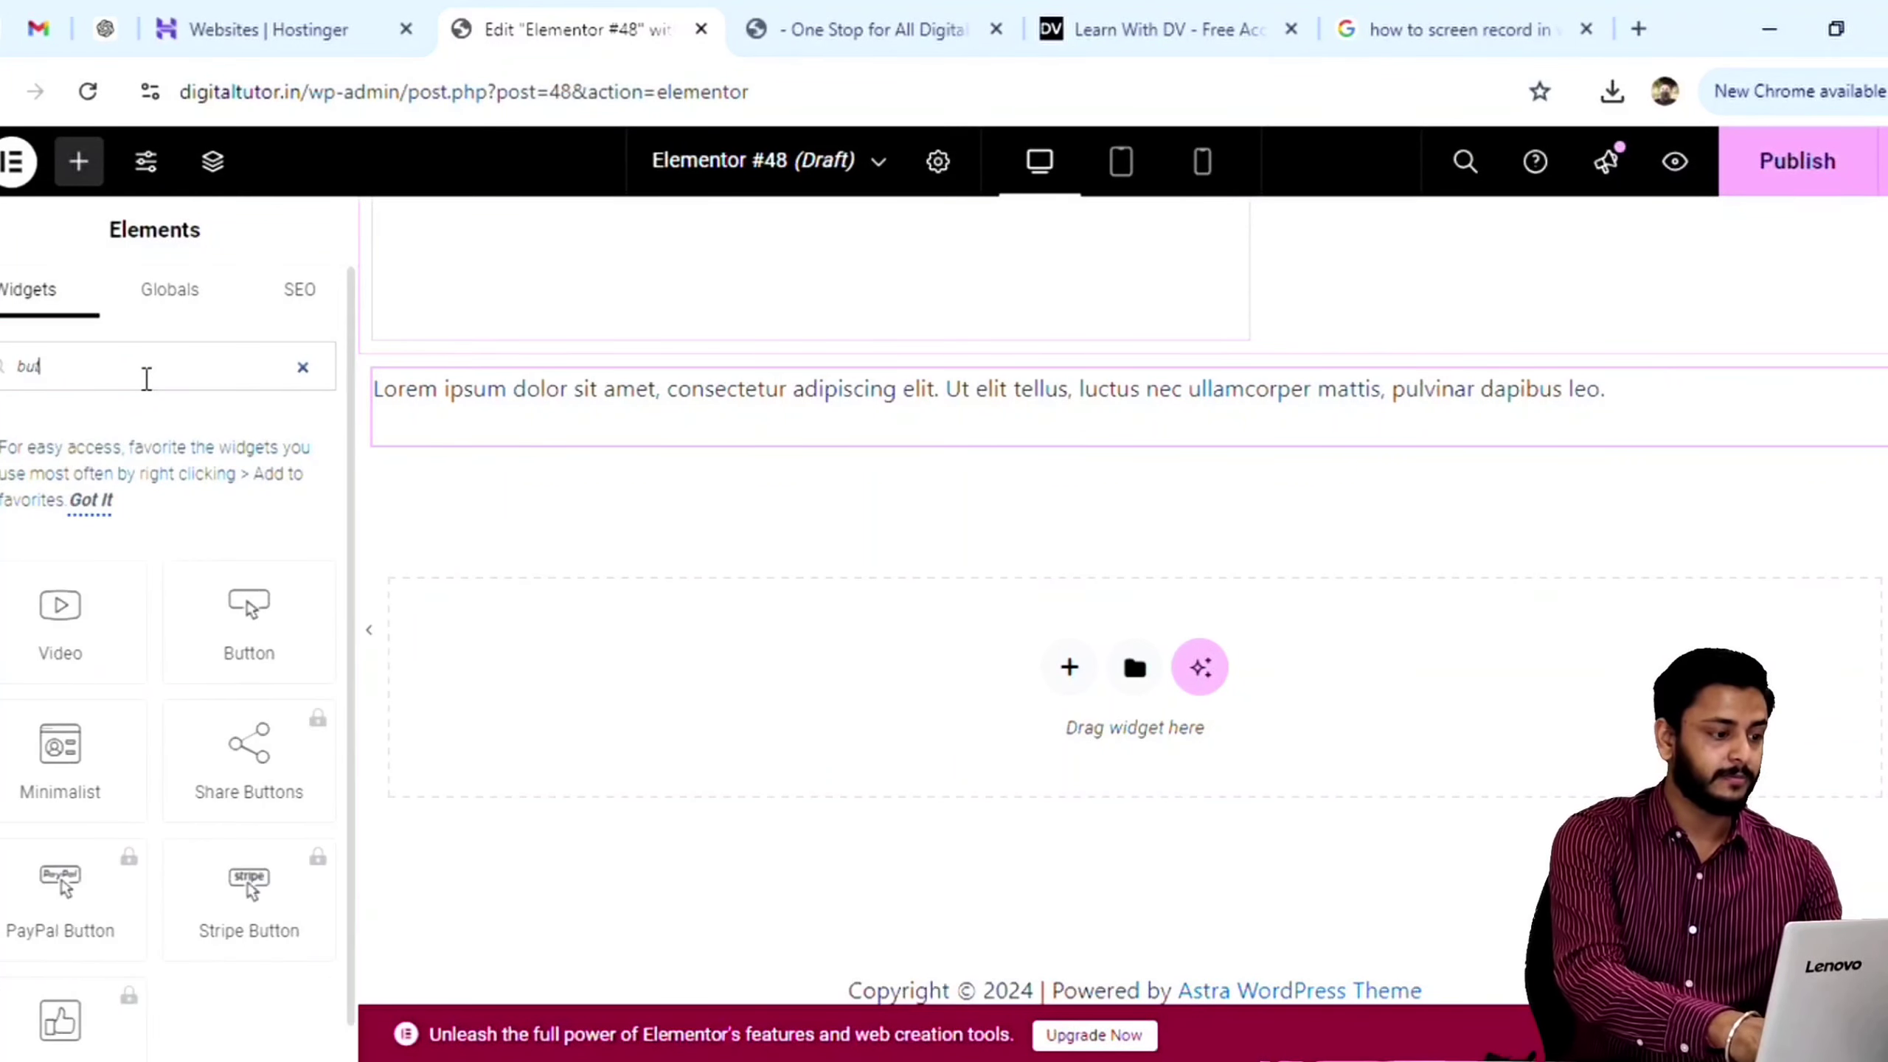
{"action": "key", "text": "BackSpace"}
{"action": "key", "text": "BackSpace"}
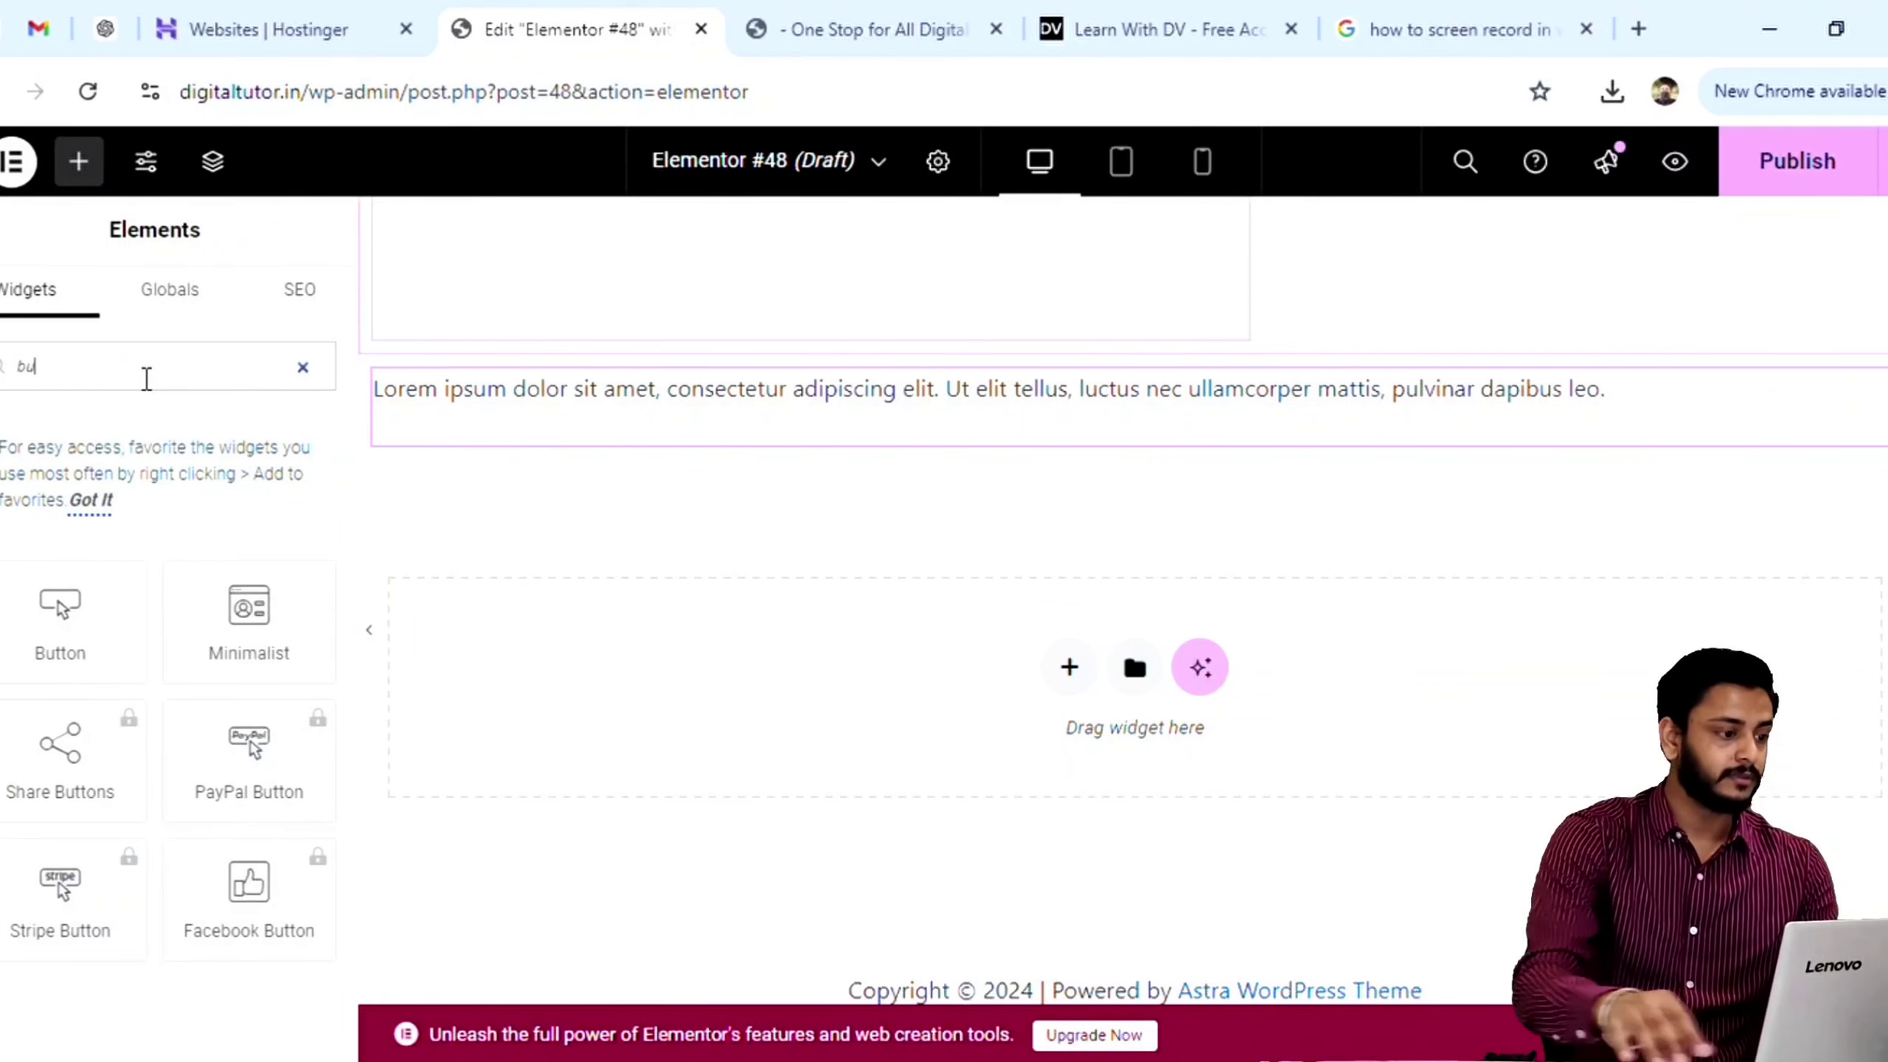
{"action": "type", "text": "ton"}
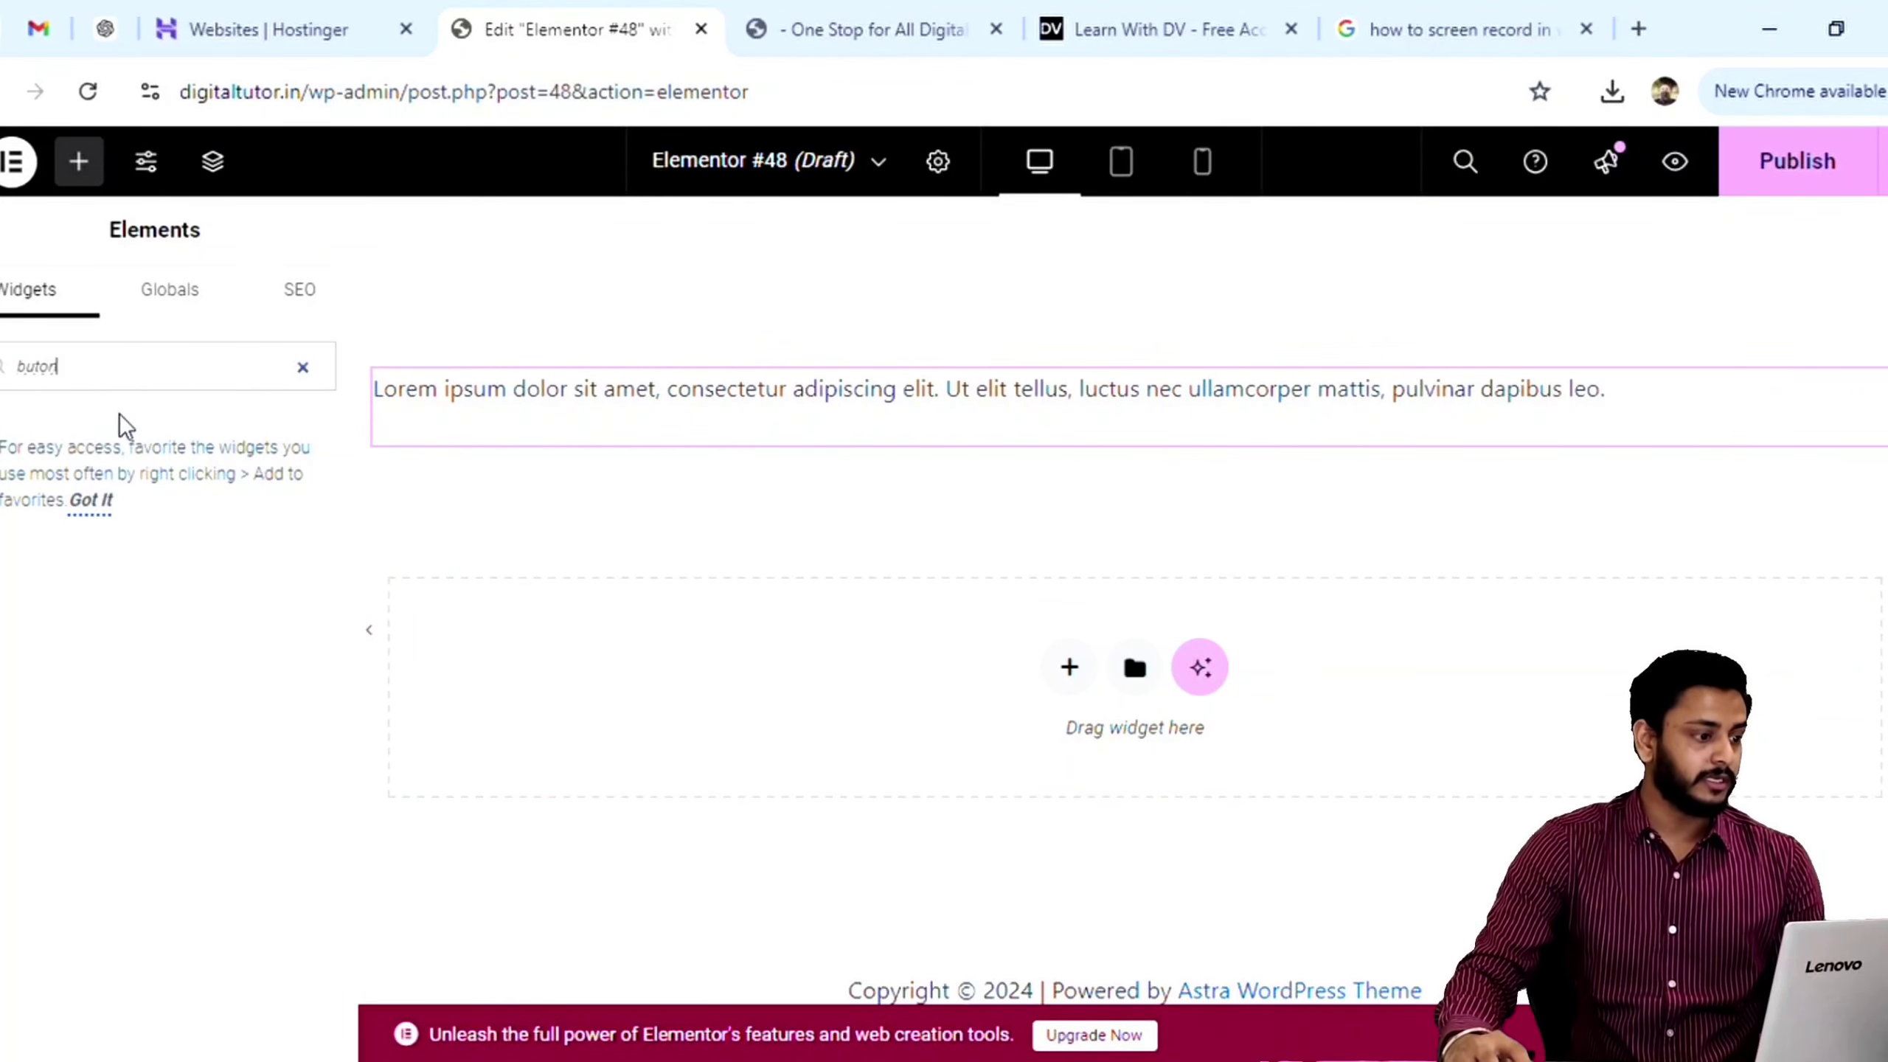
{"action": "key", "text": "BackSpace"}
{"action": "key", "text": "BackSpace"}
{"action": "type", "text": "ton"}
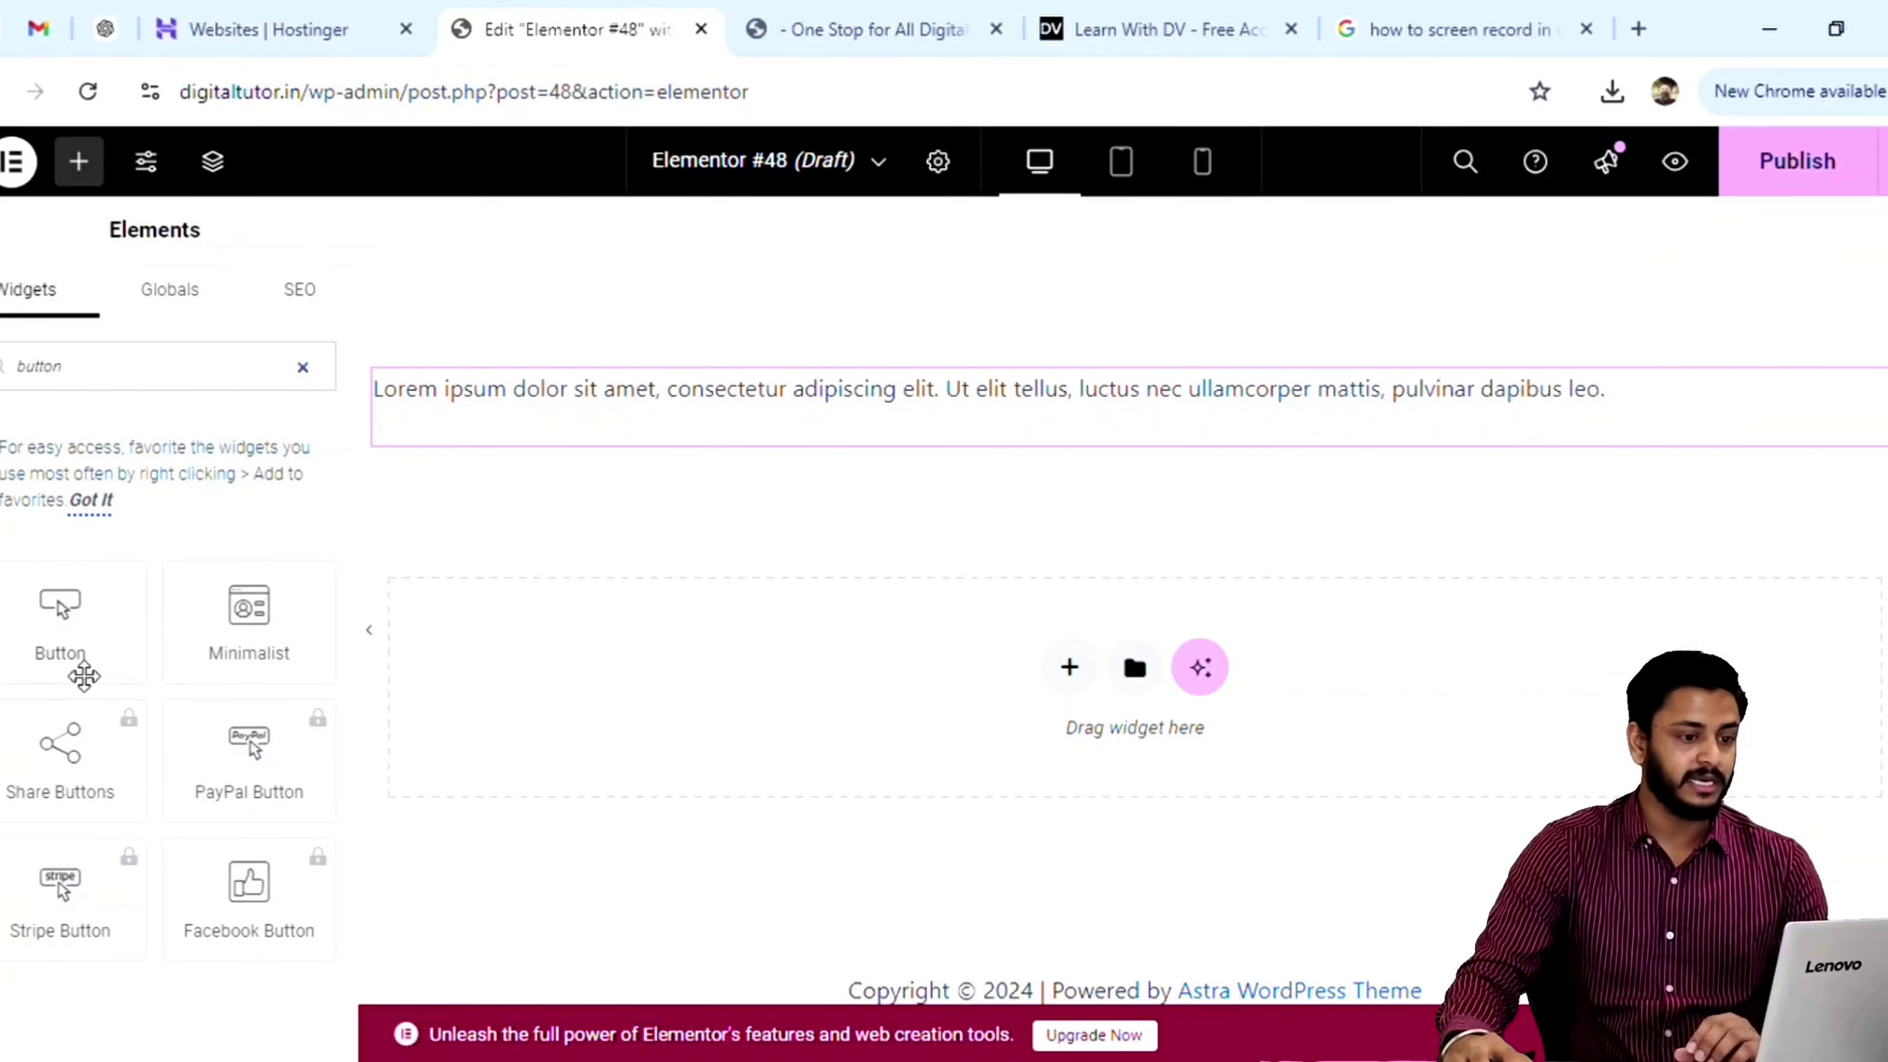
{"action": "left_click_drag", "start_coordinate": [84, 677], "coordinate": [1094, 442]}
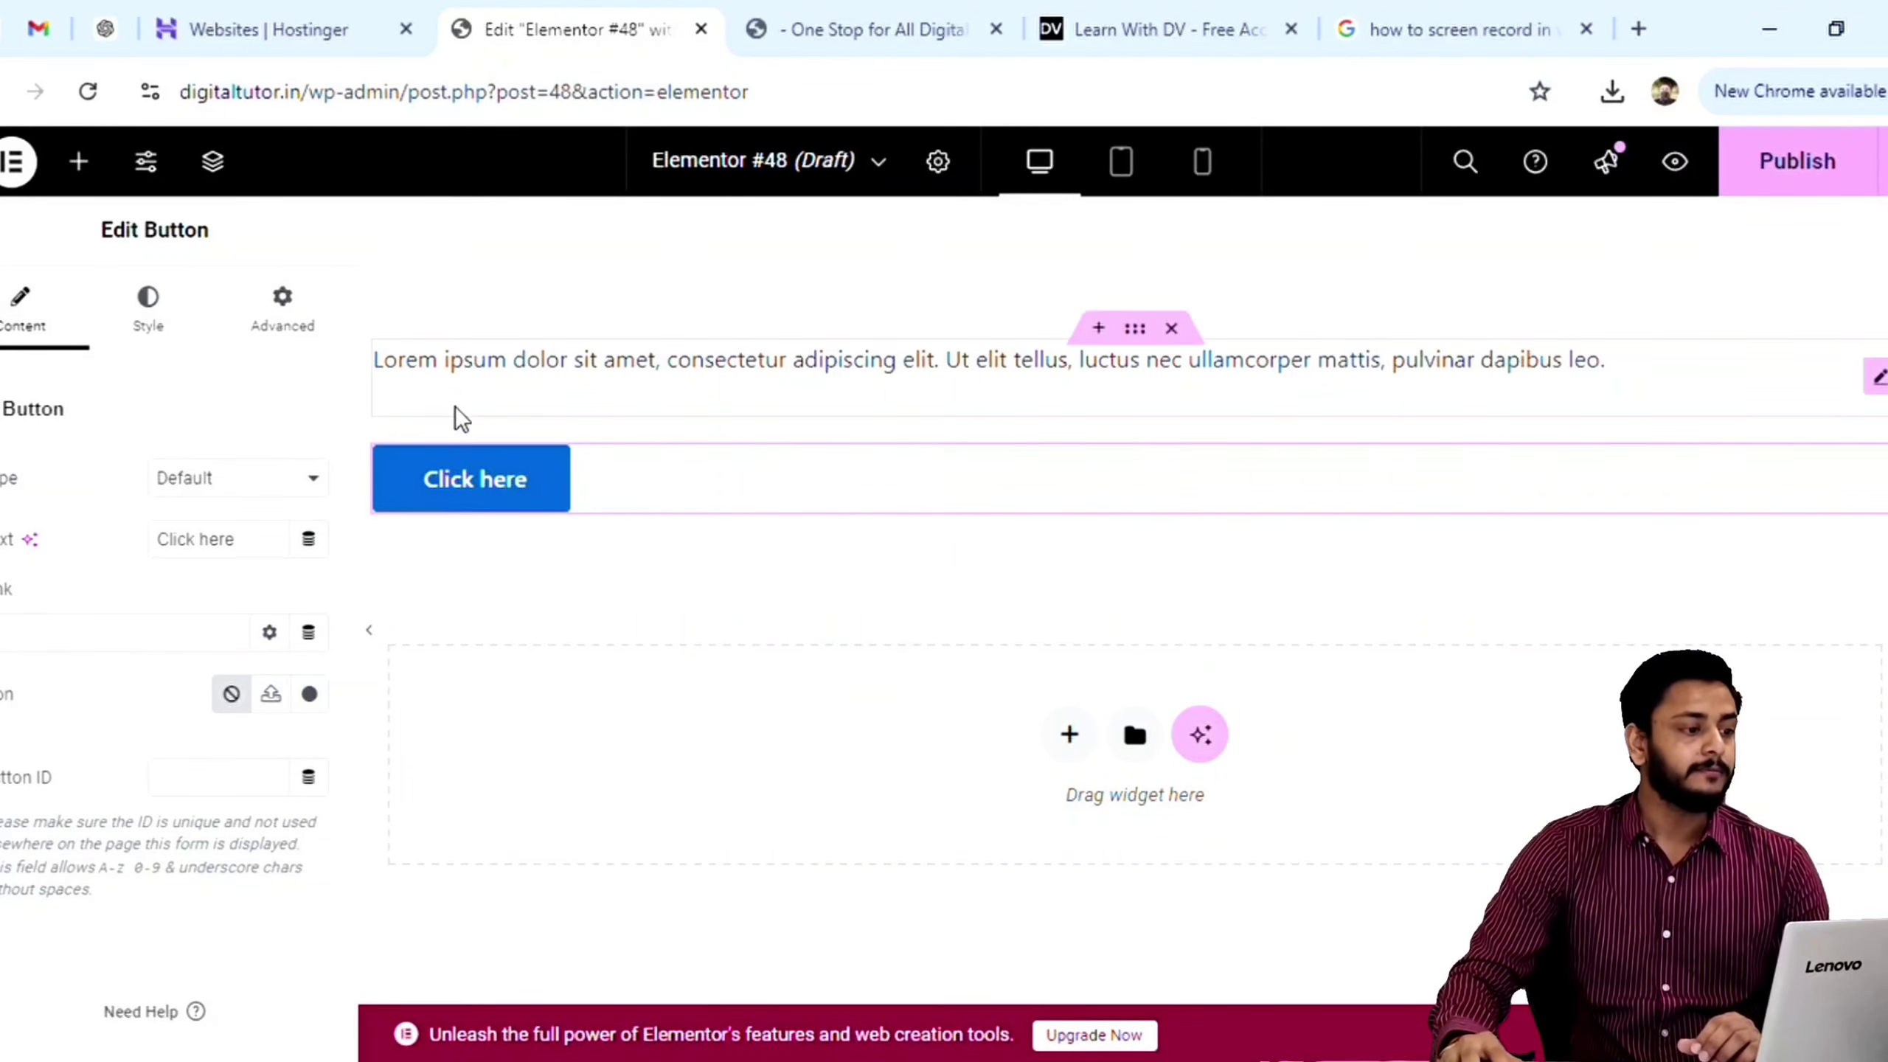
Step: Look through the Basic and Pro widgets to see which ones are locked behind the upgrade
{"action": "left_click", "coordinate": [78, 162]}
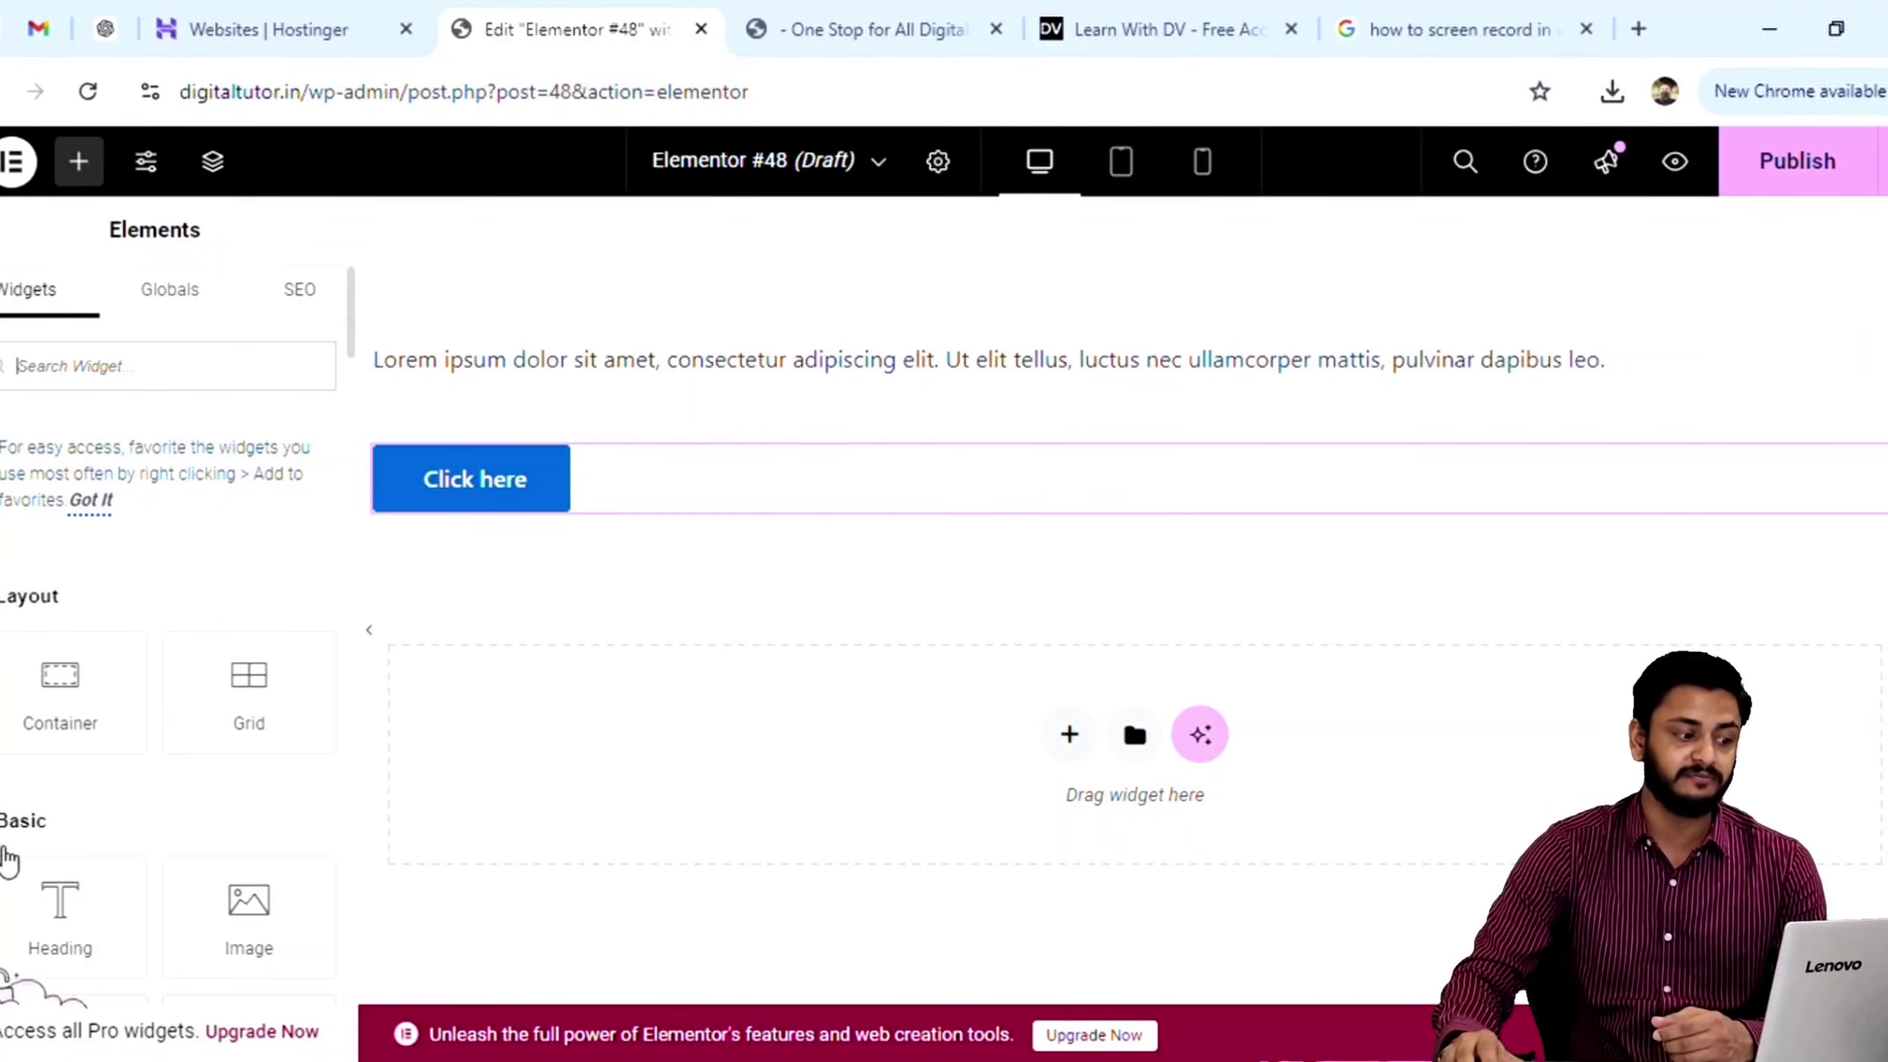
{"action": "scroll", "coordinate": [74, 789], "scroll_direction": "down", "scroll_amount": 10}
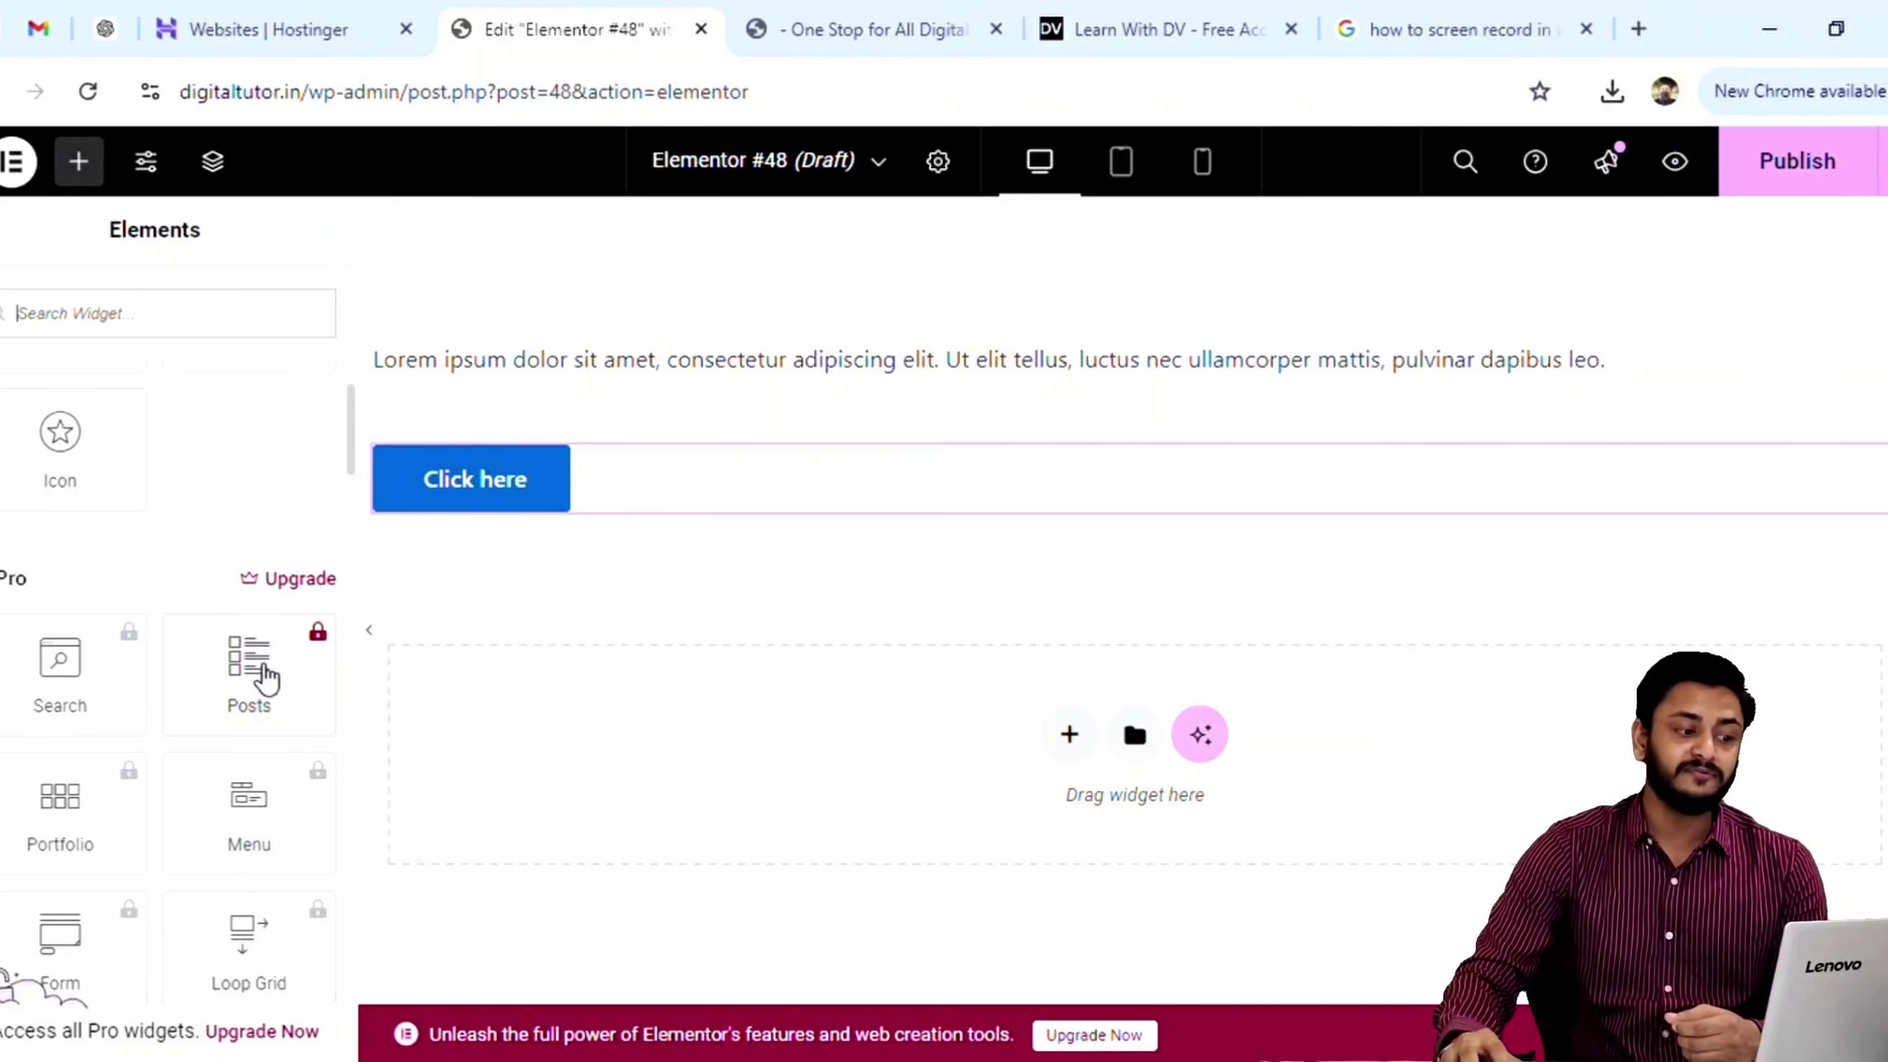
{"action": "scroll", "coordinate": [194, 789], "scroll_direction": "down", "scroll_amount": 5}
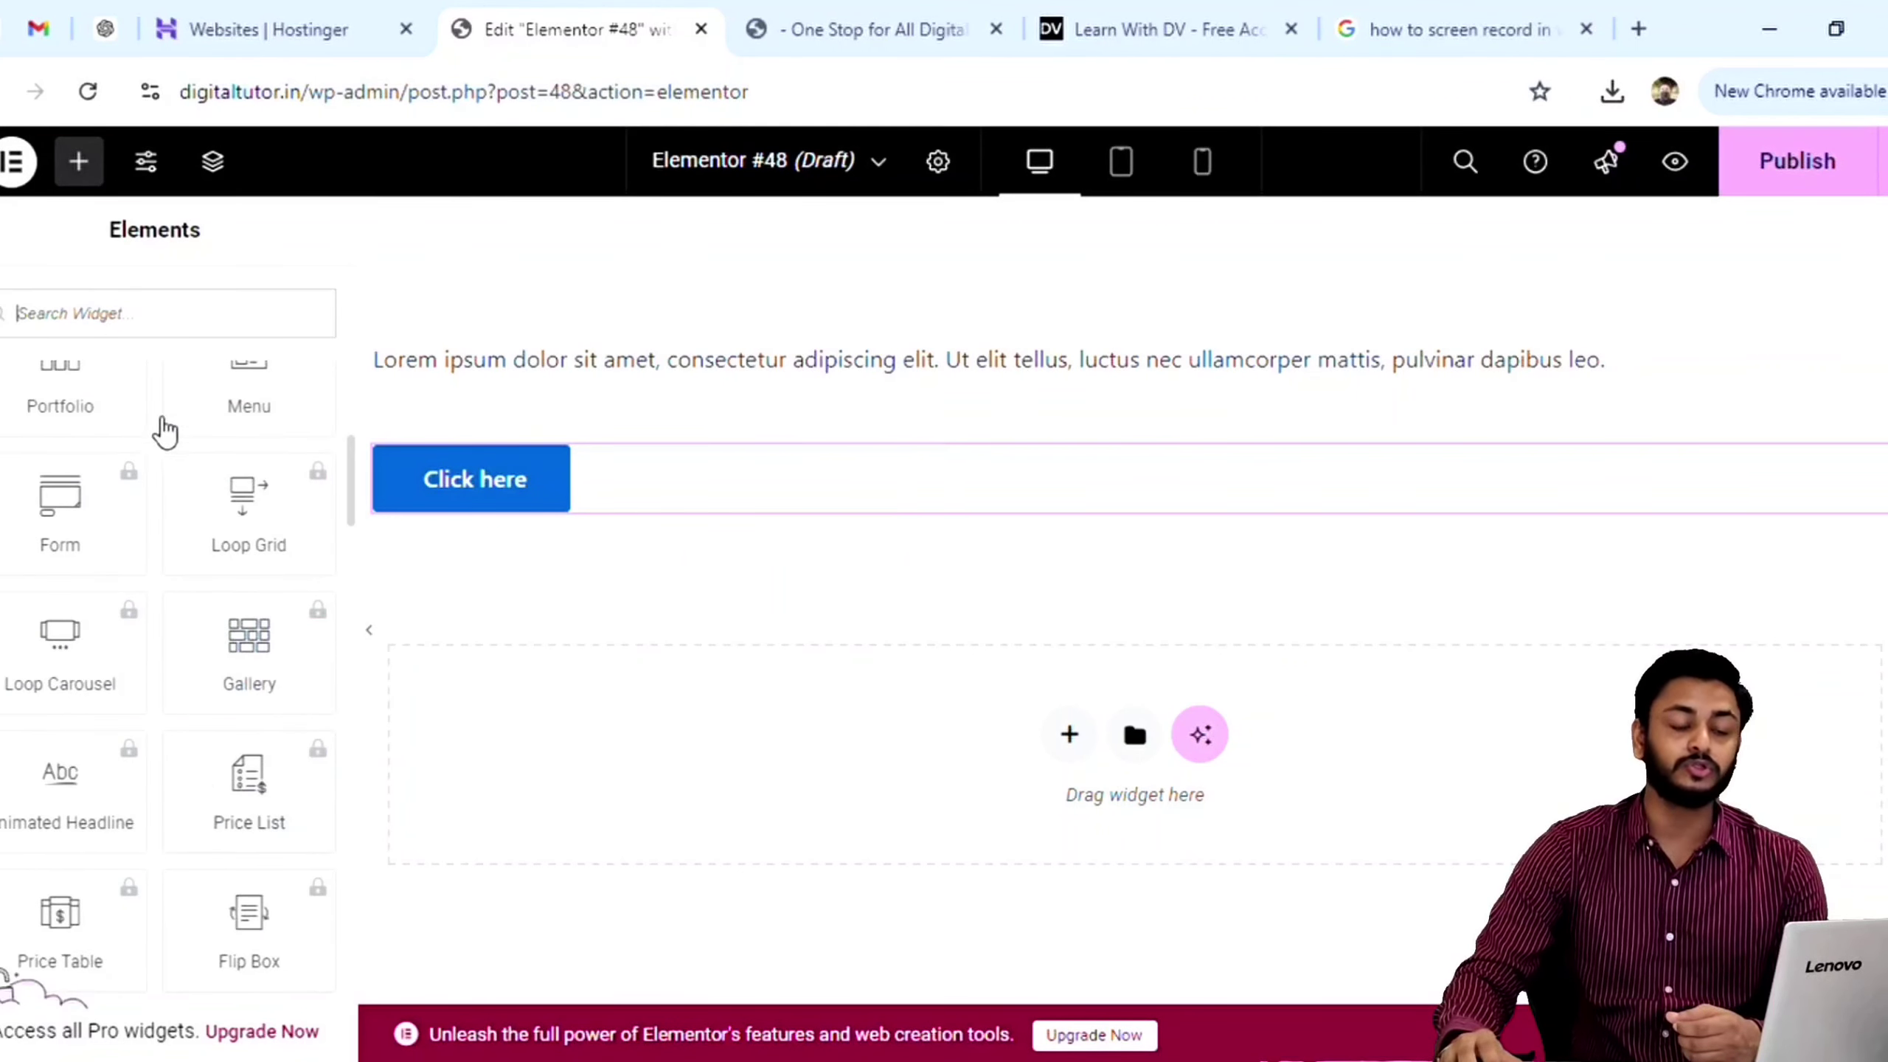
{"action": "scroll", "coordinate": [227, 702], "scroll_direction": "up", "scroll_amount": 8}
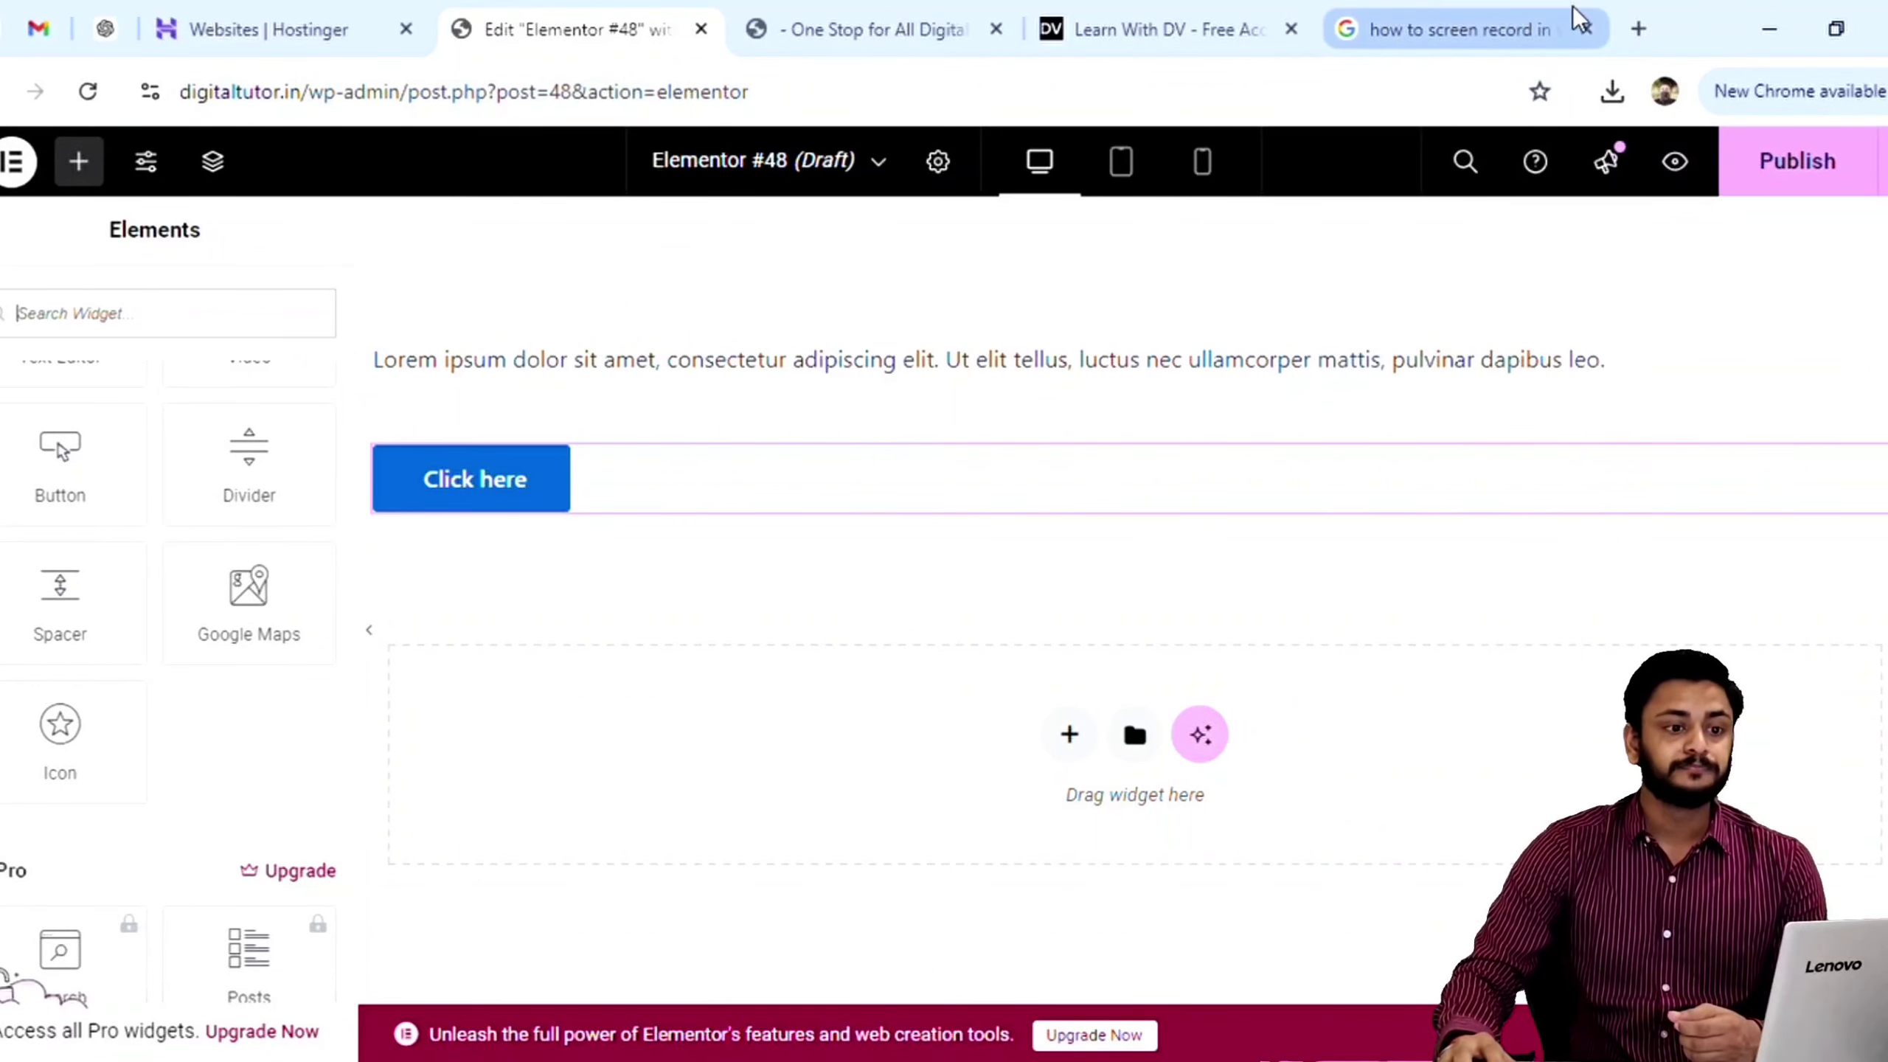
Step: Close the screen recording search page, search the web for "pro elements" and download the plugin from proelements.org
{"action": "left_click", "coordinate": [1586, 29]}
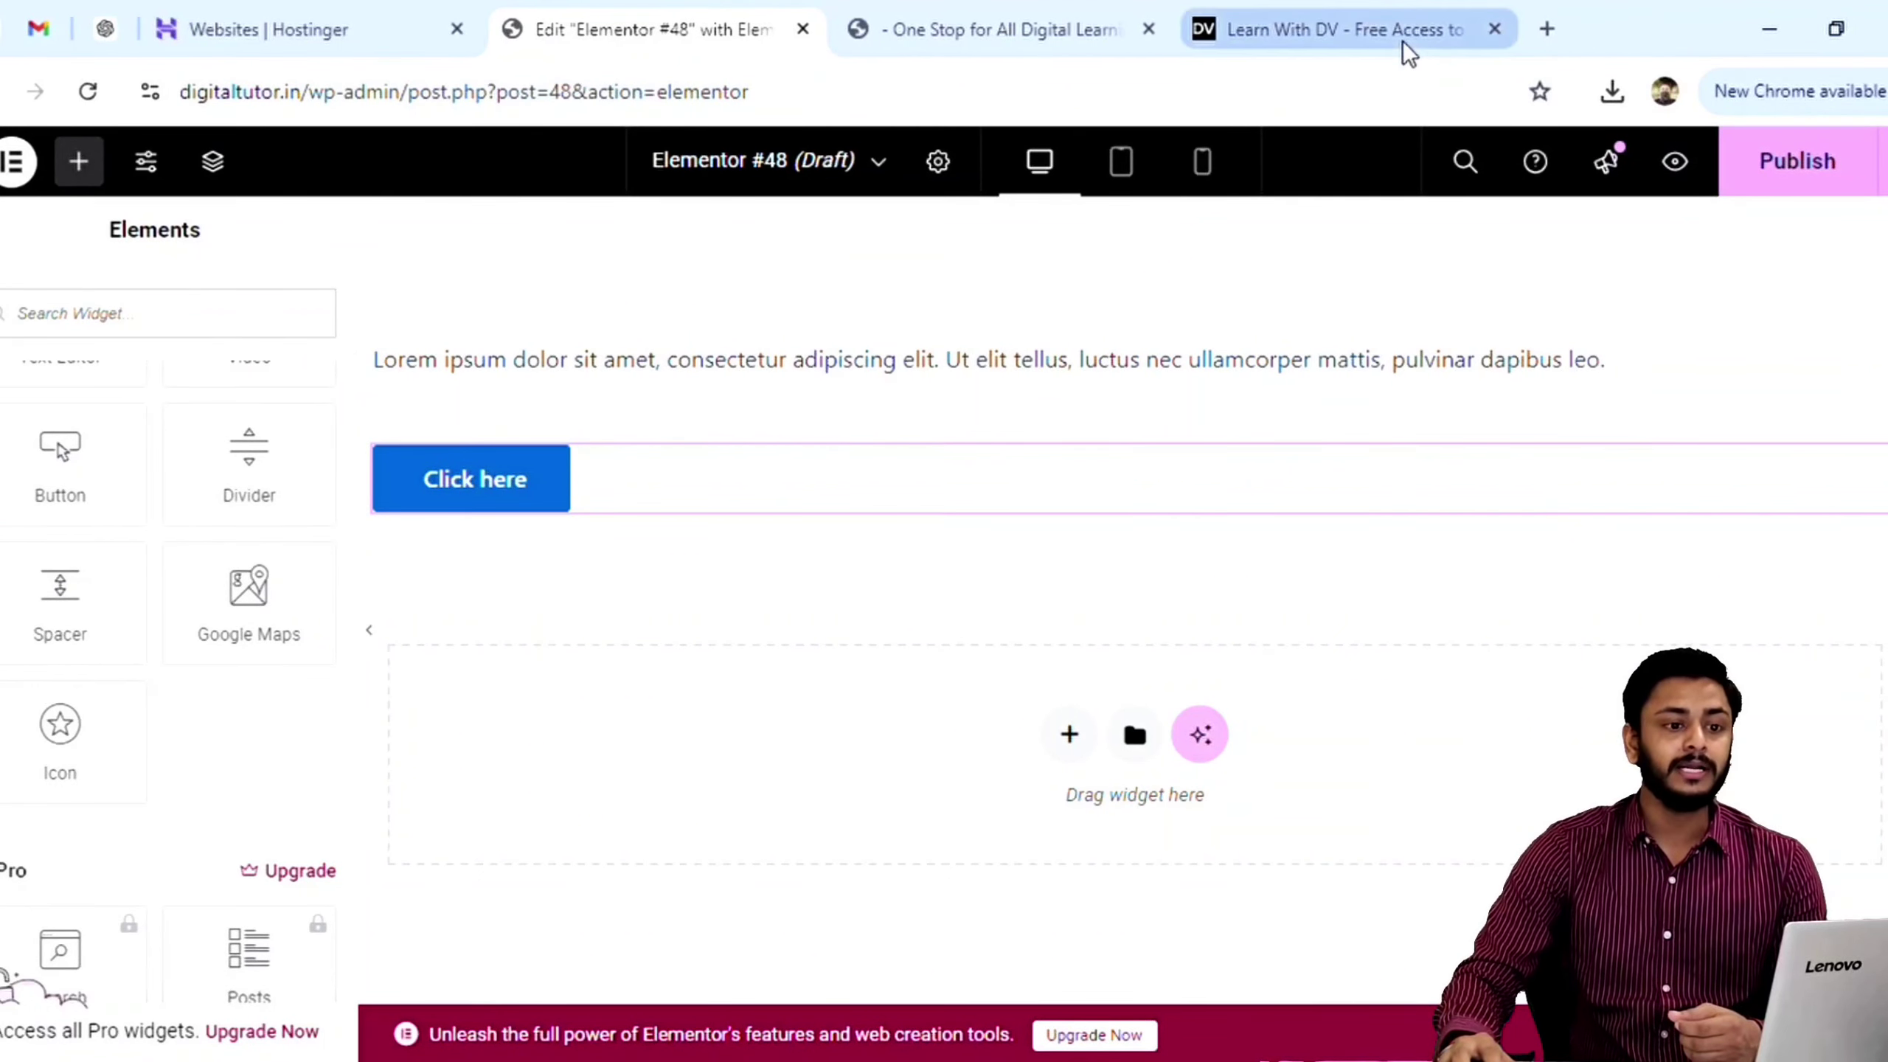
{"action": "left_click", "coordinate": [1547, 31]}
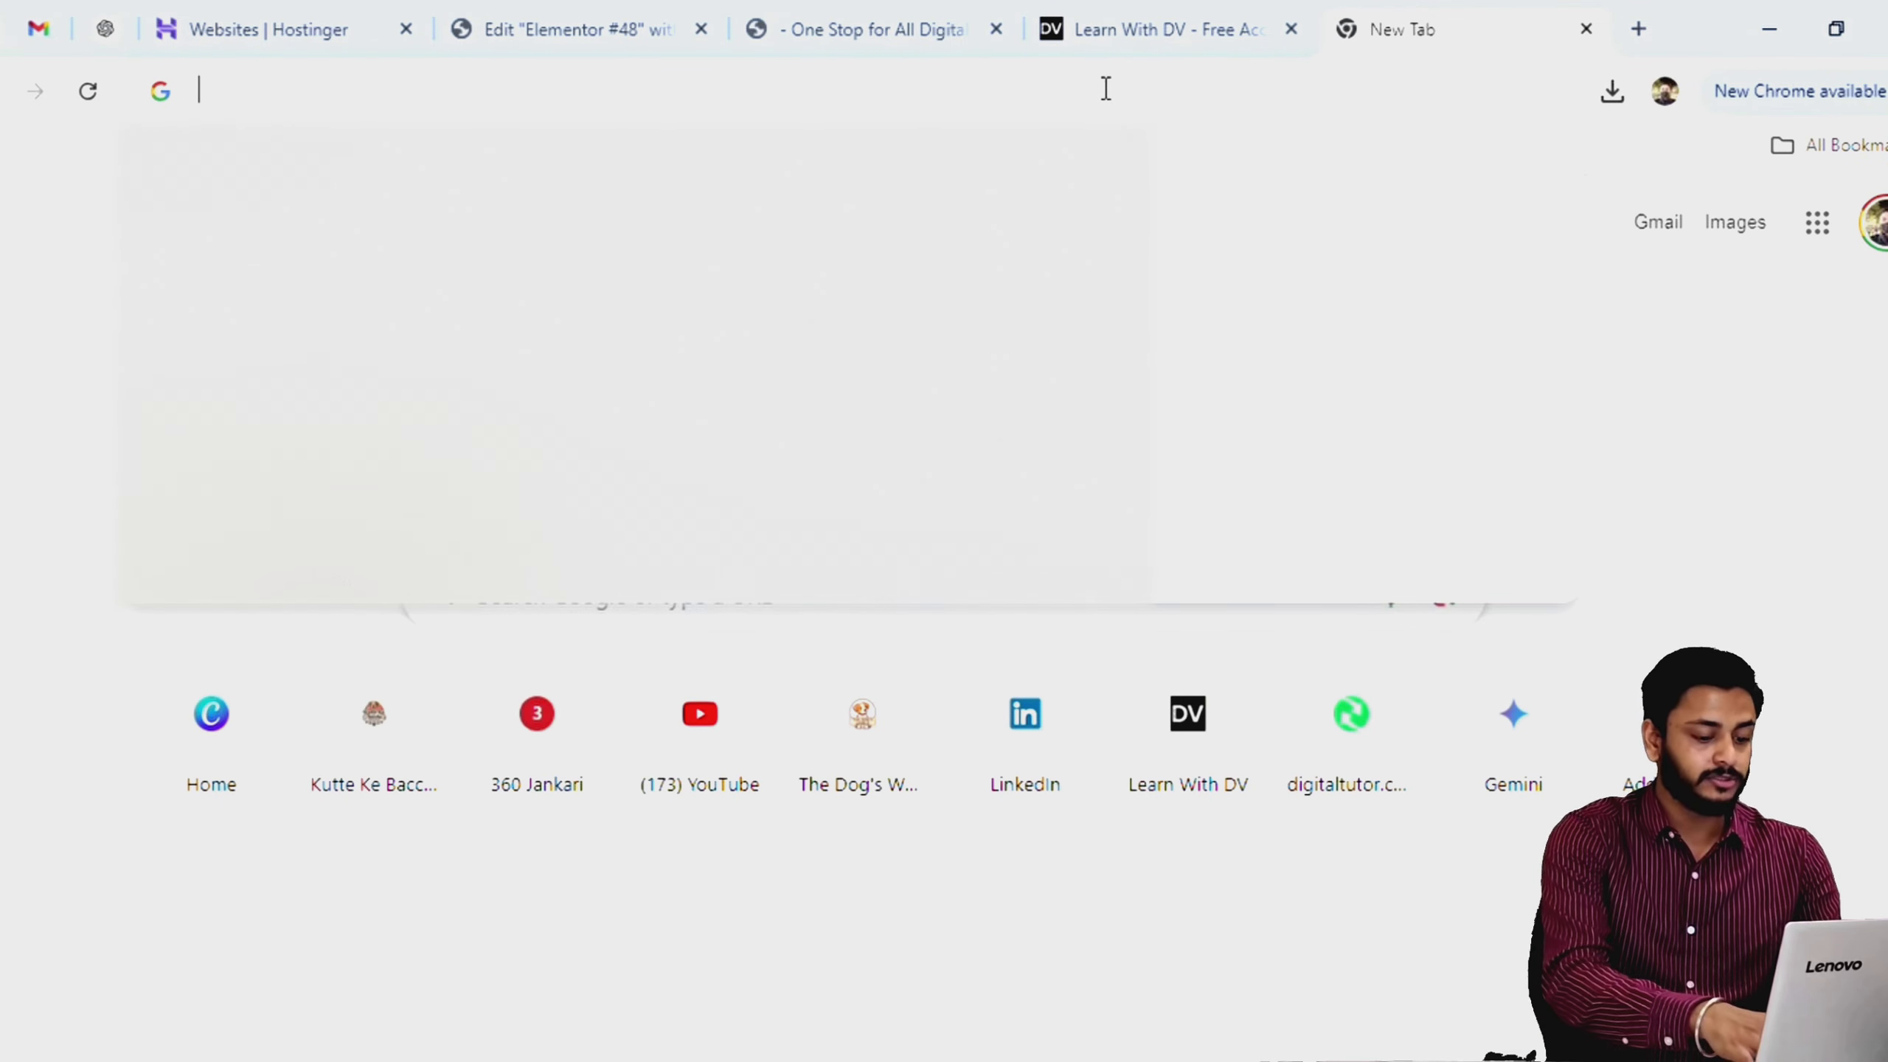
{"action": "type", "text": "pro "}
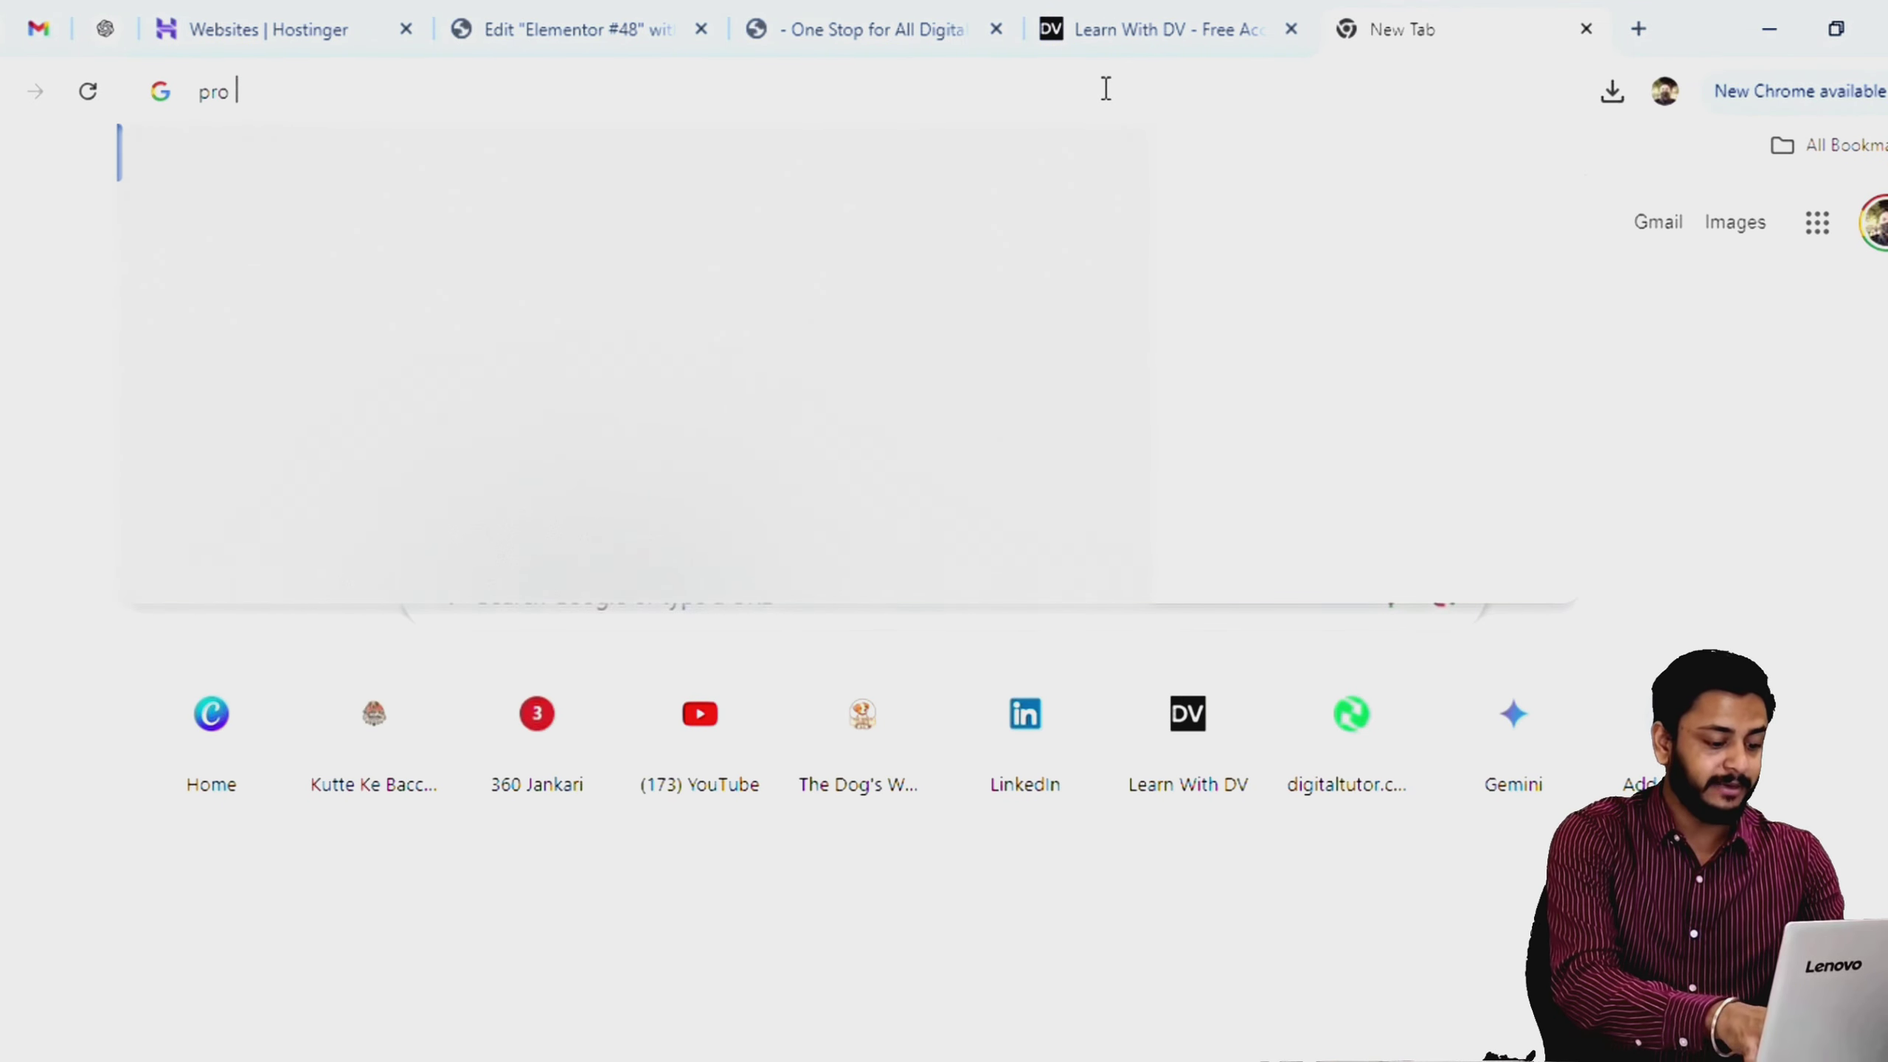
{"action": "type", "text": "element"}
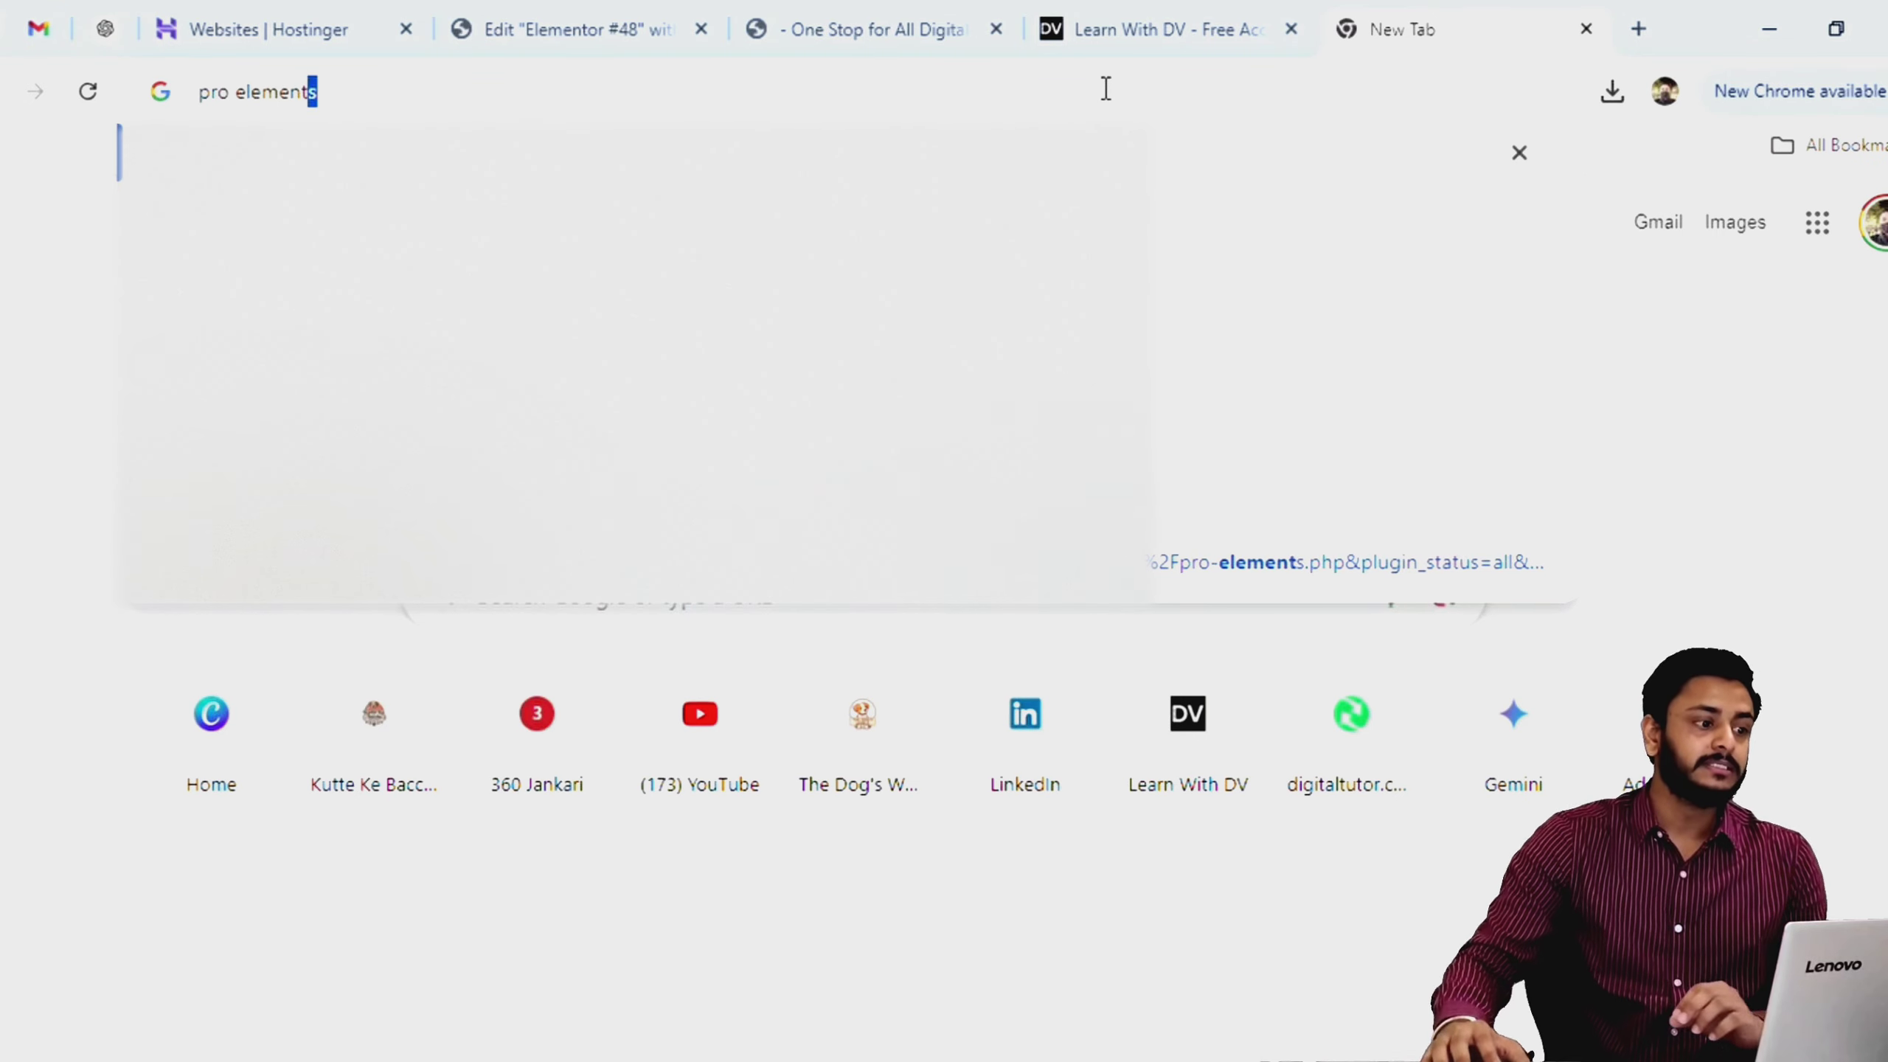
{"action": "type", "text": "s"}
{"action": "key", "text": "Return"}
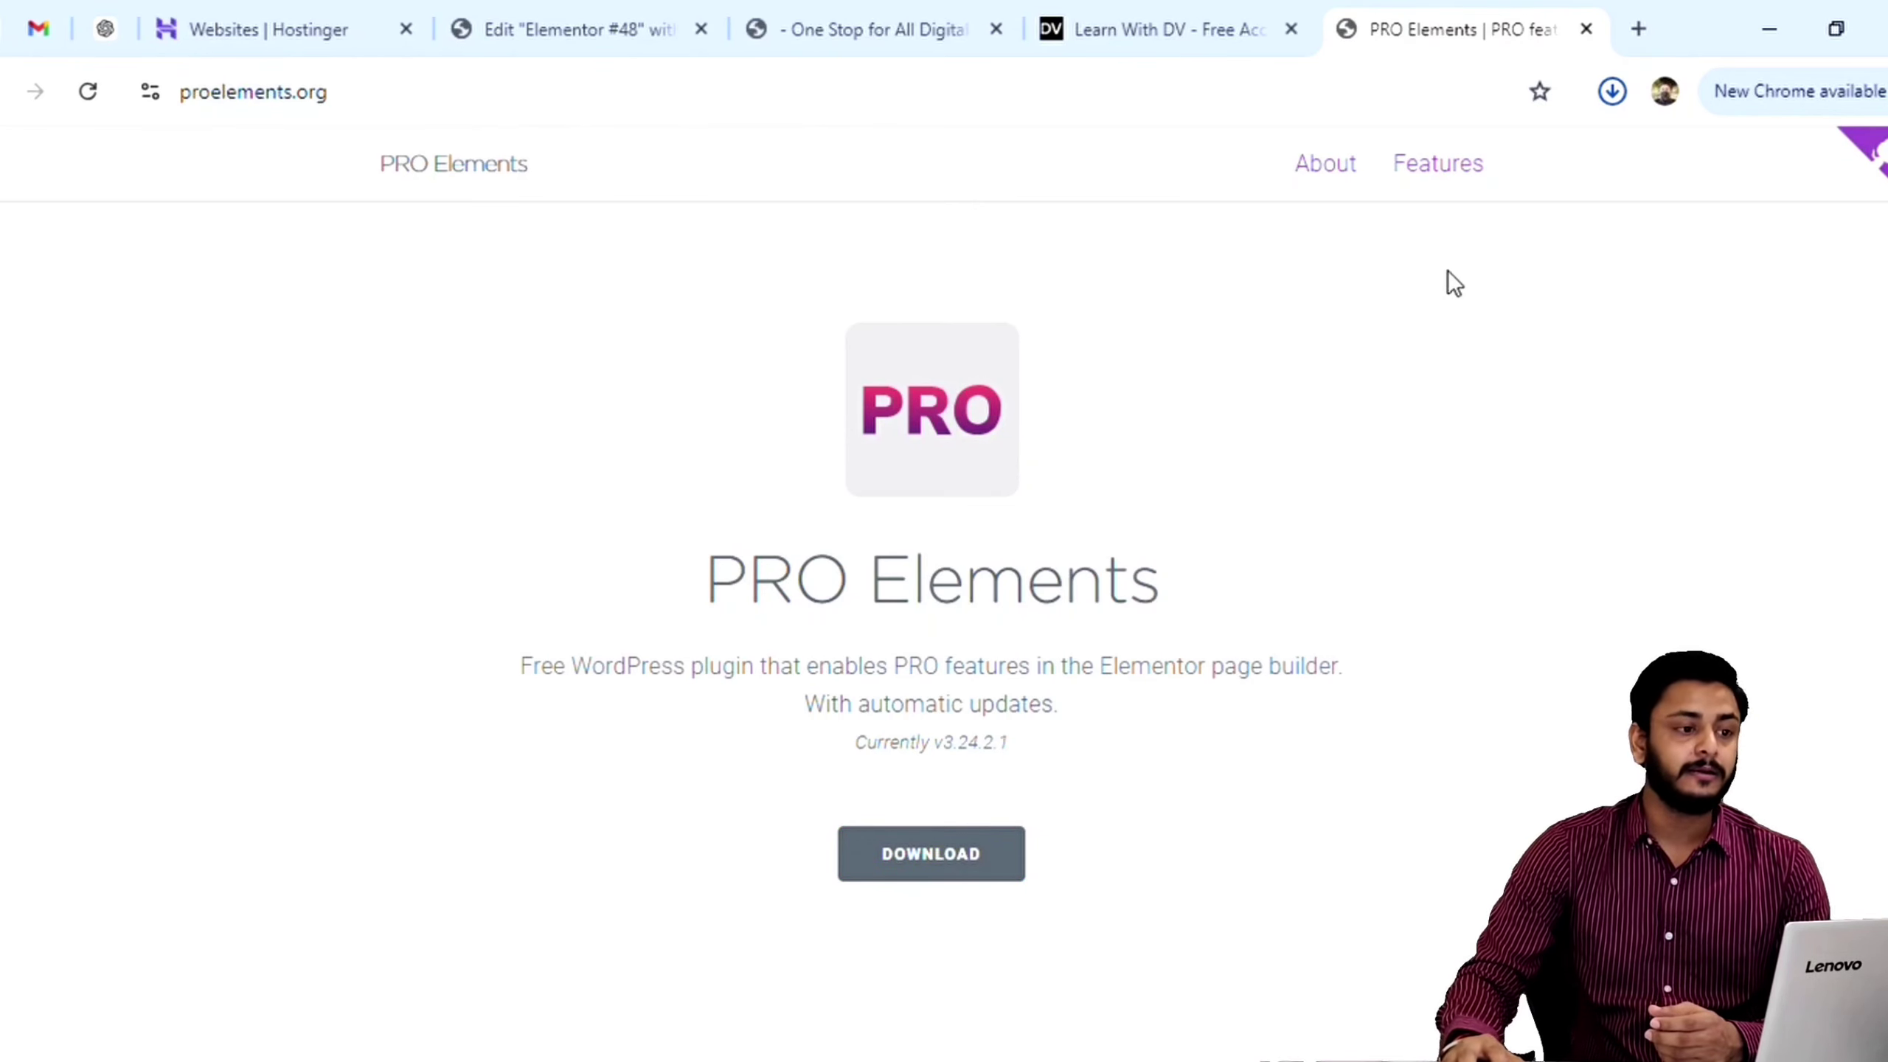
Step: Leave the Elementor editor for the WordPress dashboard and open the page for adding new plugins
{"action": "left_click", "coordinate": [574, 27]}
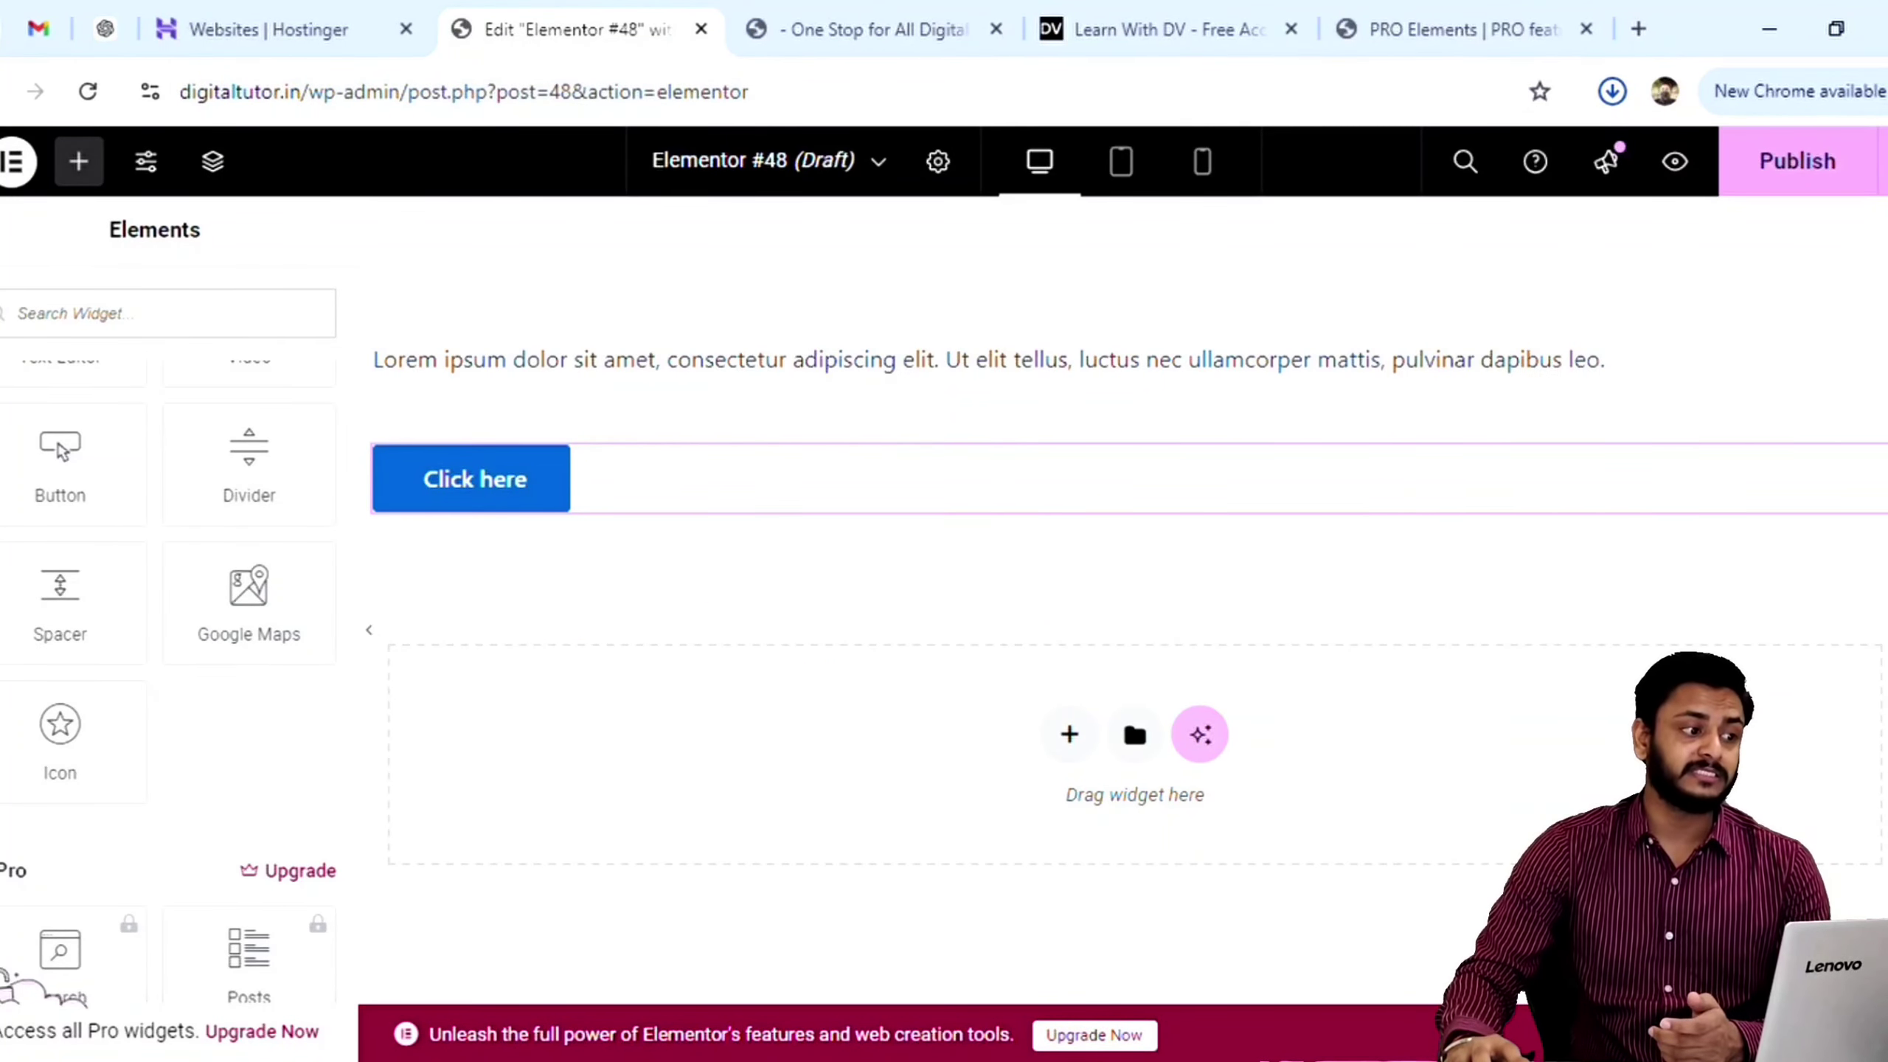
{"action": "key", "text": "alt+Left"}
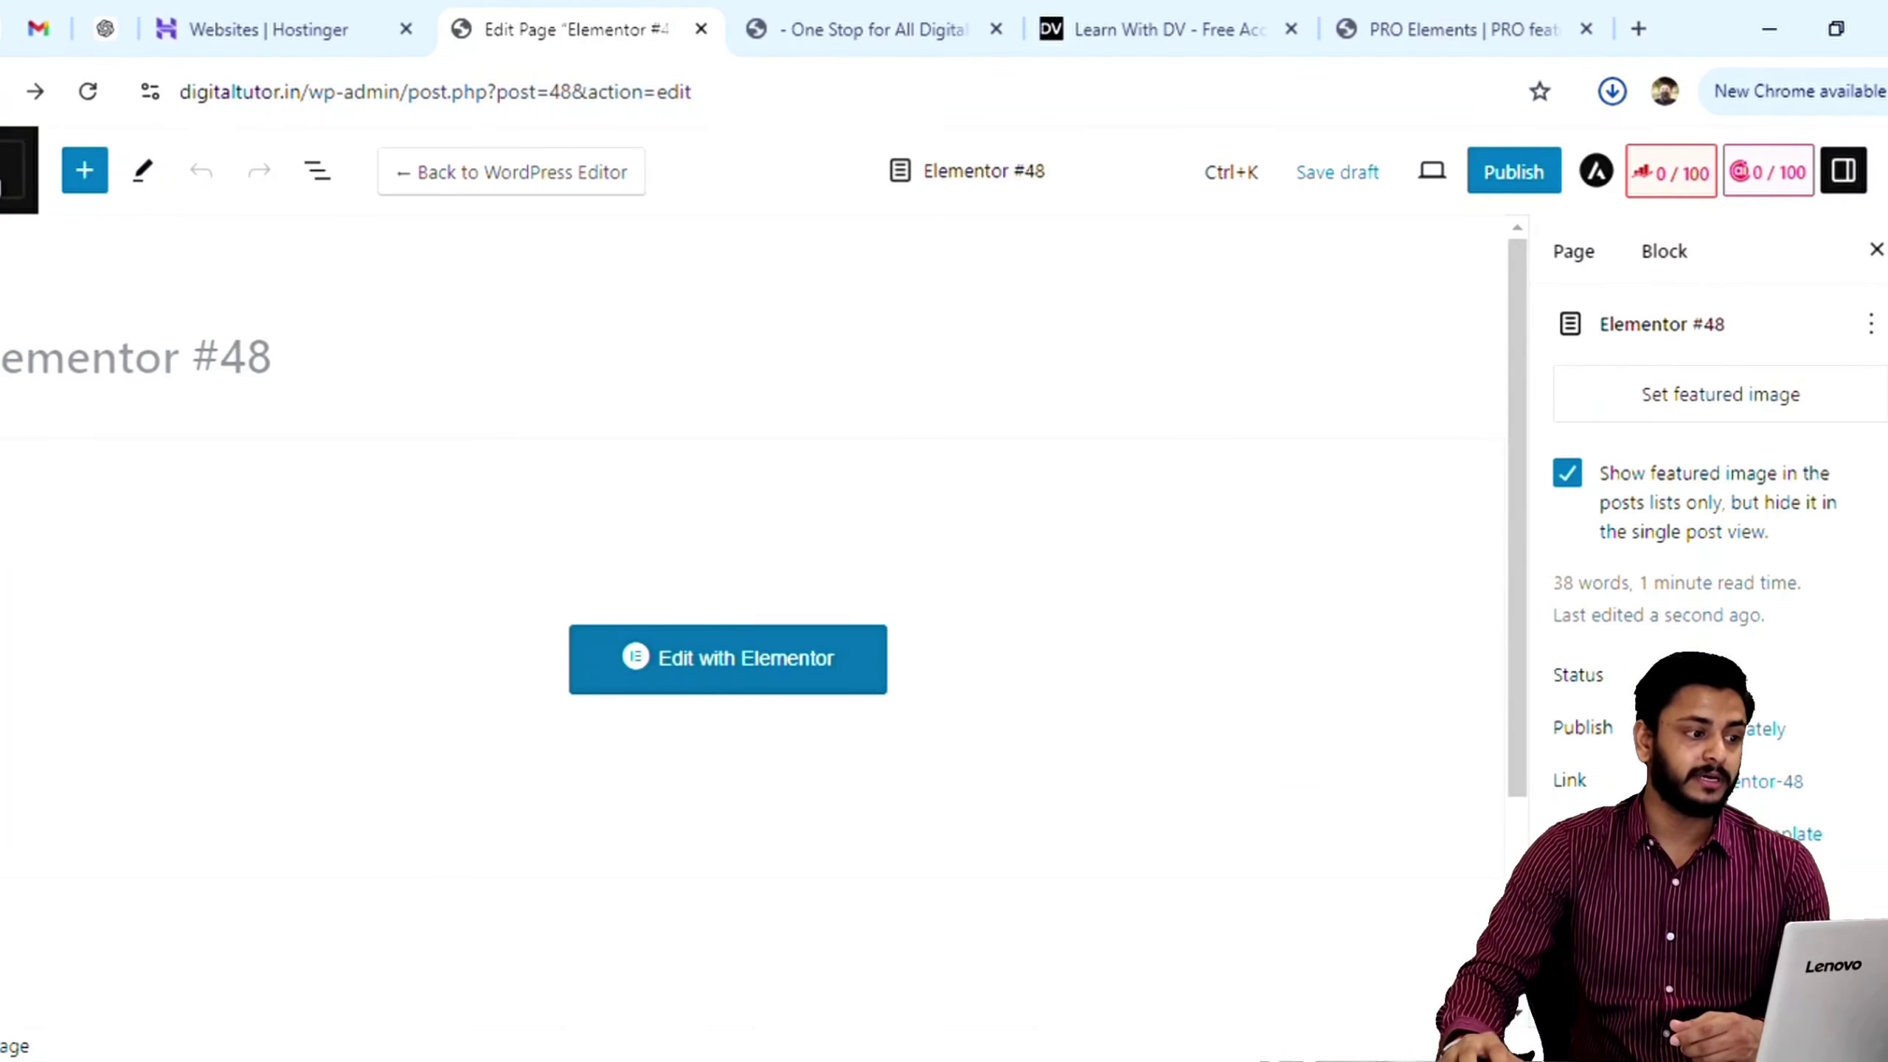
{"action": "key", "text": "alt+Left"}
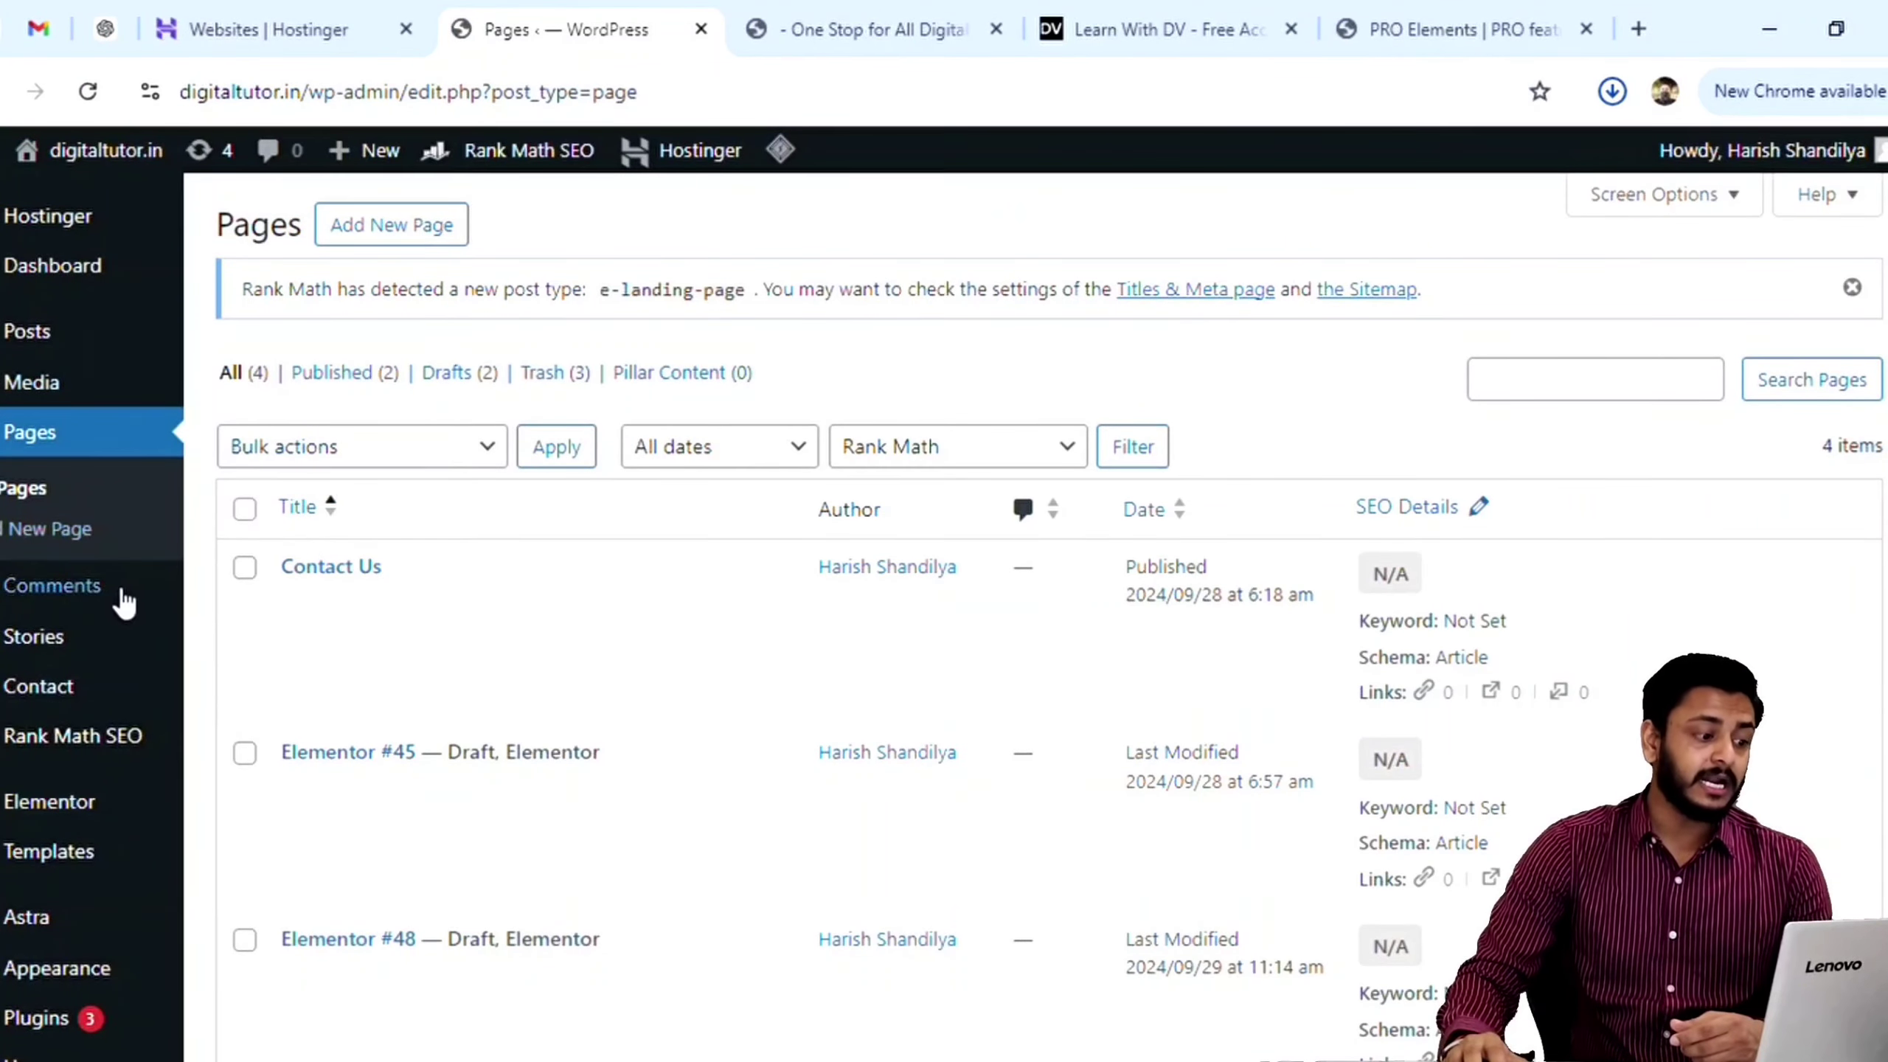
{"action": "scroll", "coordinate": [93, 582], "scroll_direction": "down", "scroll_amount": 5}
{"action": "mouse_move", "coordinate": [93, 584]}
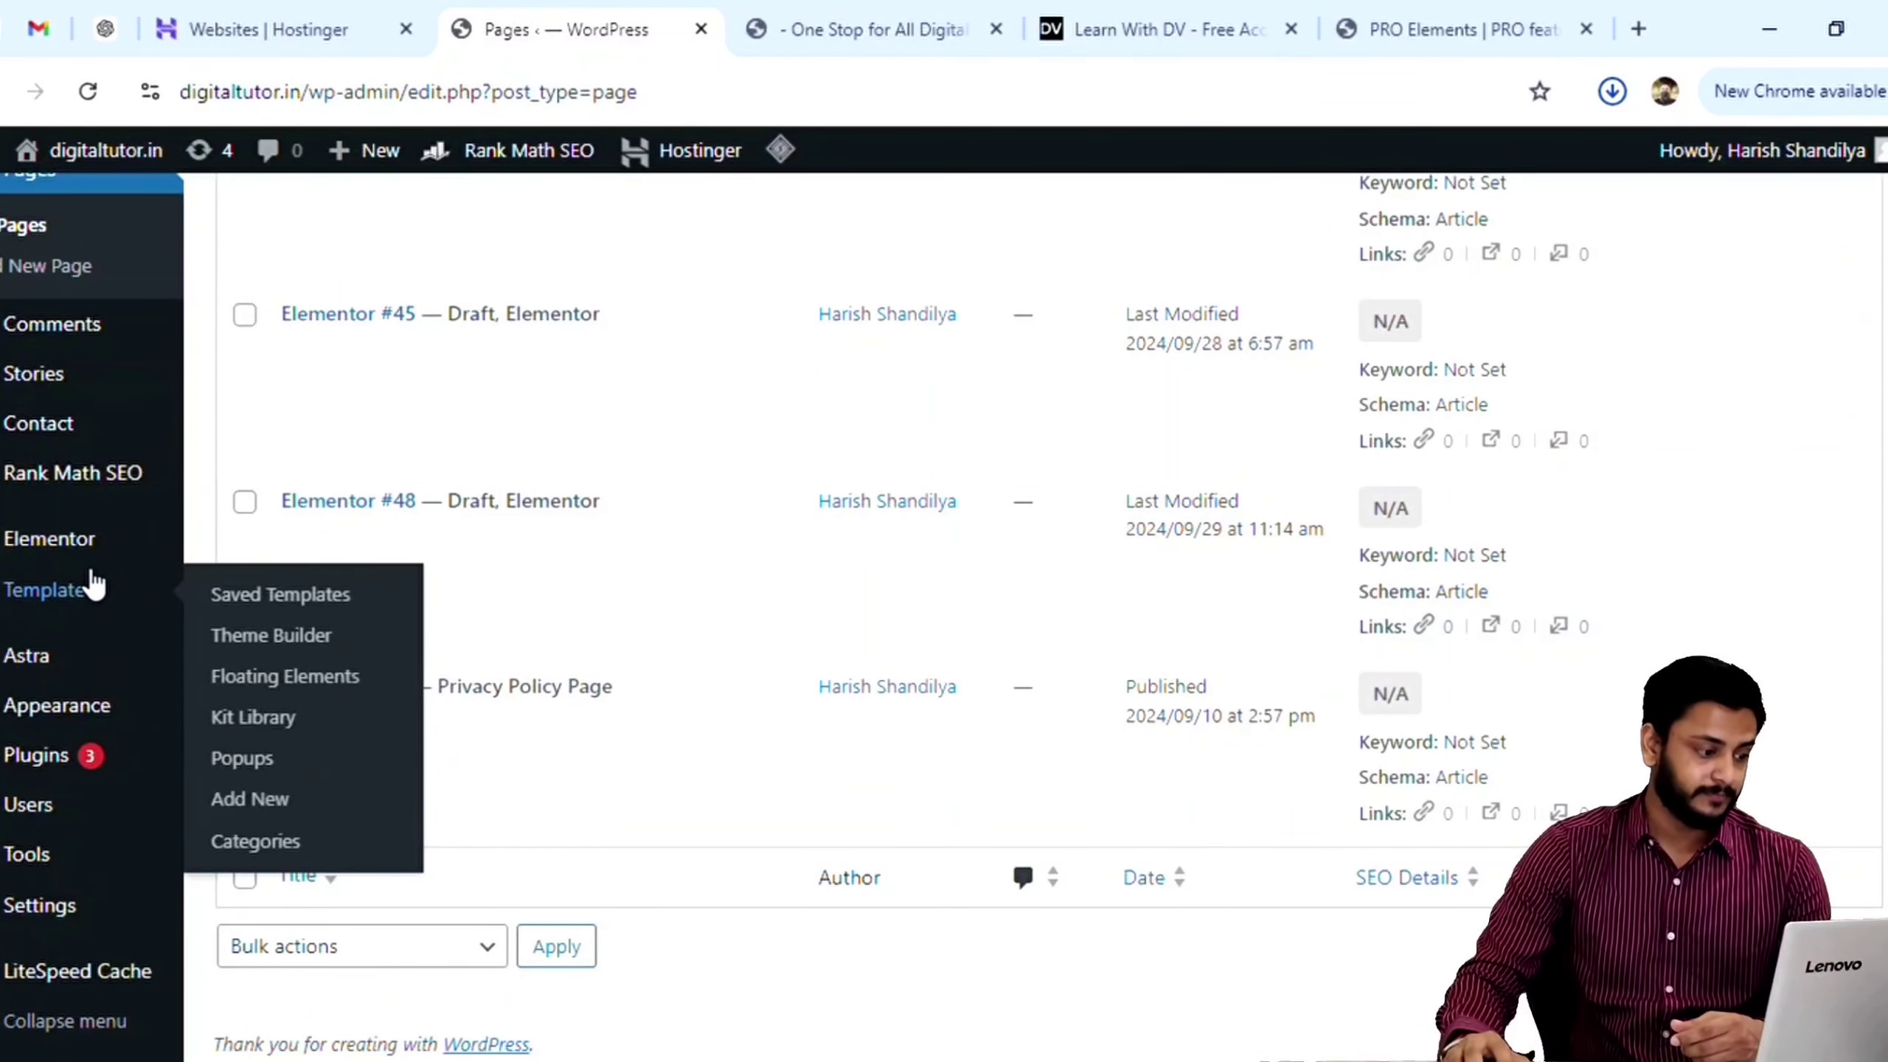
{"action": "mouse_move", "coordinate": [37, 762]}
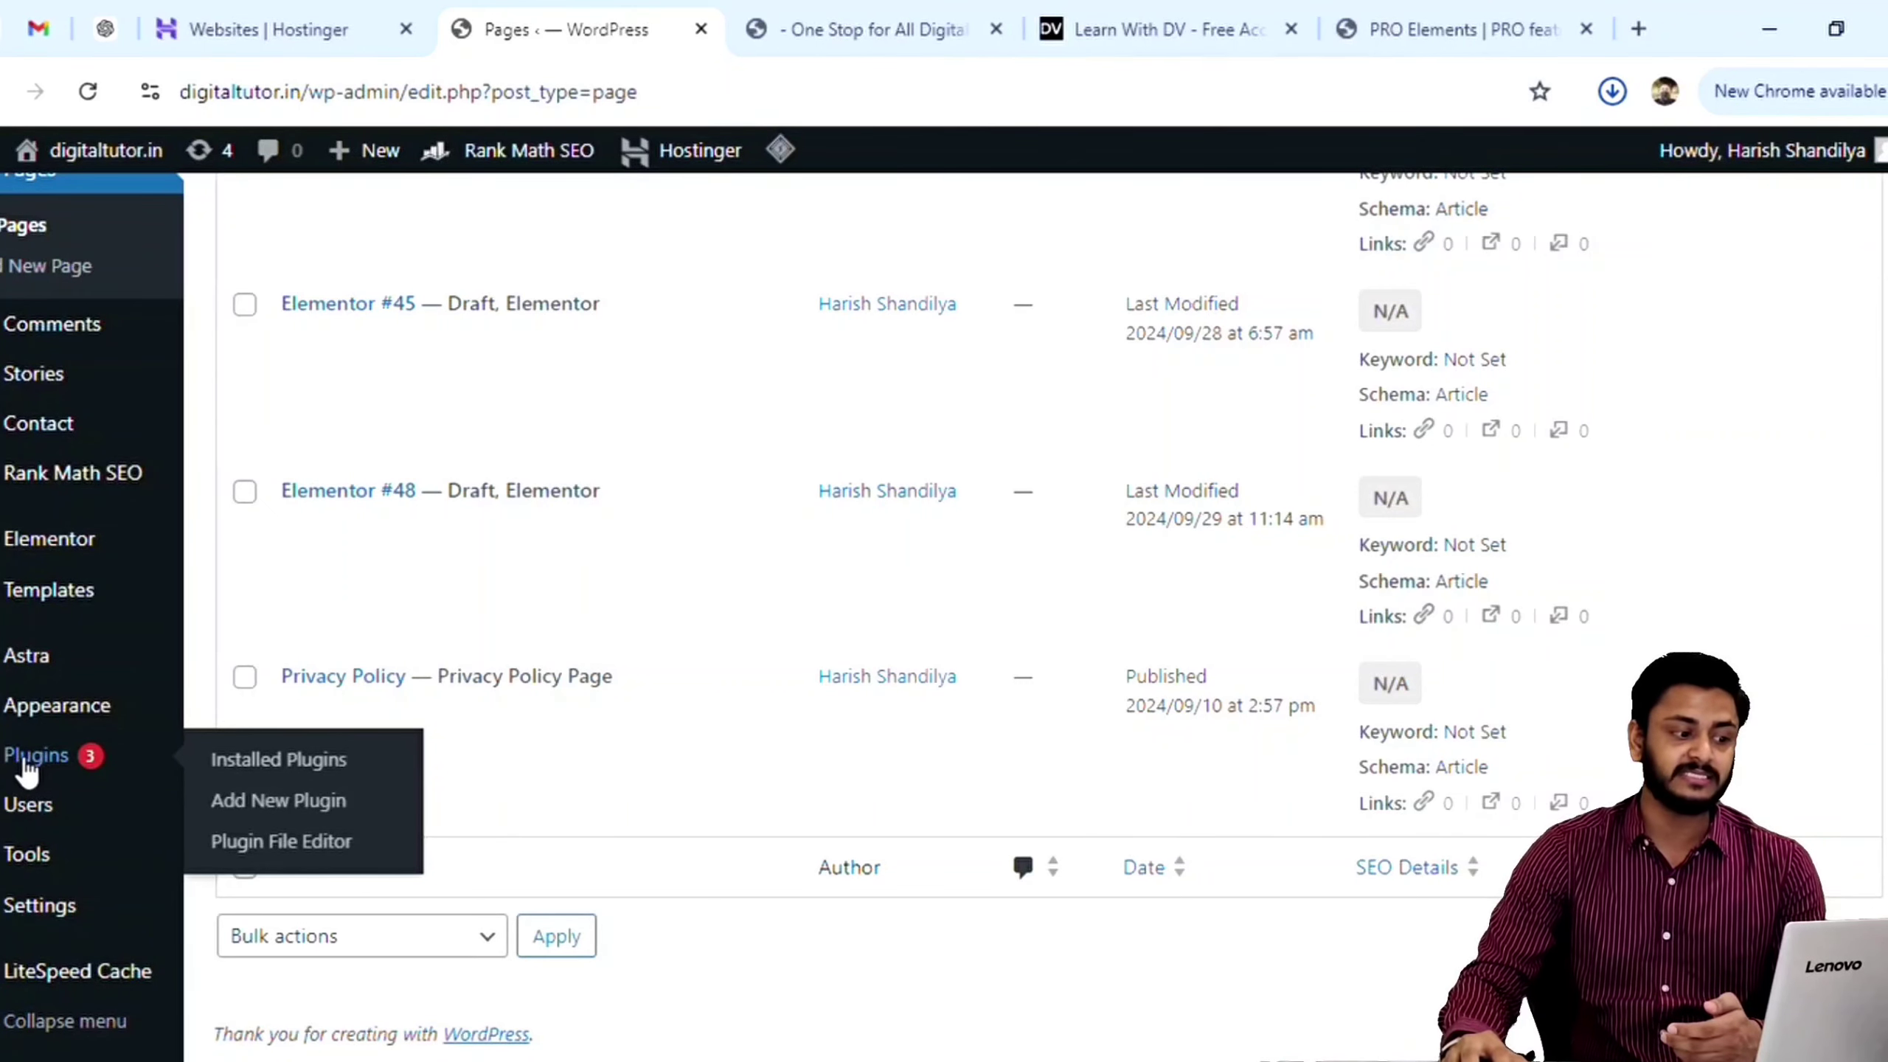
{"action": "left_click", "coordinate": [265, 816]}
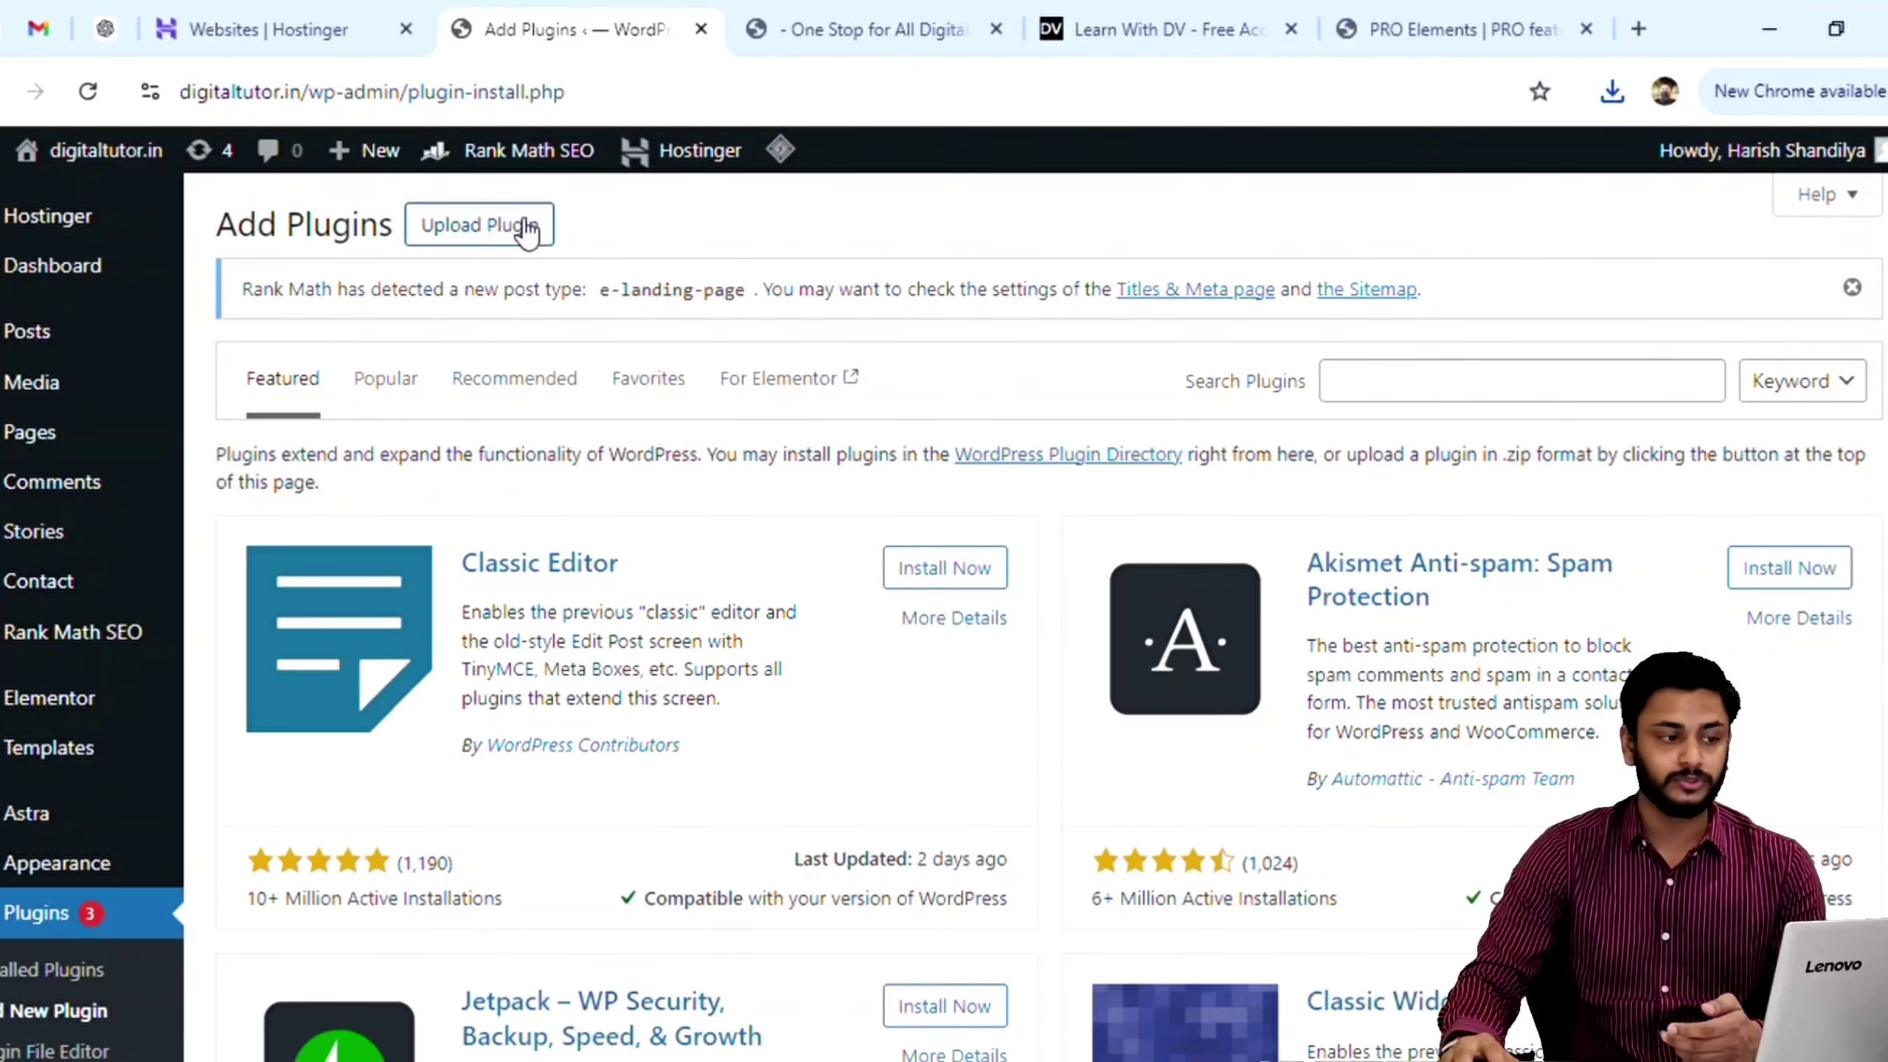
Step: Upload pro-elements (1).zip as a plugin, install it and activate it
{"action": "left_click", "coordinate": [494, 227]}
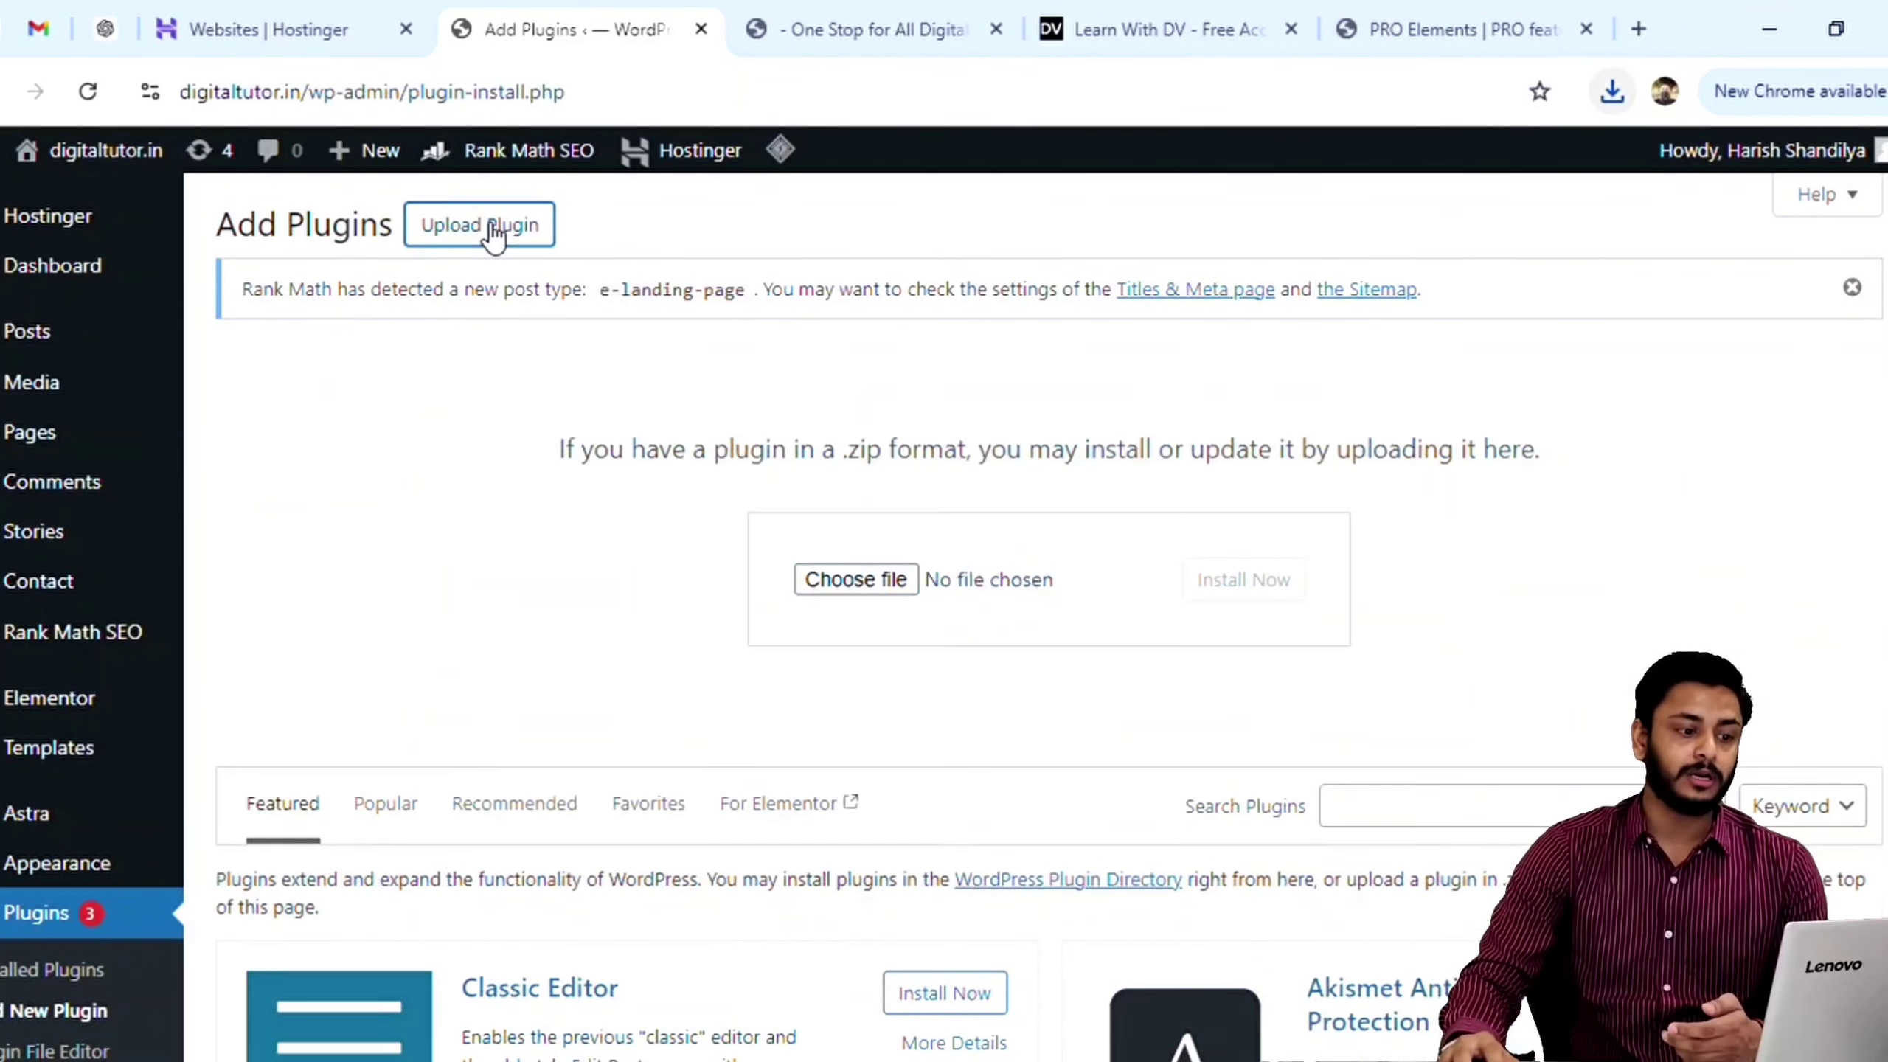
{"action": "left_click", "coordinate": [847, 582]}
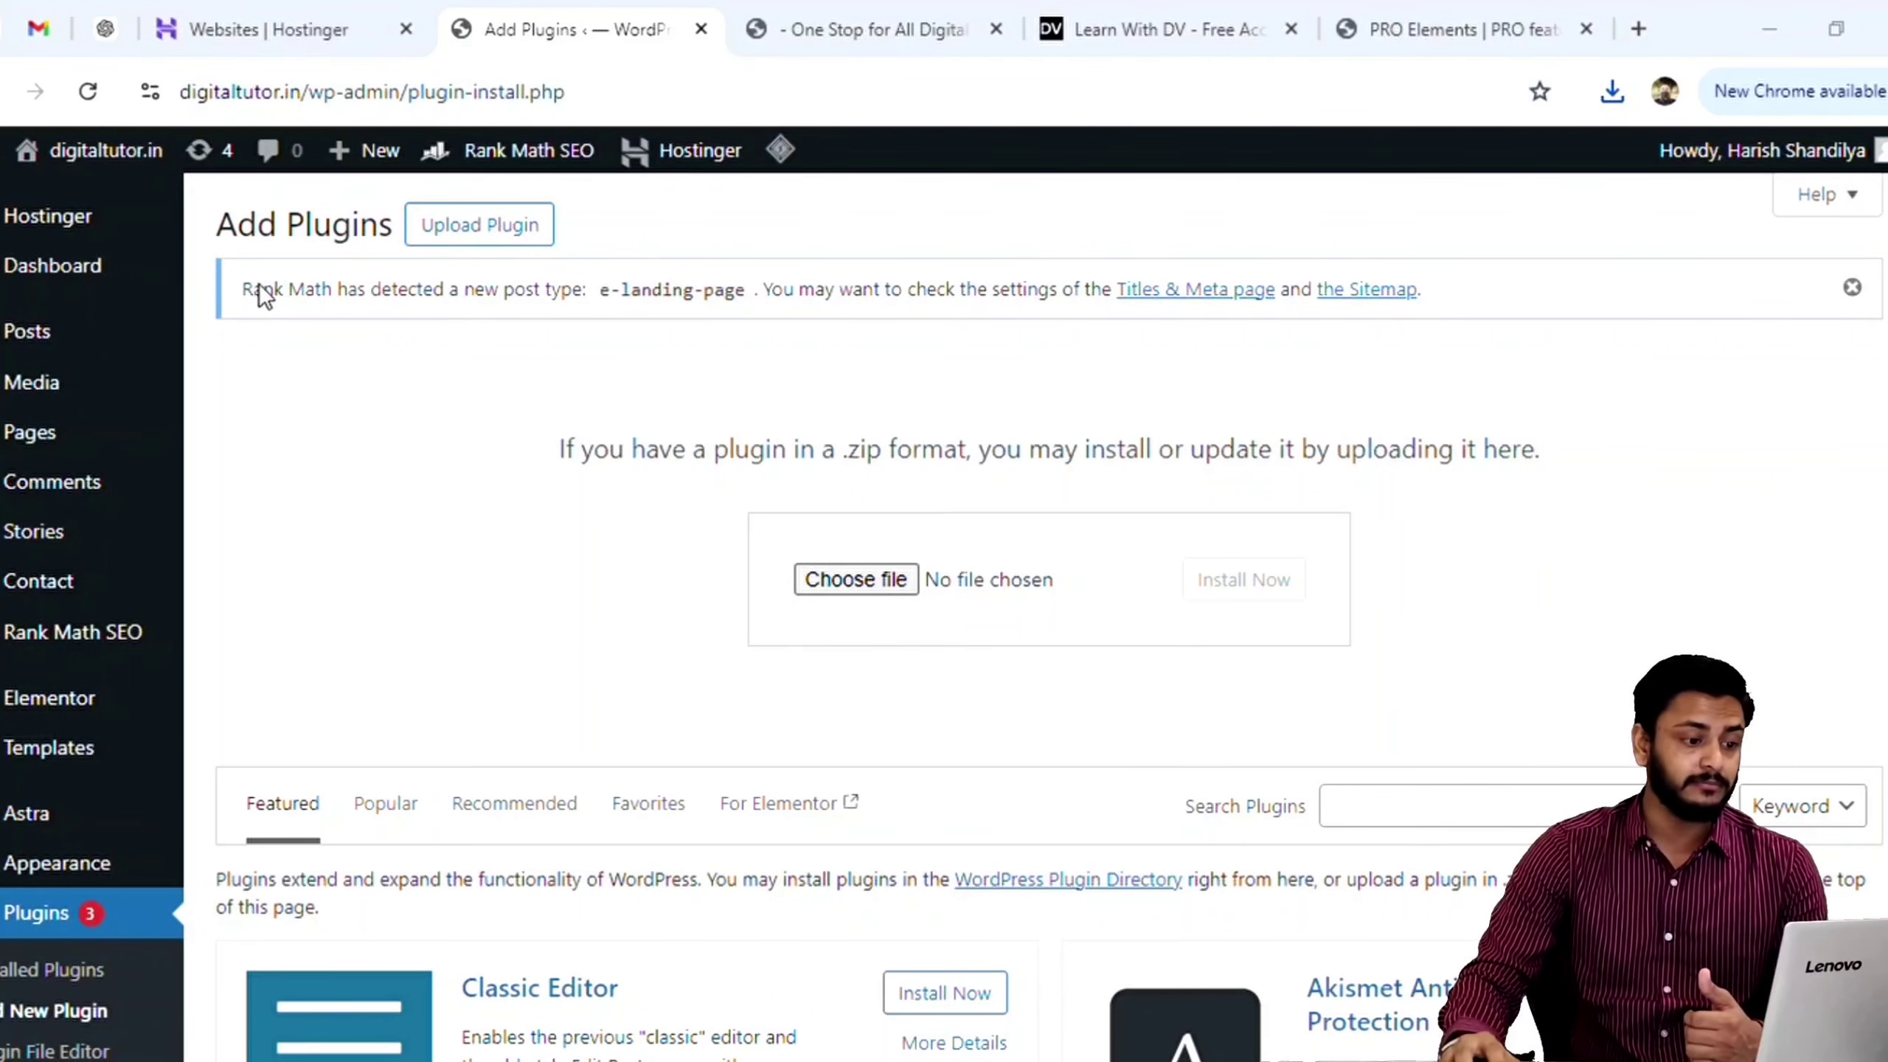
{"action": "left_click", "coordinate": [1251, 585]}
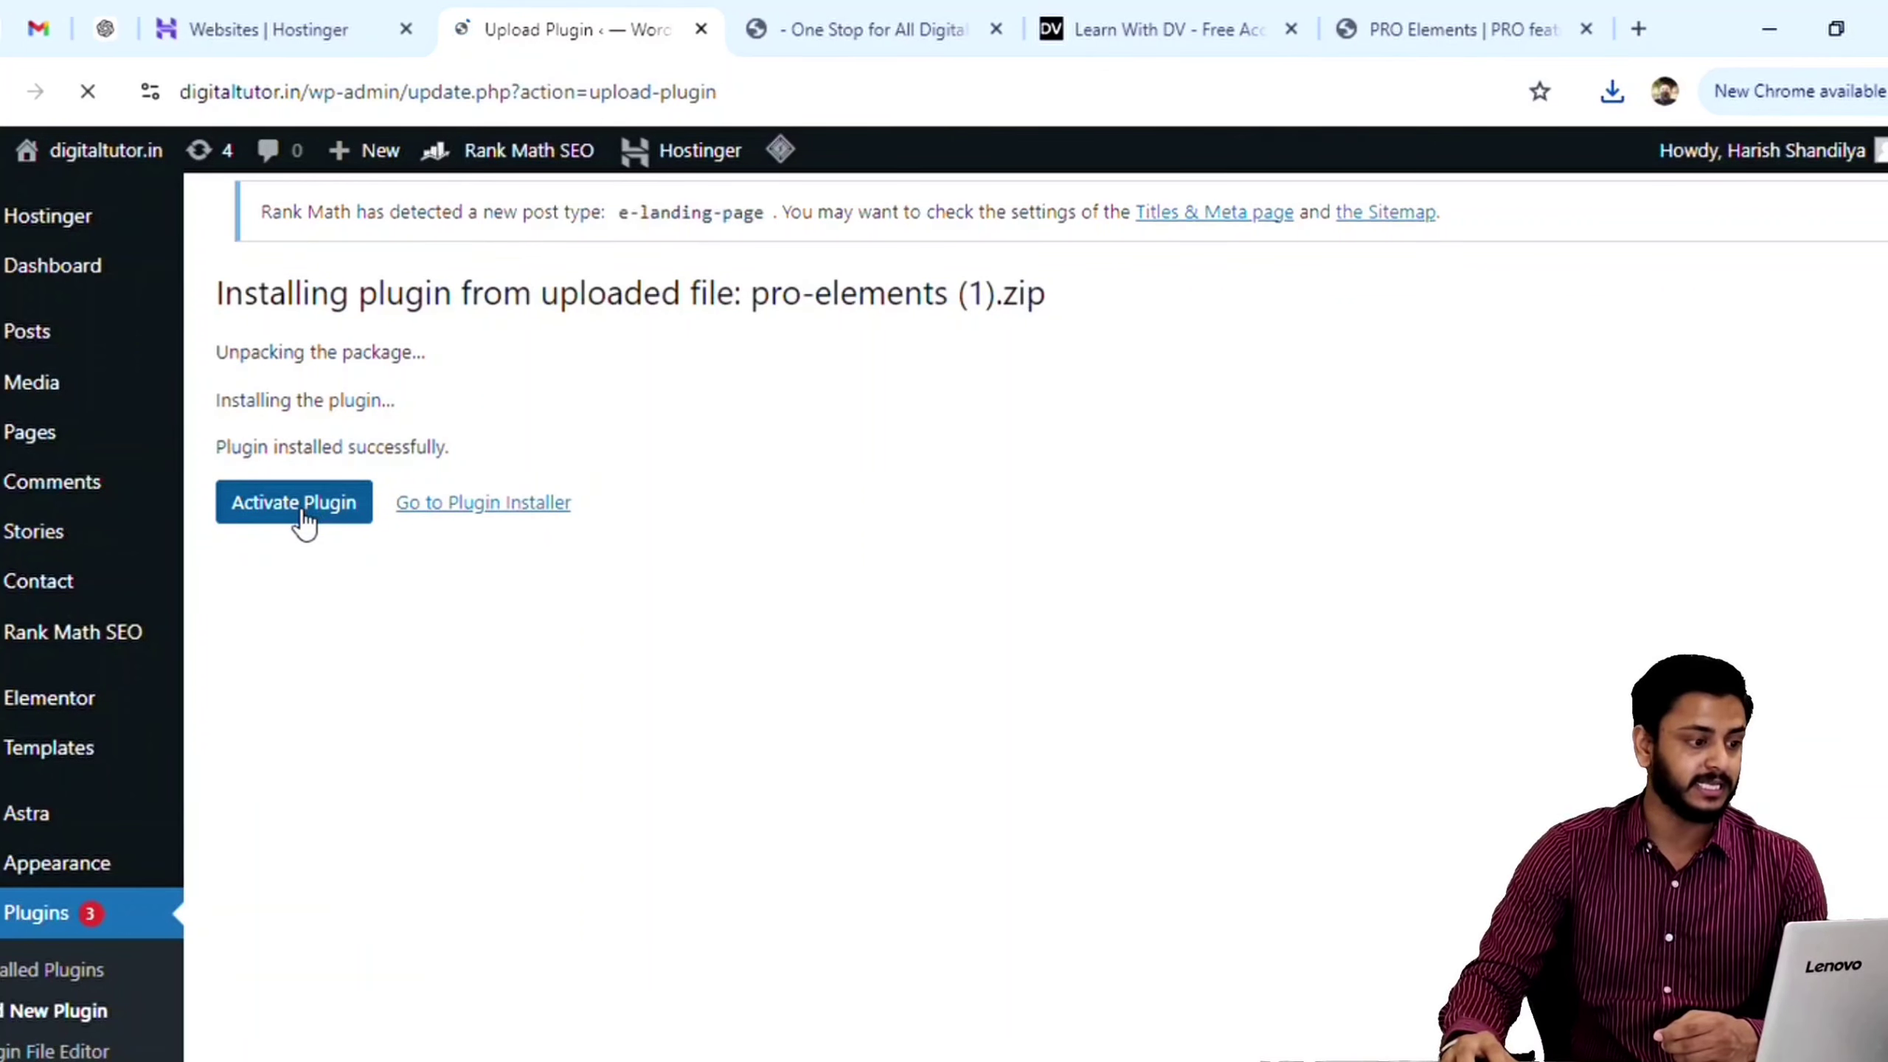
{"action": "left_click", "coordinate": [297, 521]}
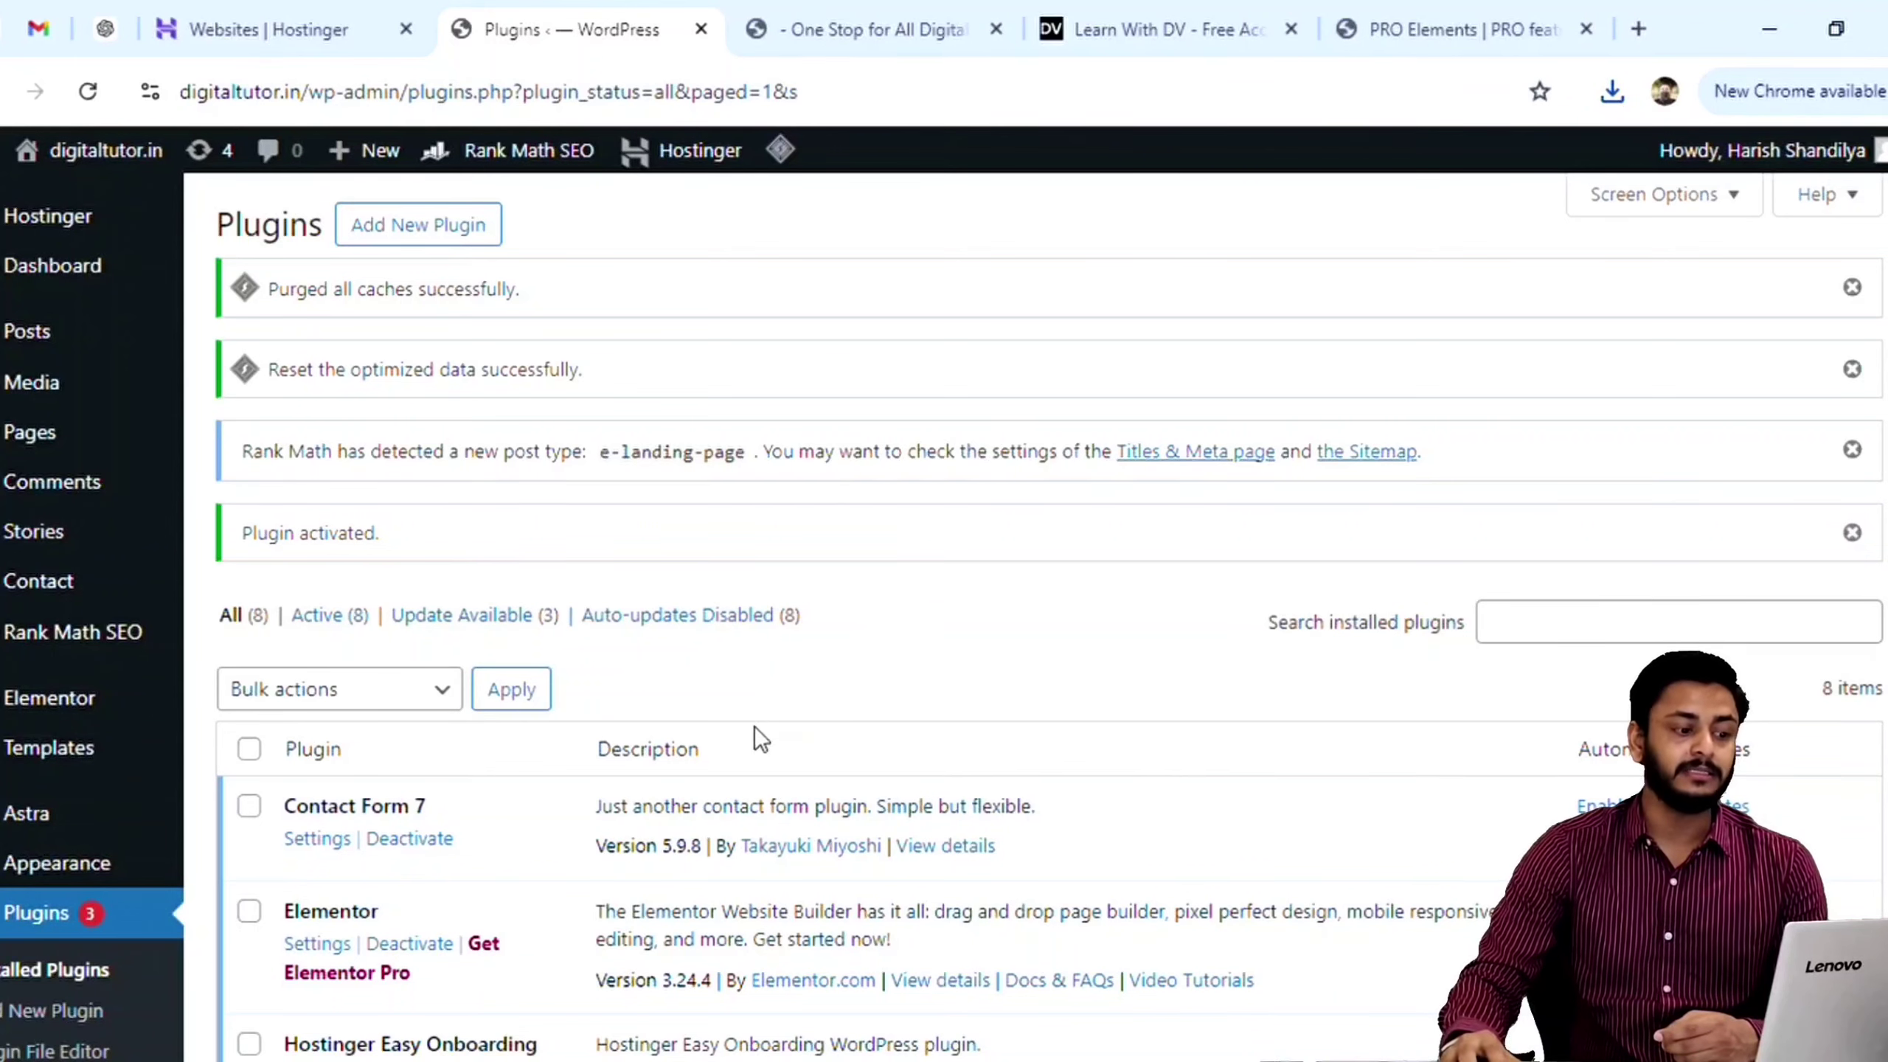
Step: Check the installed plugins list for the Elementor and PRO Elements entries
{"action": "scroll", "coordinate": [543, 733], "scroll_direction": "down", "scroll_amount": 4}
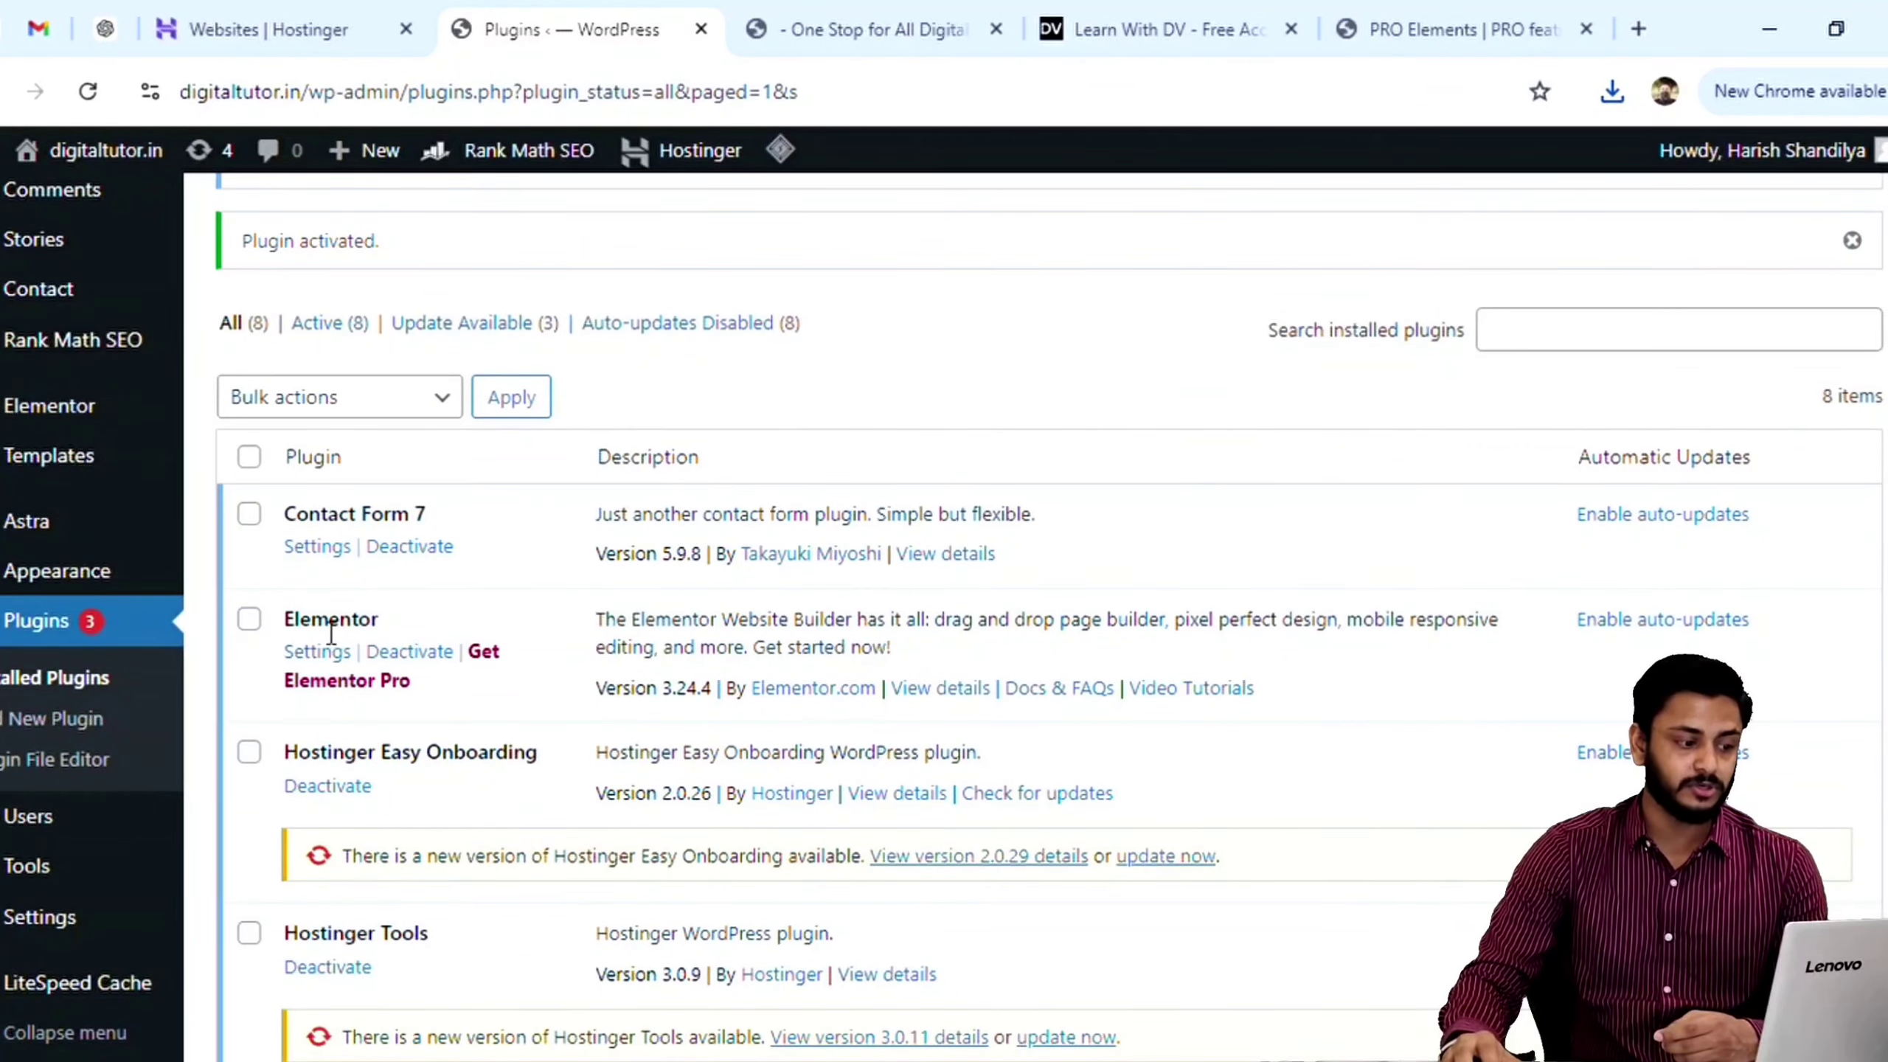
{"action": "scroll", "coordinate": [384, 641], "scroll_direction": "down", "scroll_amount": 8}
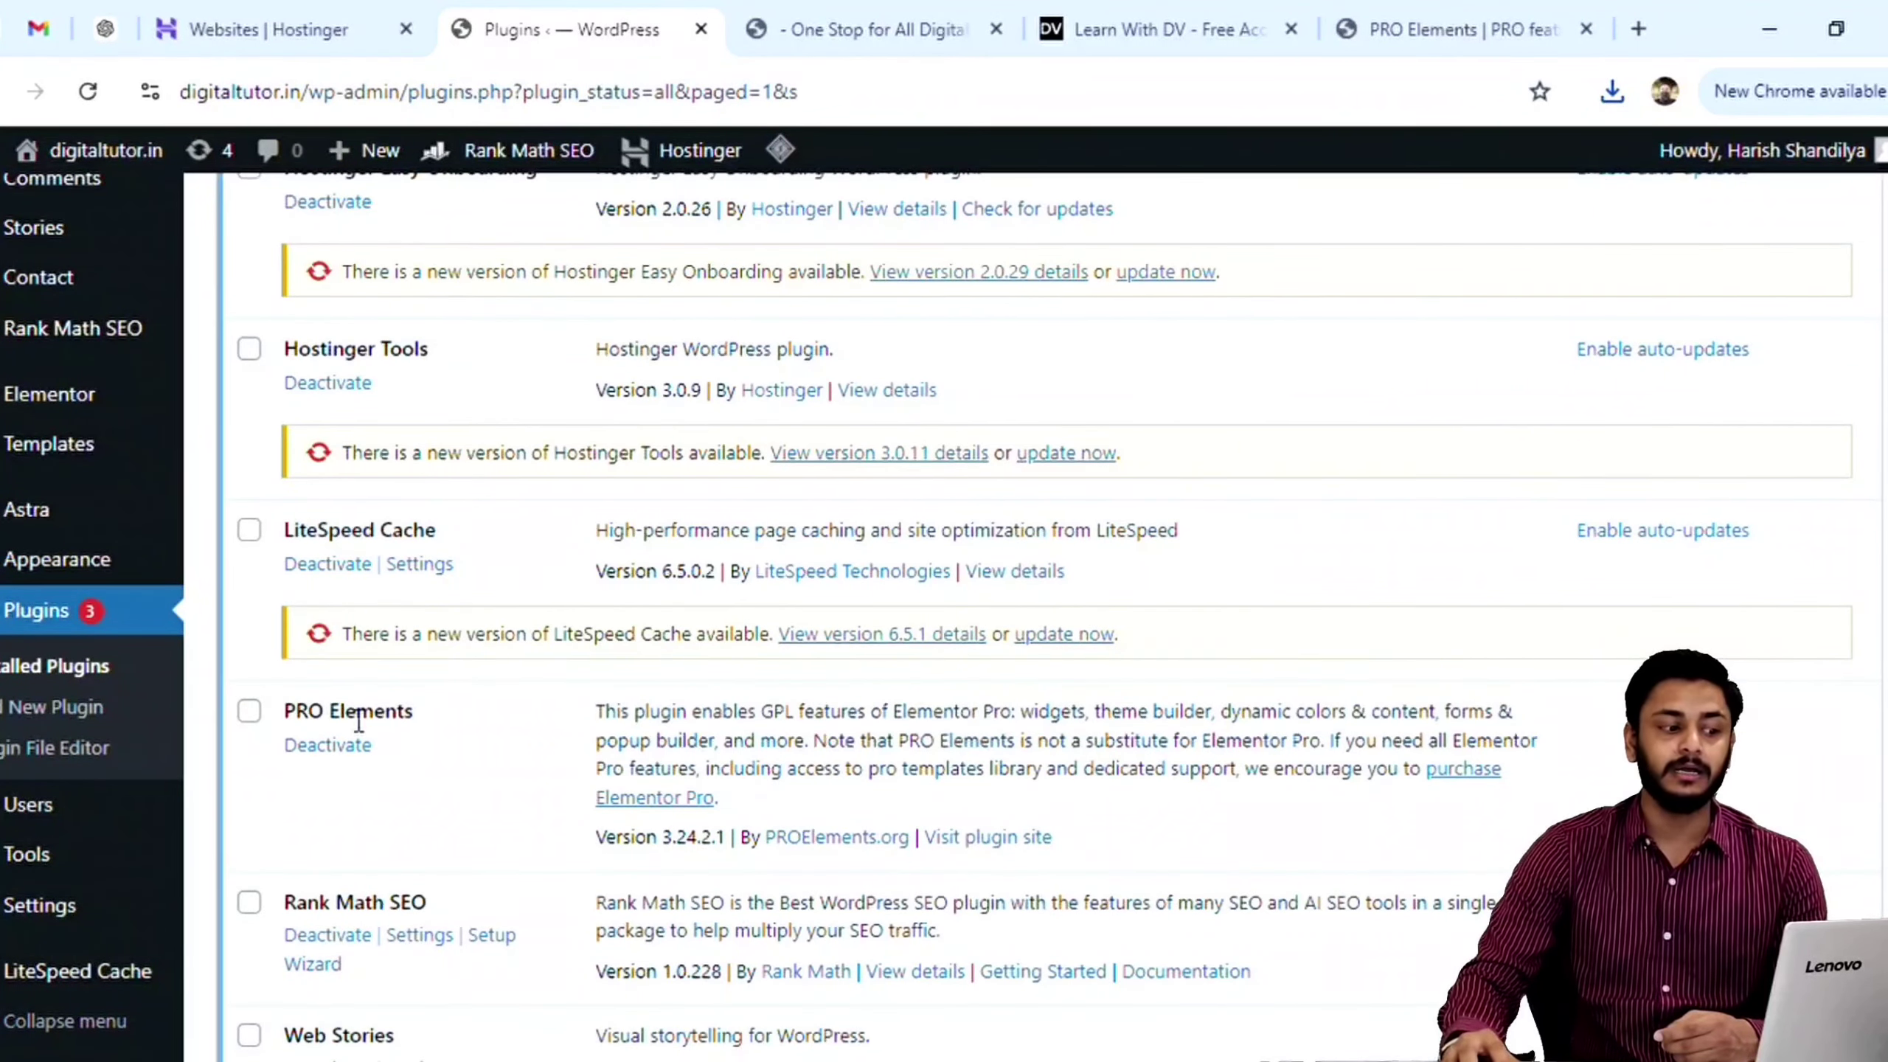
{"action": "scroll", "coordinate": [440, 654], "scroll_direction": "up", "scroll_amount": 2}
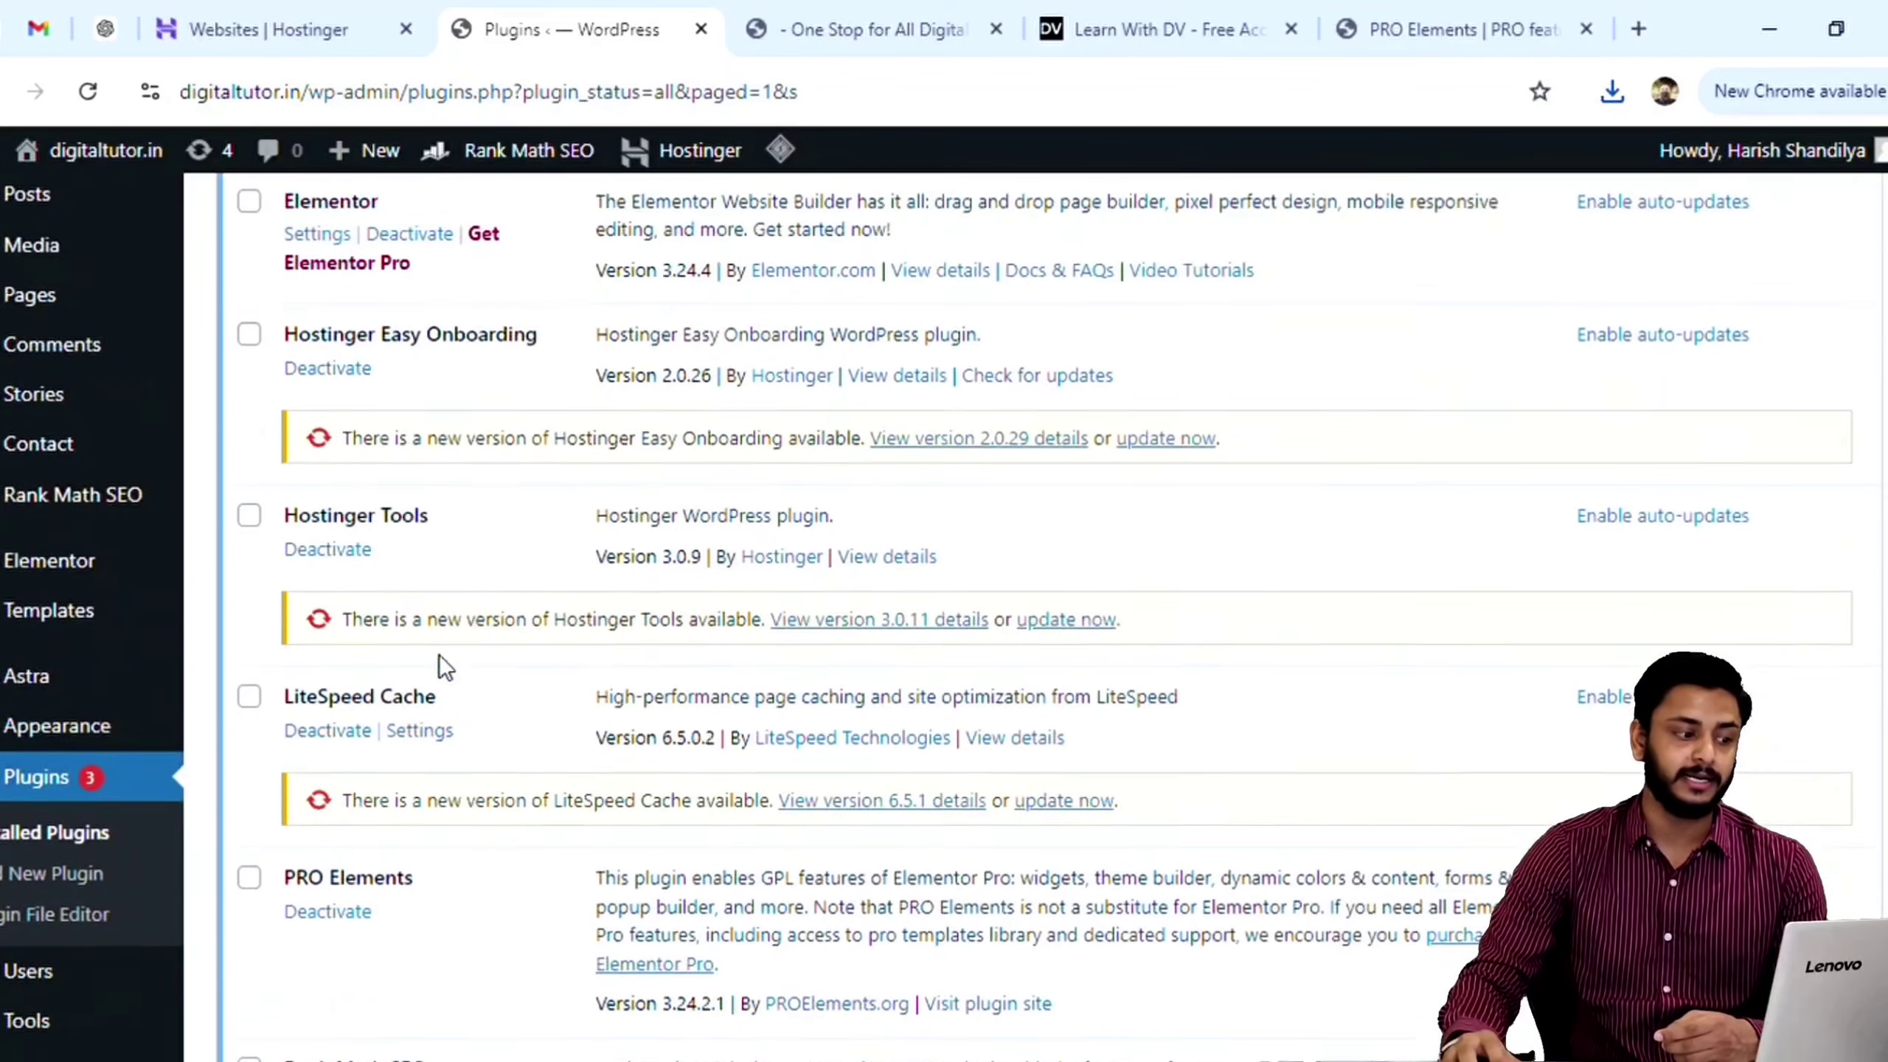
{"action": "scroll", "coordinate": [440, 655], "scroll_direction": "down", "scroll_amount": 2}
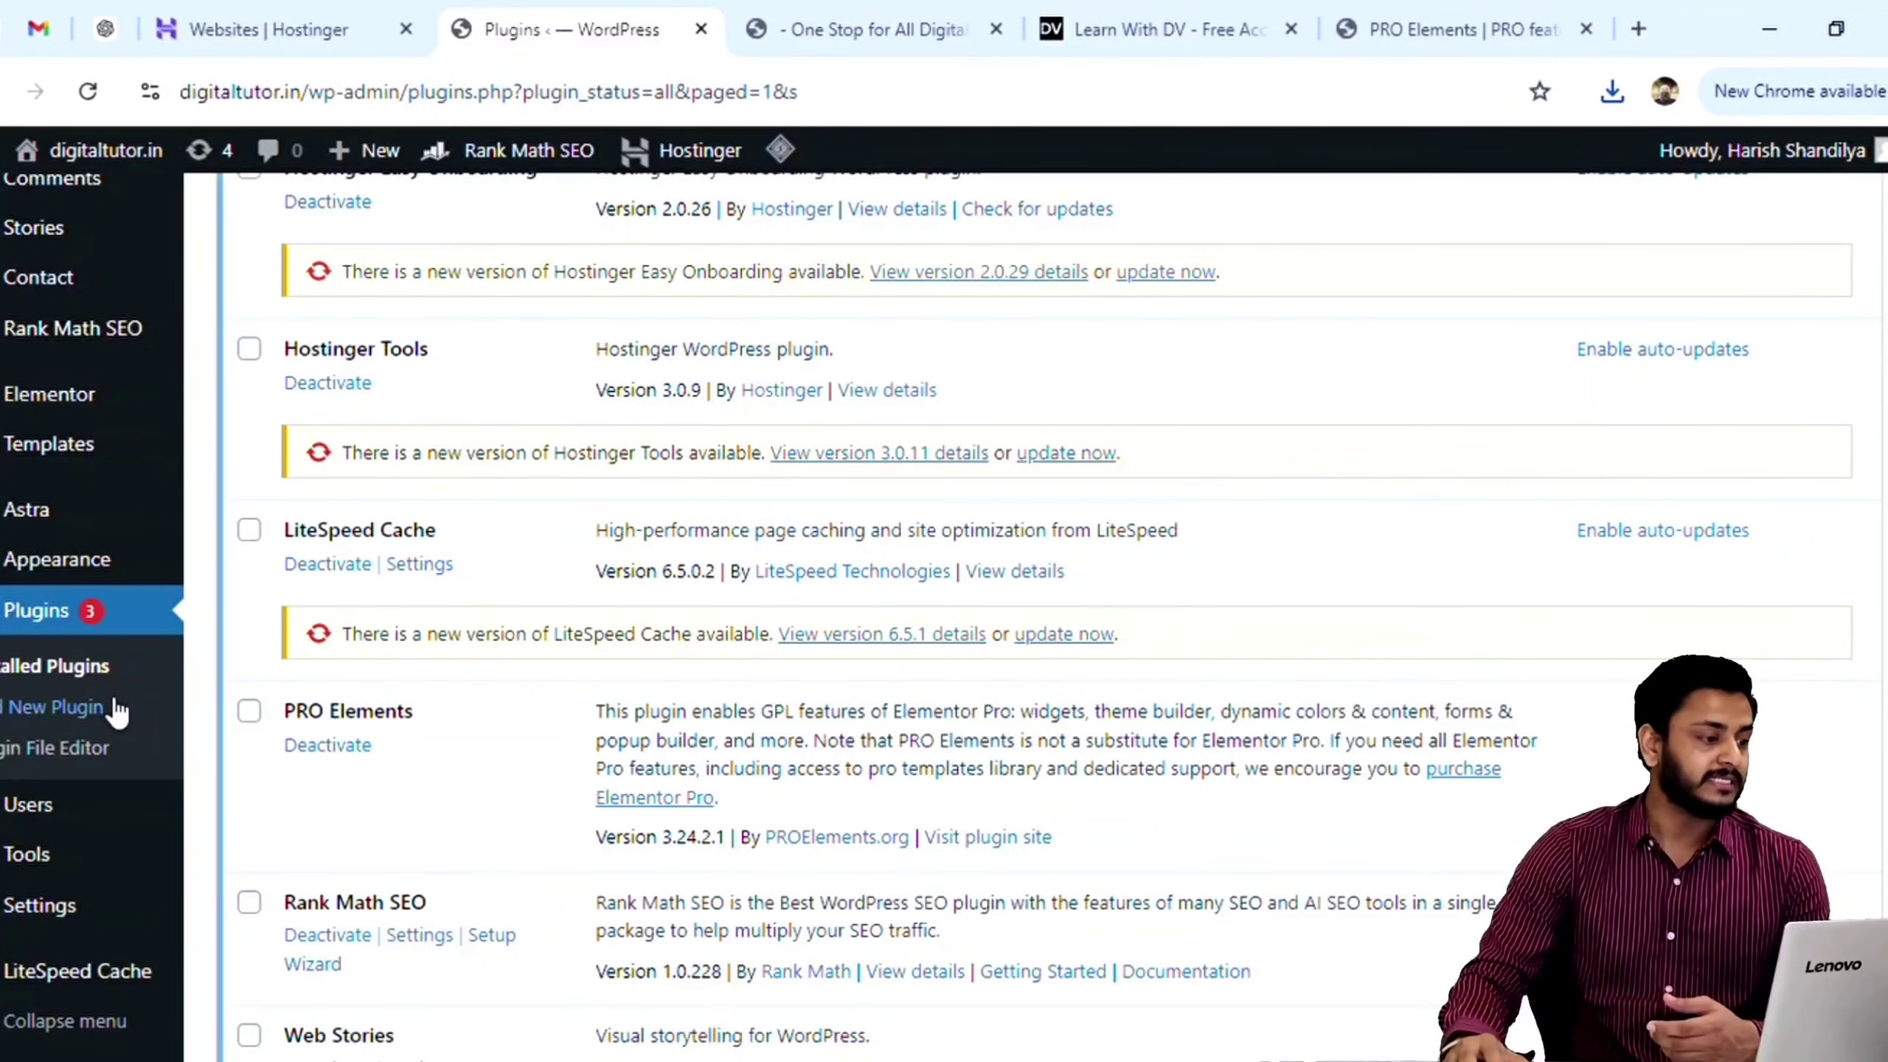
Step: Add a new page, open it in the Elementor editor and look through its Pro widgets
{"action": "scroll", "coordinate": [26, 644], "scroll_direction": "up", "scroll_amount": 5}
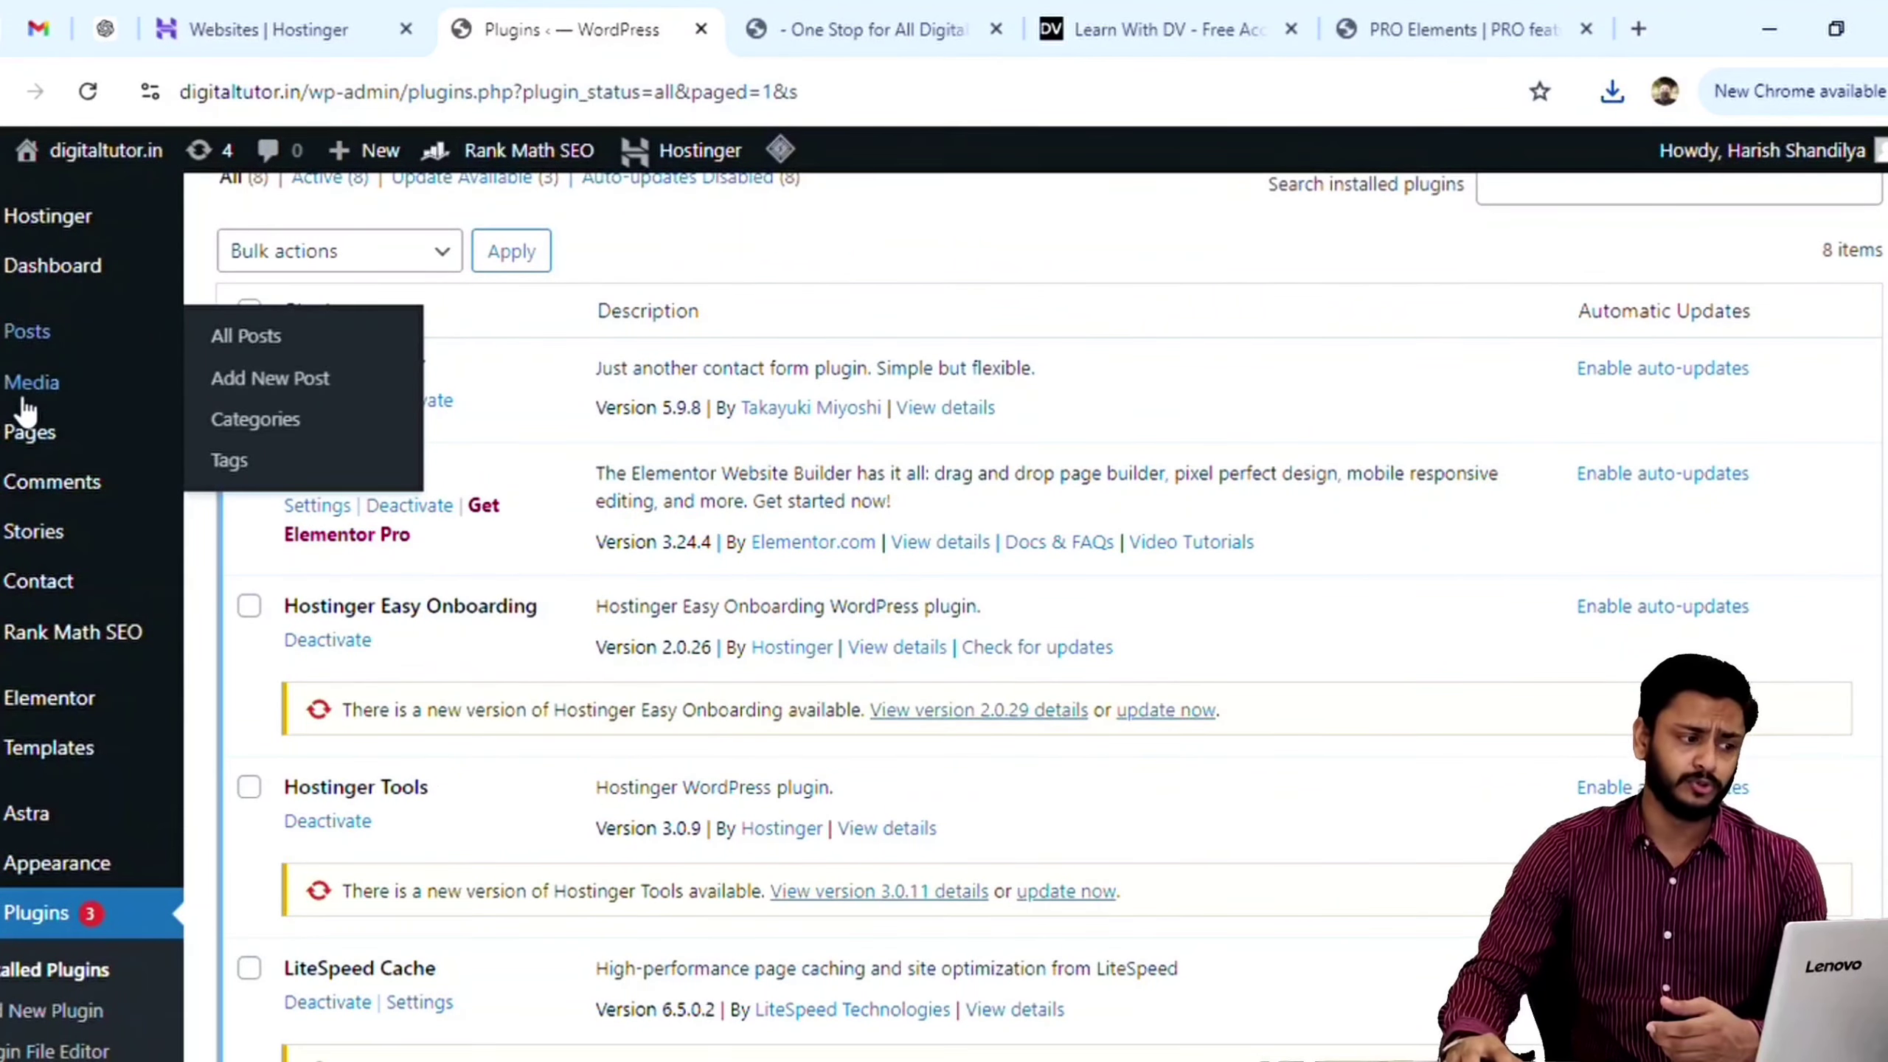
{"action": "mouse_move", "coordinate": [160, 439]}
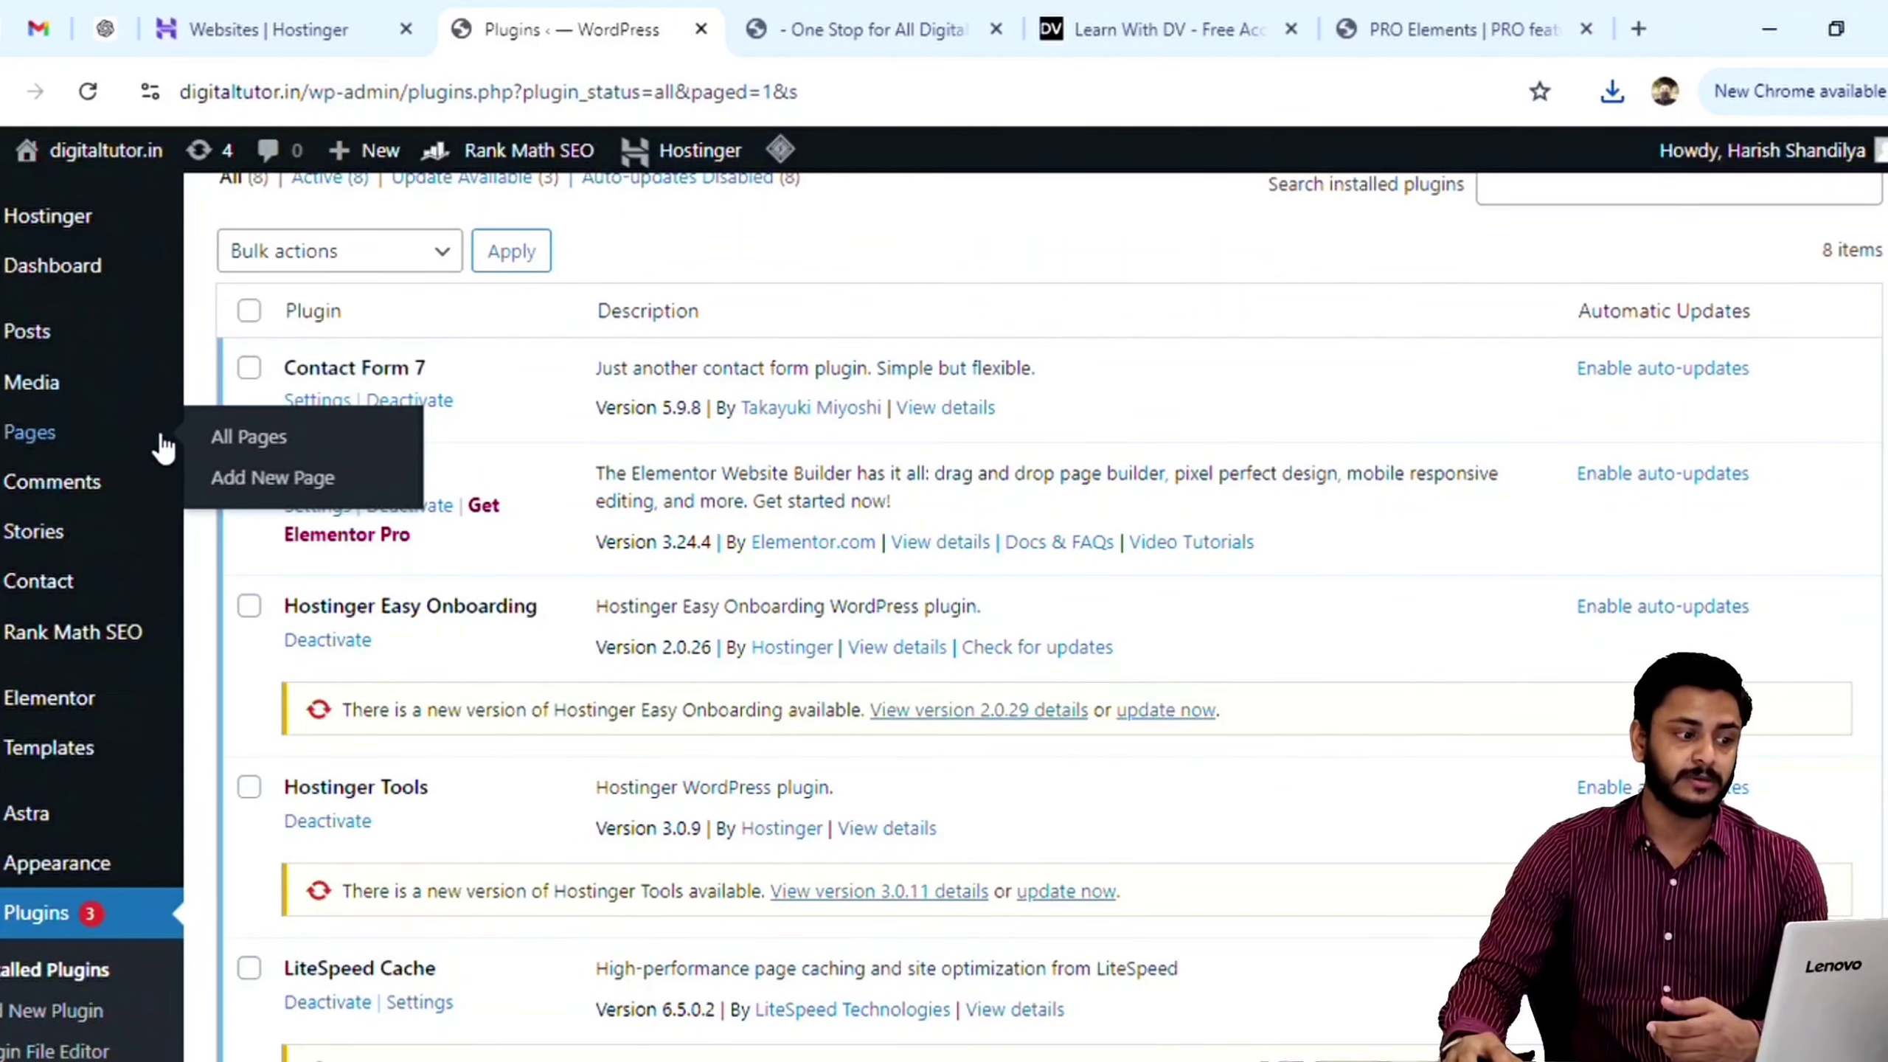
{"action": "left_click", "coordinate": [266, 480]}
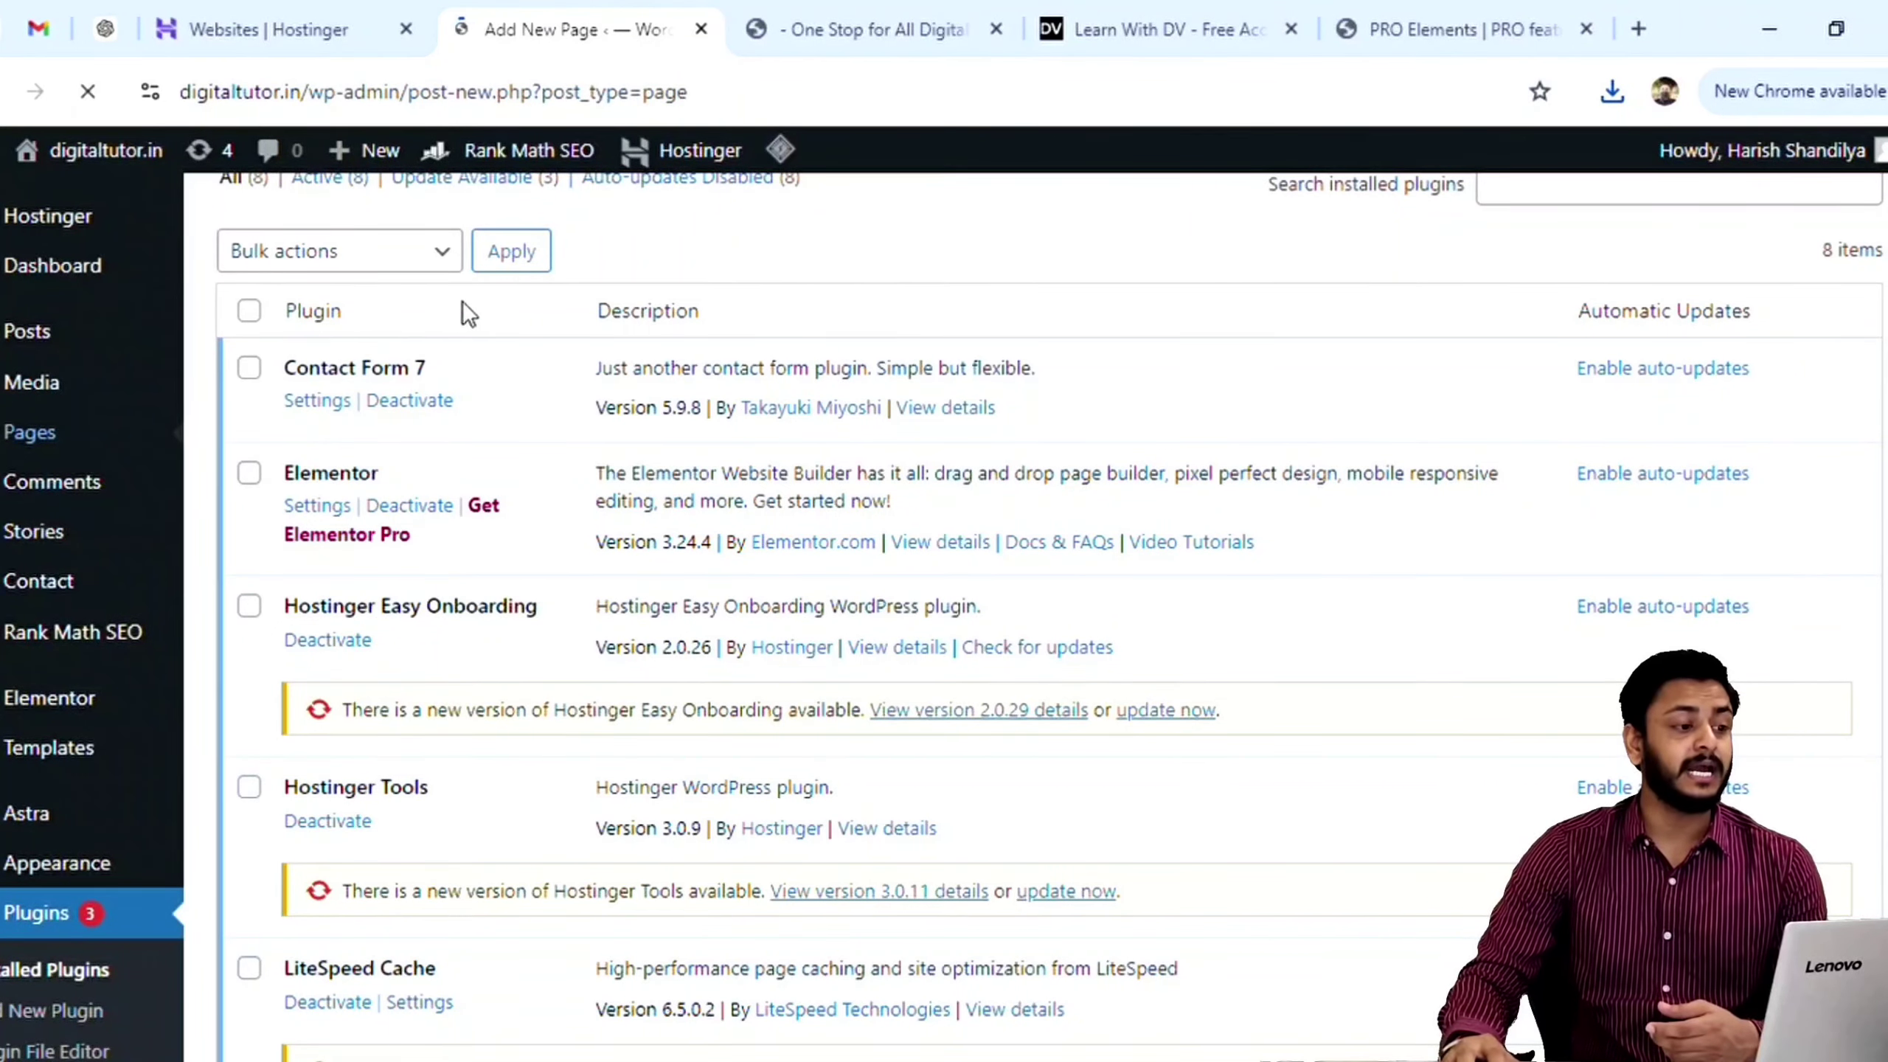
{"action": "left_click", "coordinate": [457, 182]}
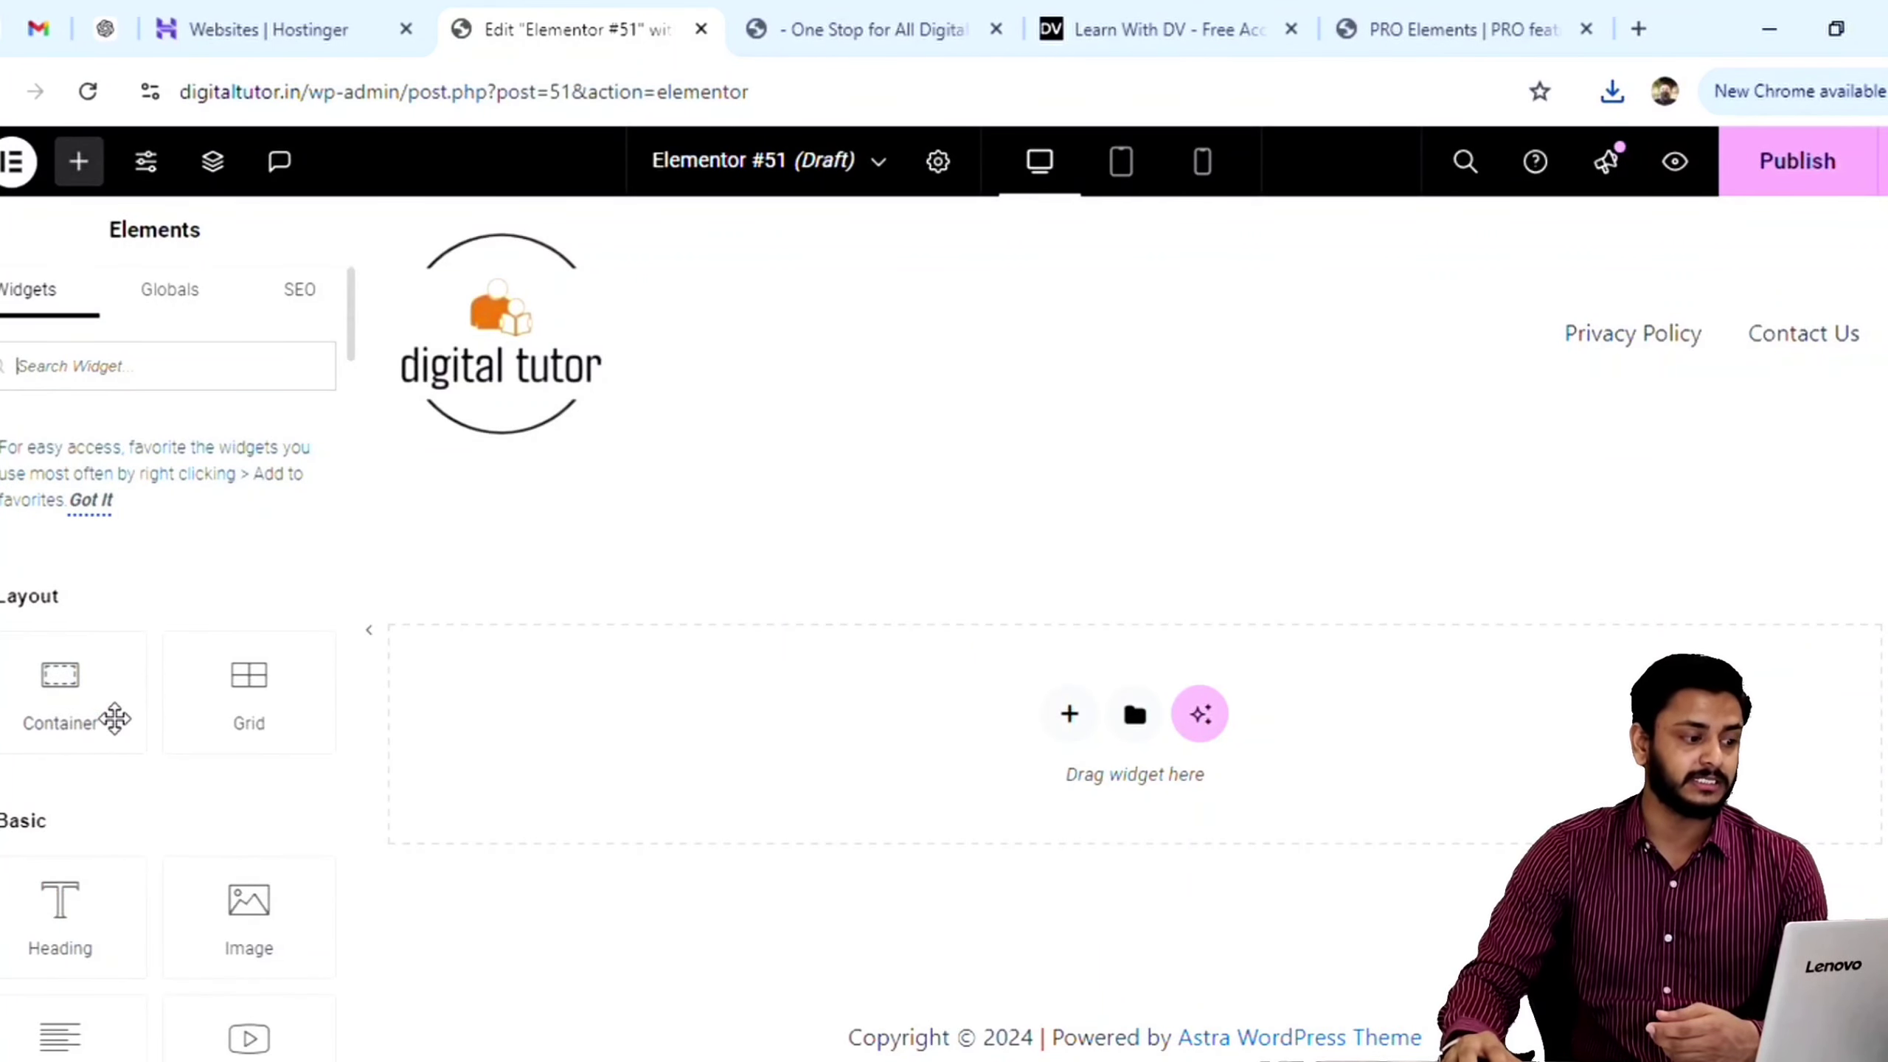
{"action": "scroll", "coordinate": [75, 781], "scroll_direction": "down", "scroll_amount": 5}
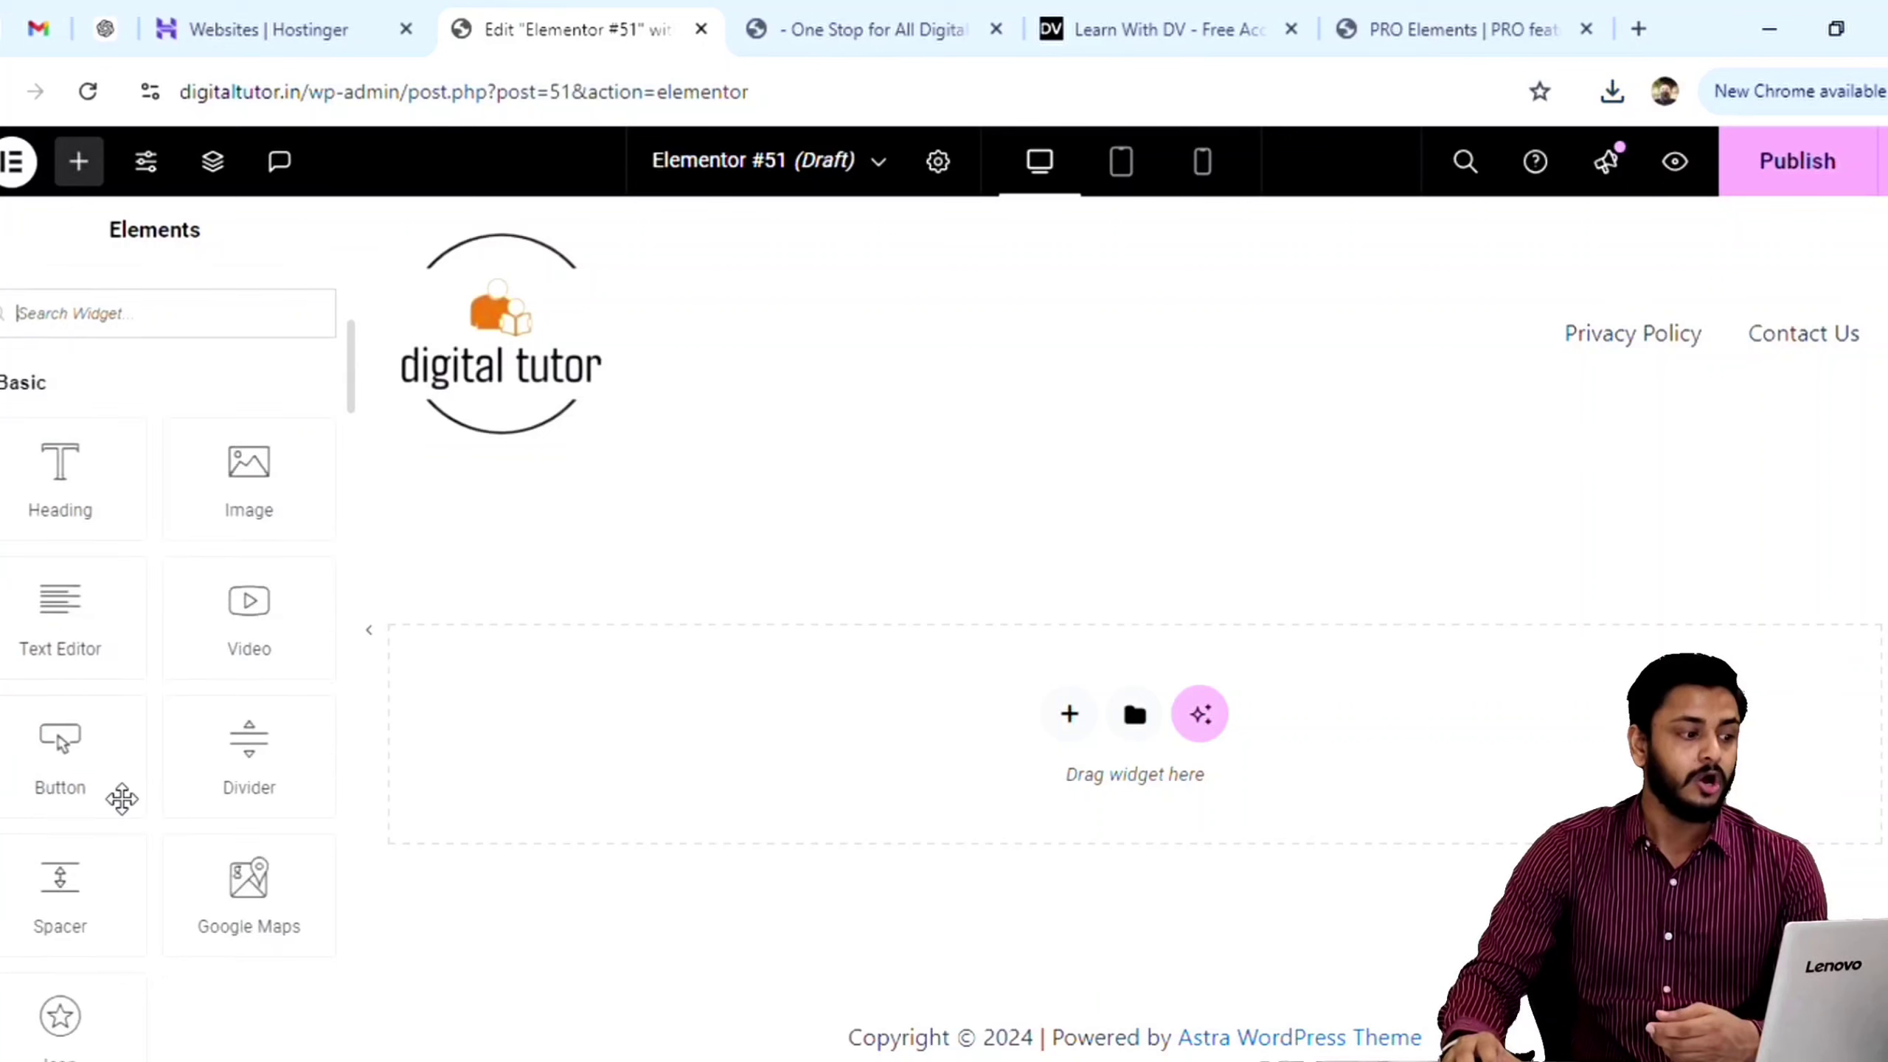
{"action": "scroll", "coordinate": [121, 795], "scroll_direction": "down", "scroll_amount": 10}
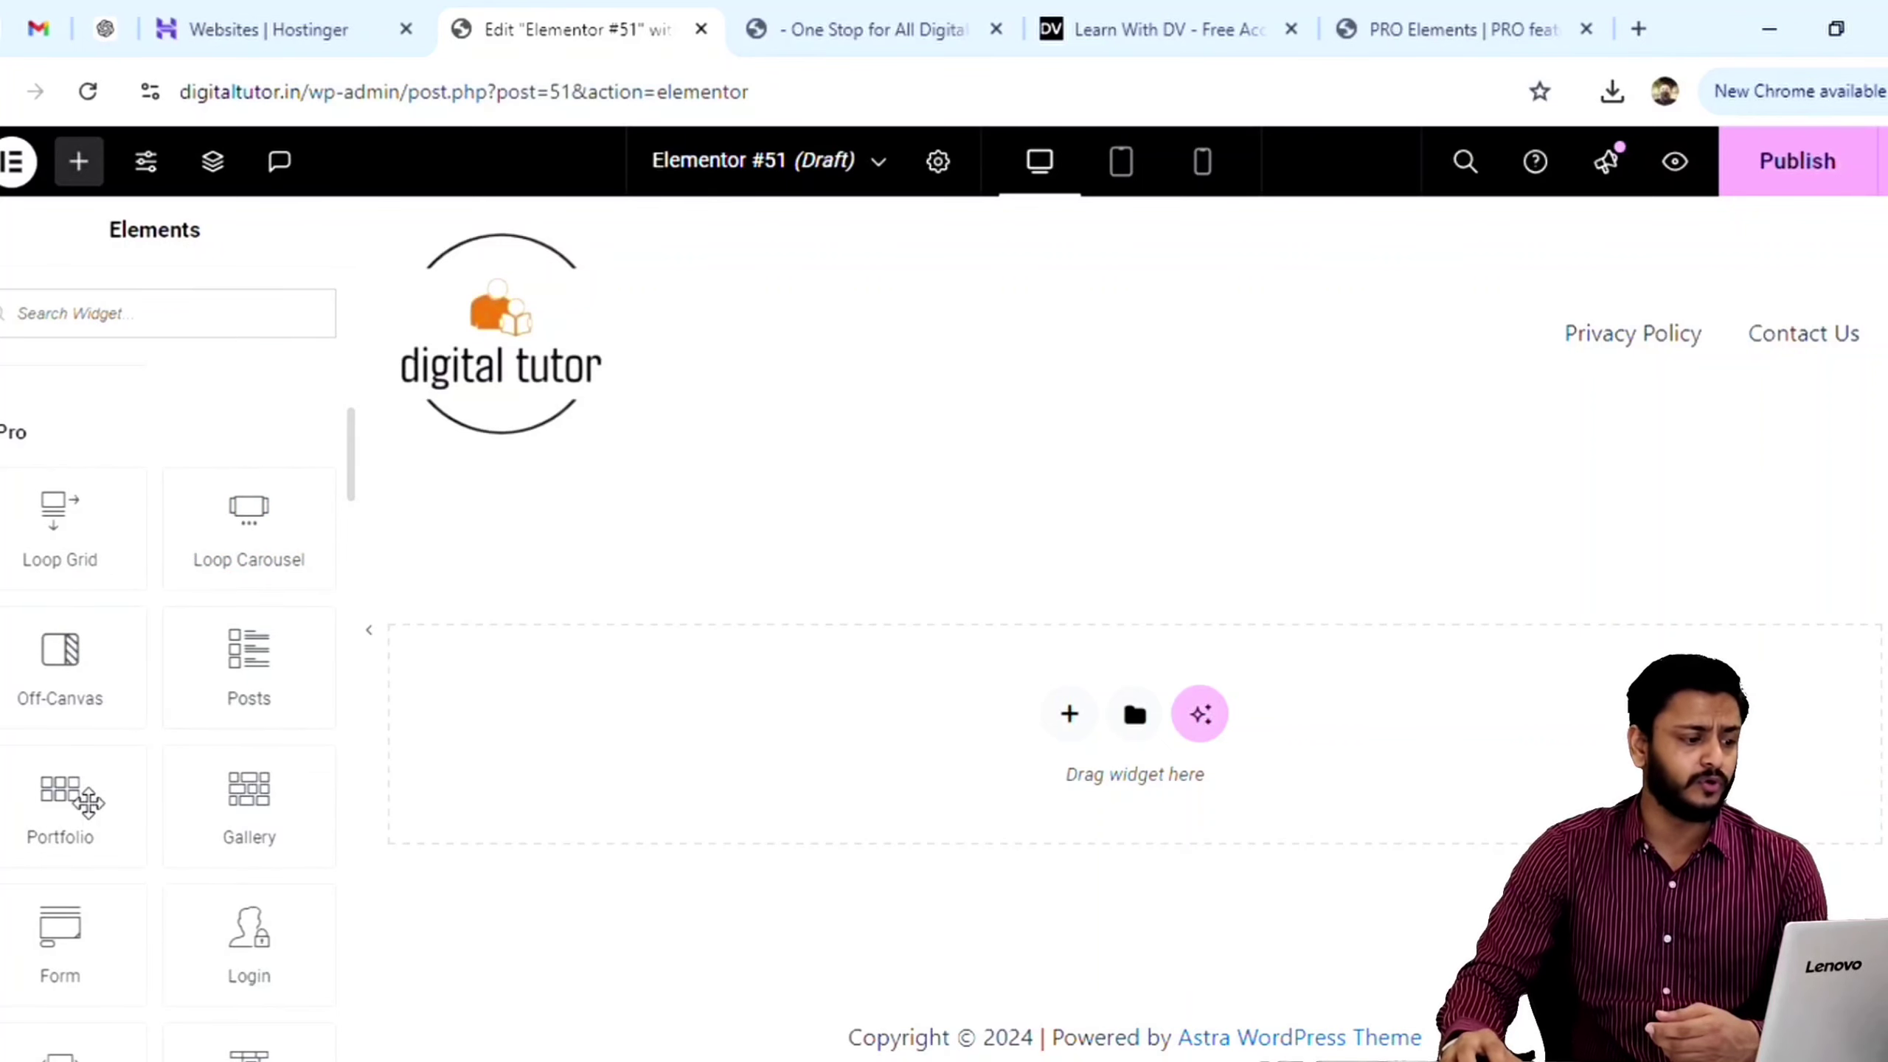
Step: Add a single-column Flexbox container to the blank page
{"action": "scroll", "coordinate": [223, 966], "scroll_direction": "down", "scroll_amount": 5}
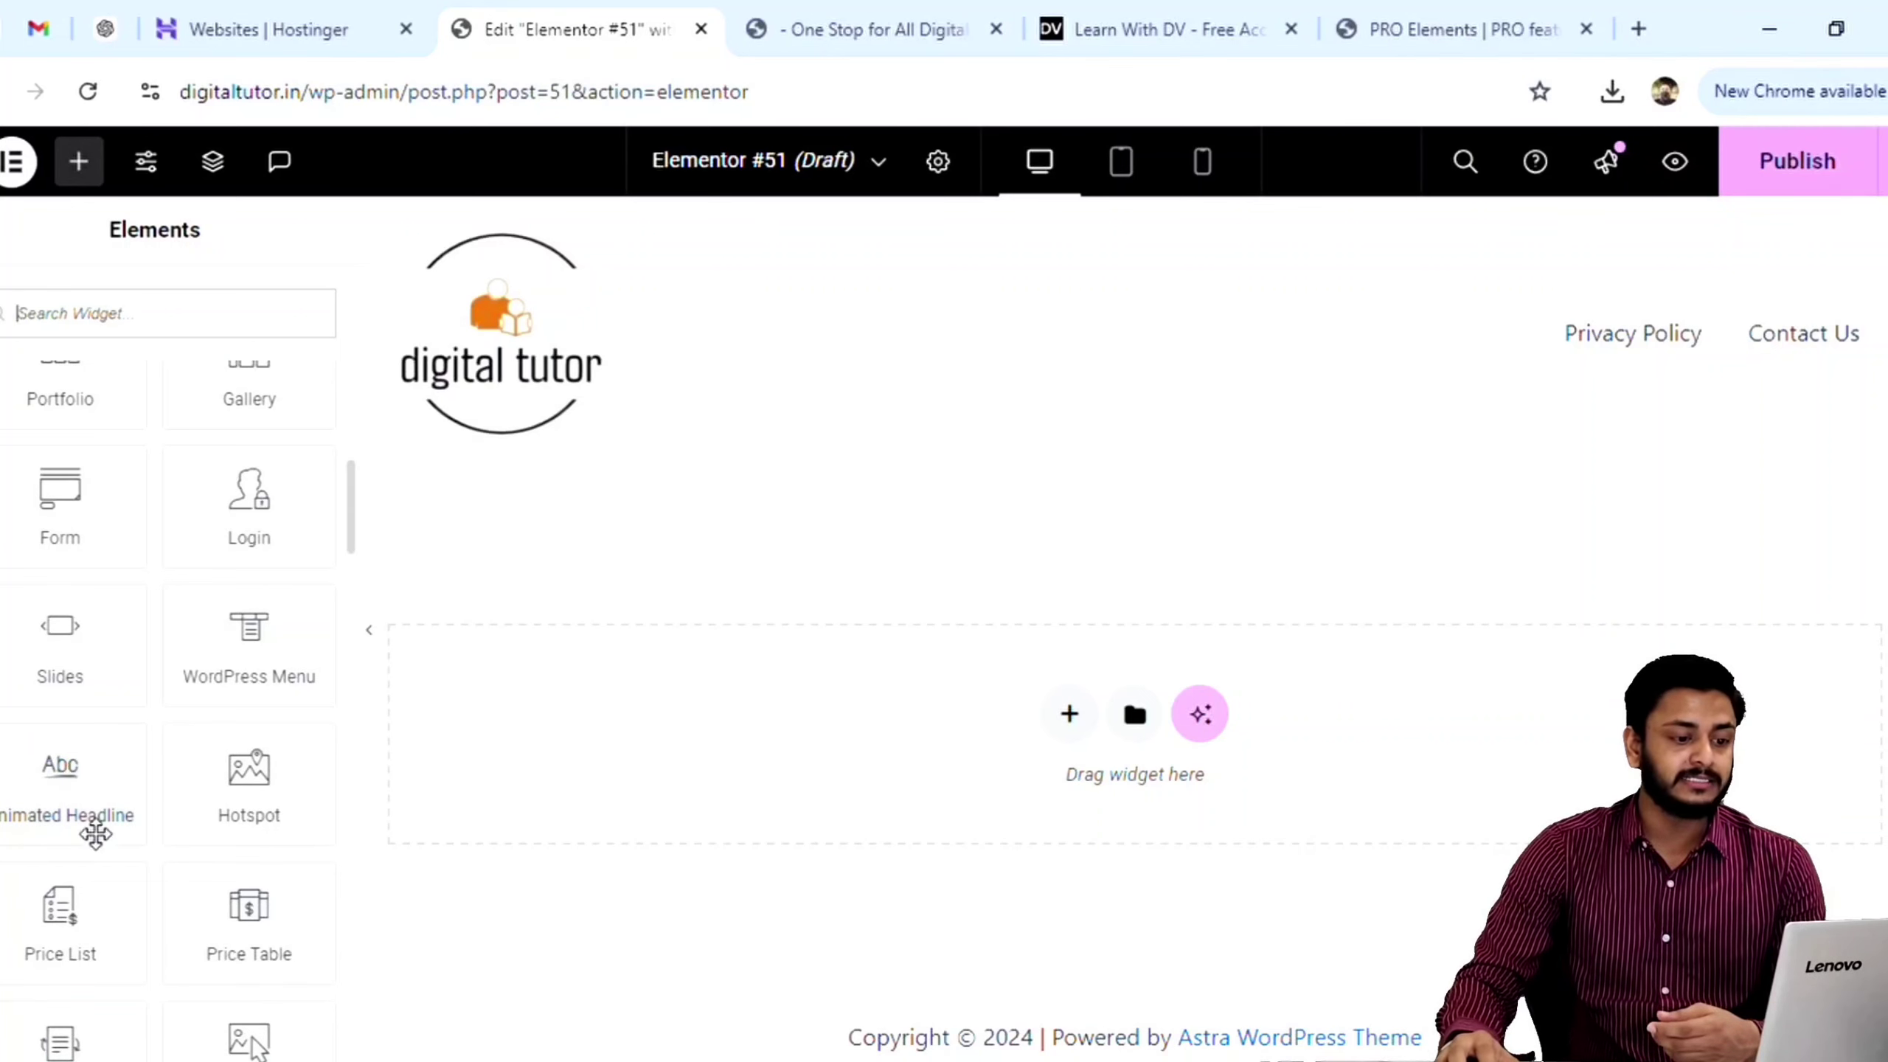
{"action": "left_click", "coordinate": [1067, 715]}
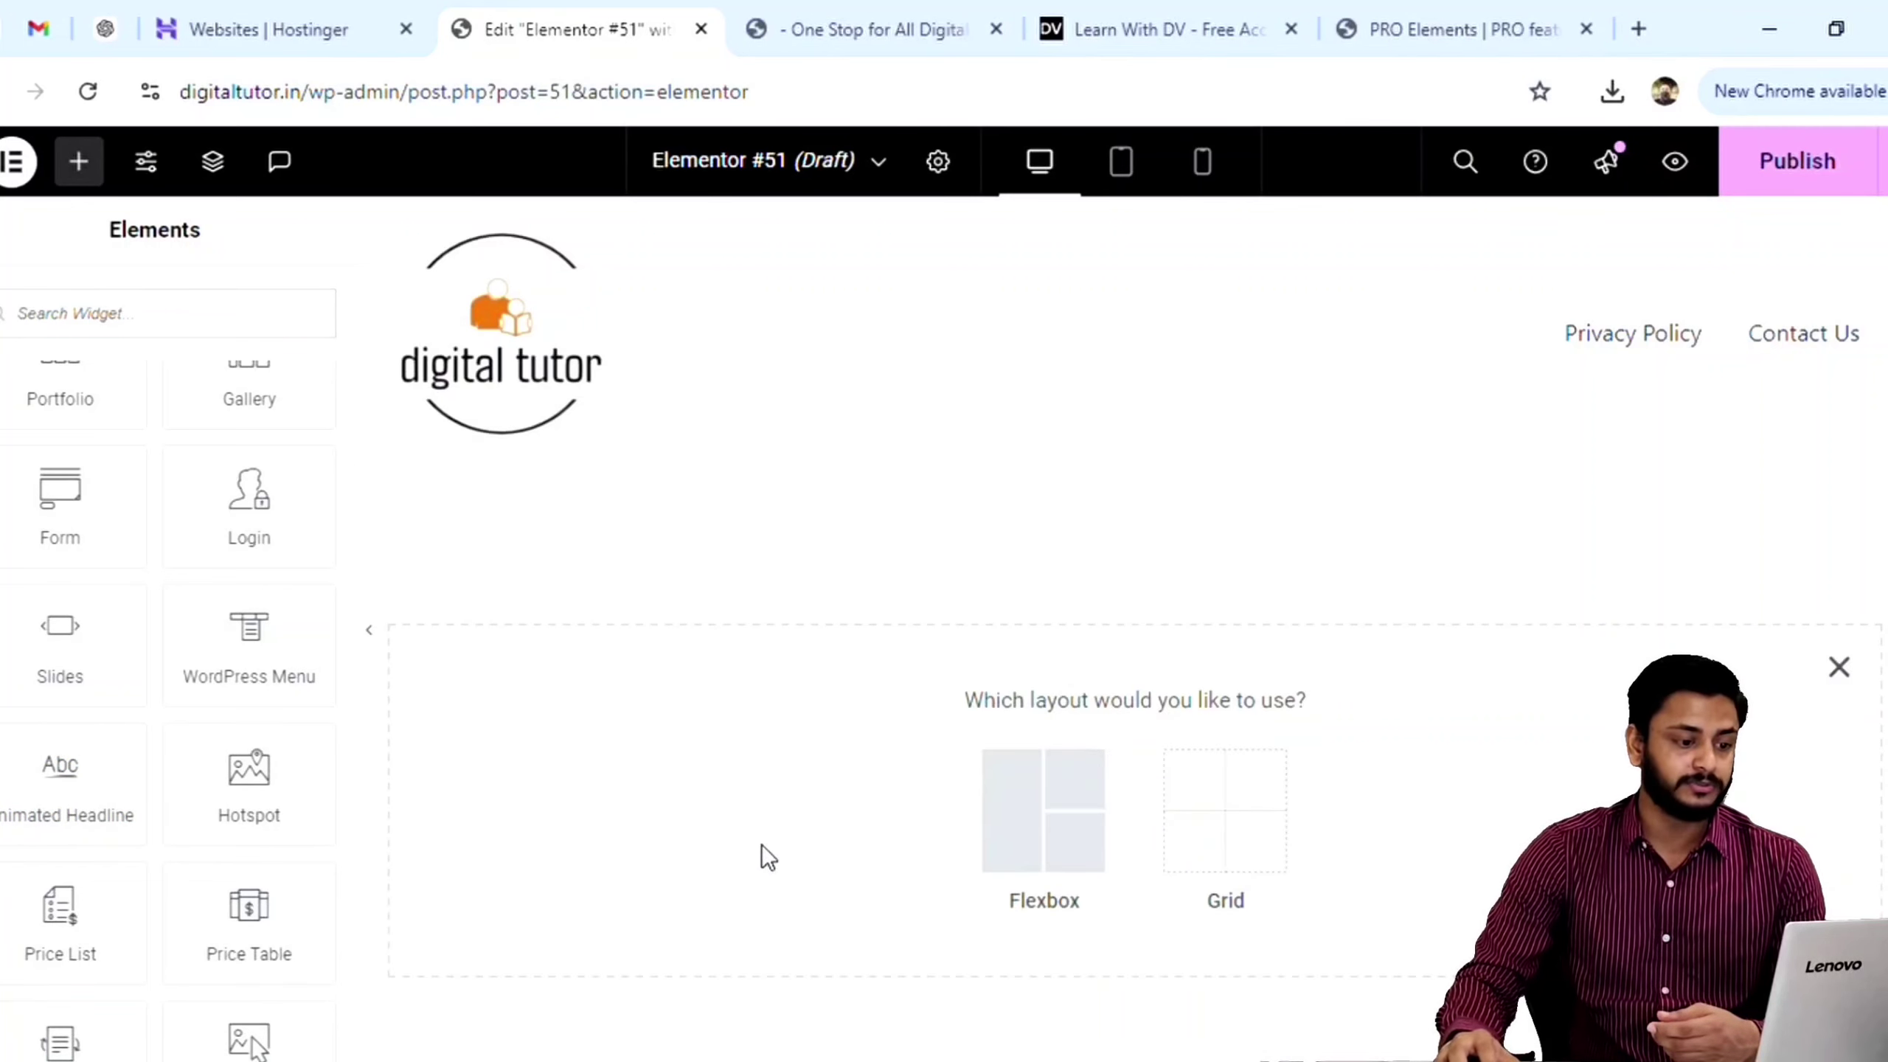
{"action": "left_click", "coordinate": [1012, 844]}
{"action": "left_click", "coordinate": [796, 781]}
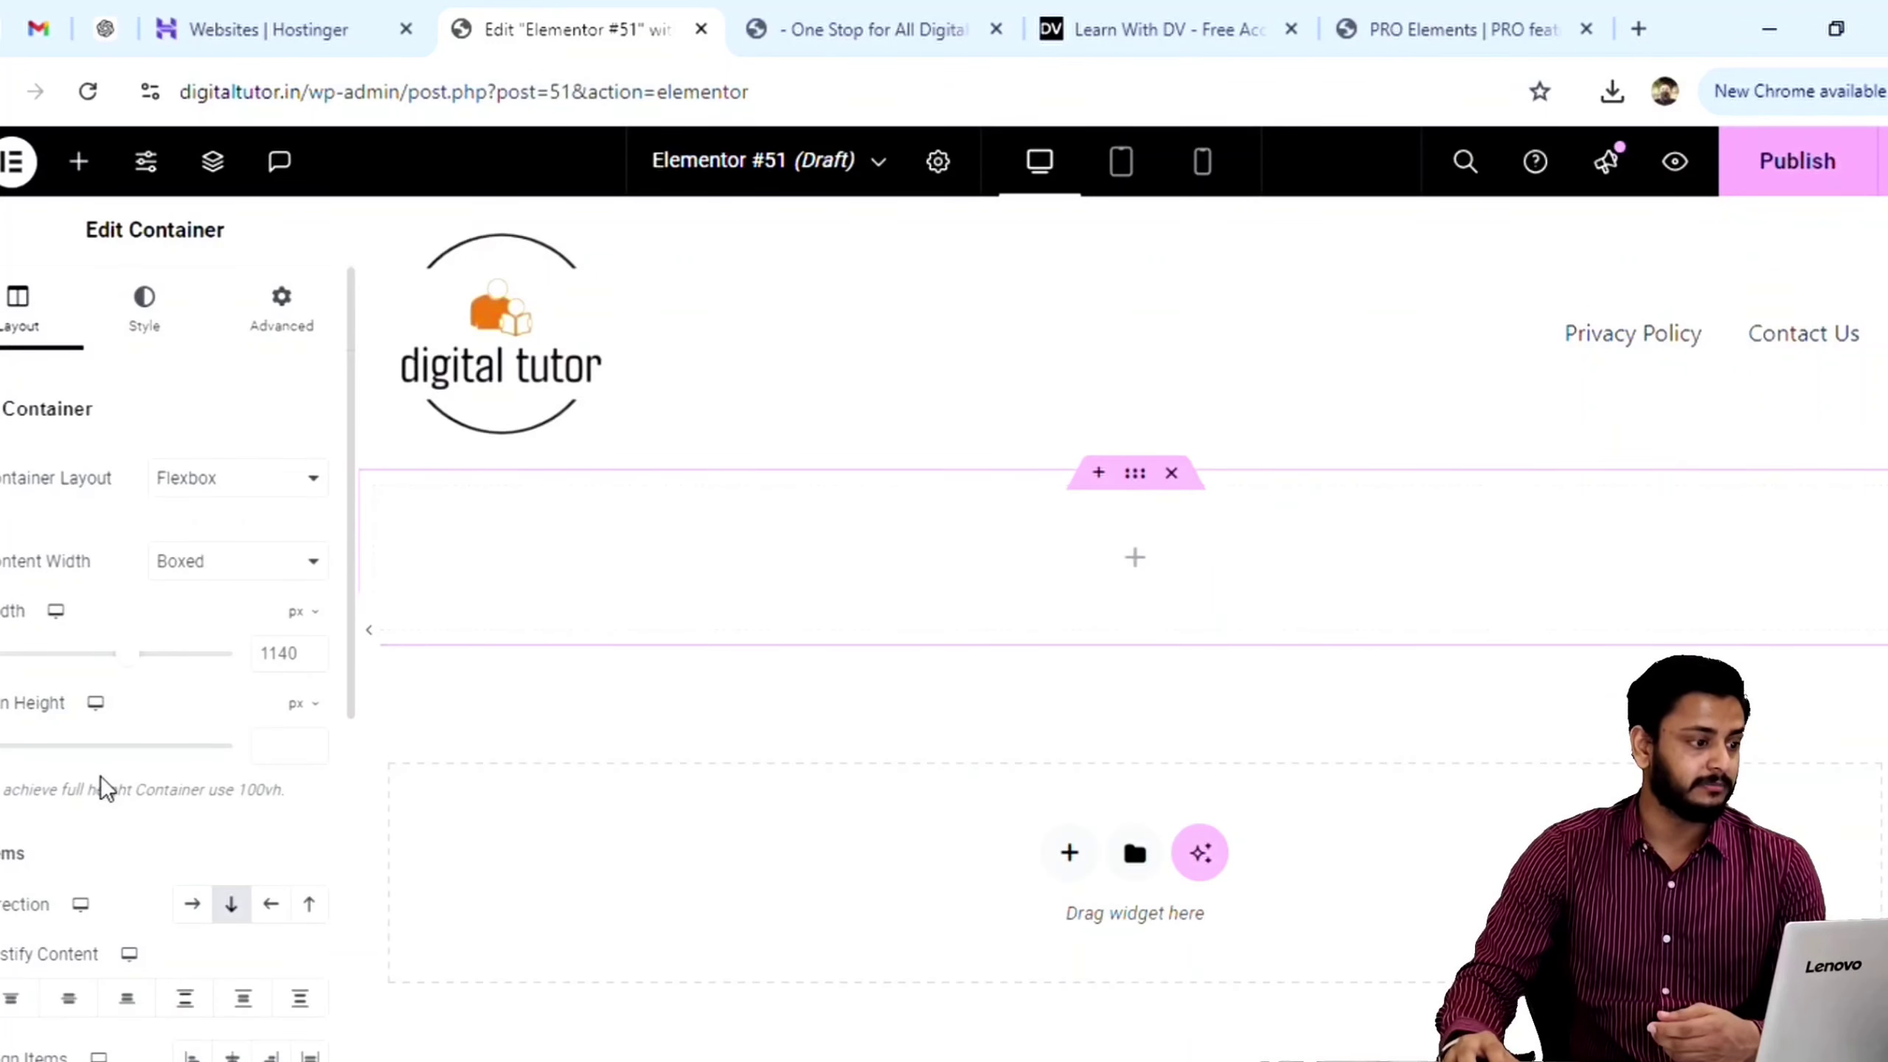
Step: Place an Animated Headline widget from the Pro widgets inside the empty container
{"action": "left_click", "coordinate": [78, 161]}
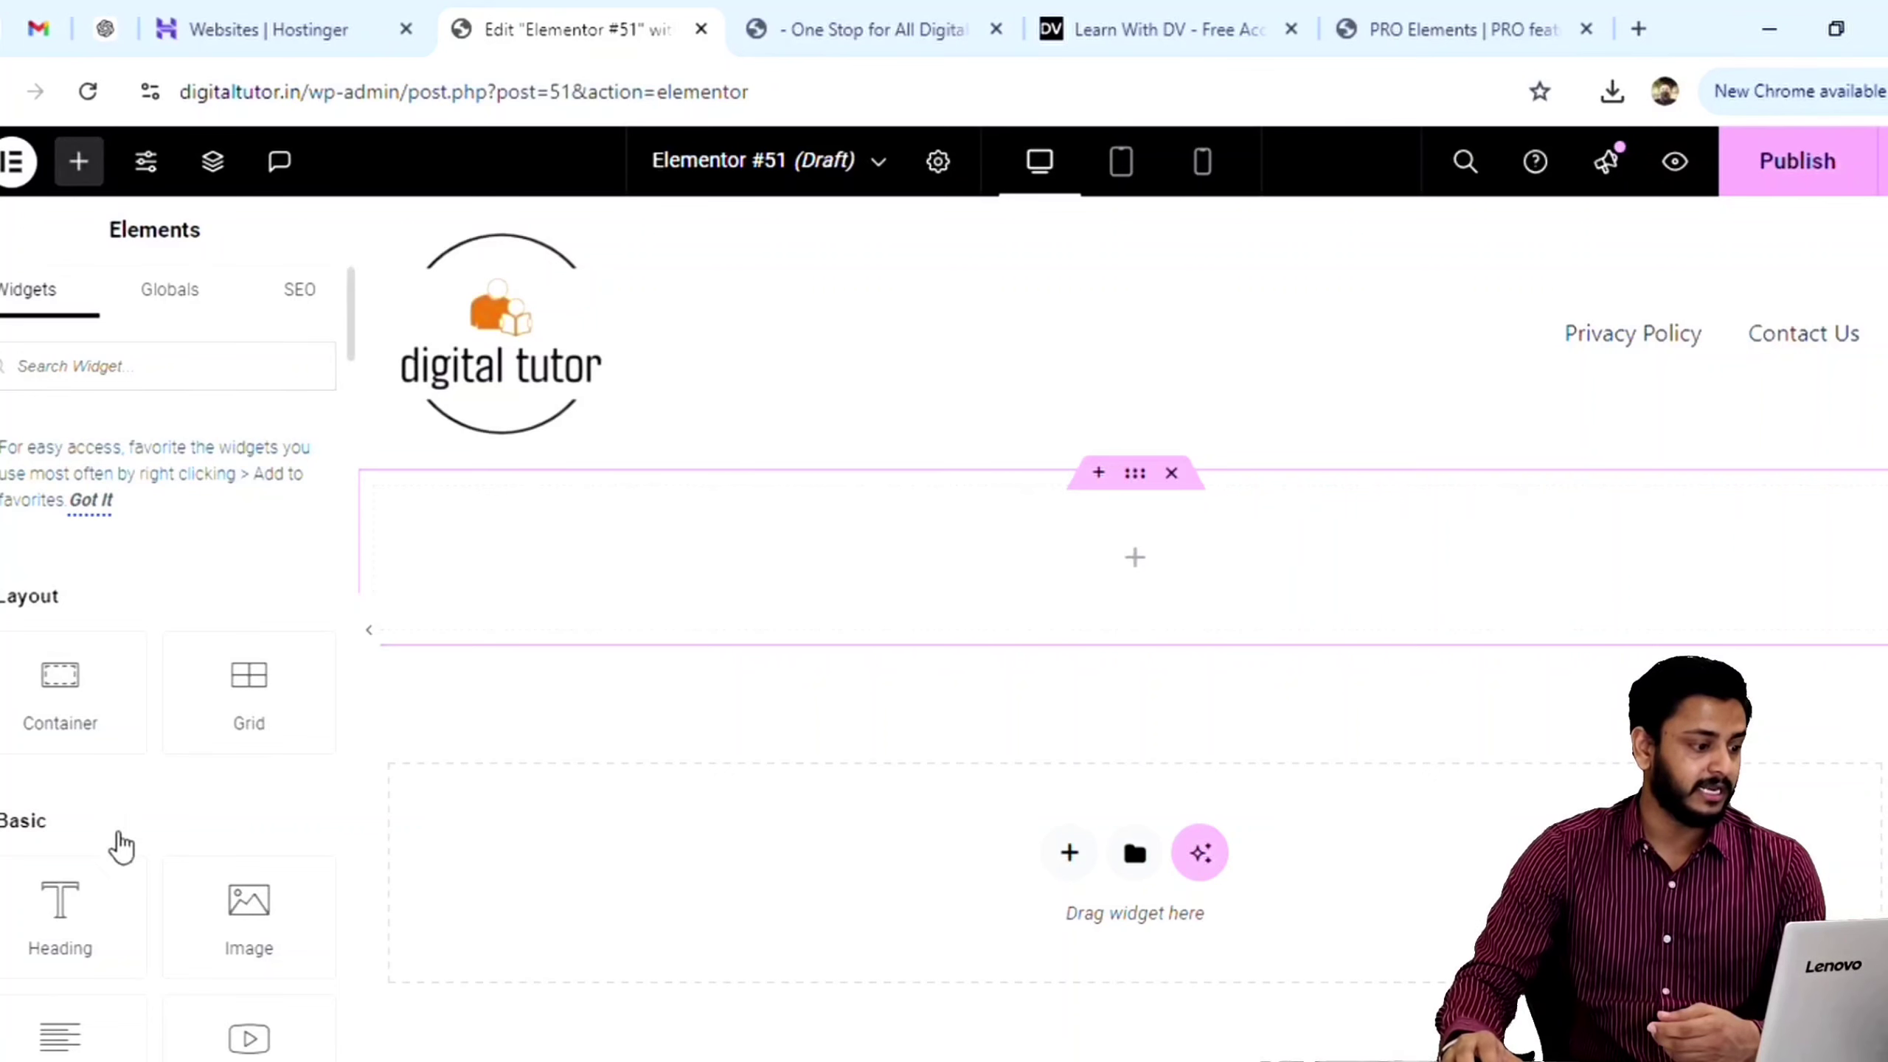
{"action": "scroll", "coordinate": [123, 836], "scroll_direction": "down", "scroll_amount": 10}
{"action": "scroll", "coordinate": [126, 833], "scroll_direction": "down", "scroll_amount": 8}
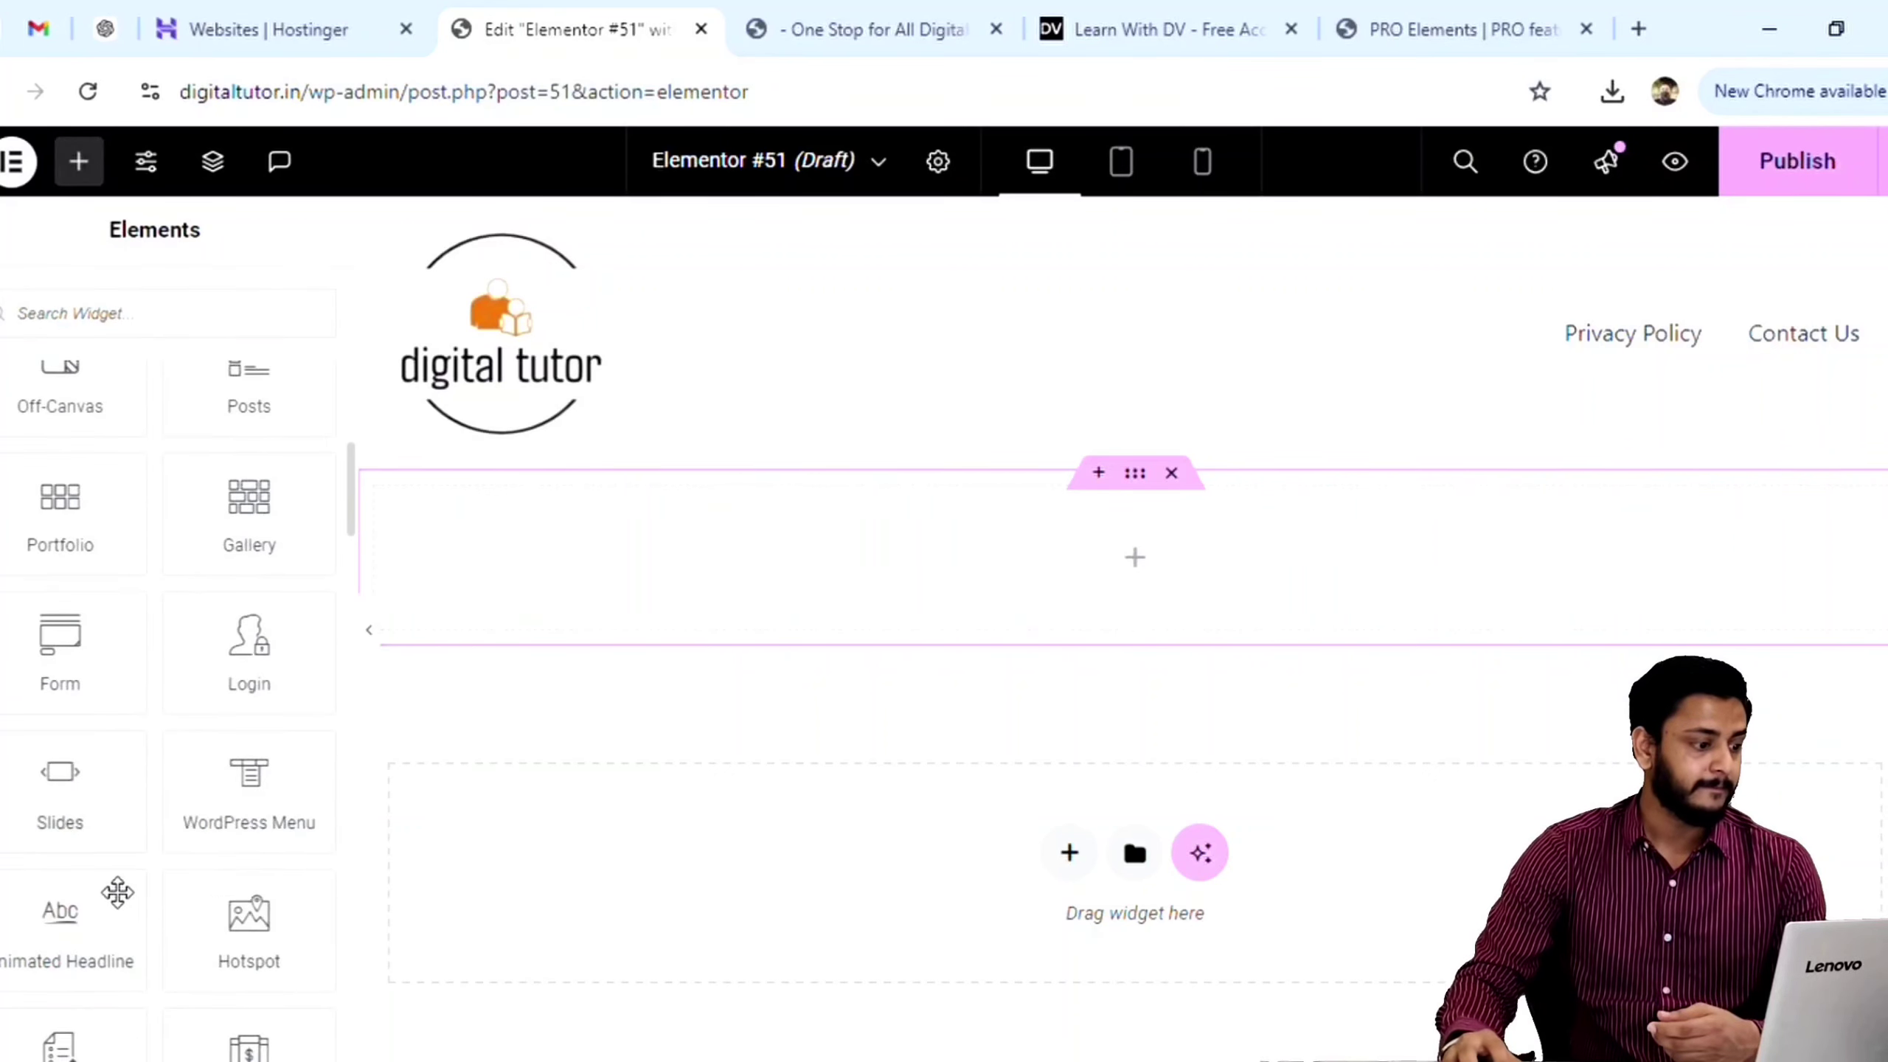
{"action": "left_click_drag", "start_coordinate": [65, 803], "coordinate": [1138, 594]}
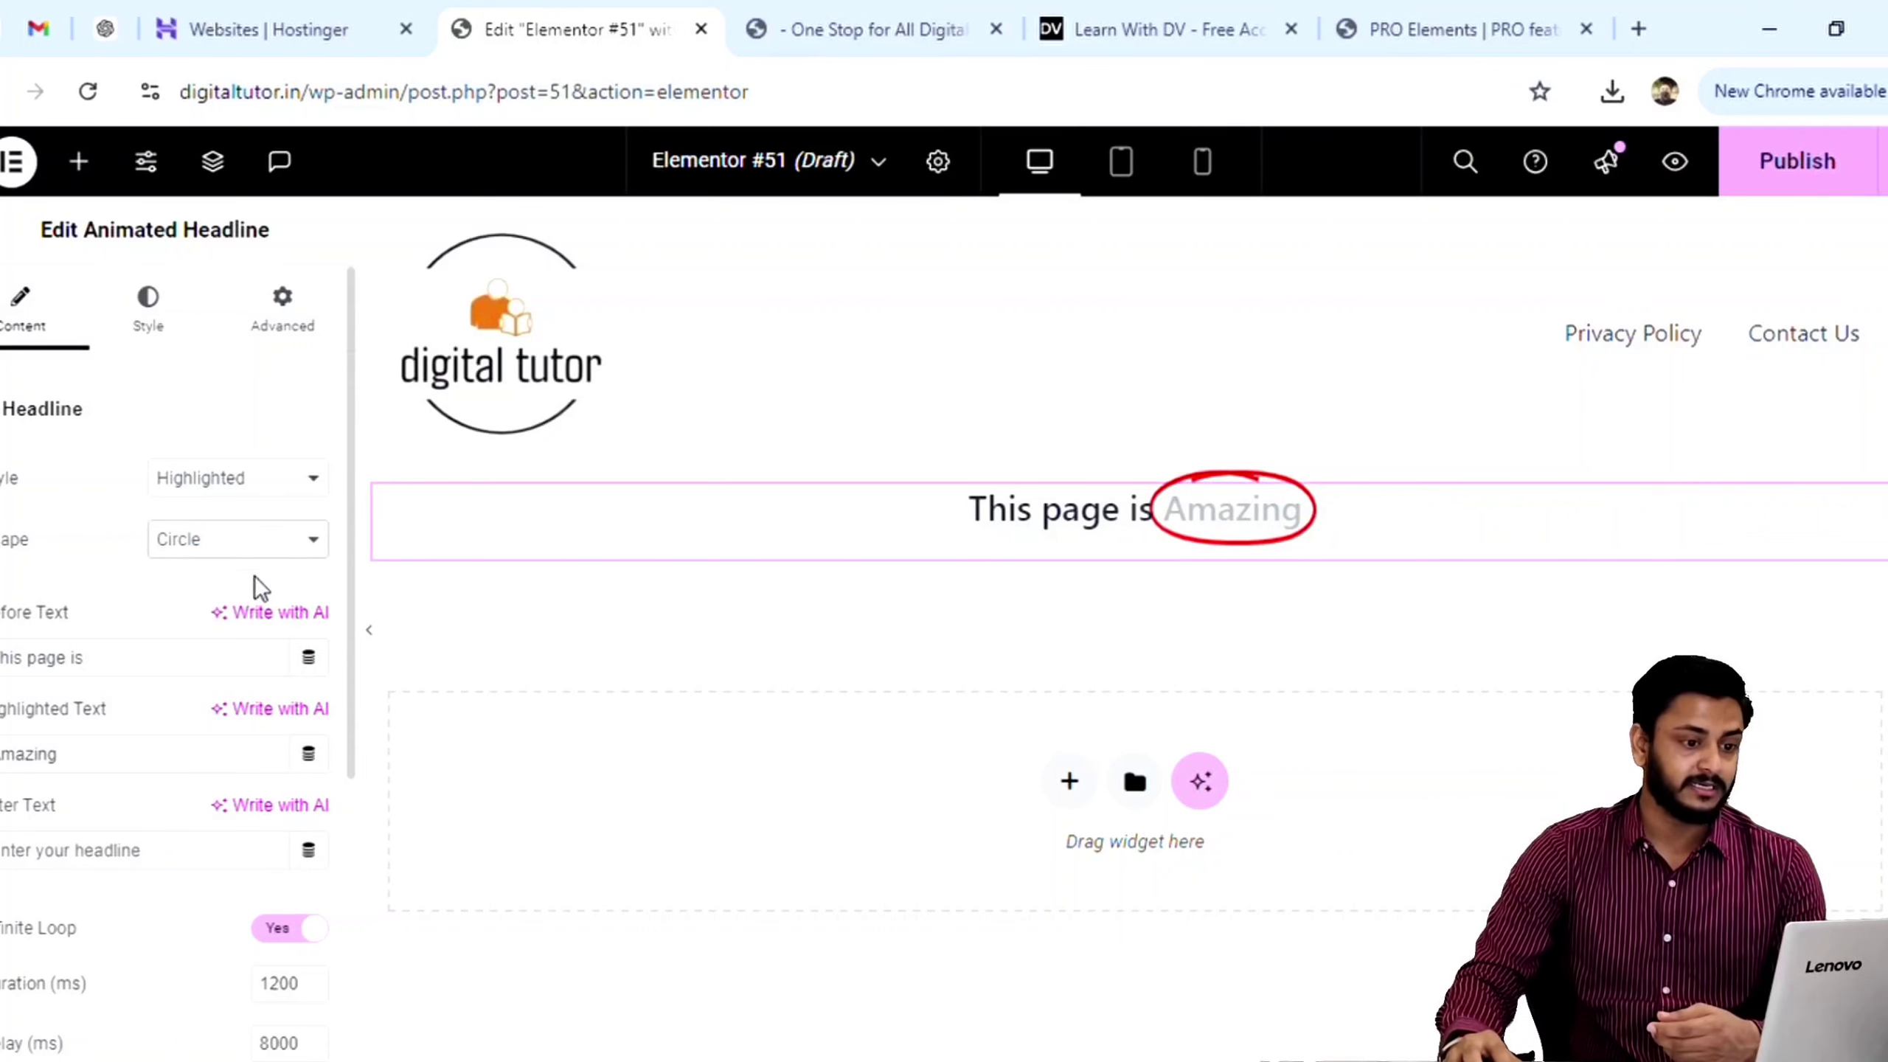
Step: Try the Curly and Underline highlight shapes on the headline, return to Circle and review the remaining content settings
{"action": "key", "text": "Down"}
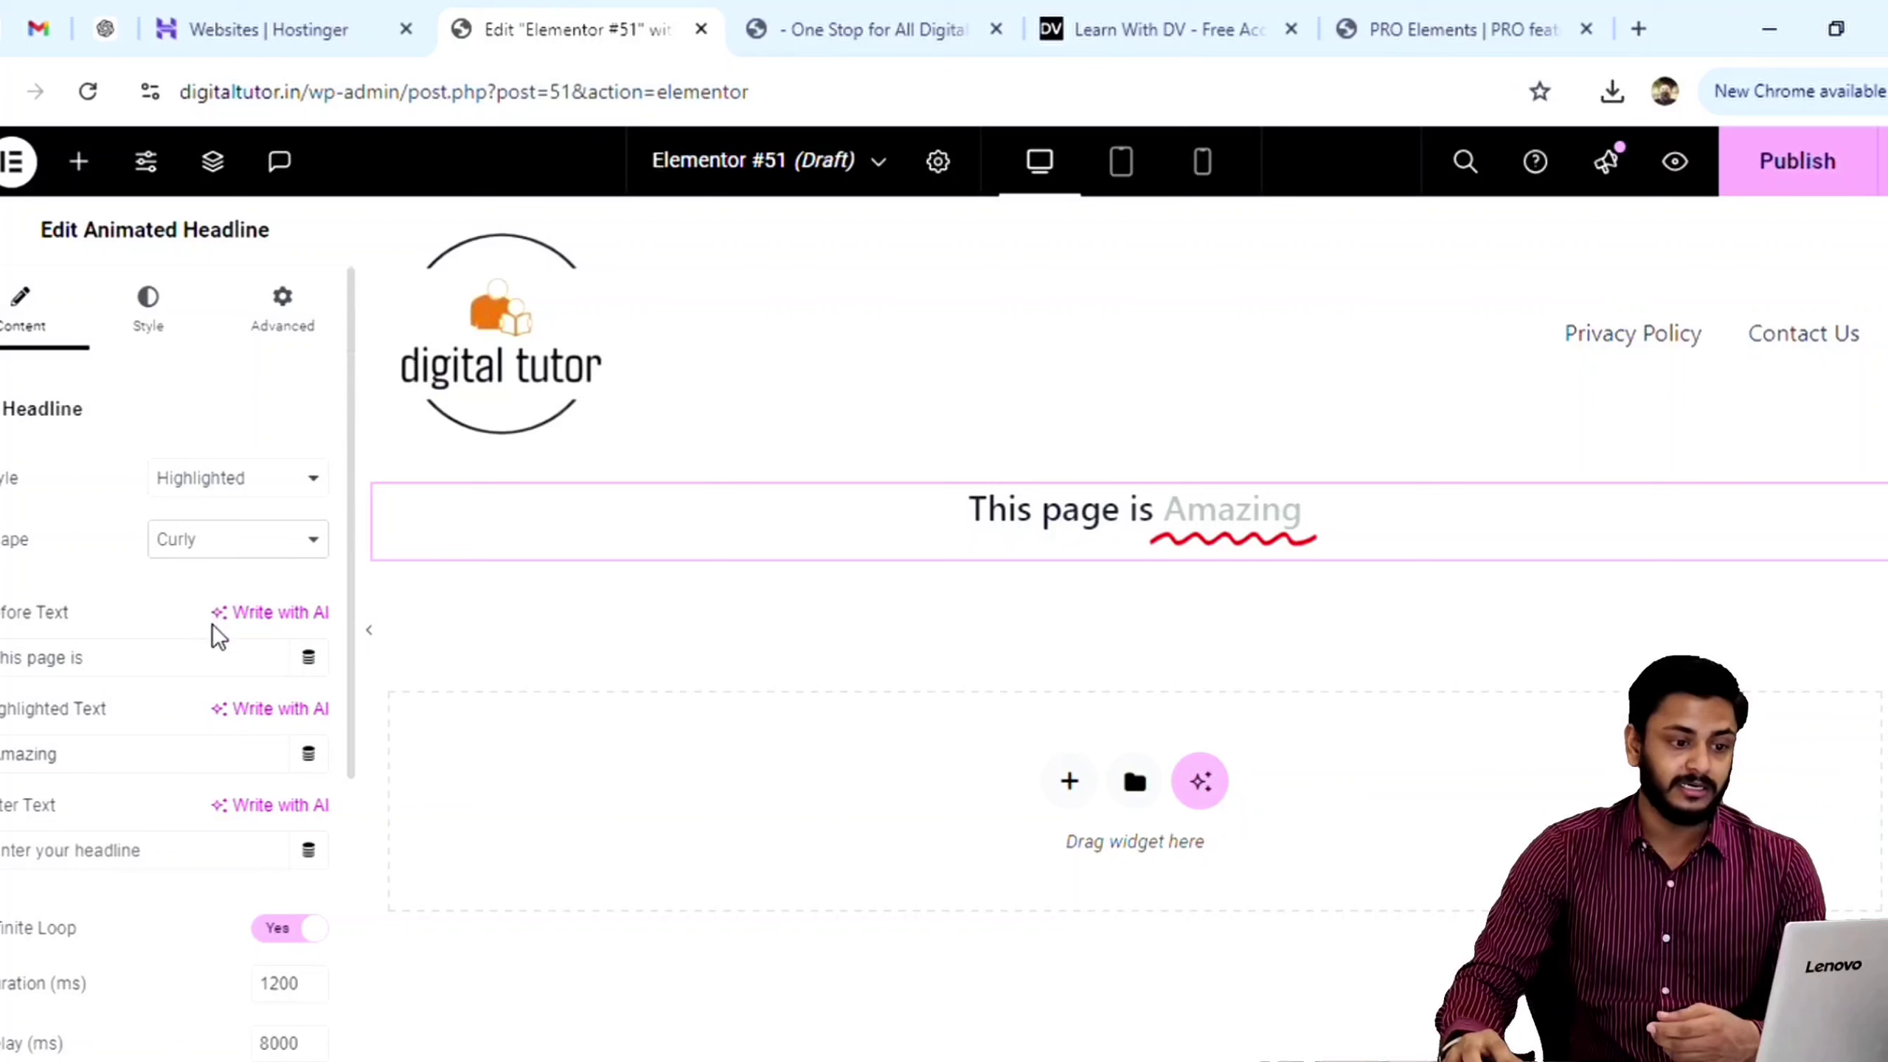
{"action": "key", "text": "Down"}
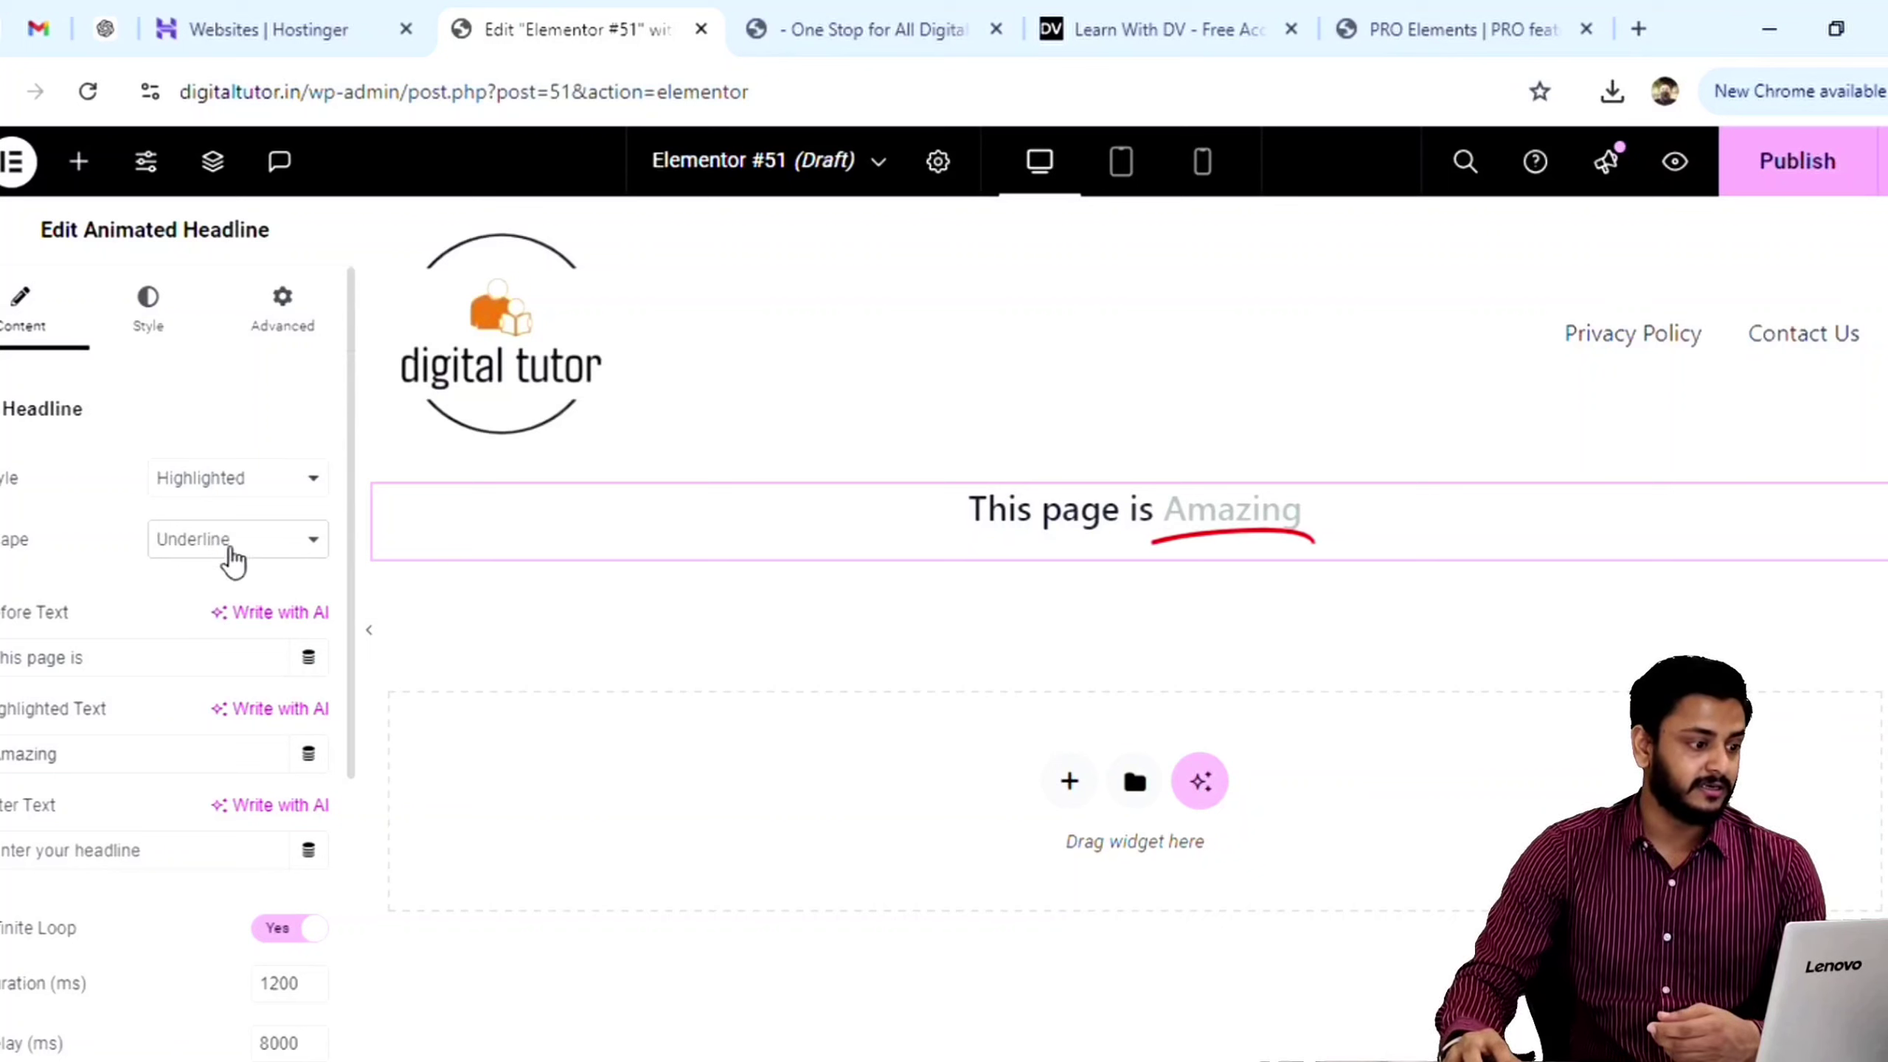
{"action": "key", "text": "Up"}
{"action": "key", "text": "Up"}
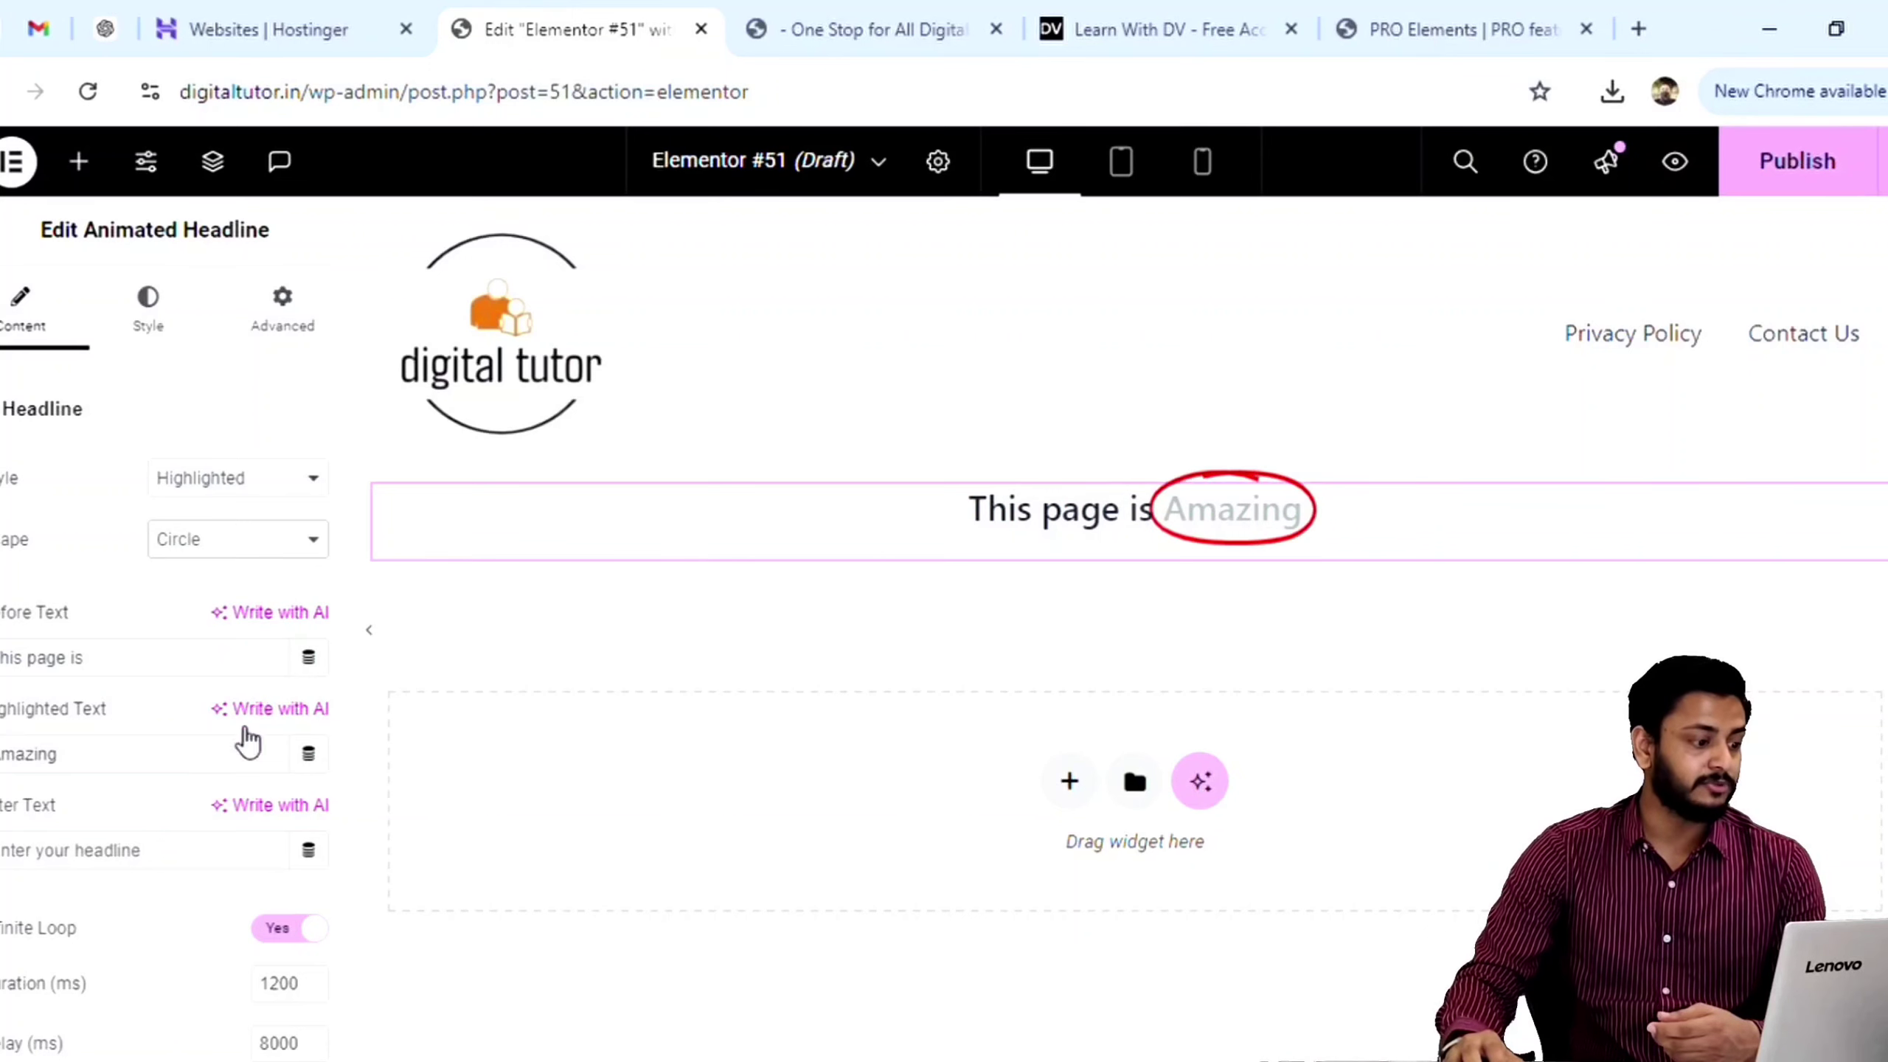
{"action": "scroll", "coordinate": [126, 818], "scroll_direction": "down", "scroll_amount": 5}
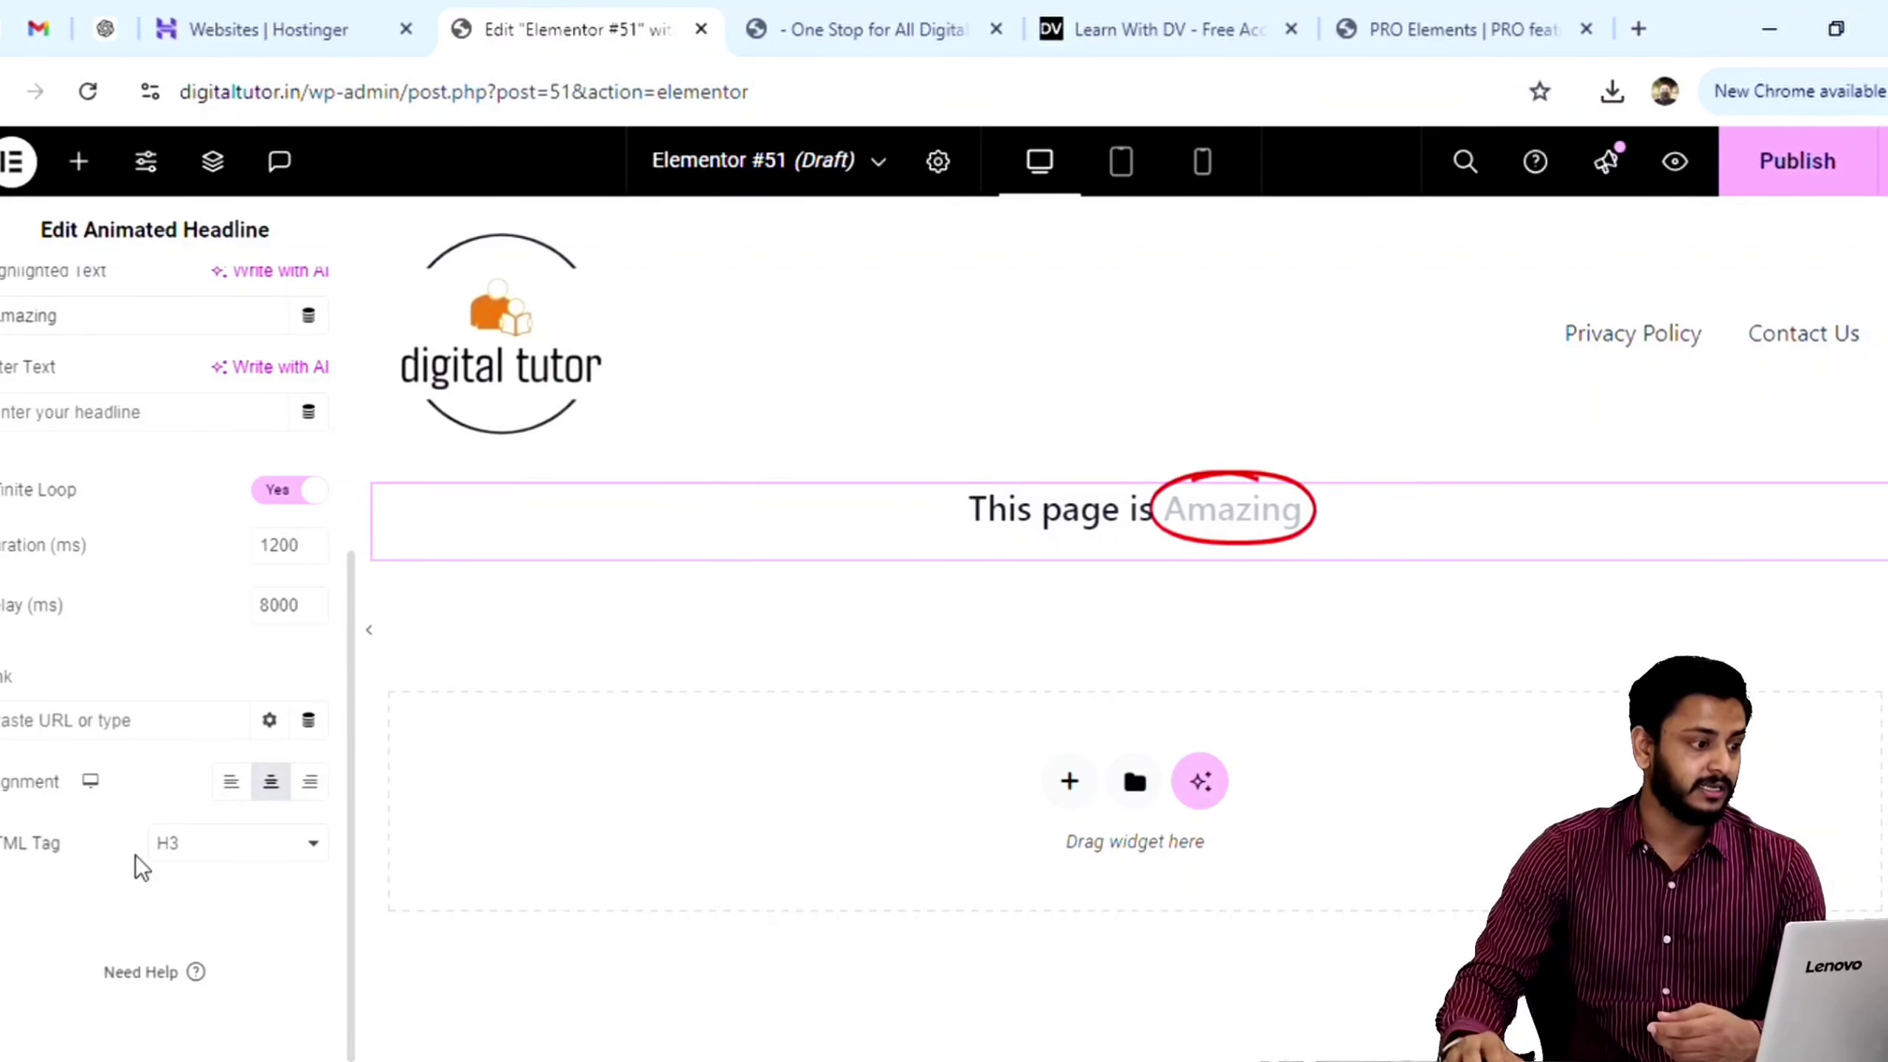
{"action": "scroll", "coordinate": [107, 787], "scroll_direction": "up", "scroll_amount": 3}
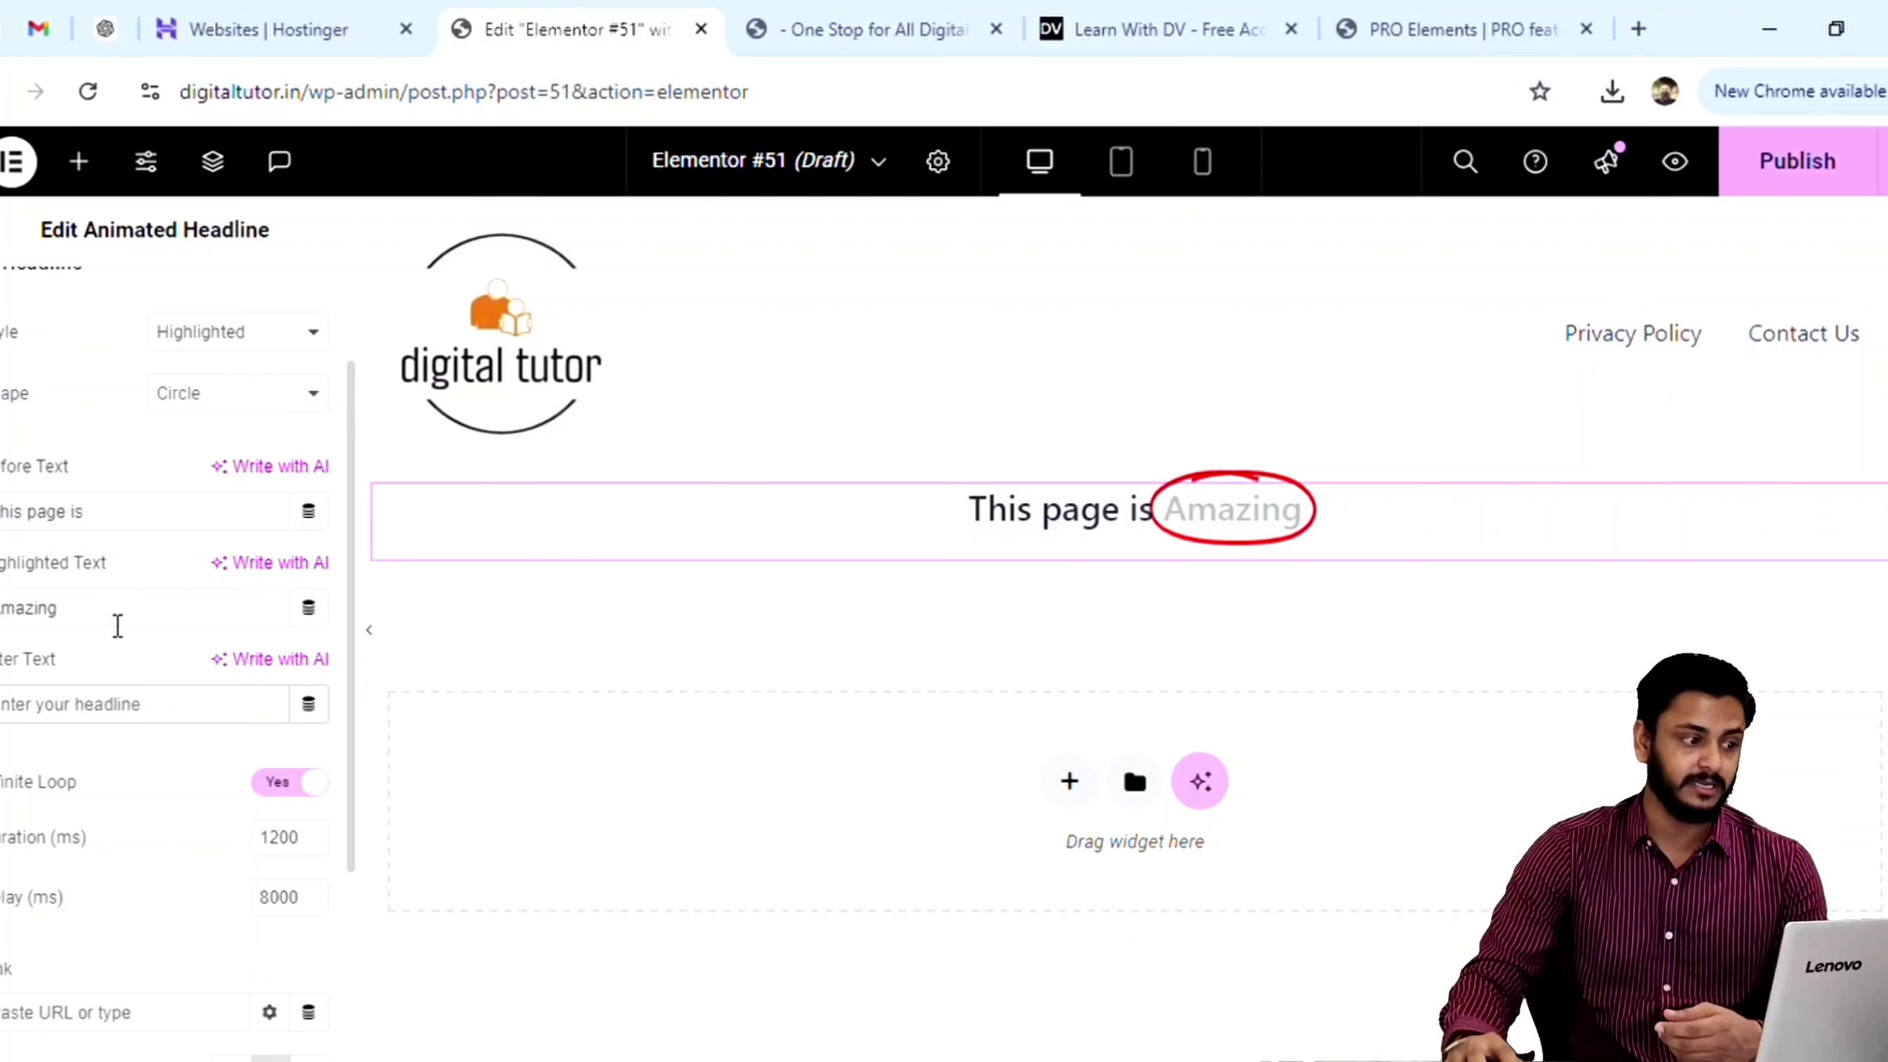
Step: Replace the animated headline's before text with "How to Use"
{"action": "left_click_drag", "start_coordinate": [145, 518], "coordinate": [4, 513]}
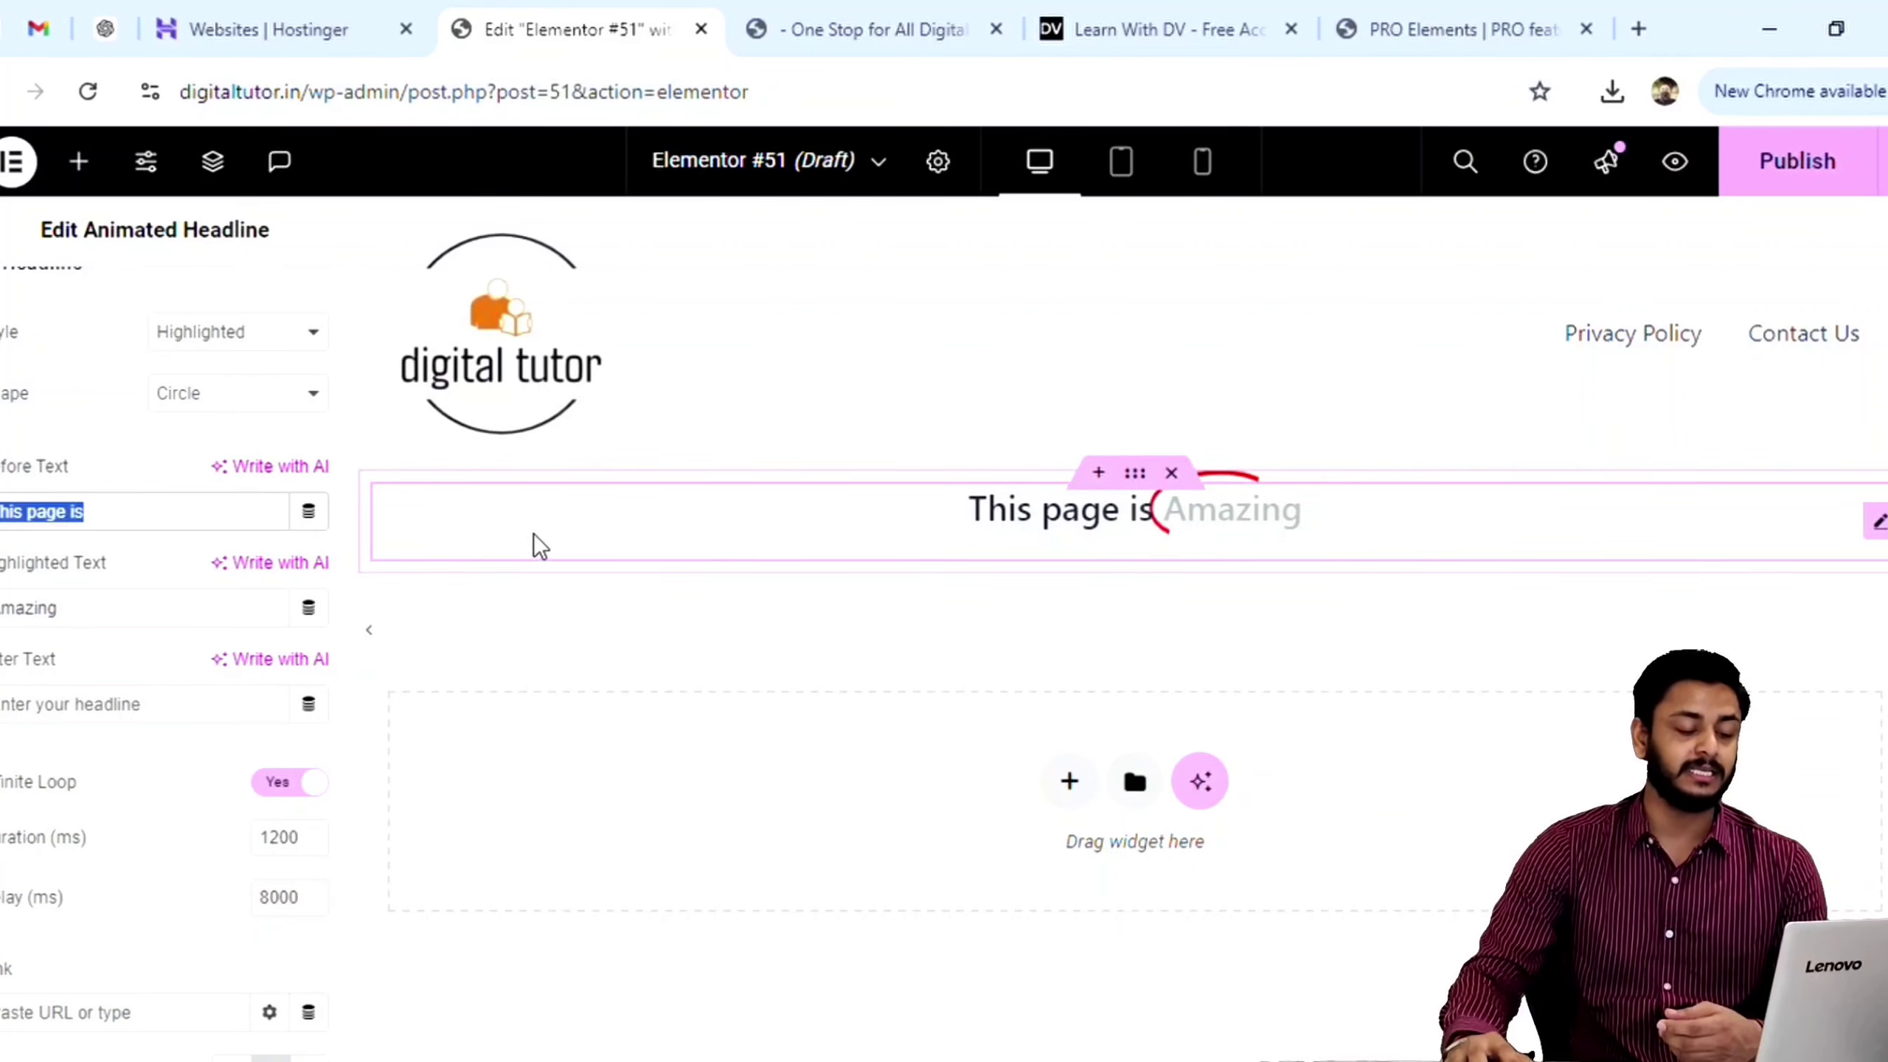
{"action": "key", "text": "BackSpace"}
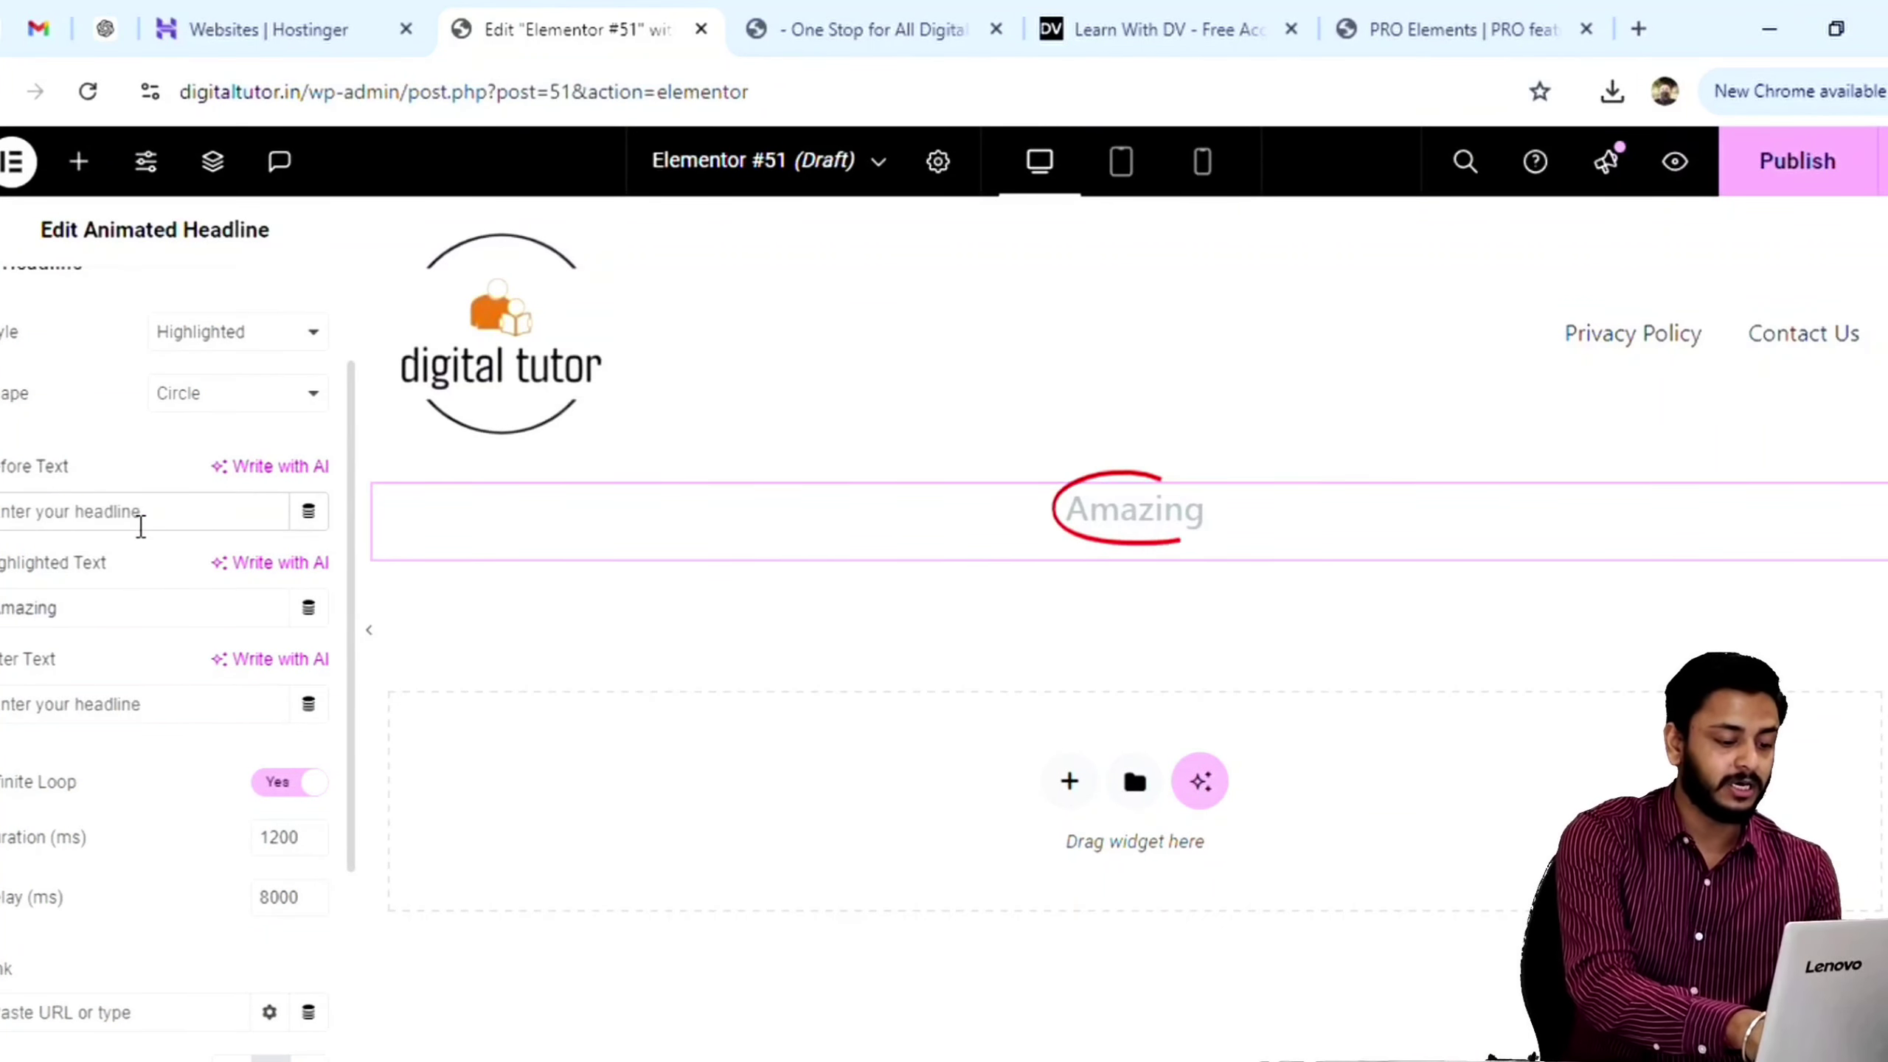
{"action": "type", "text": "How to"}
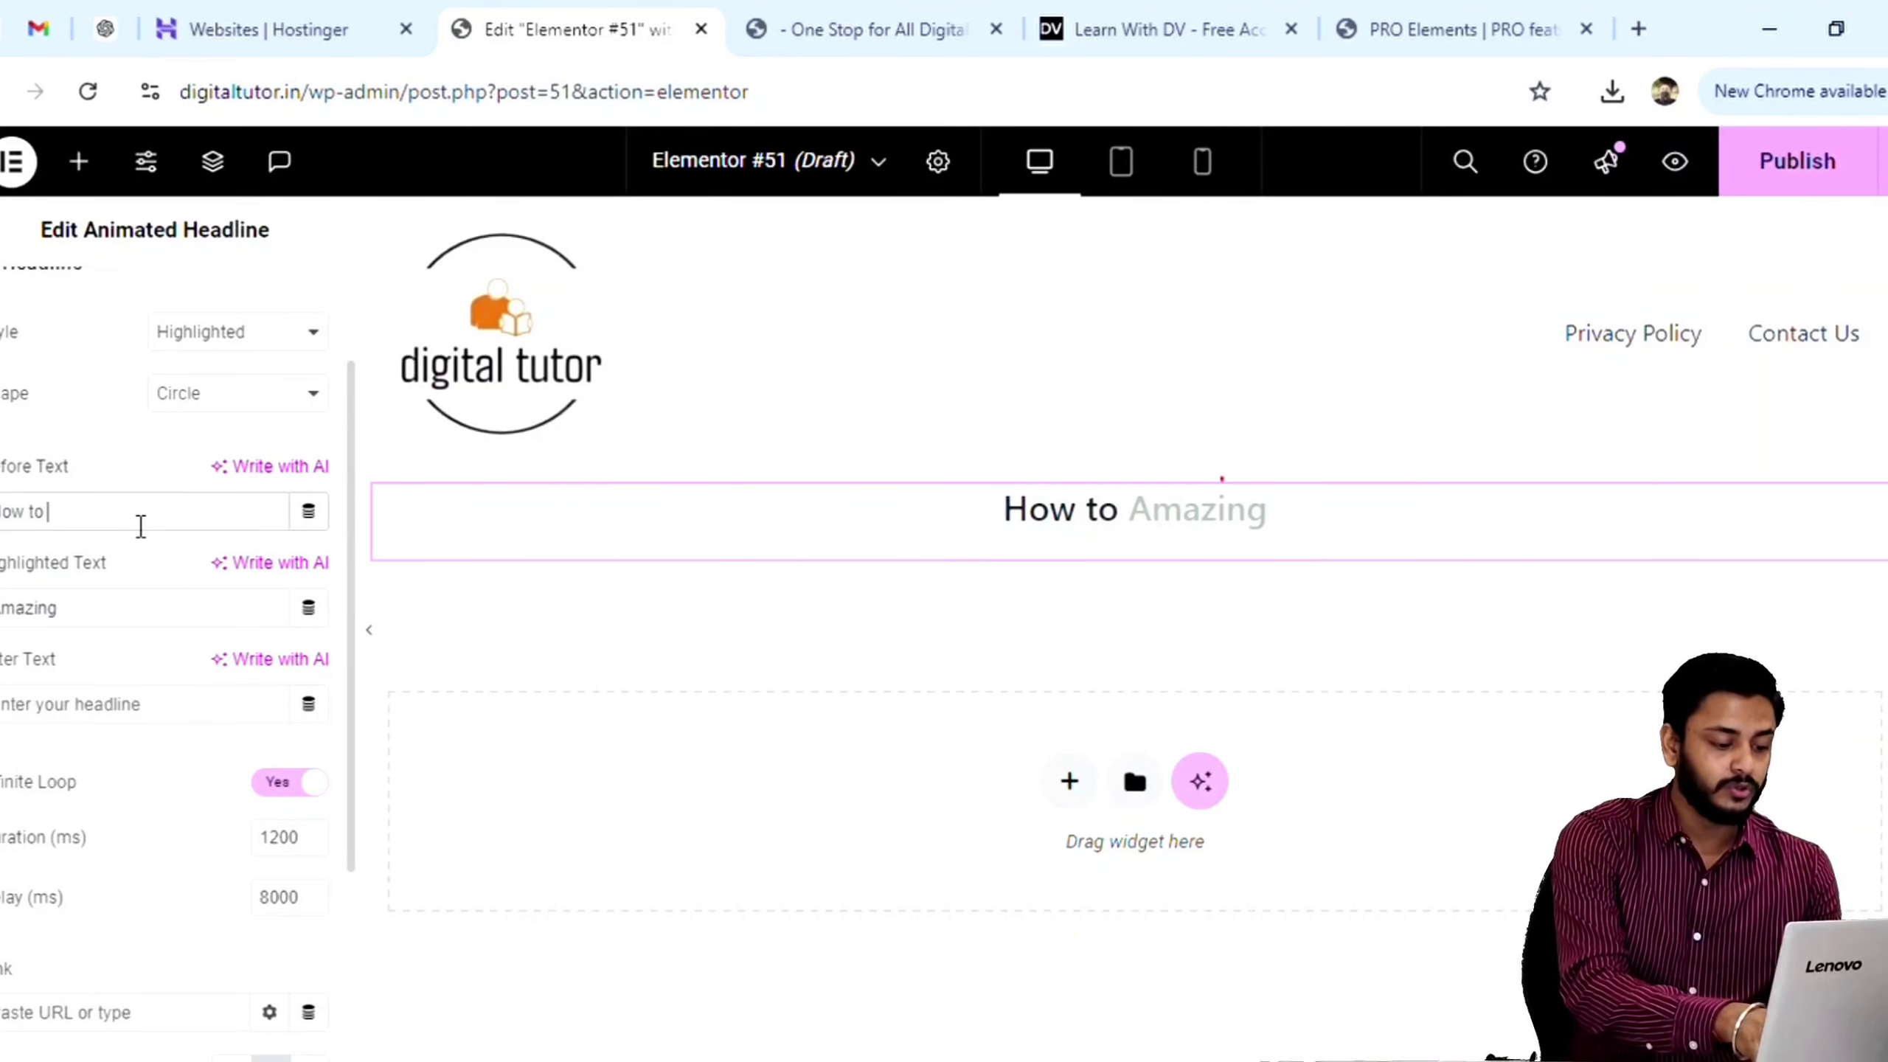
{"action": "type", "text": " Use"}
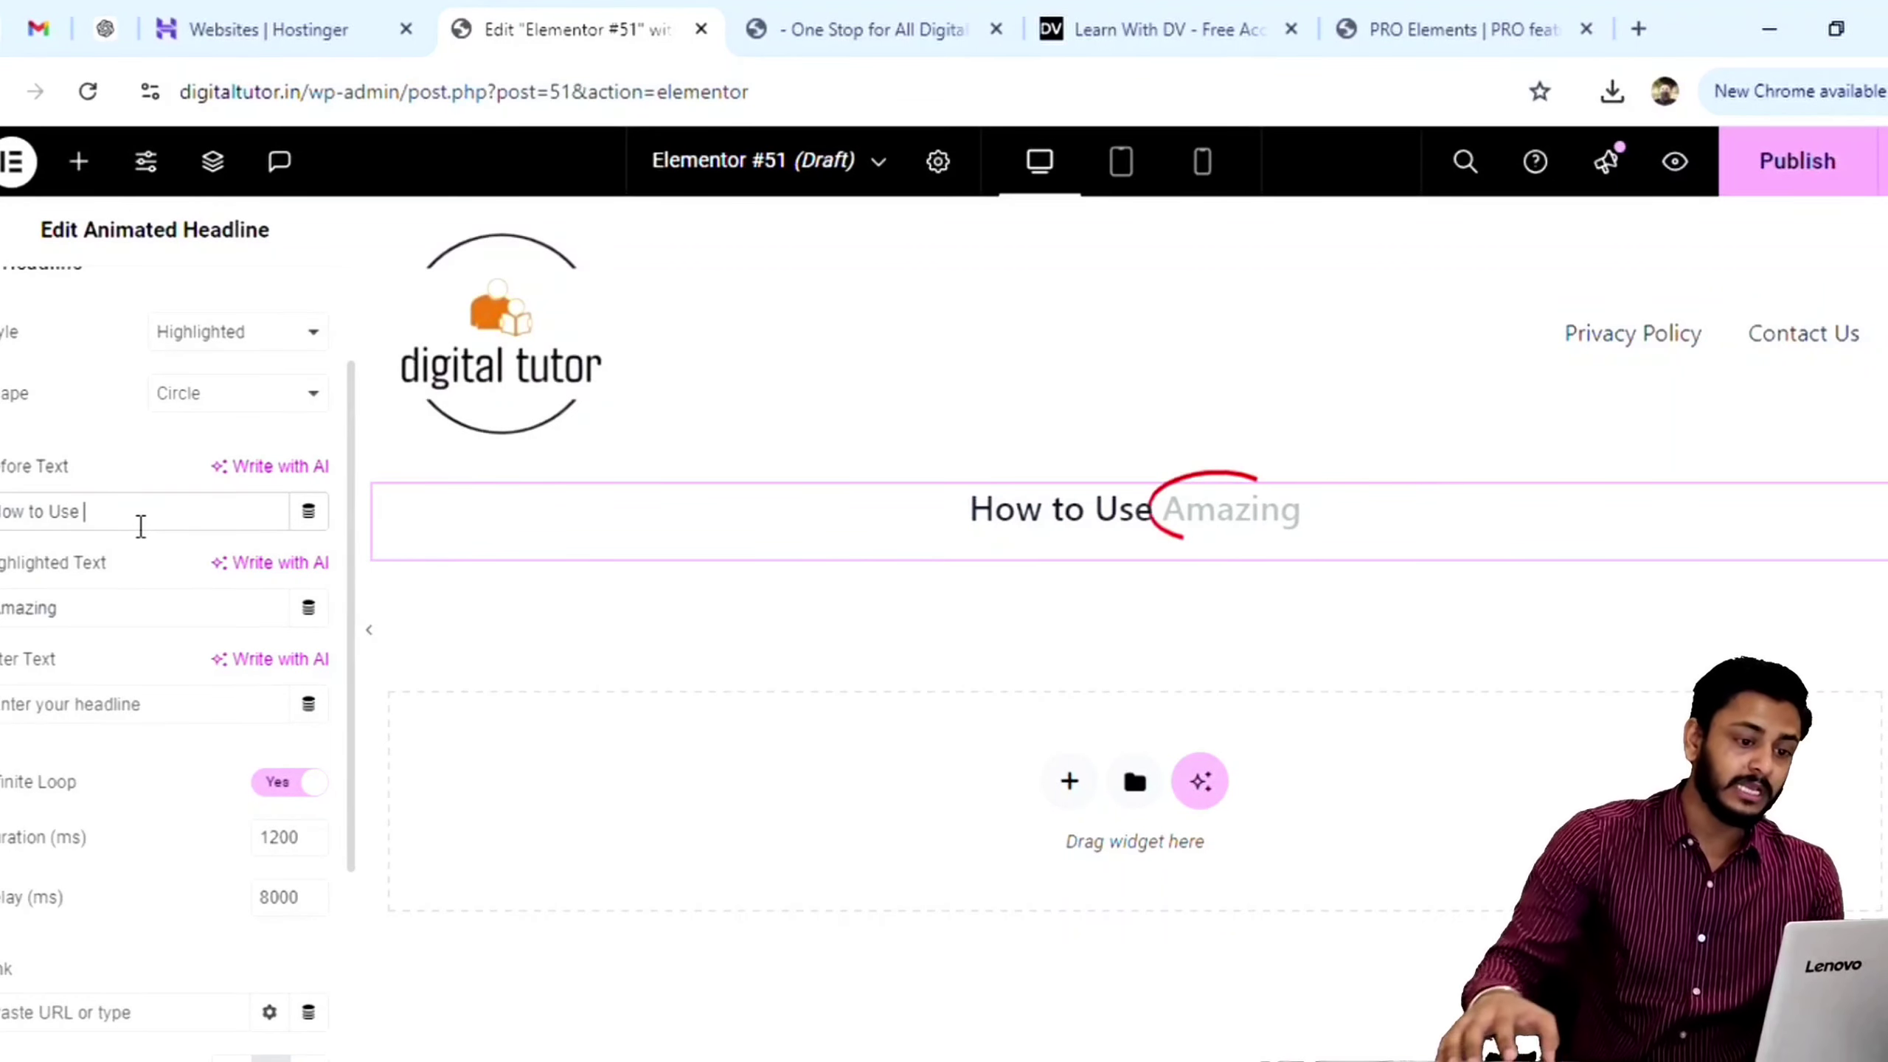
Step: Set the headline's highlighted text to "Elementor Pro" and its after text to "for free"
{"action": "double_click", "coordinate": [134, 617]}
{"action": "type", "text": "EN"}
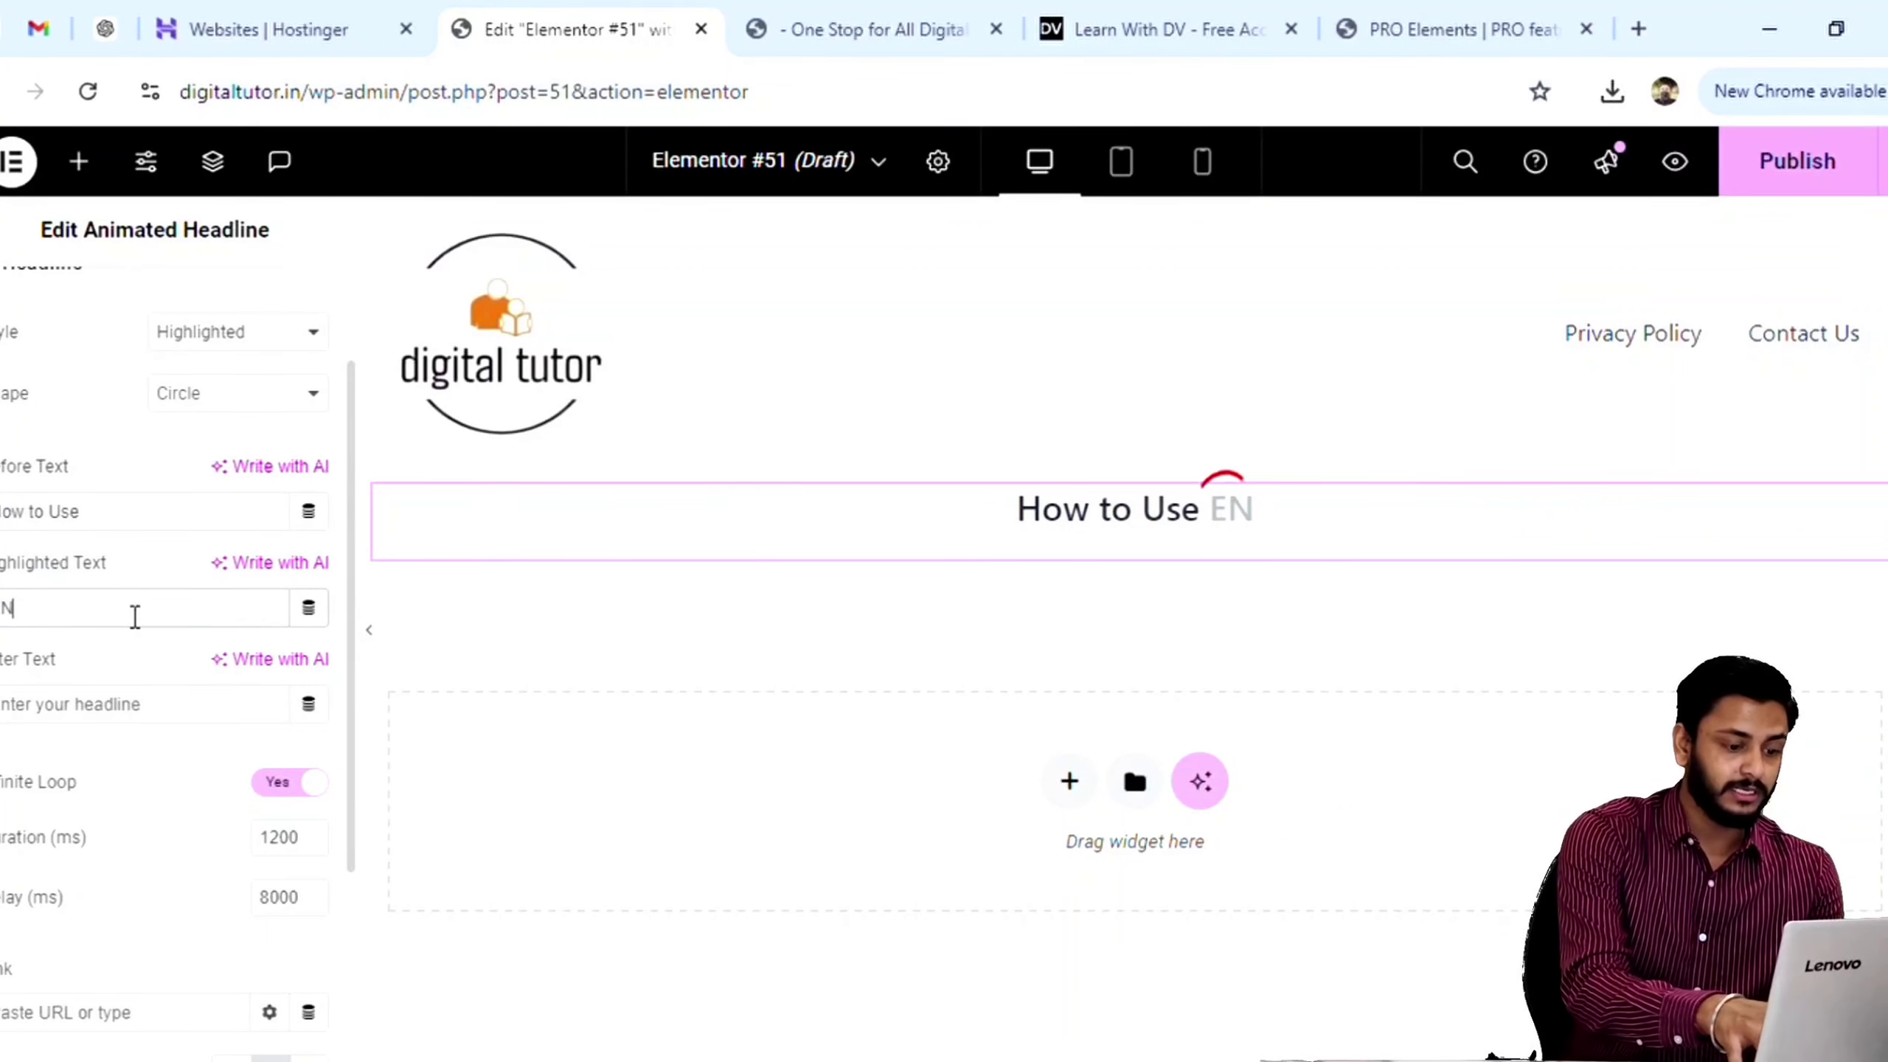
{"action": "key", "text": "BackSpace"}
{"action": "type", "text": "le"}
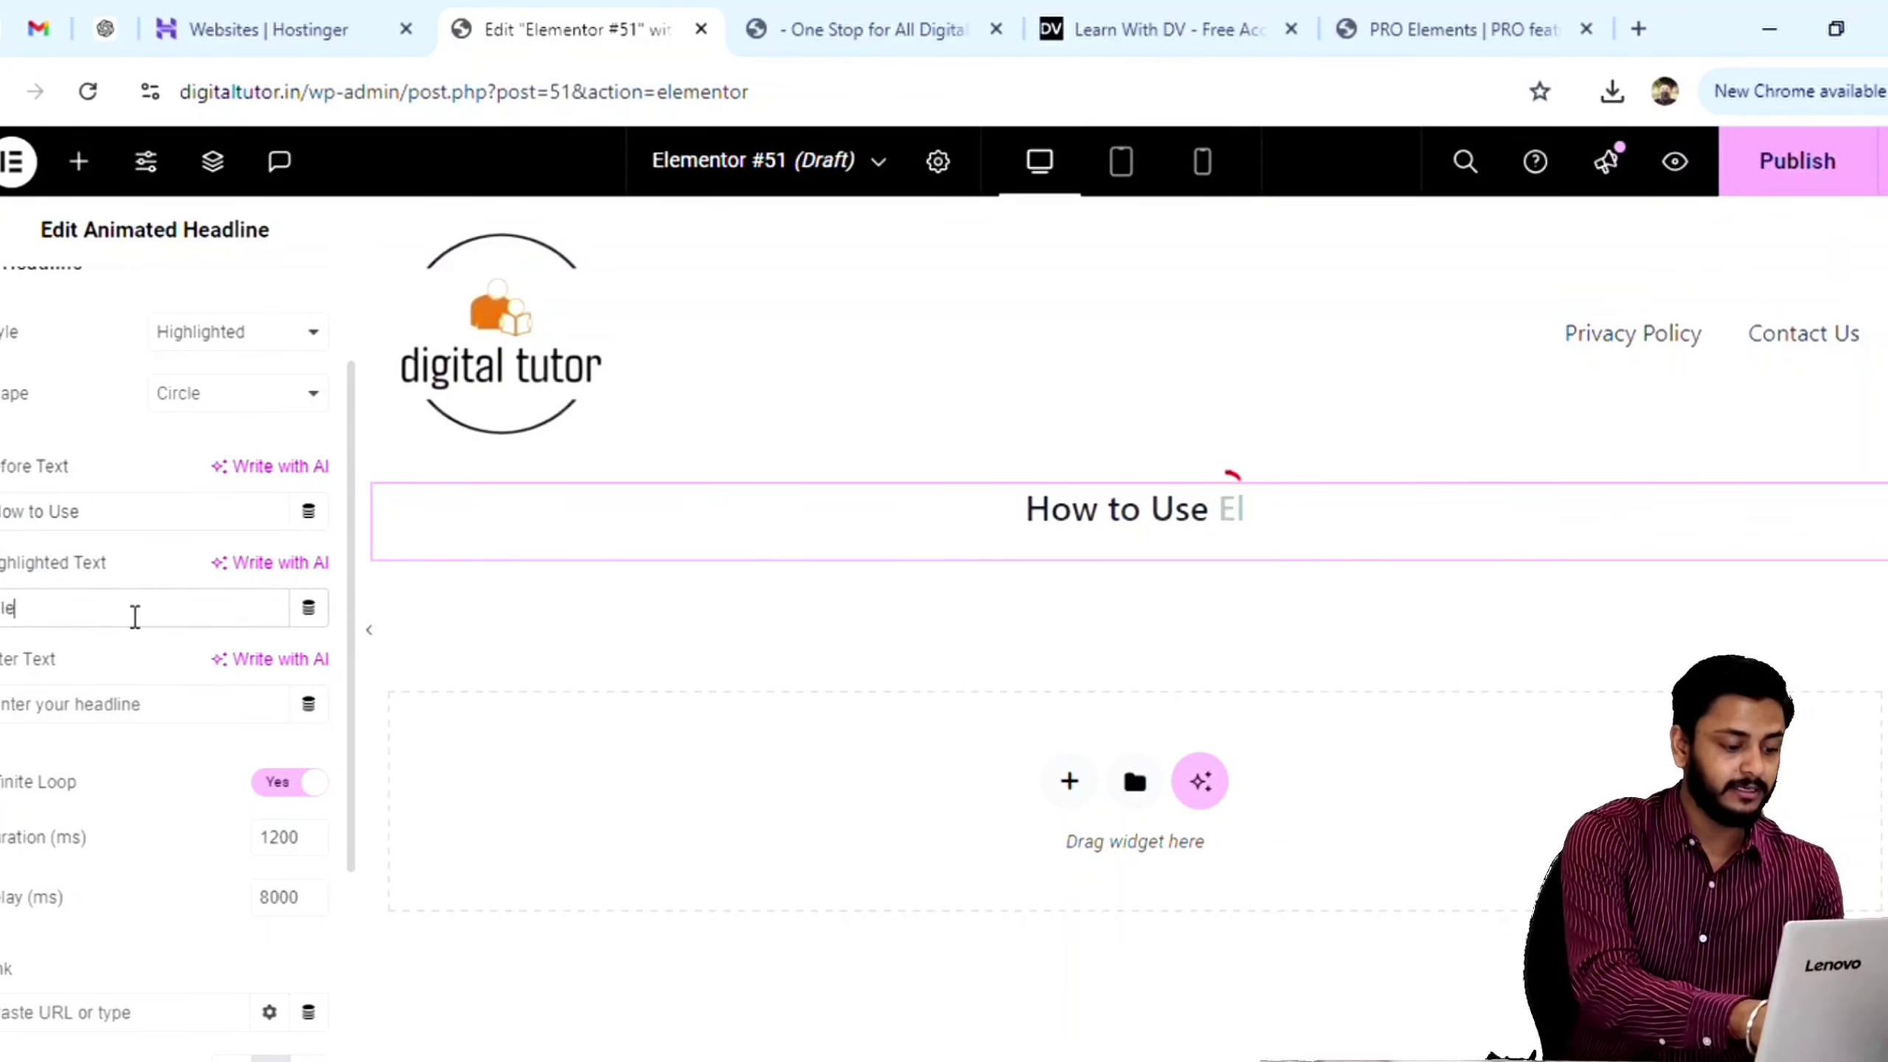
{"action": "type", "text": "mentor Pro"}
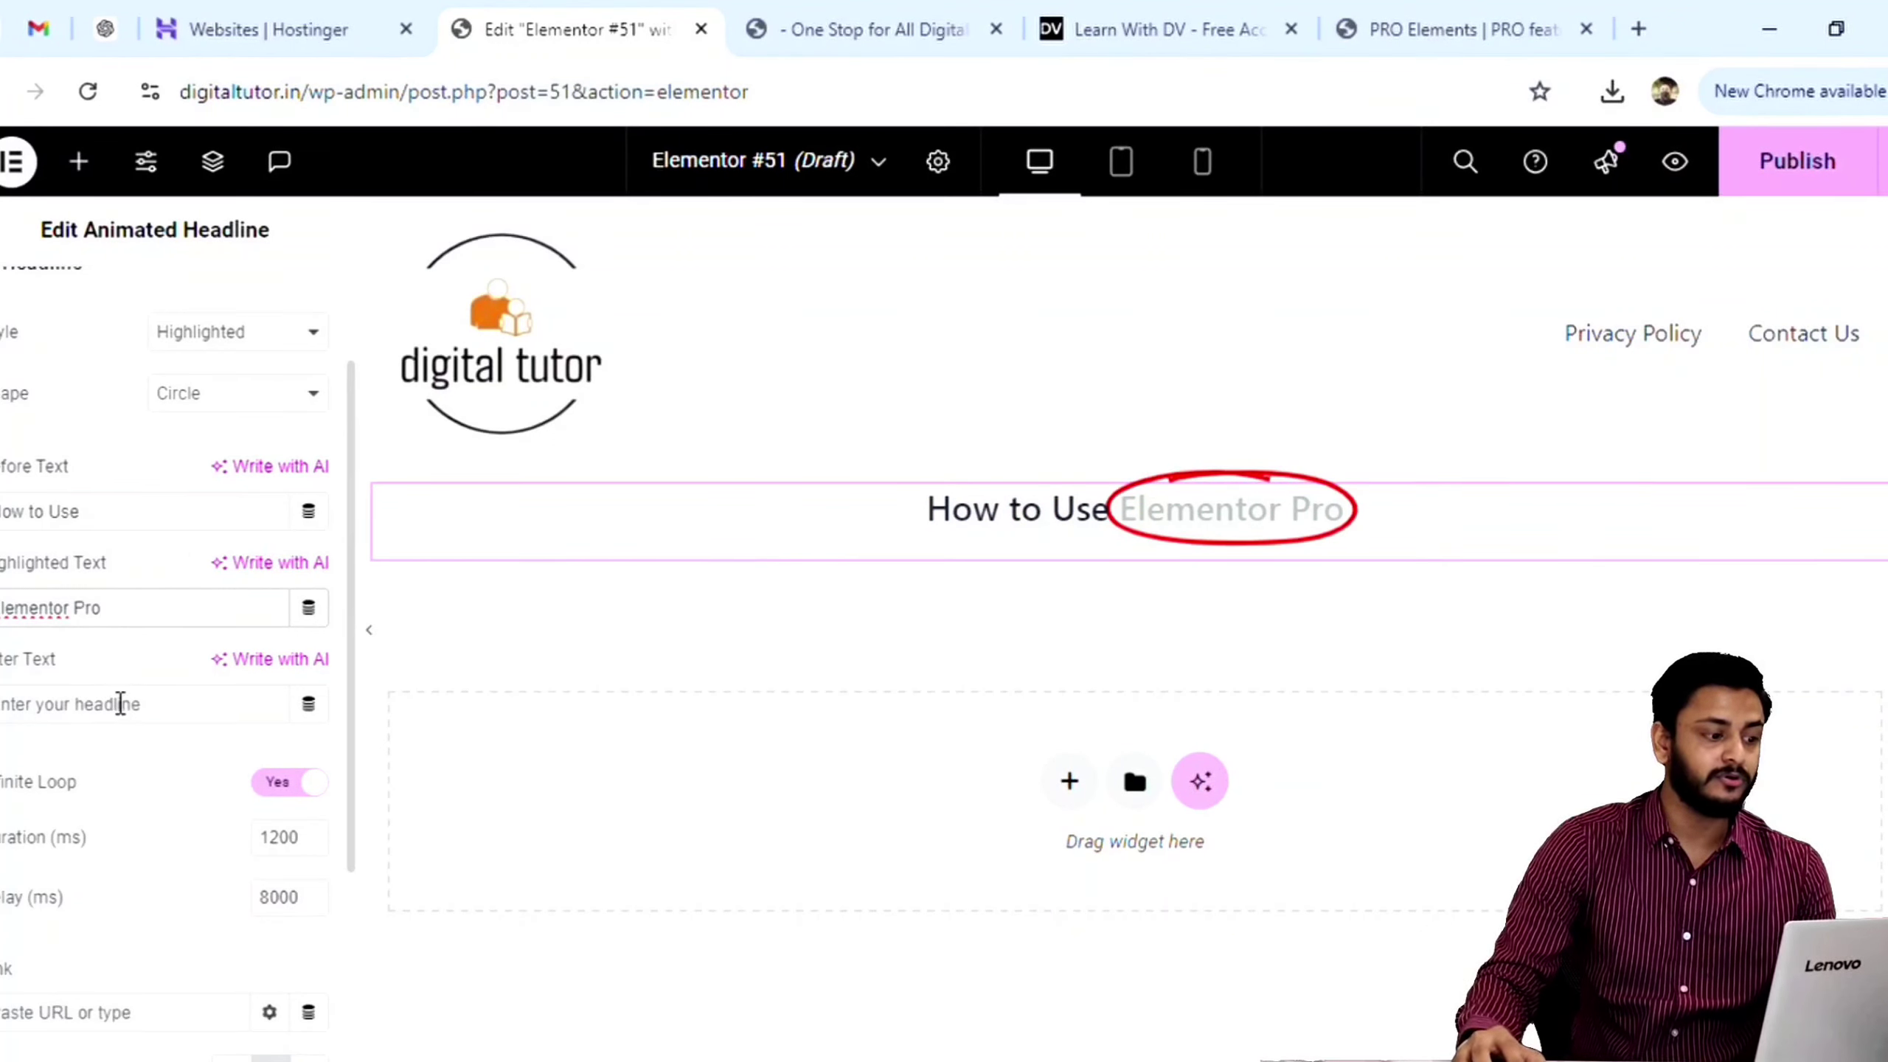
{"action": "left_click", "coordinate": [160, 714]}
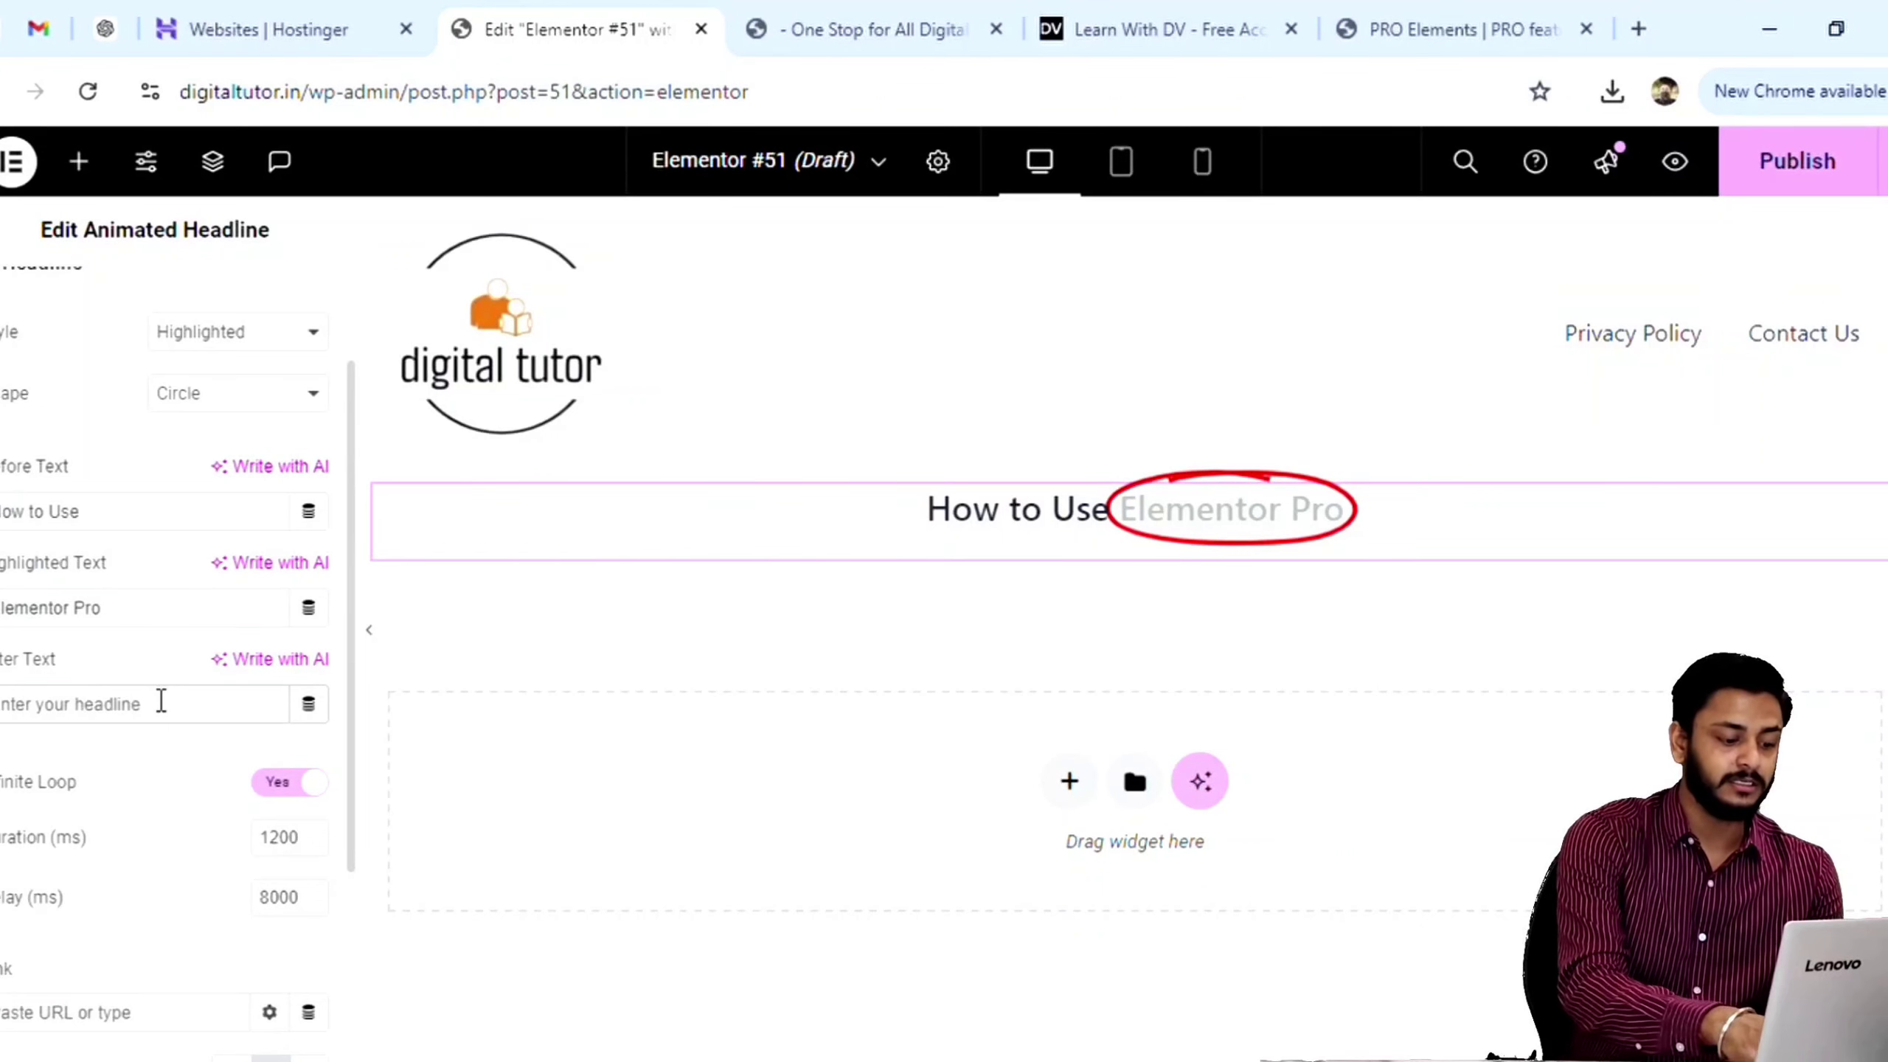
{"action": "type", "text": "for fre"}
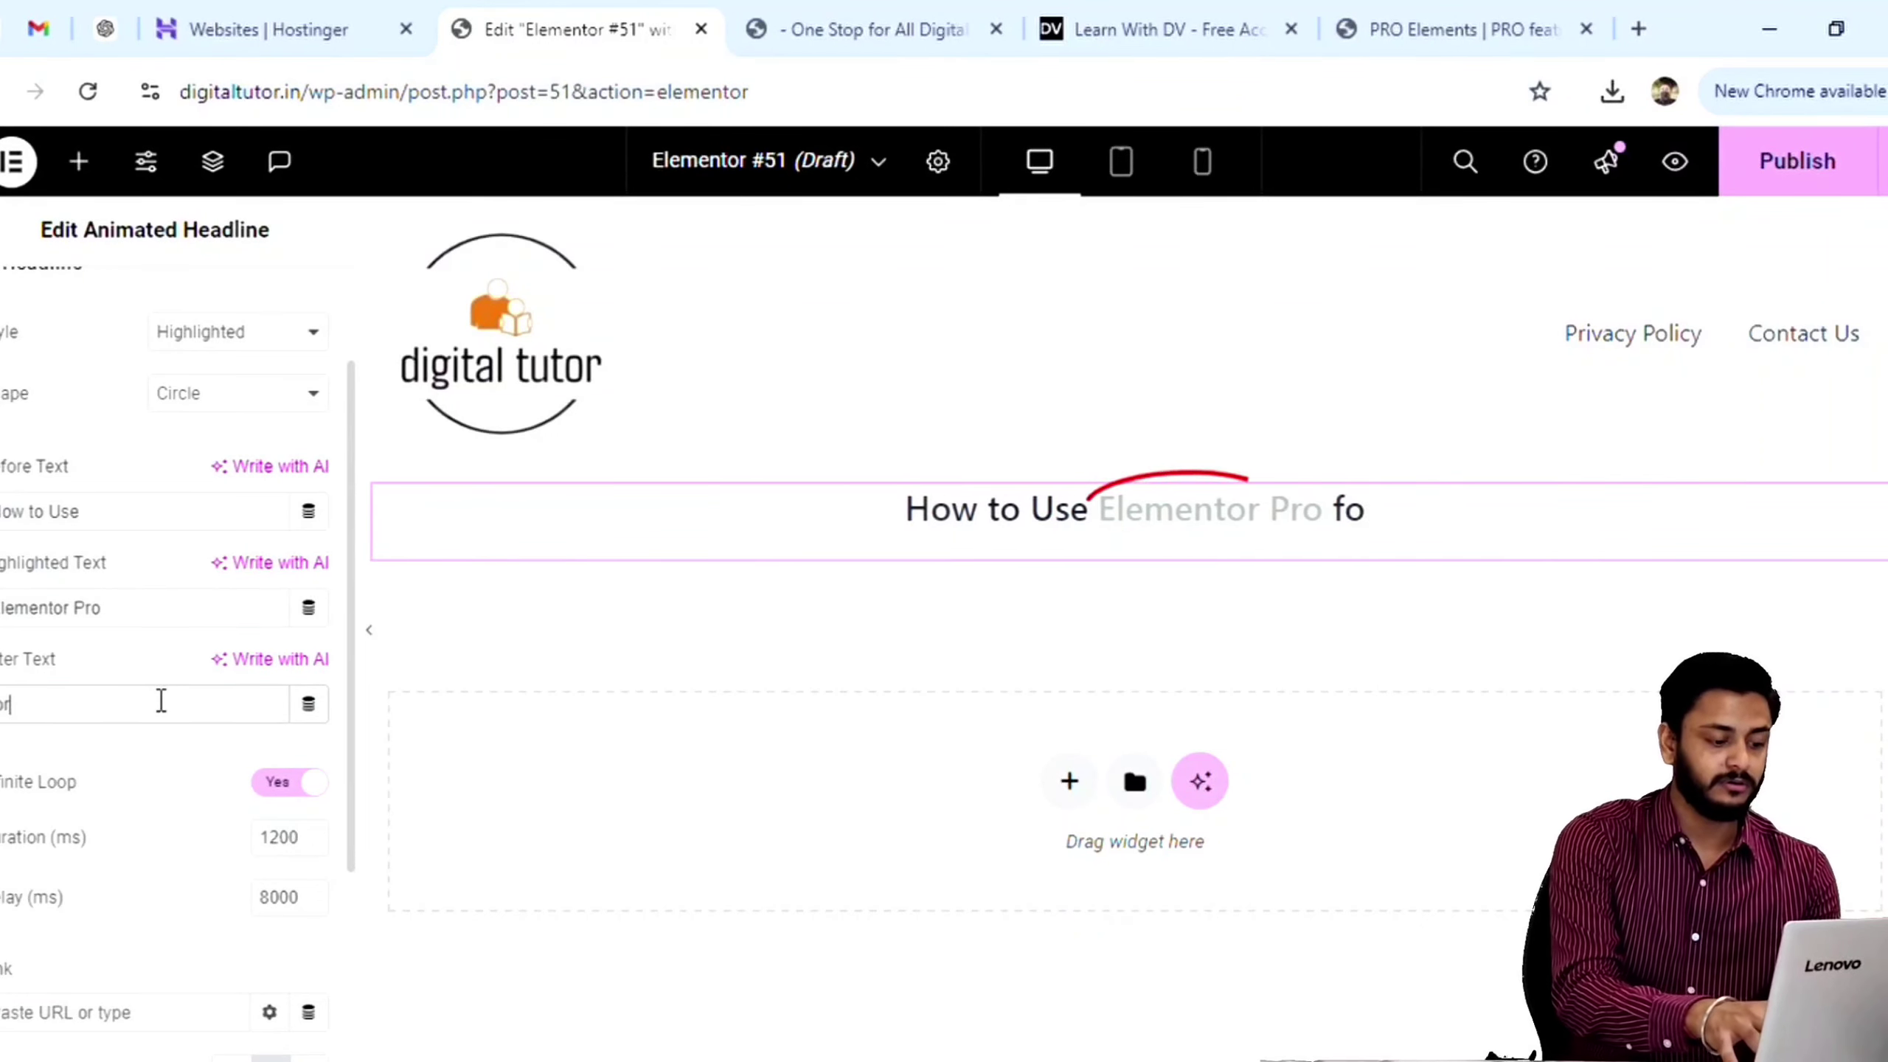
{"action": "type", "text": "e"}
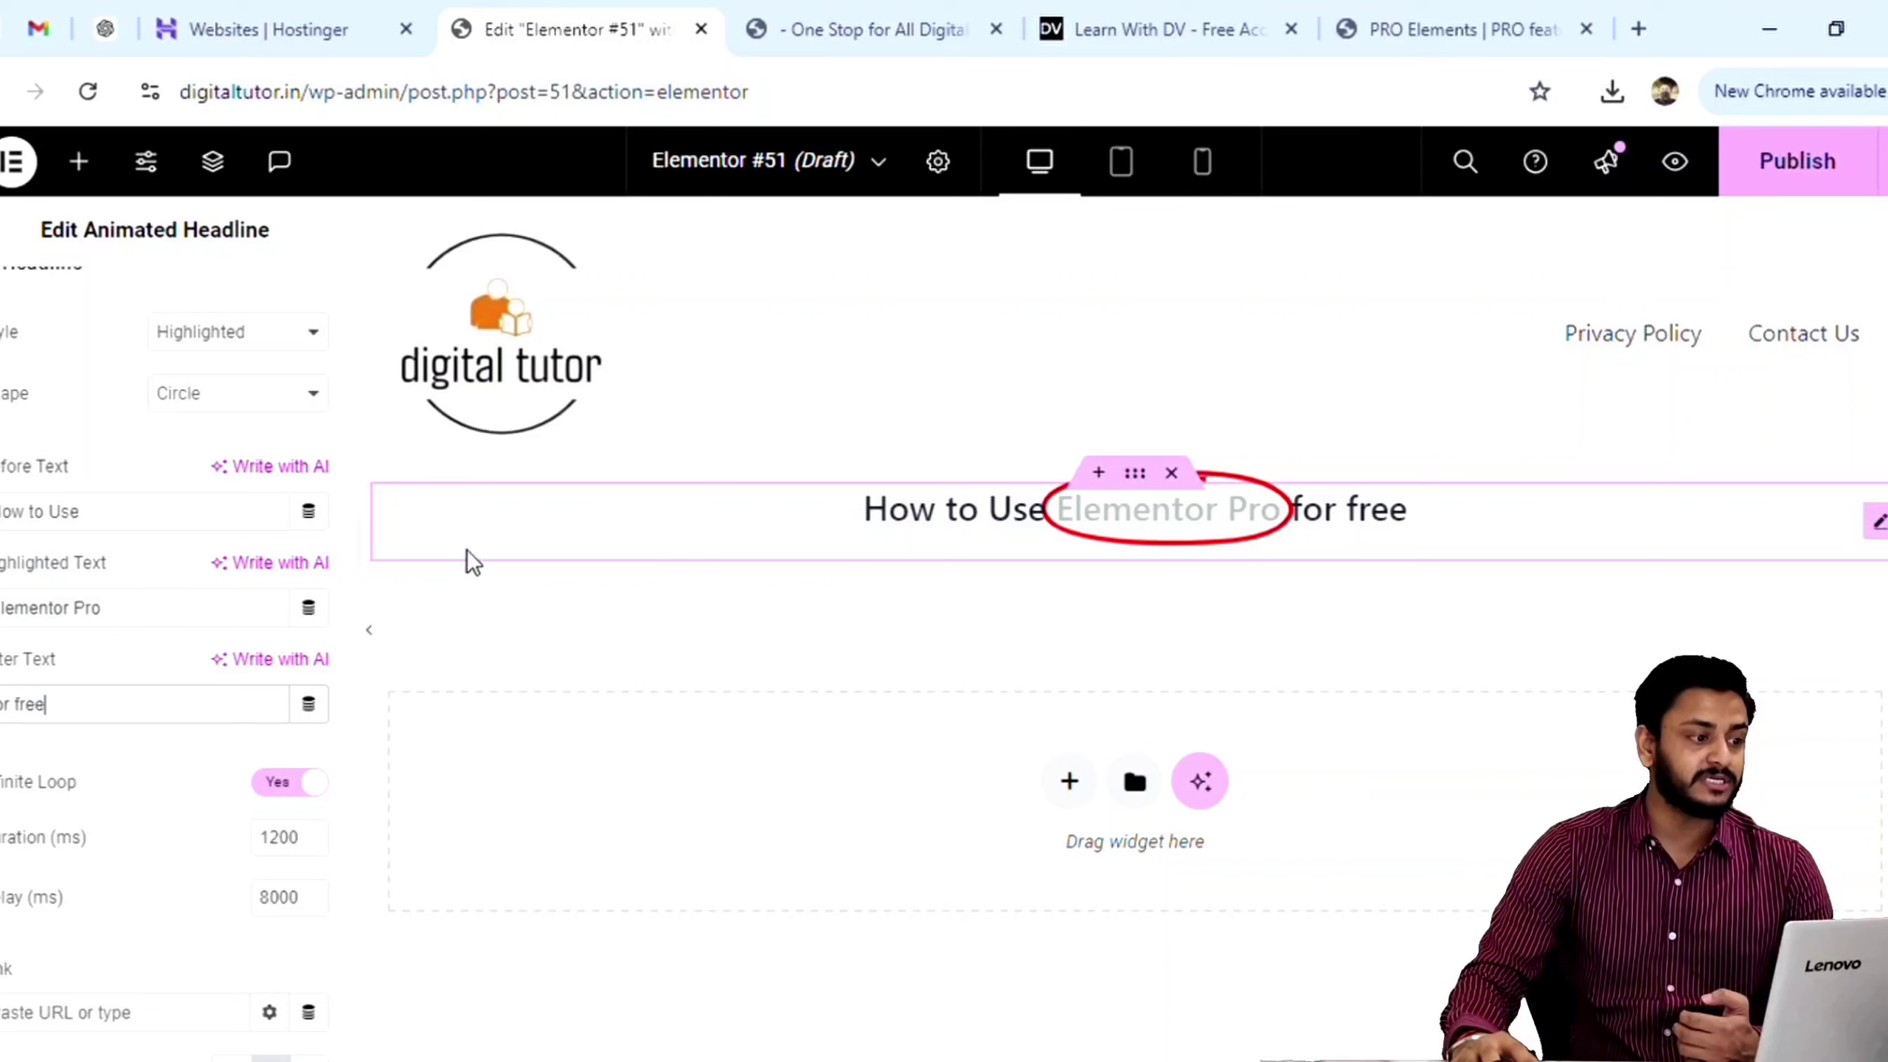
Step: Return to the widget list and look through the Basic and Pro widgets
{"action": "left_click", "coordinate": [81, 162]}
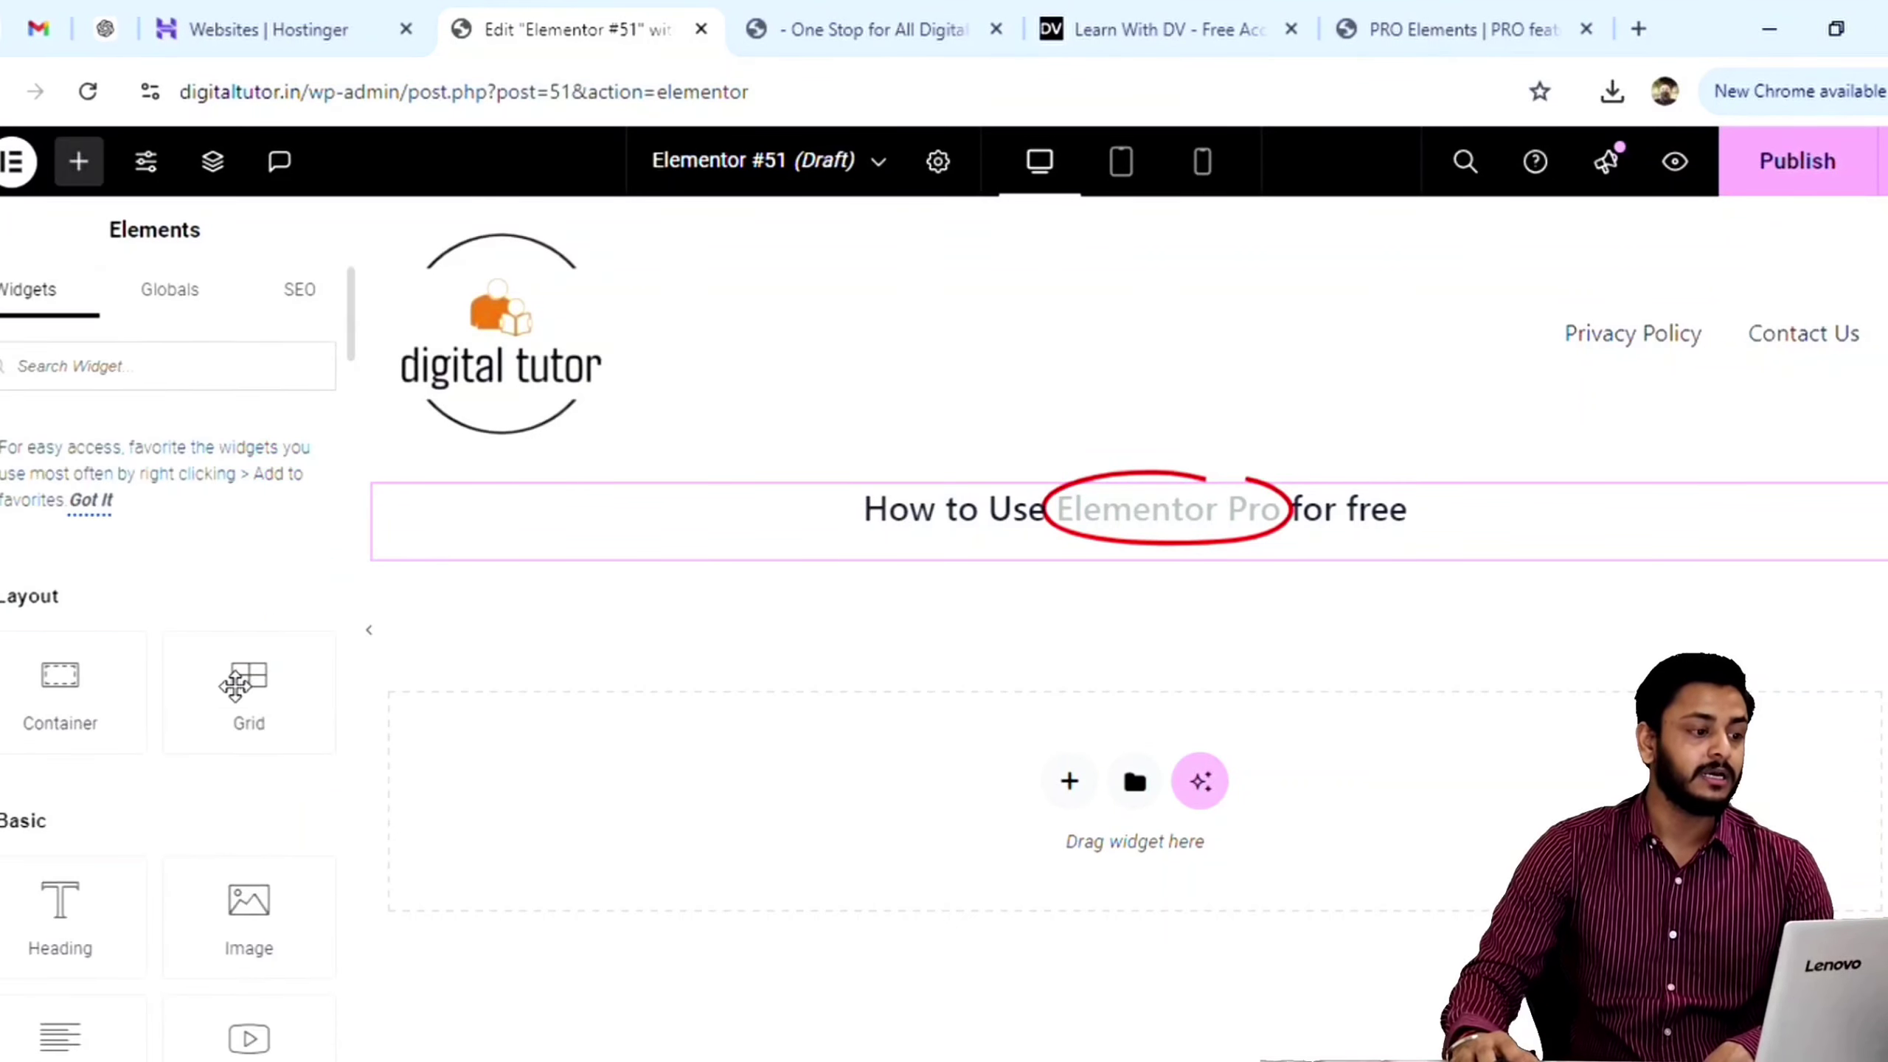
{"action": "scroll", "coordinate": [219, 678], "scroll_direction": "down", "scroll_amount": 8}
{"action": "scroll", "coordinate": [261, 603], "scroll_direction": "up", "scroll_amount": 4}
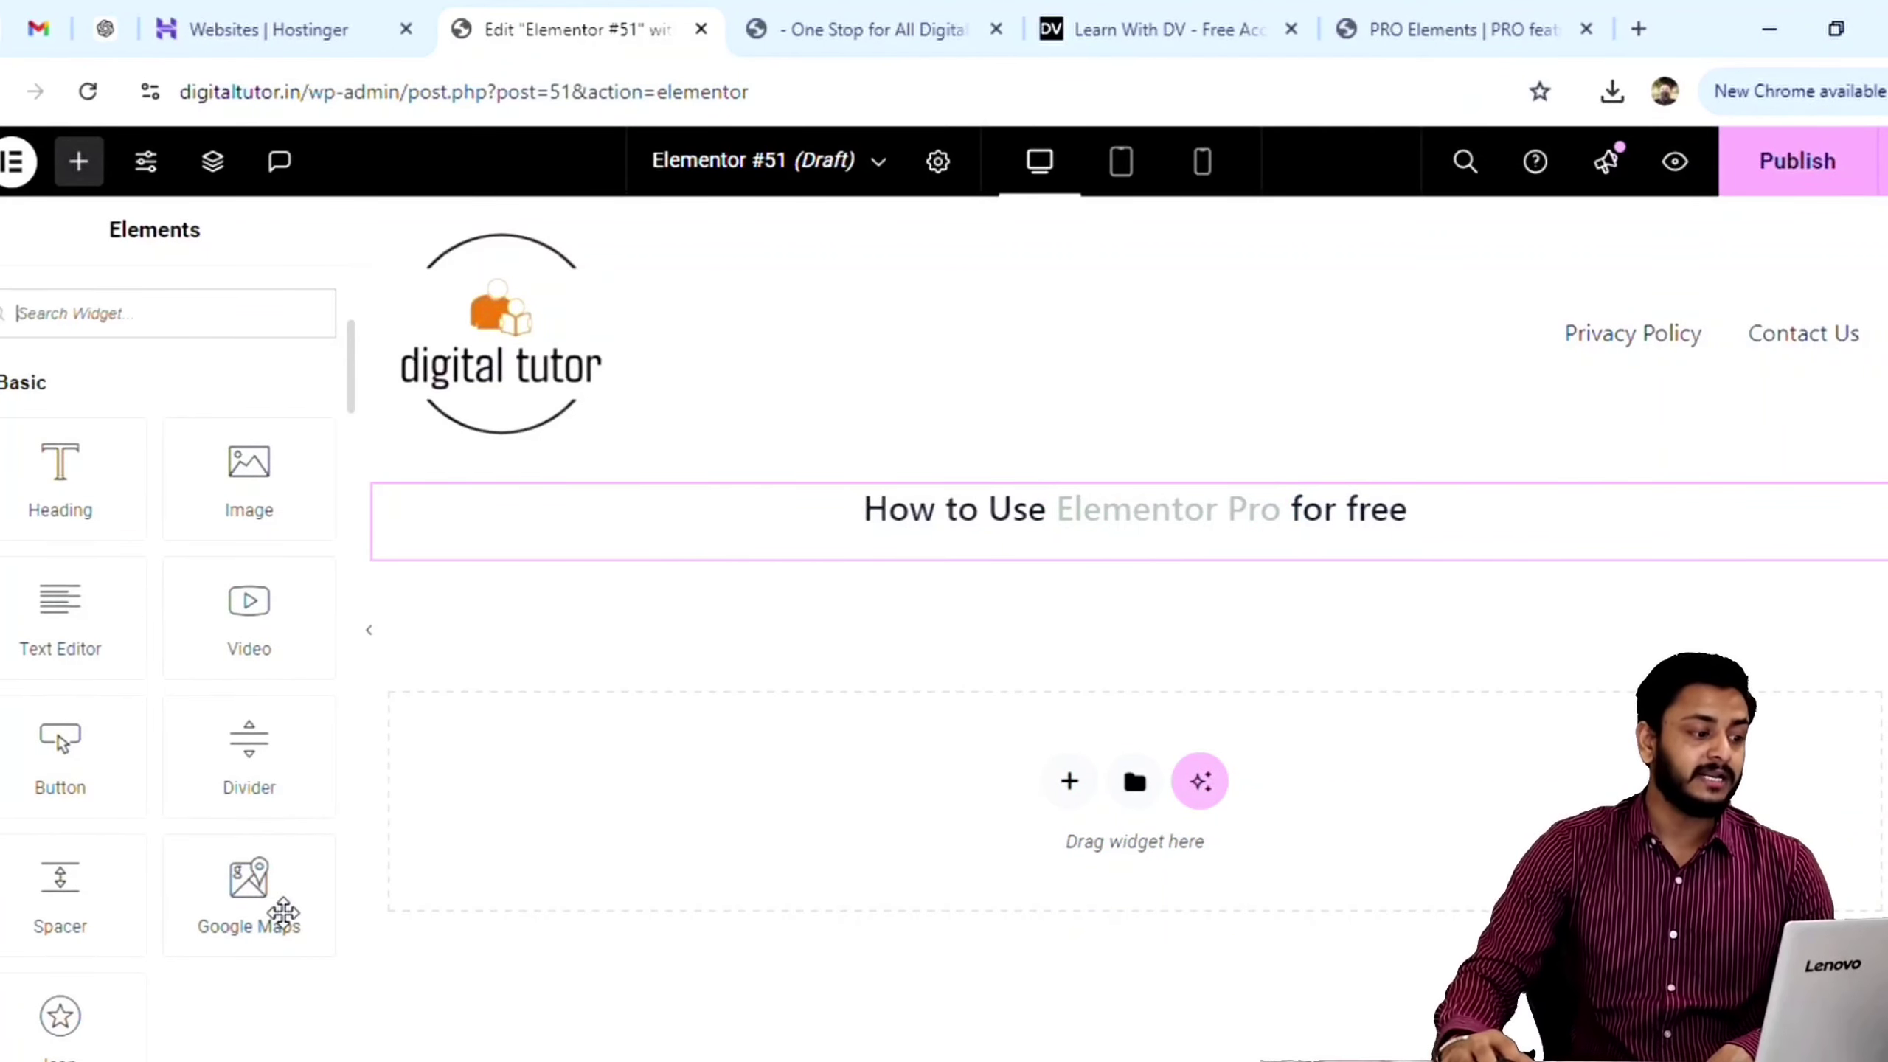
{"action": "scroll", "coordinate": [222, 708], "scroll_direction": "down", "scroll_amount": 10}
{"action": "scroll", "coordinate": [223, 708], "scroll_direction": "down", "scroll_amount": 2}
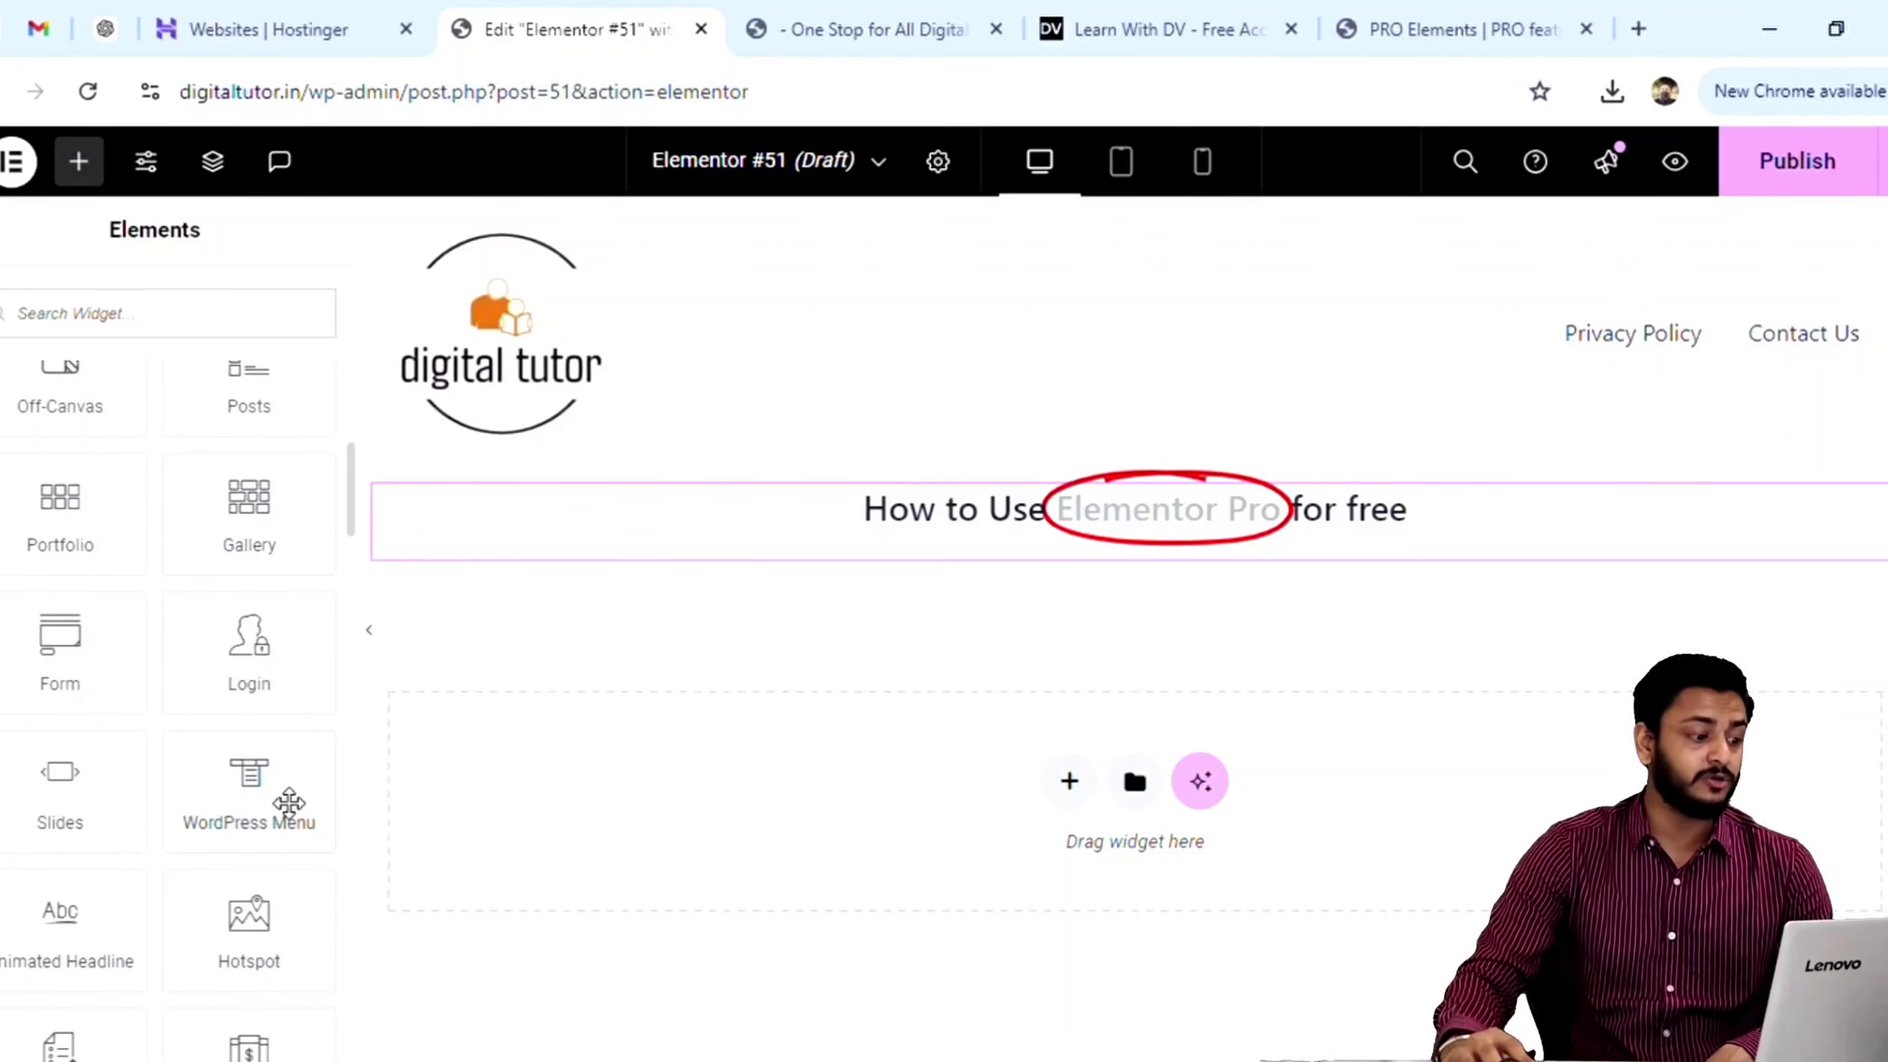